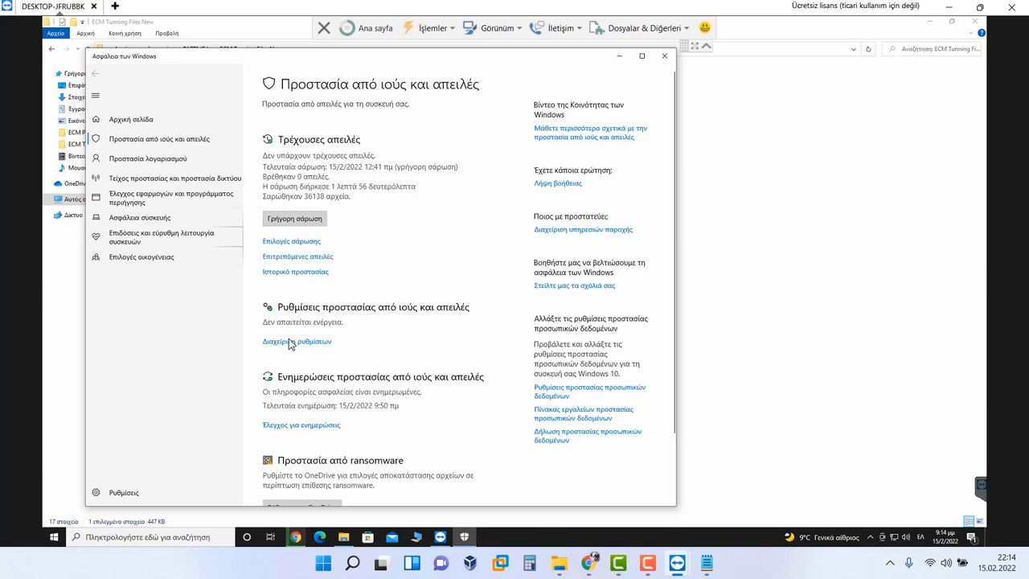
Step: Switch the Real-time protection toggle to Off under Manage settings in Virus & threat protection
click(291, 342)
click(275, 231)
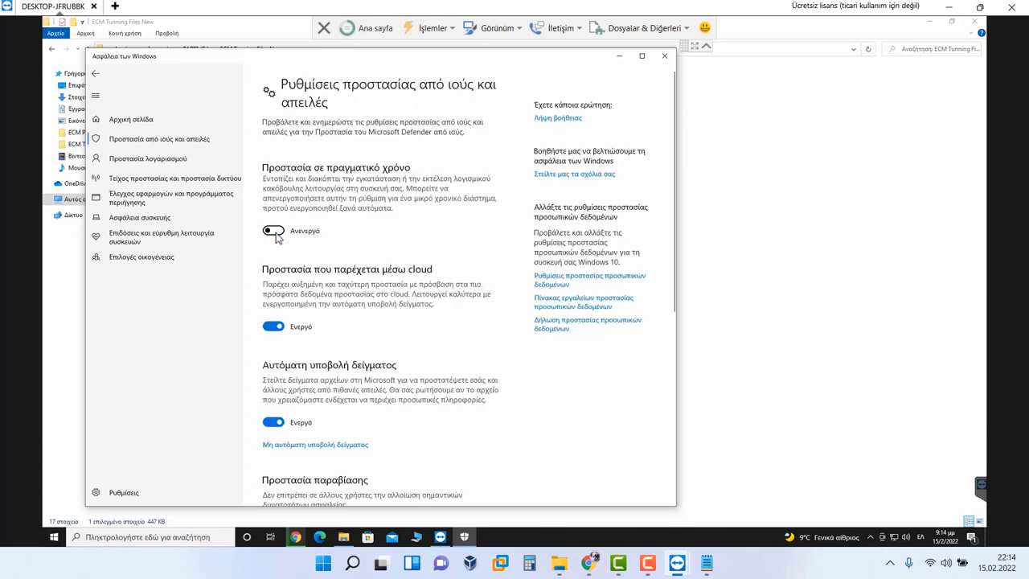
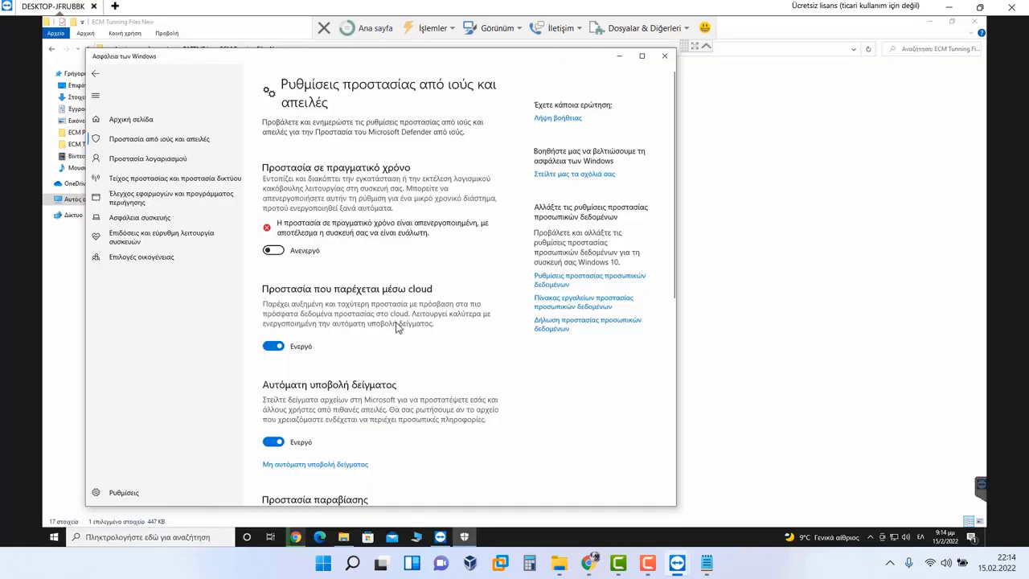
Step: Switch off the Cloud-delivered protection and Automatic sample submission toggles
click(275, 347)
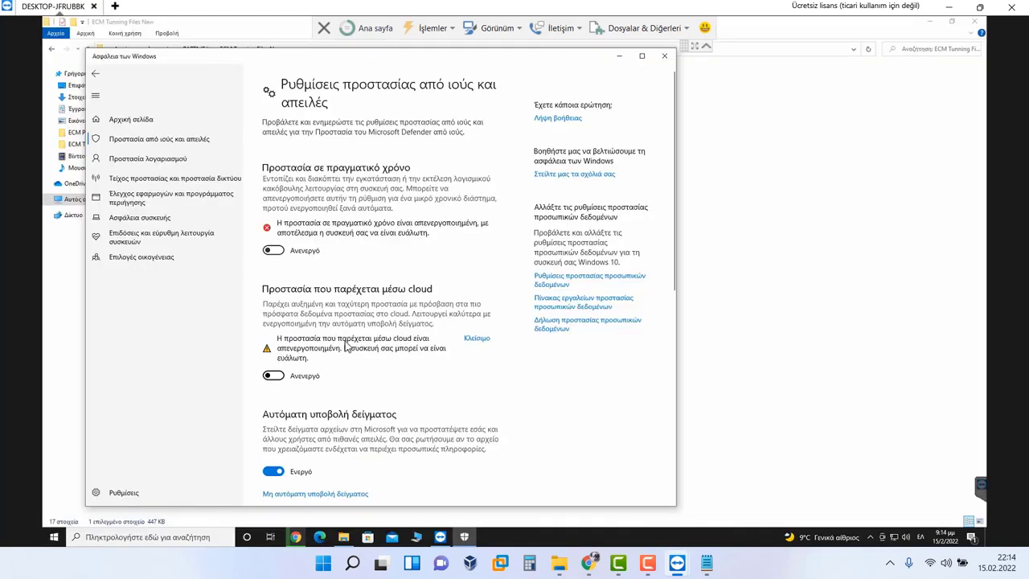
click(273, 470)
scroll(299, 465, down, 5)
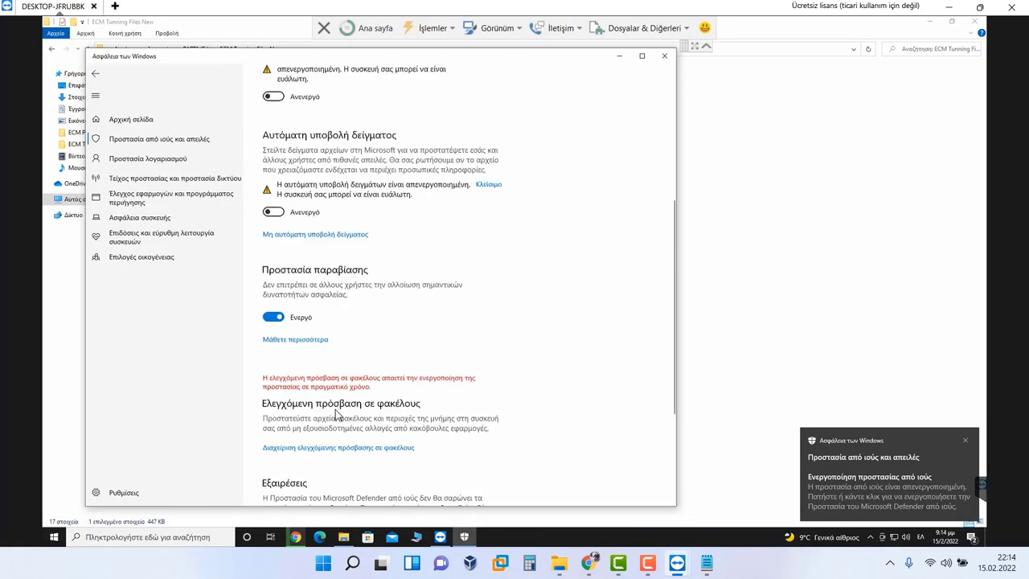
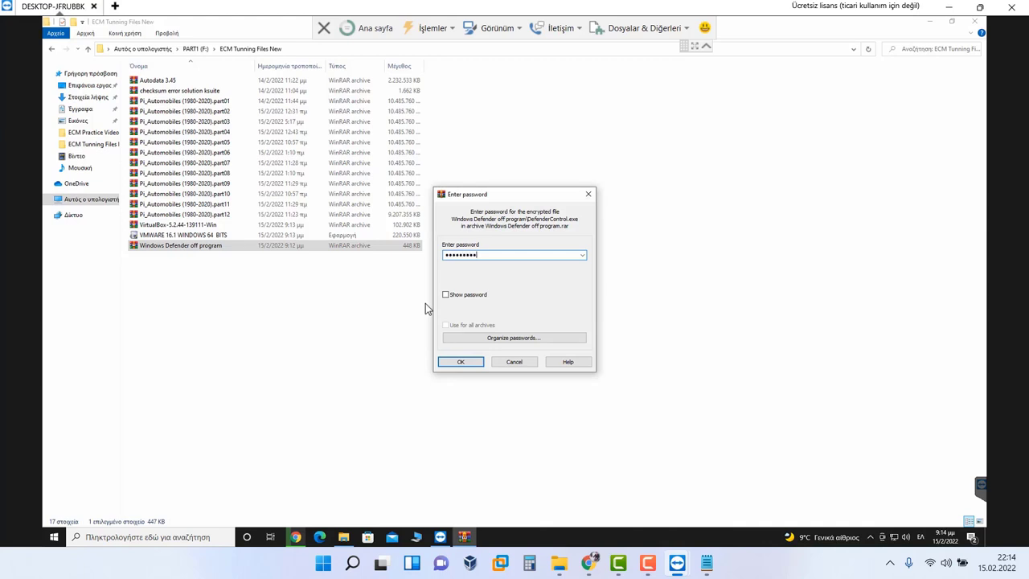
Step: Extract the 'Windows Defender off program' archive with its password and open the inner folder with the DefenderControl files
key(Return)
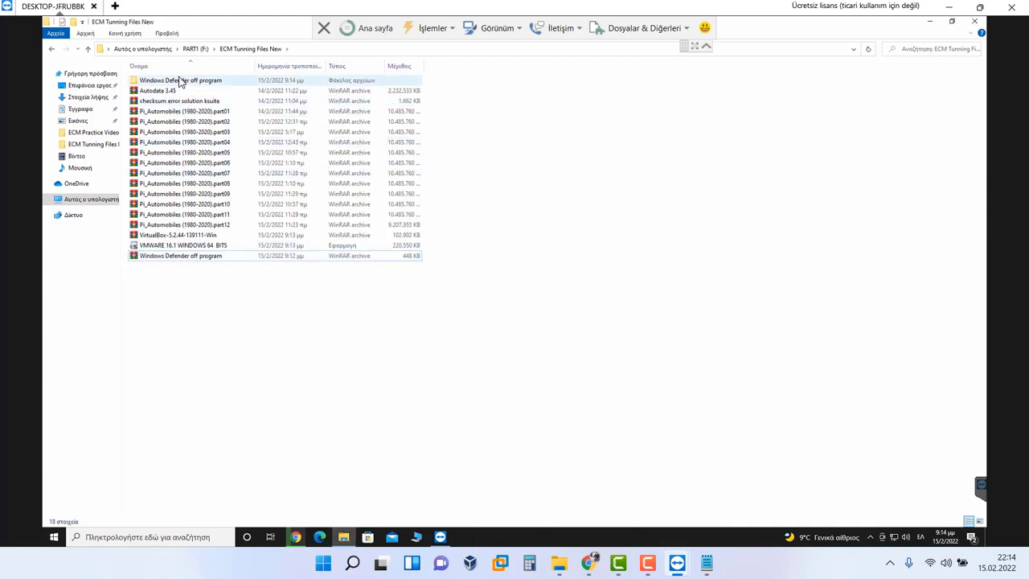
double_click(182, 81)
double_click(182, 81)
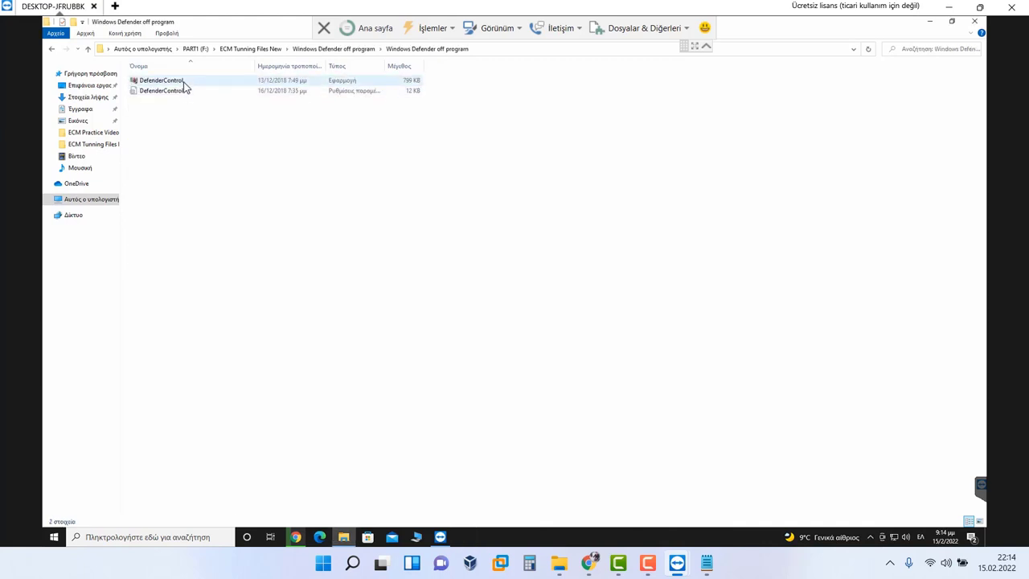
Step: Run DefenderControl.exe as administrator and choose Disable Windows Defender
click(183, 82)
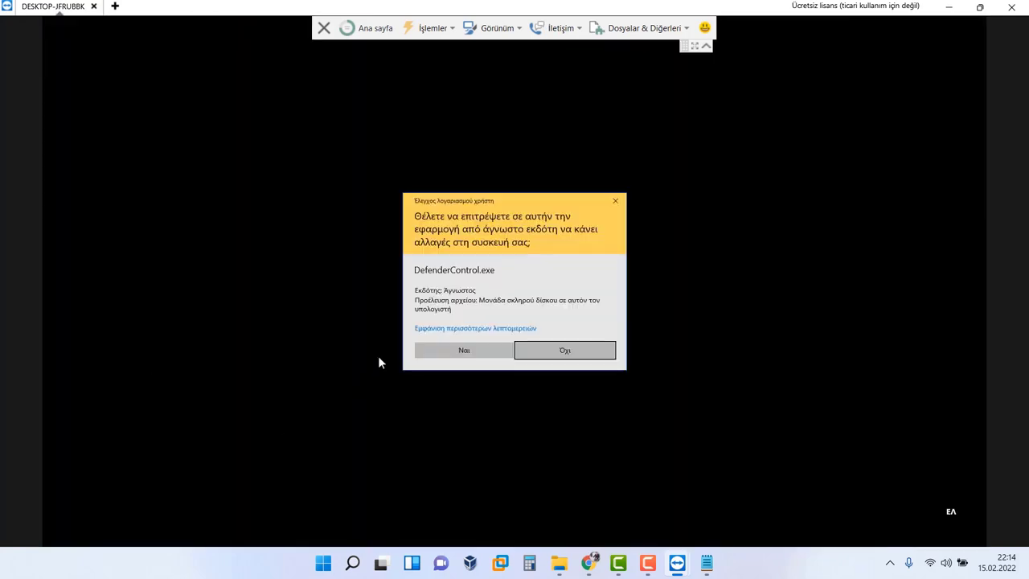
click(464, 351)
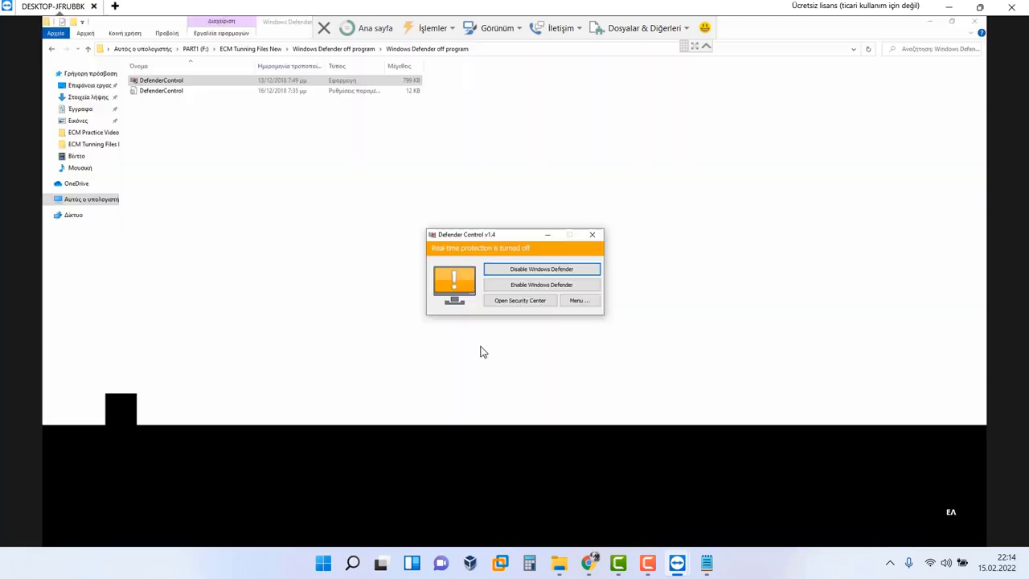
click(521, 270)
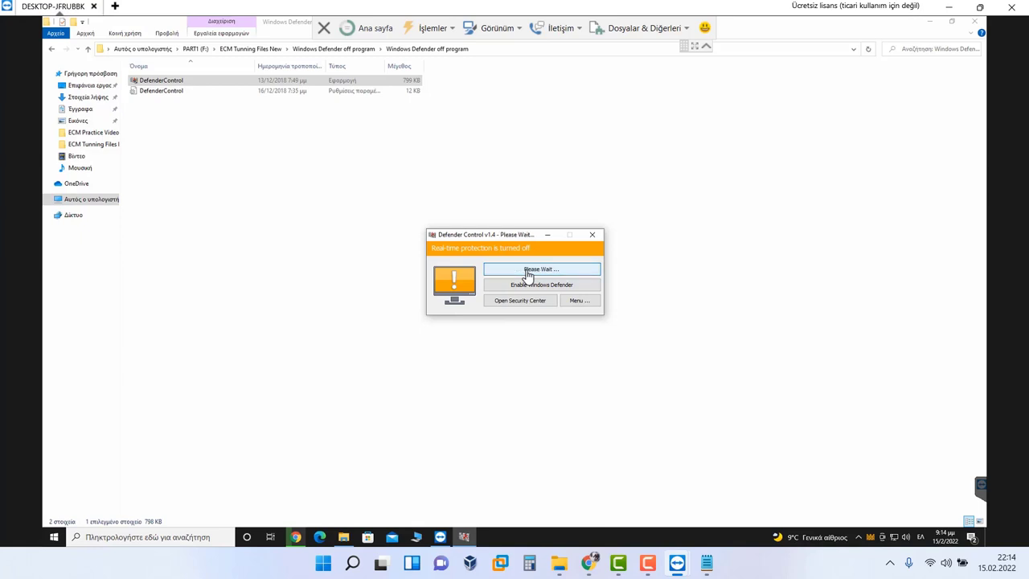
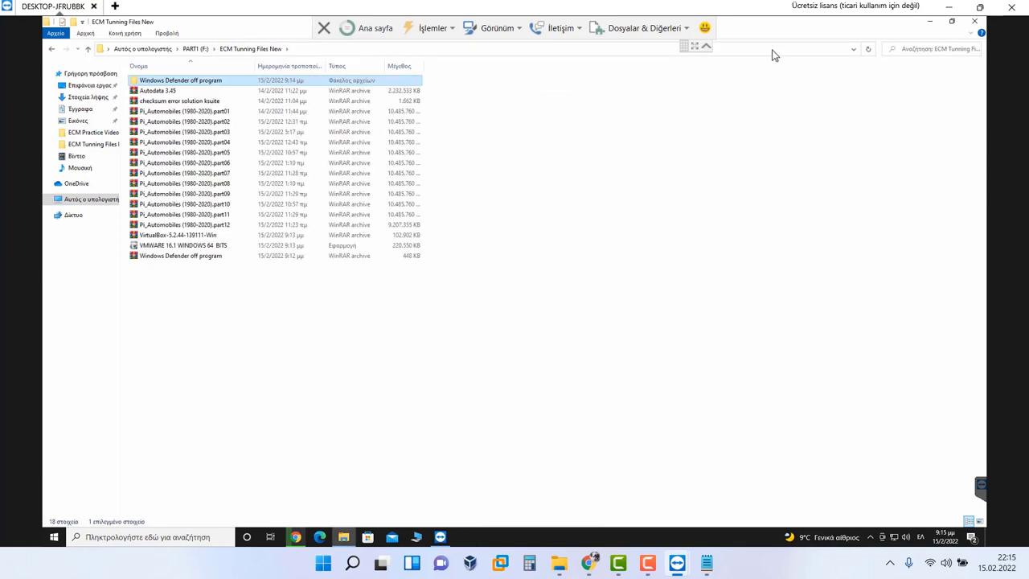
Step: Minimize Explorer, search Windows for 'control' and open Control Panel from the results
click(935, 24)
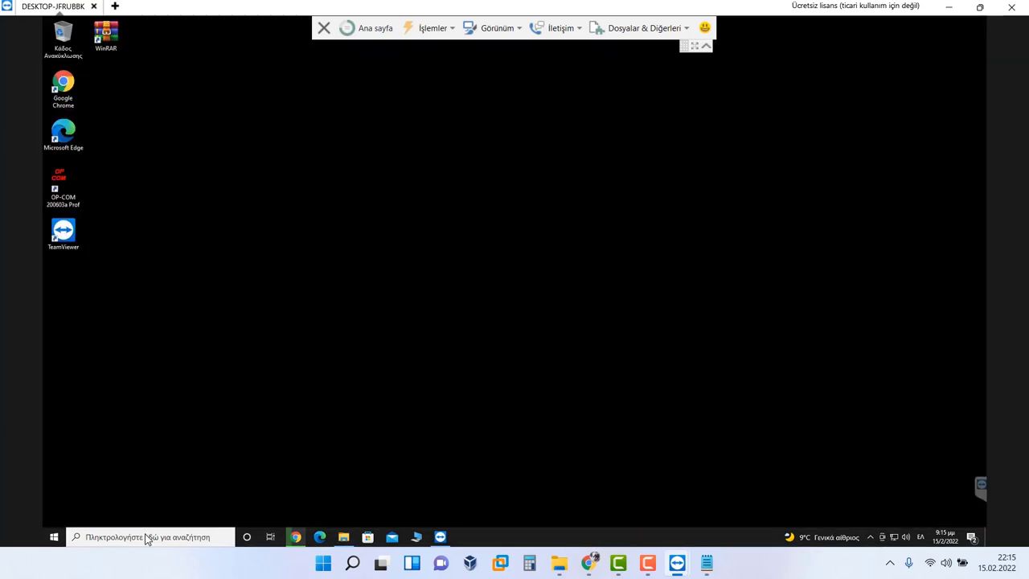
click(147, 537)
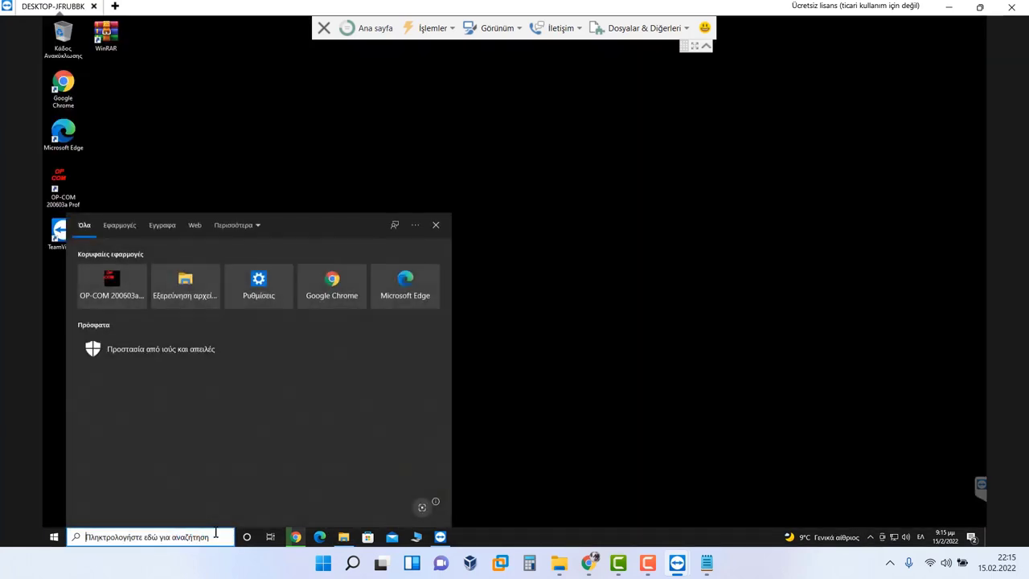
text(pane)
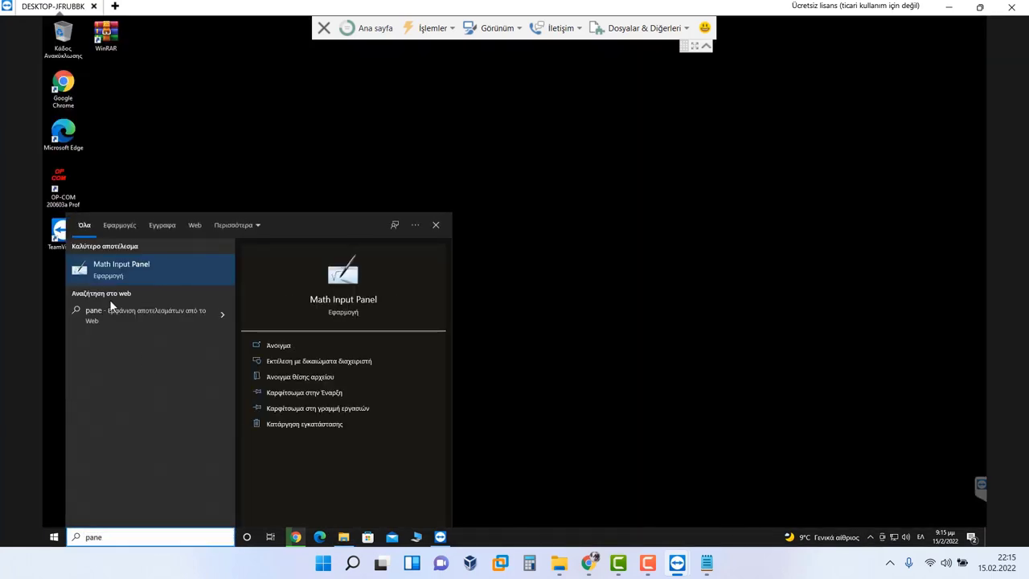
text(l)
double_click(109, 537)
text(control)
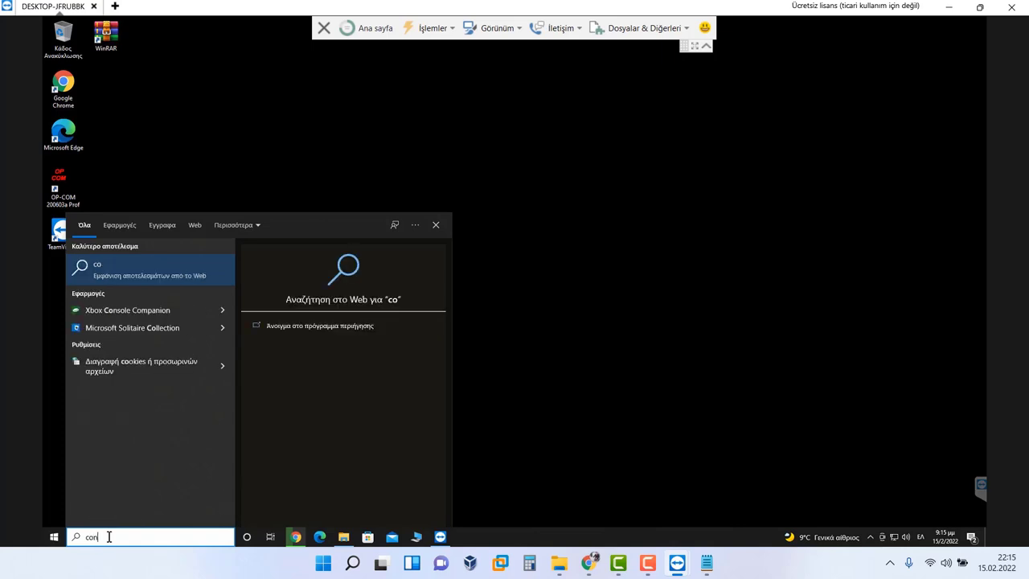
click(122, 271)
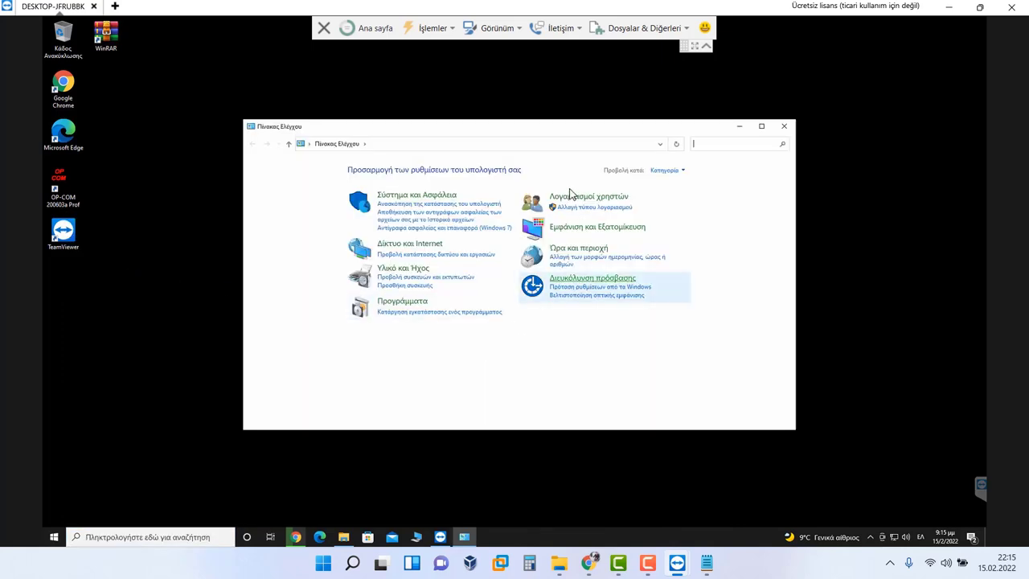
Step: Drag the User Account Control slider to Never notify, approve it, and close User Accounts
click(573, 199)
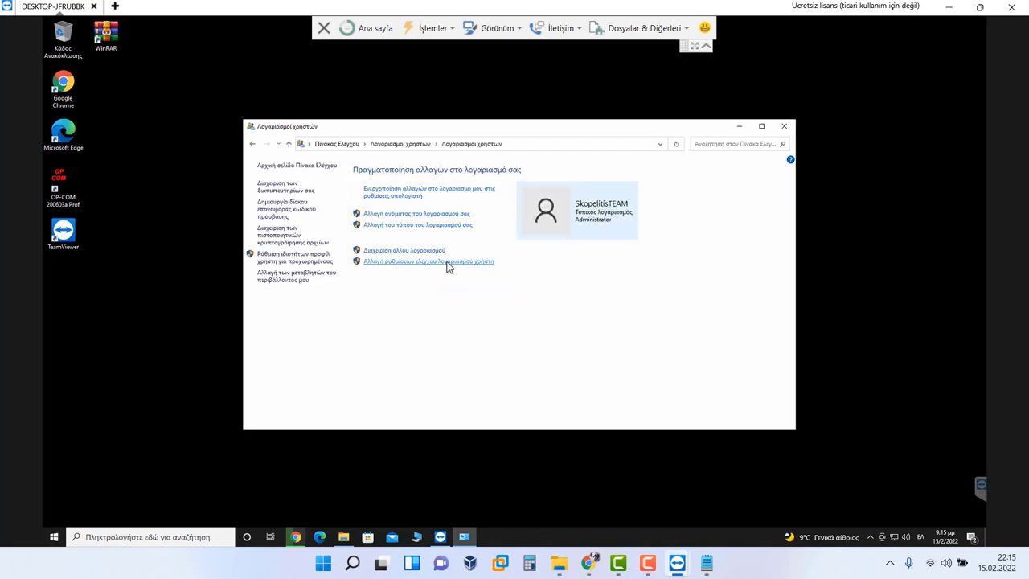
click(448, 263)
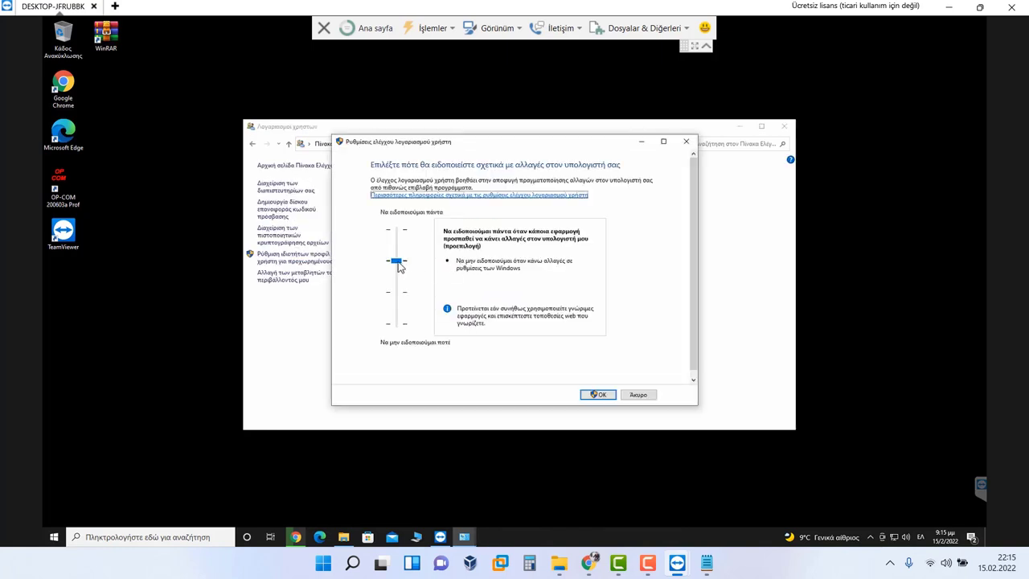
drag(400, 266, 397, 323)
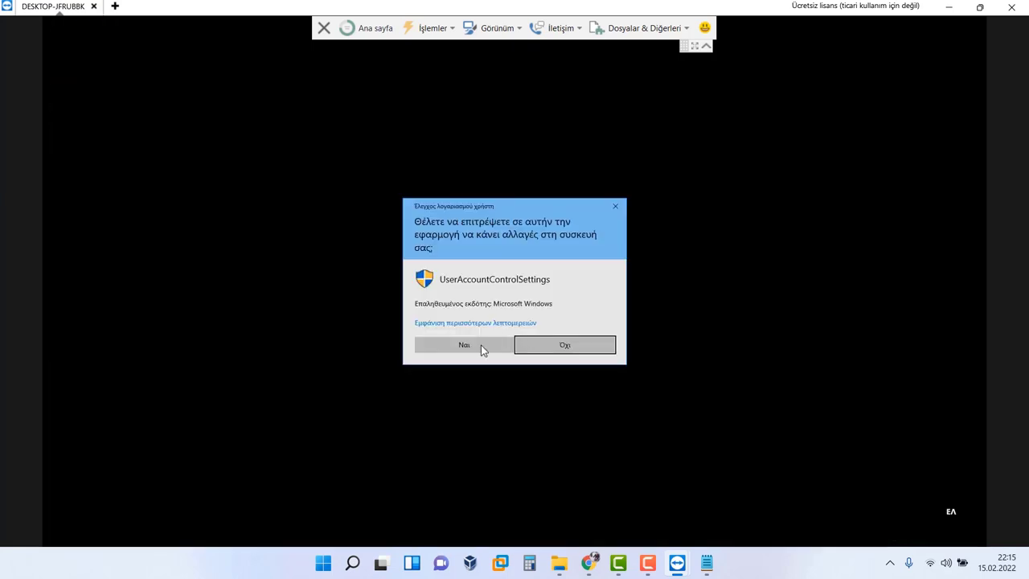
click(480, 345)
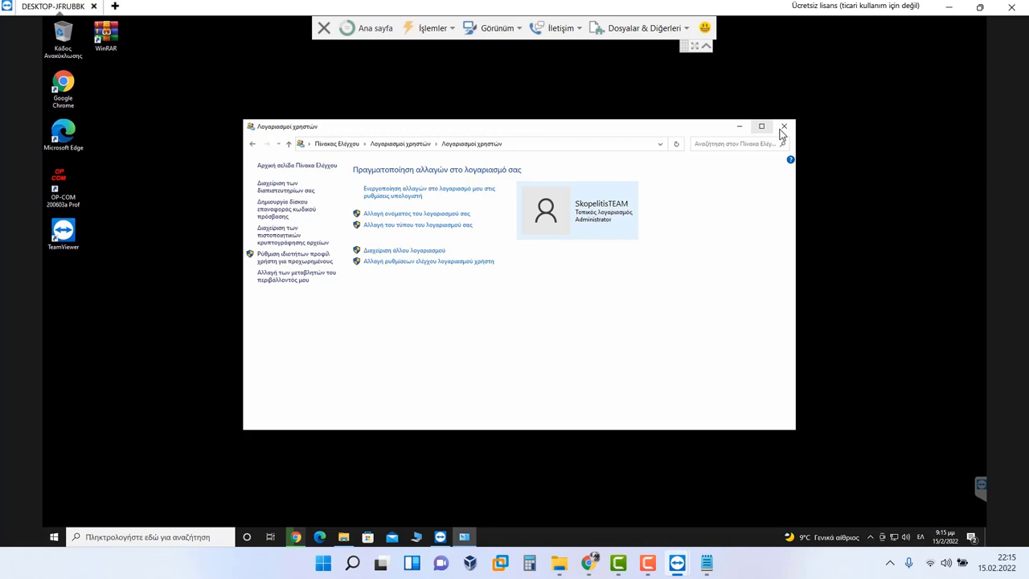
click(784, 127)
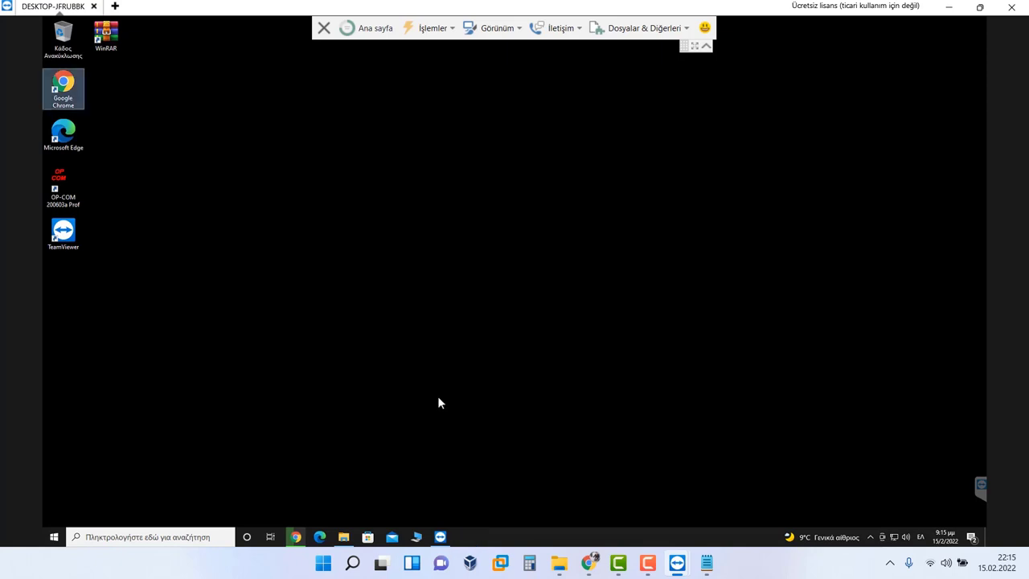
Step: Extract Pi_Automobiles (1980-2020).part01 here, confirming the archive password, and move the progress window aside
click(345, 537)
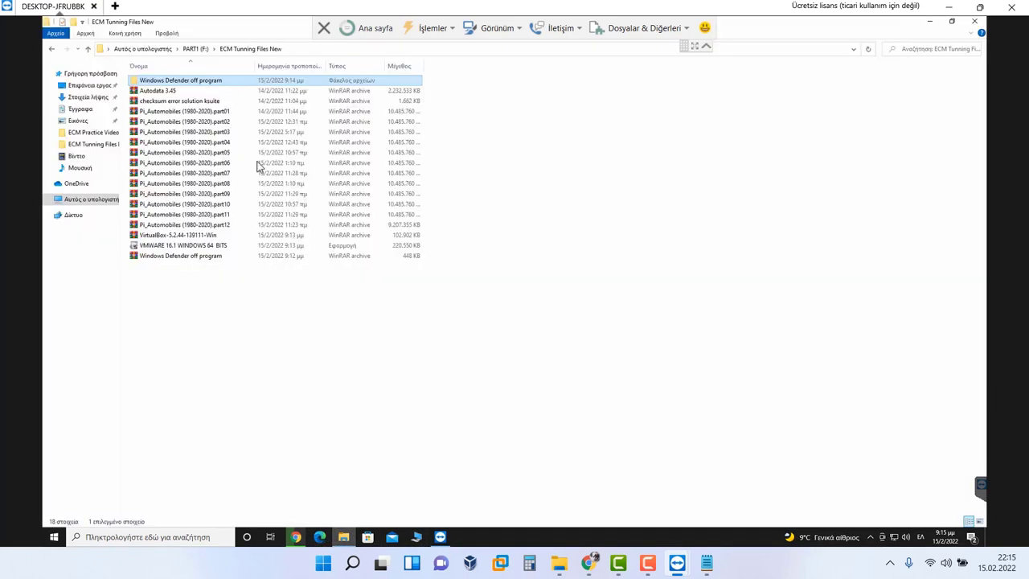
click(194, 112)
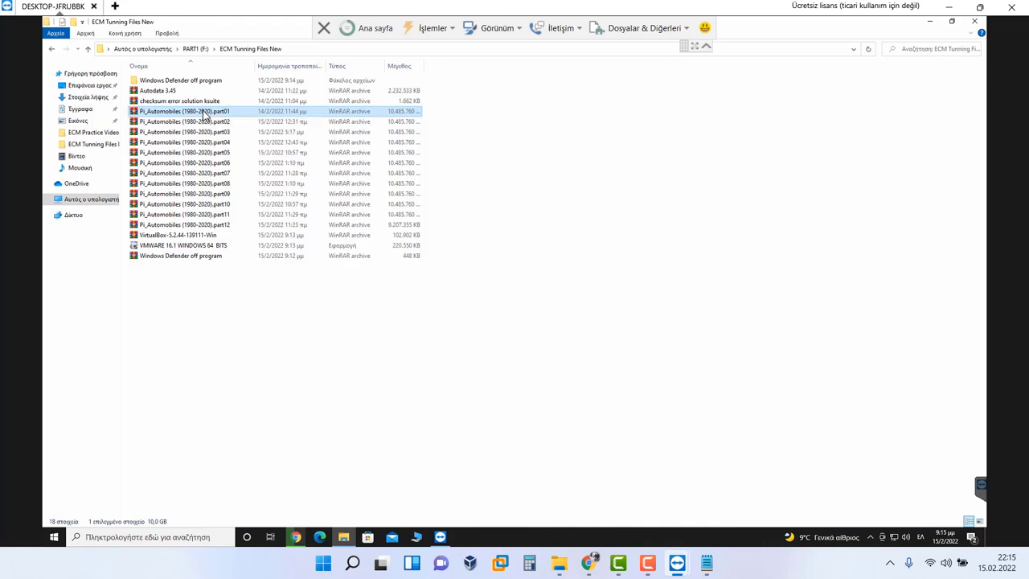
right_click(204, 113)
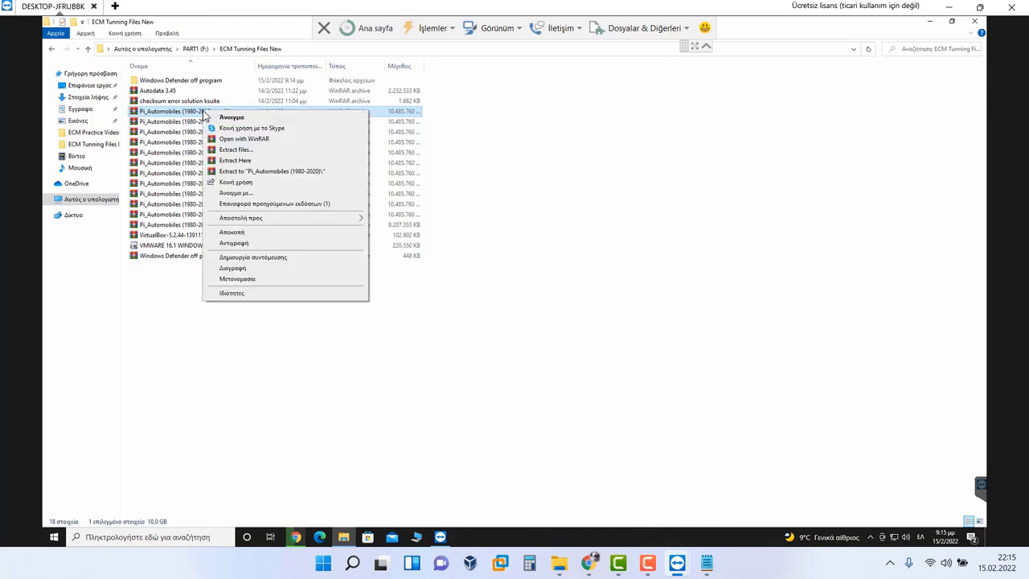
click(251, 163)
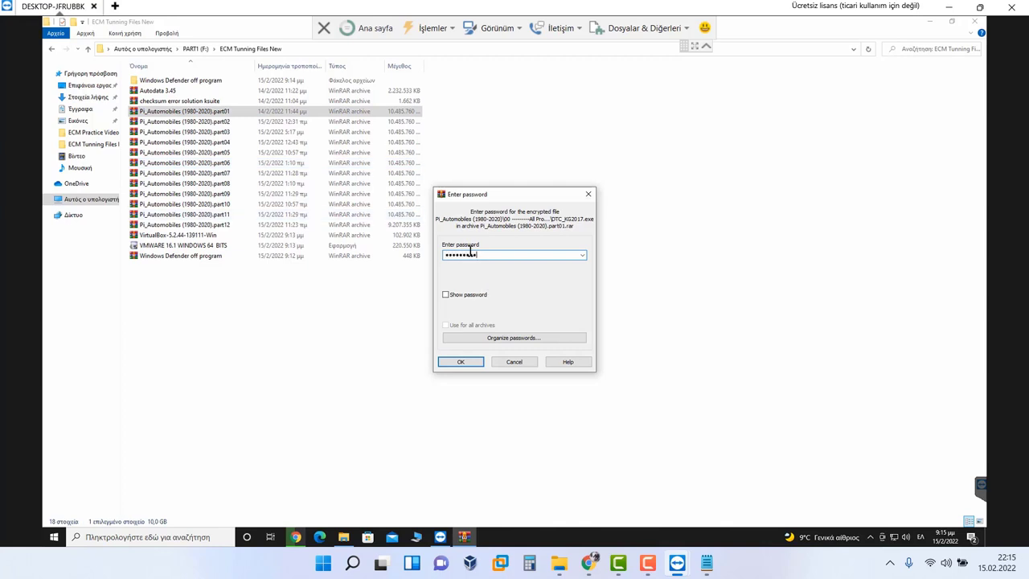
click(461, 362)
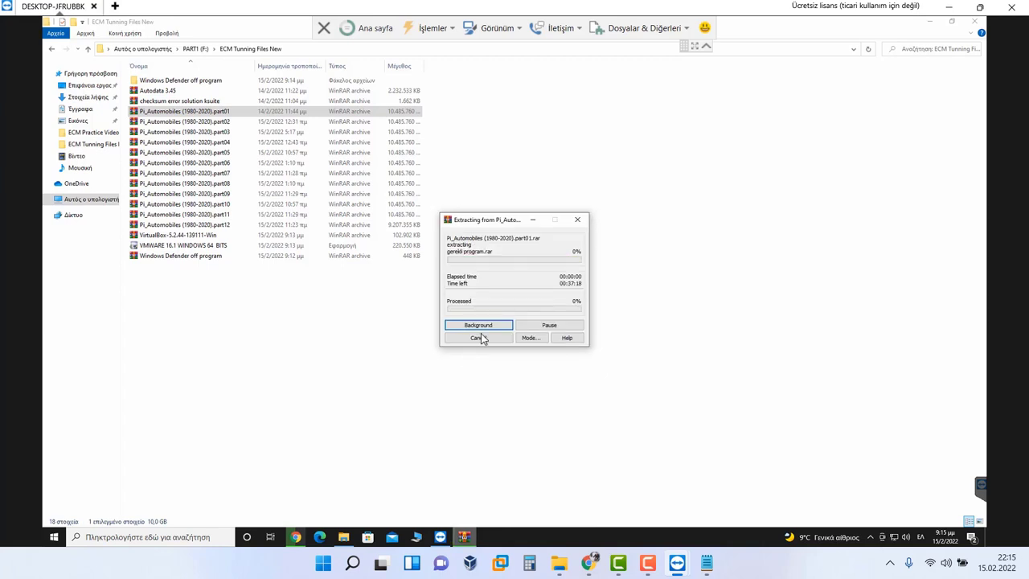
drag(488, 225, 516, 204)
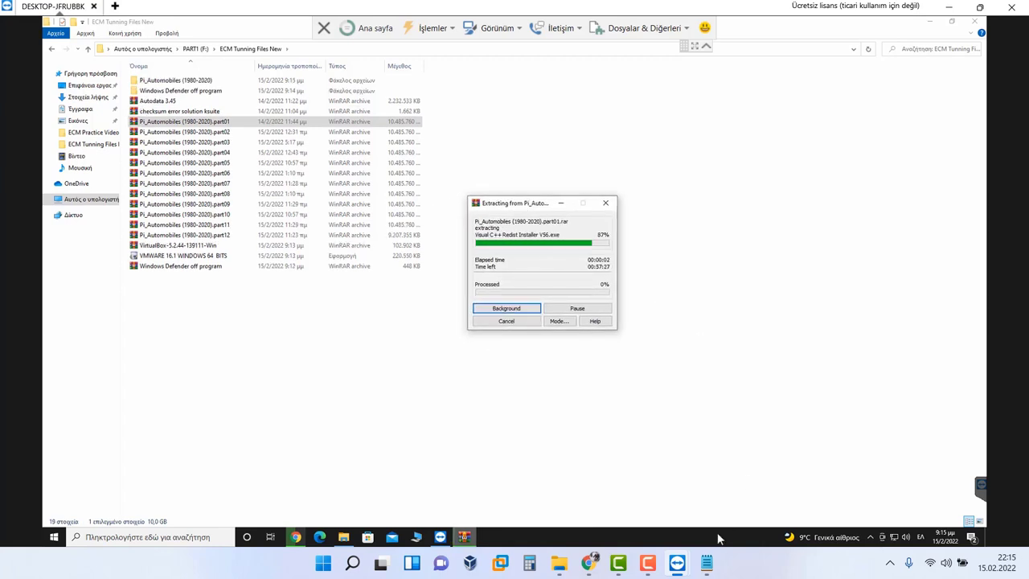
click(657, 562)
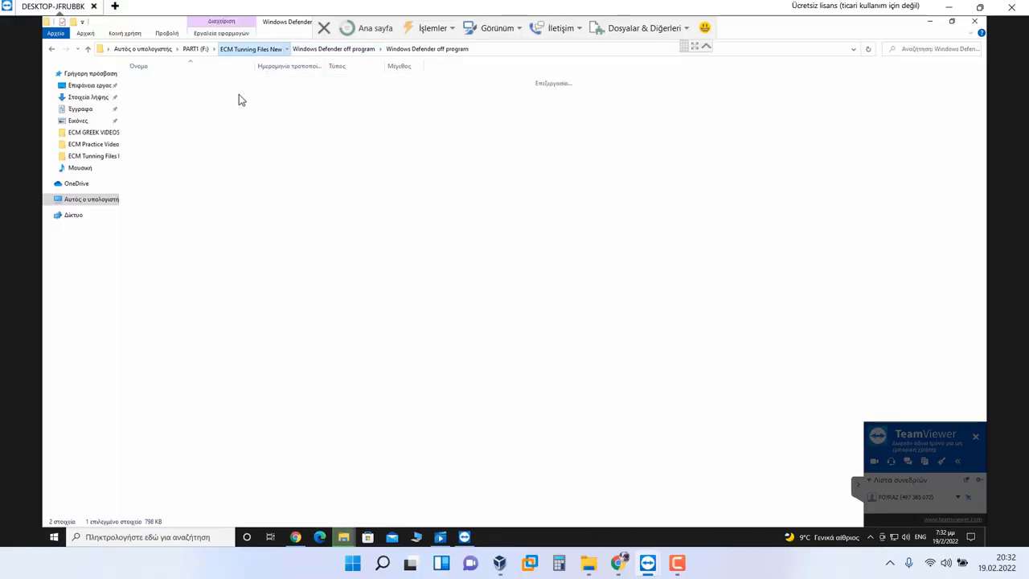
Step: Navigate Pi_Automobiles (1980-2020) > All Programs > 01- dpf-egr-lambda-ecusafe into Setup_DPF_EGR_Lambda_Remover_v2017_05
key(alt+Up)
double_click(189, 80)
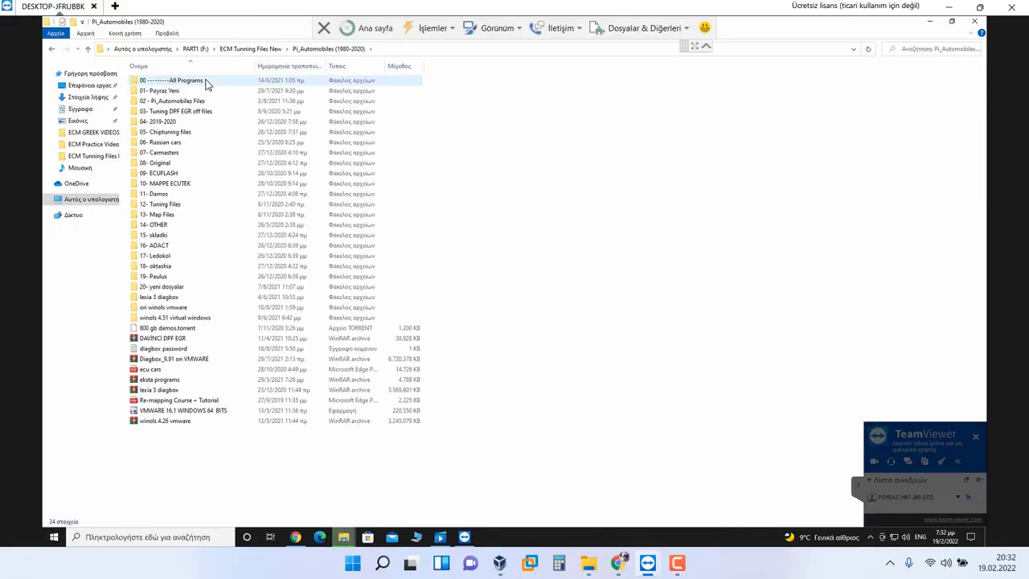
double_click(198, 85)
double_click(183, 80)
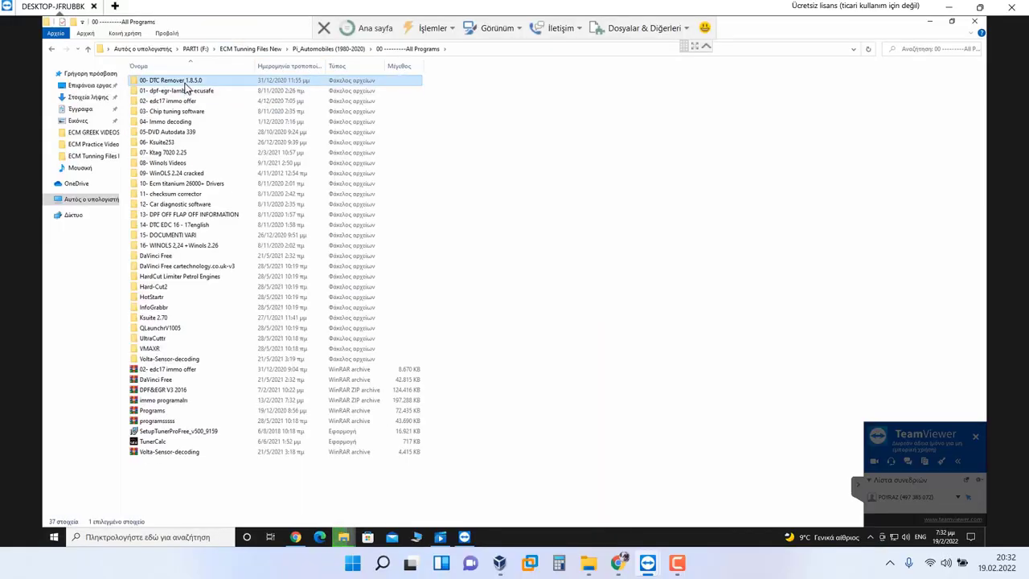
click(358, 50)
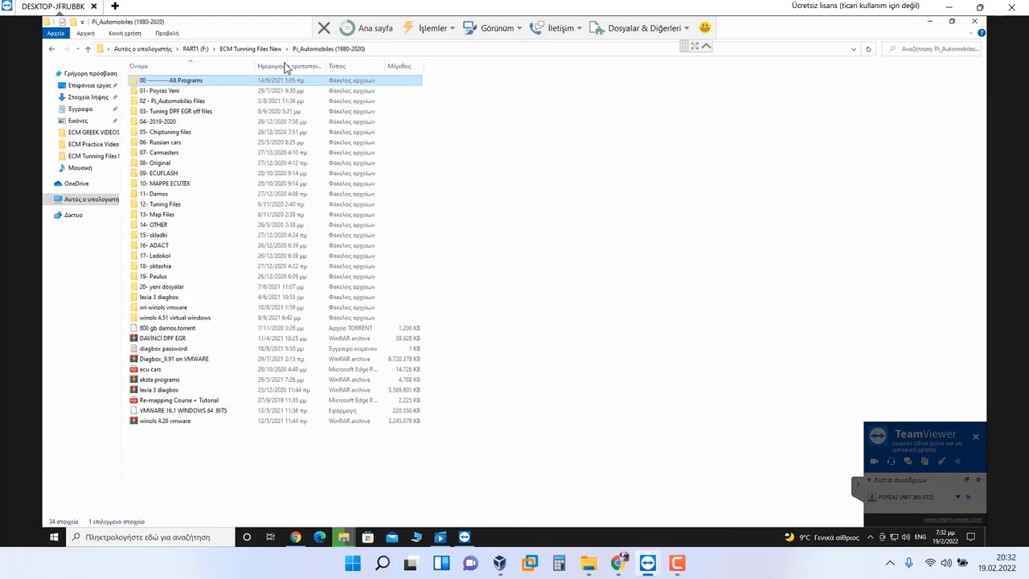
double_click(215, 81)
double_click(203, 91)
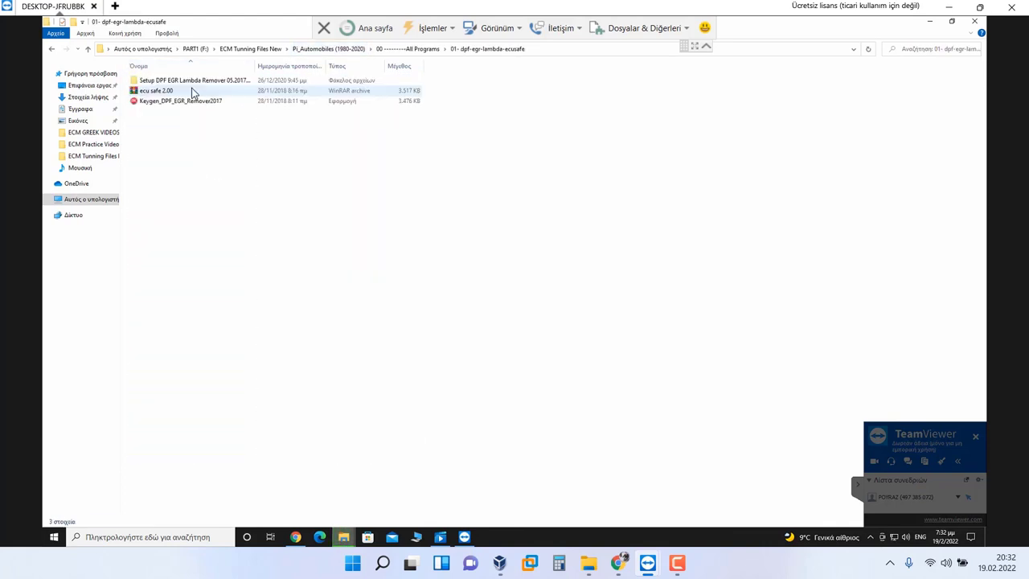
double_click(192, 83)
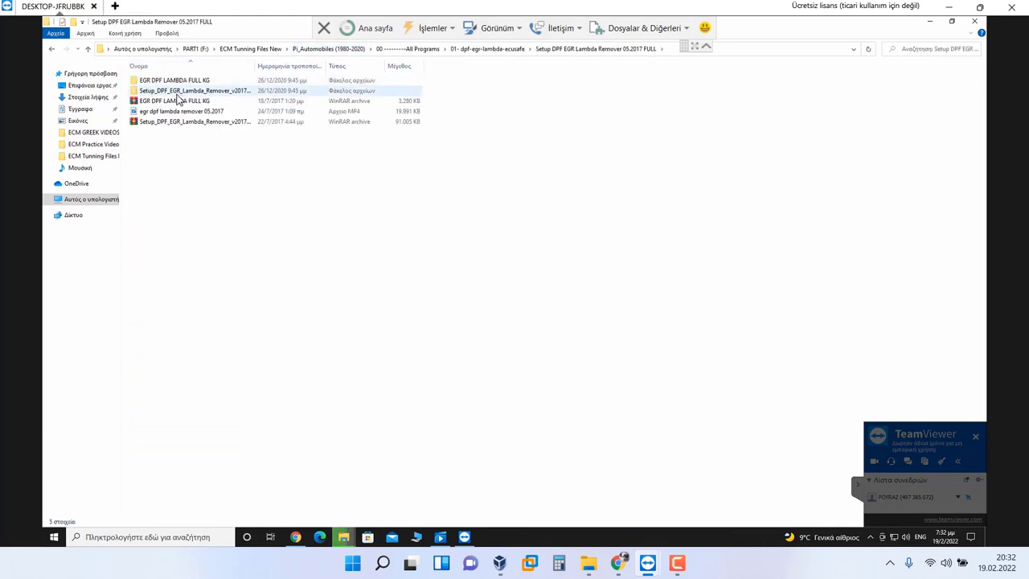
double_click(187, 91)
Step: Close the ECM GREEK VIDEOS window and launch the DPF EGR Lambda Remover installer
click(930, 21)
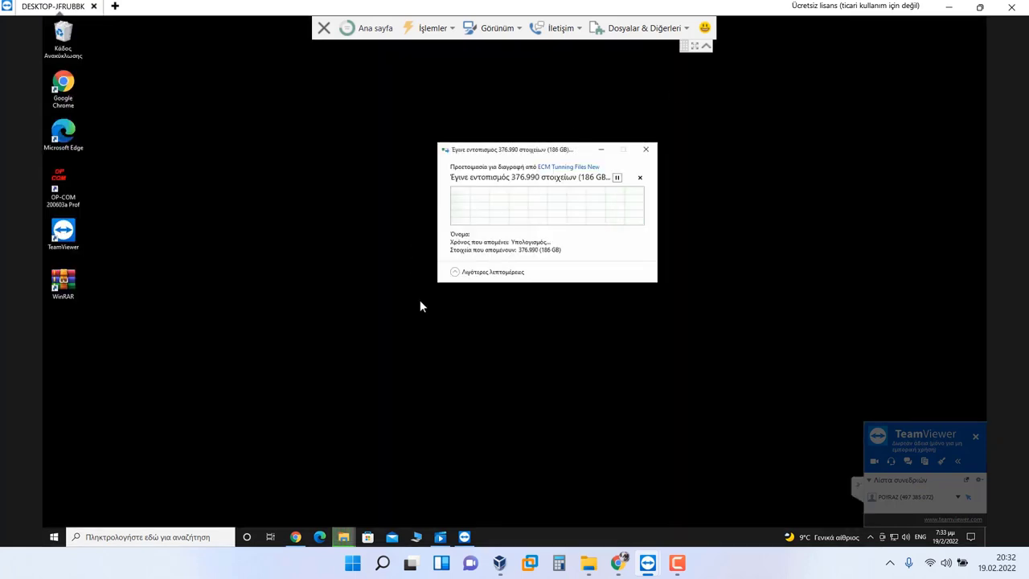
mouse_move(343, 536)
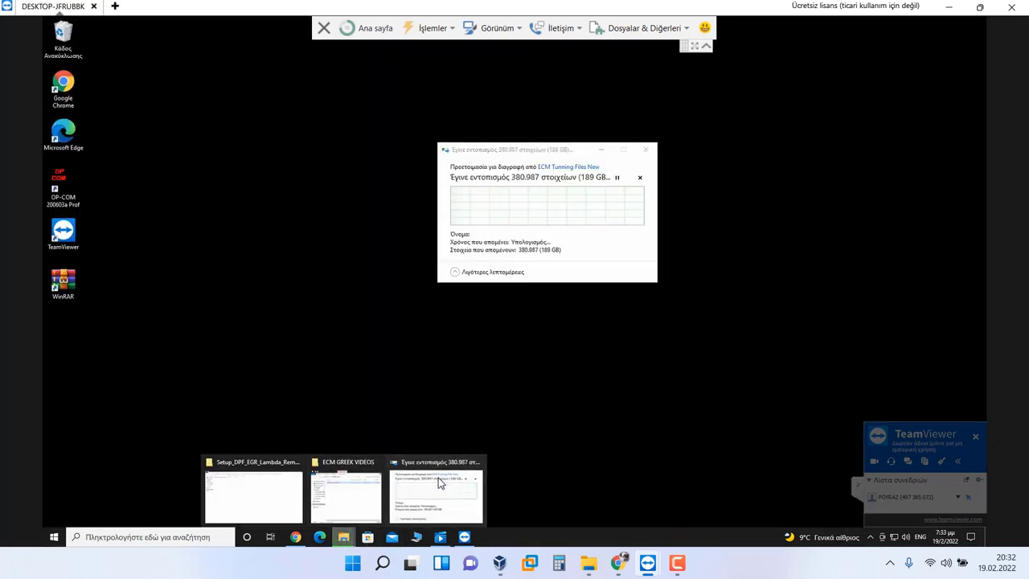
click(363, 477)
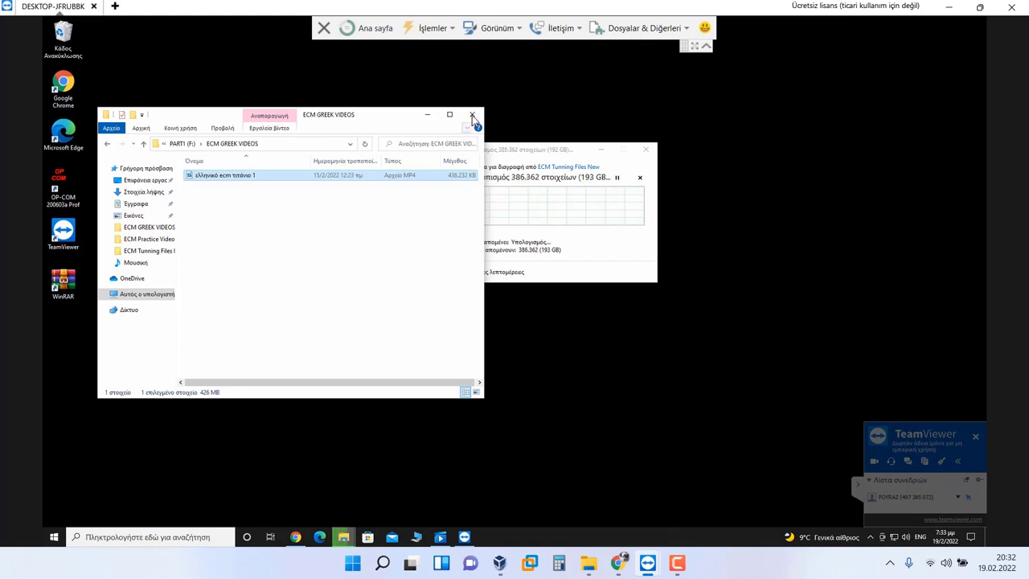
click(472, 115)
mouse_move(343, 536)
click(304, 474)
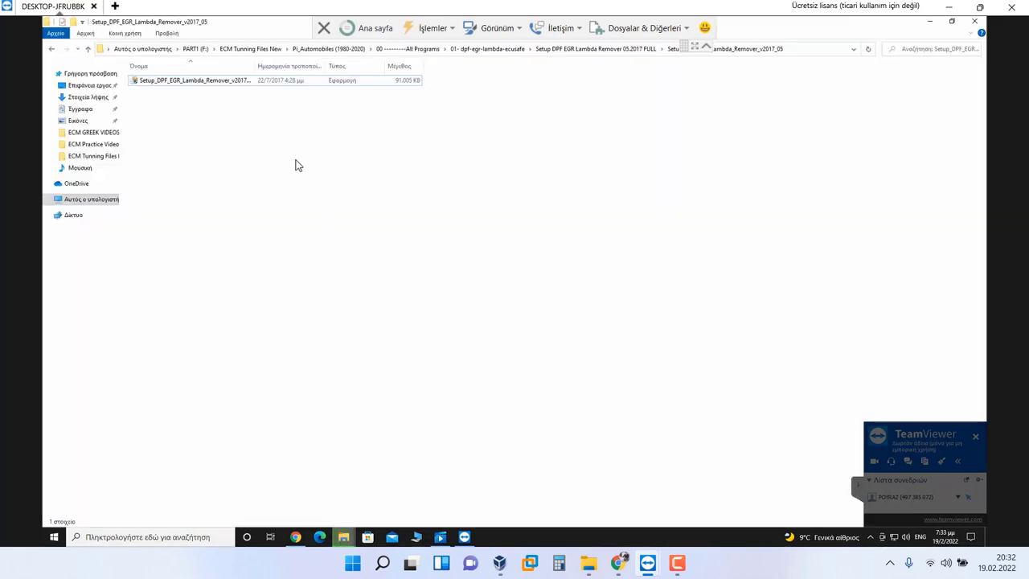
double_click(182, 82)
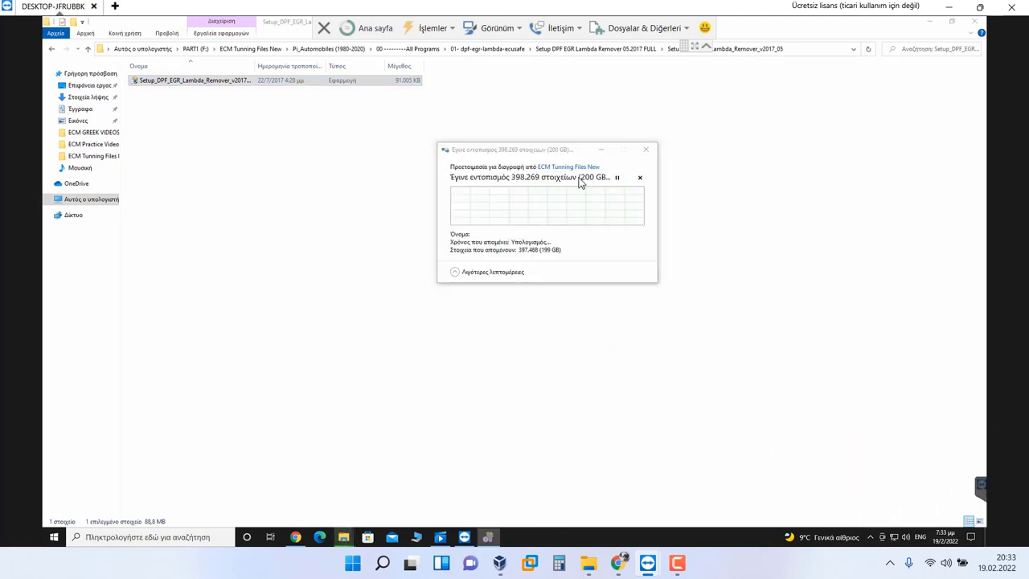
Step: Install DPF EGR Lambda Remover to the default location and finish the wizard
click(602, 152)
click(574, 366)
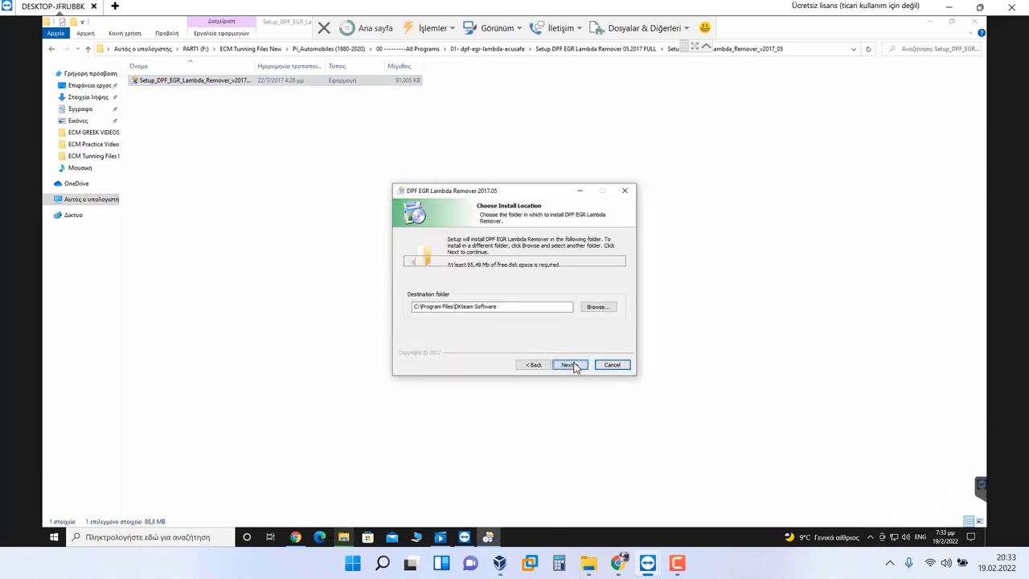
click(574, 364)
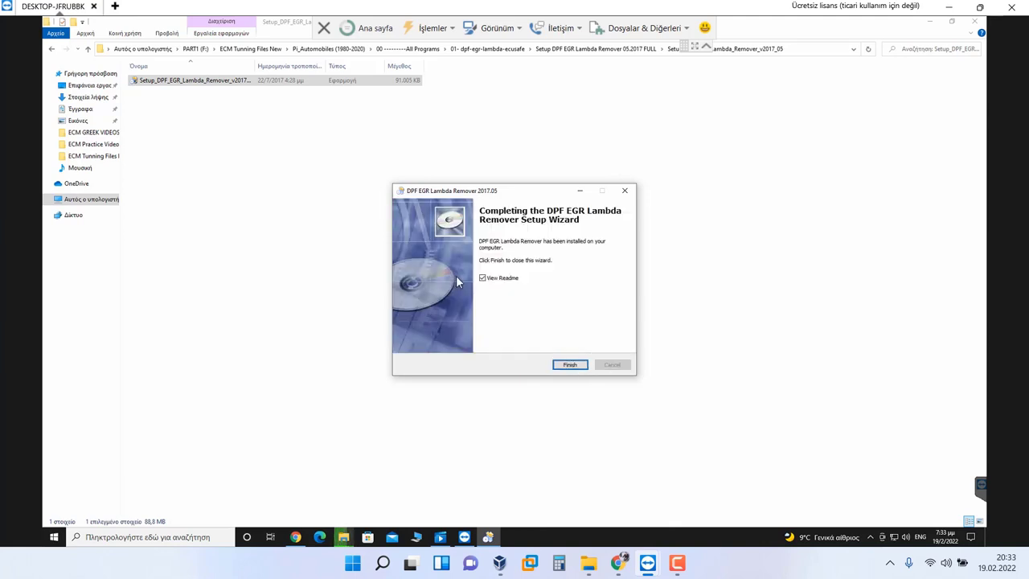
click(569, 365)
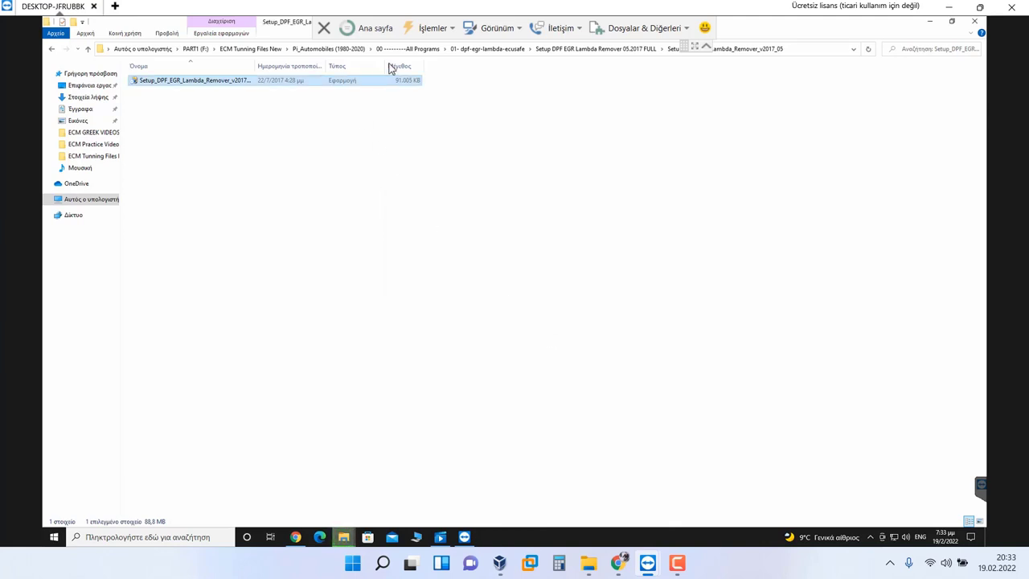
Step: Go back to the 01- dpf-egr-lambda-ecusafe folder and select the ecu safe 2.00 archive
click(542, 46)
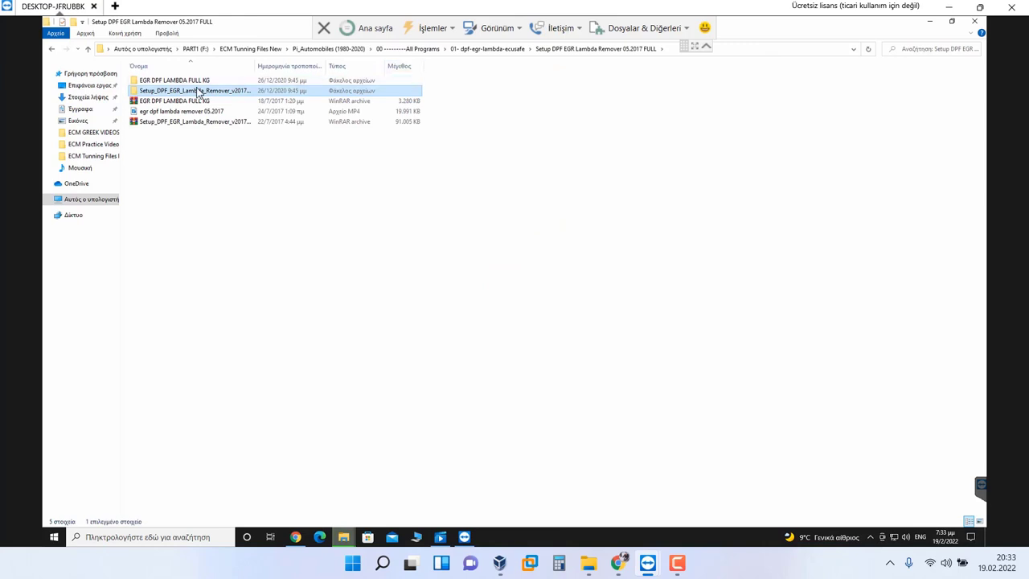
click(503, 48)
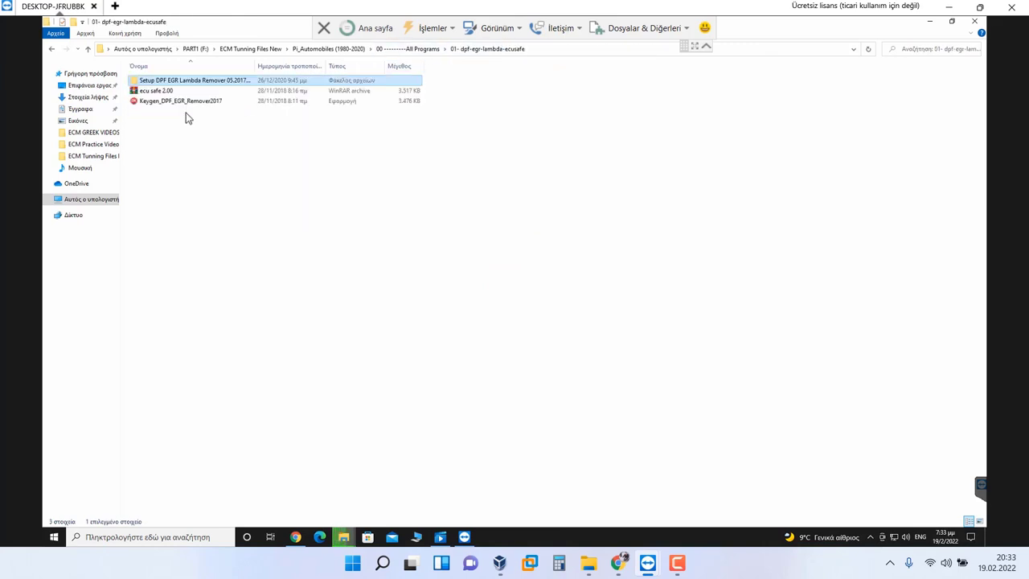
click(184, 110)
click(166, 91)
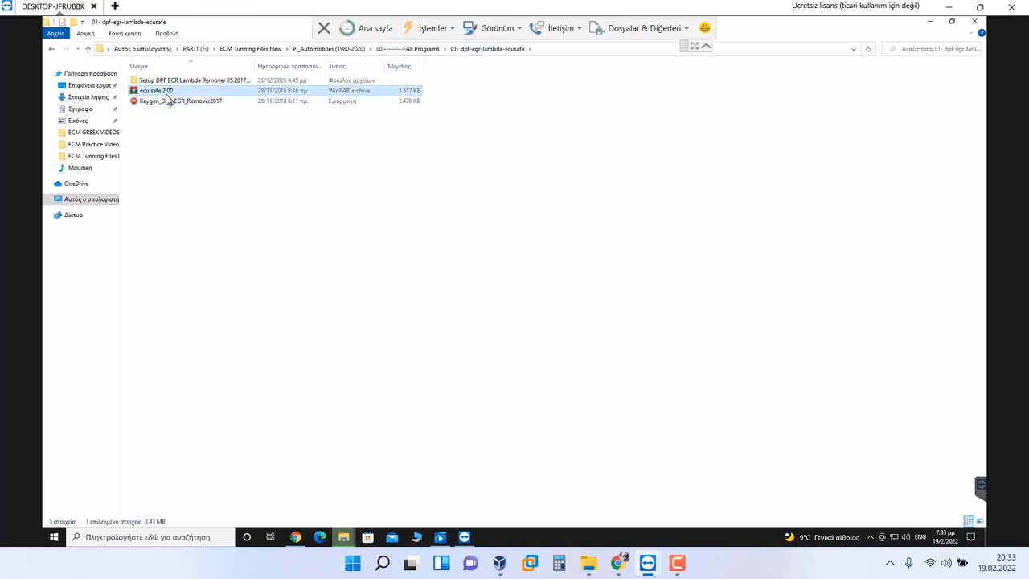
Step: Extract the ecu safe 2.00 archive into its own 'ecu safe 2.00' folder
right_click(166, 94)
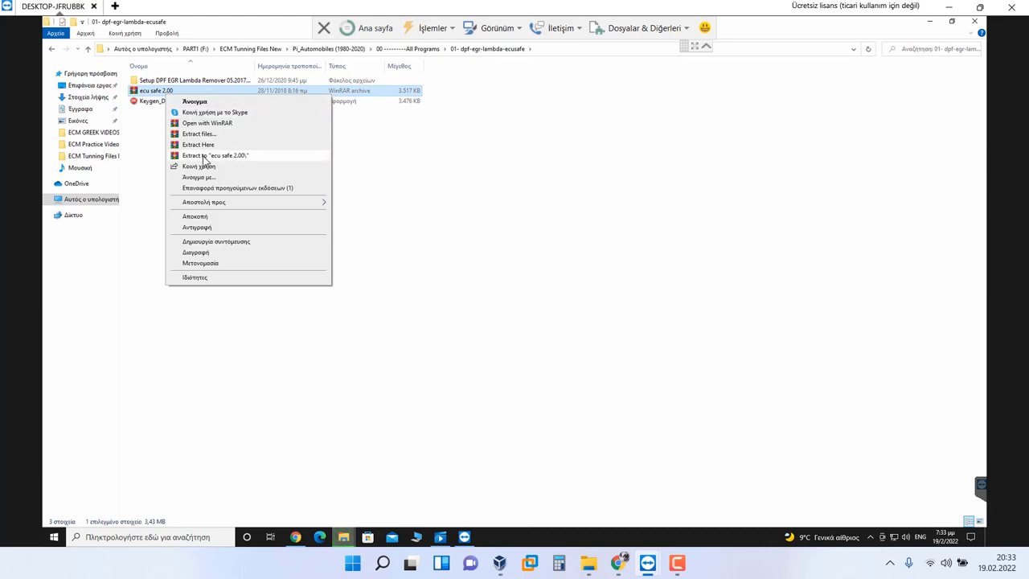
click(205, 156)
click(222, 155)
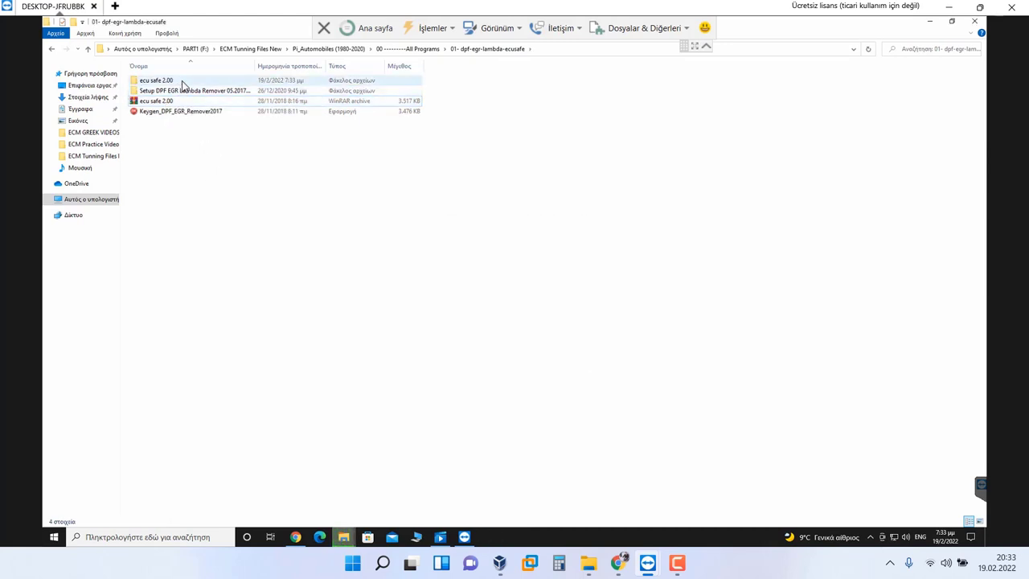
Step: Inspect the extracted ecu safe 2.00 subfolder's Loader program, then go up to All Programs
double_click(180, 82)
double_click(177, 82)
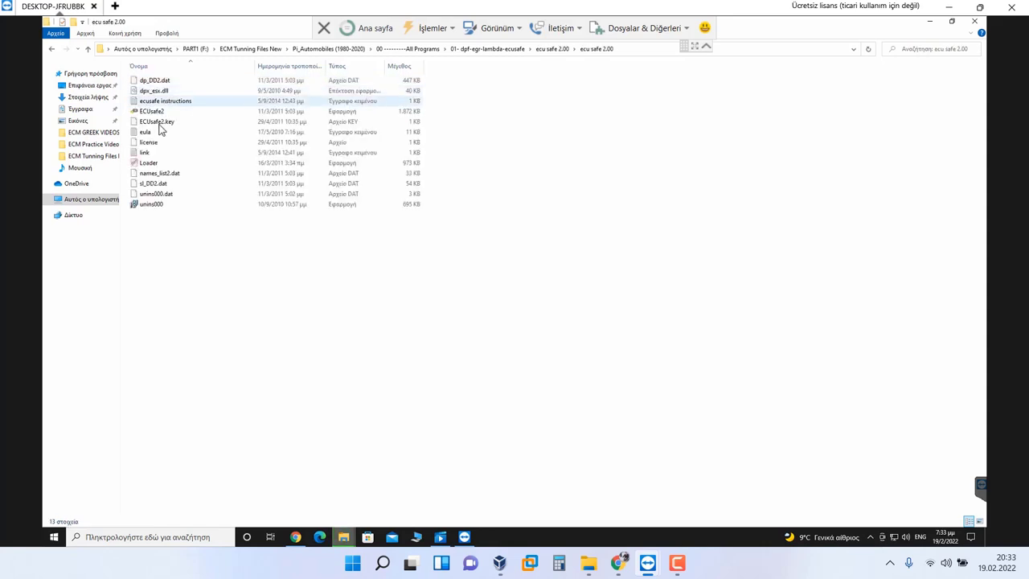
click(151, 163)
right_click(155, 164)
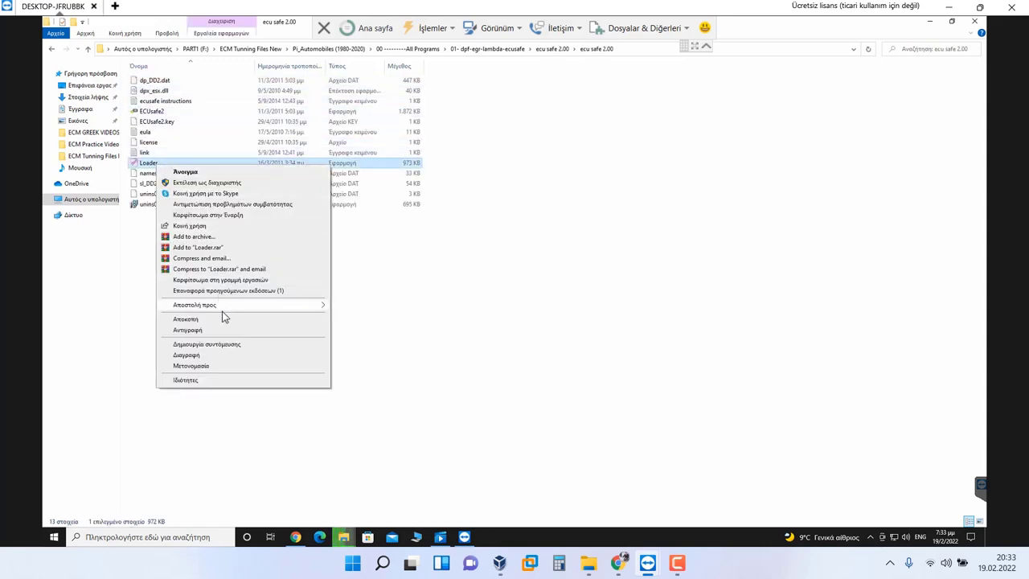
click(381, 242)
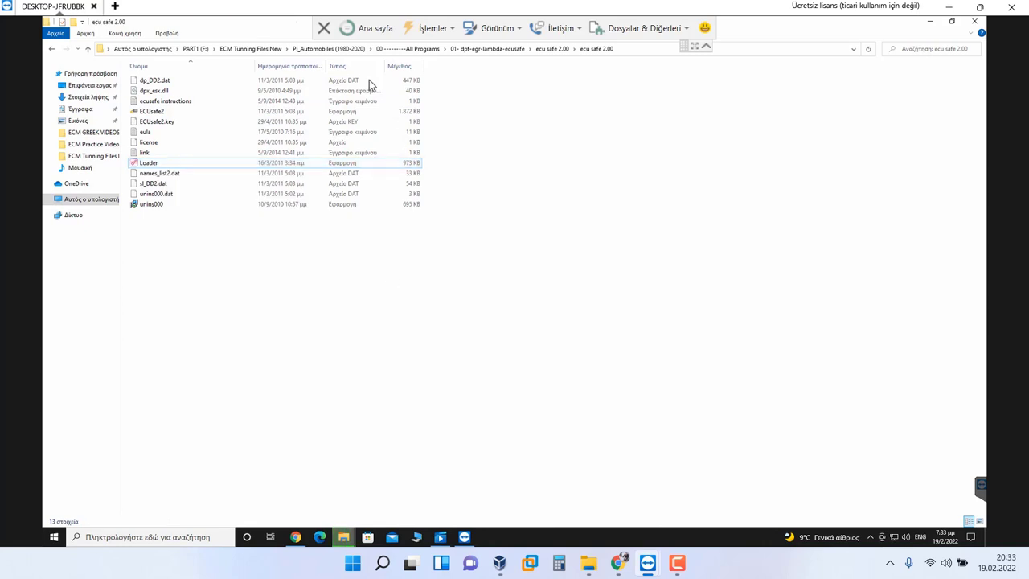
click(393, 49)
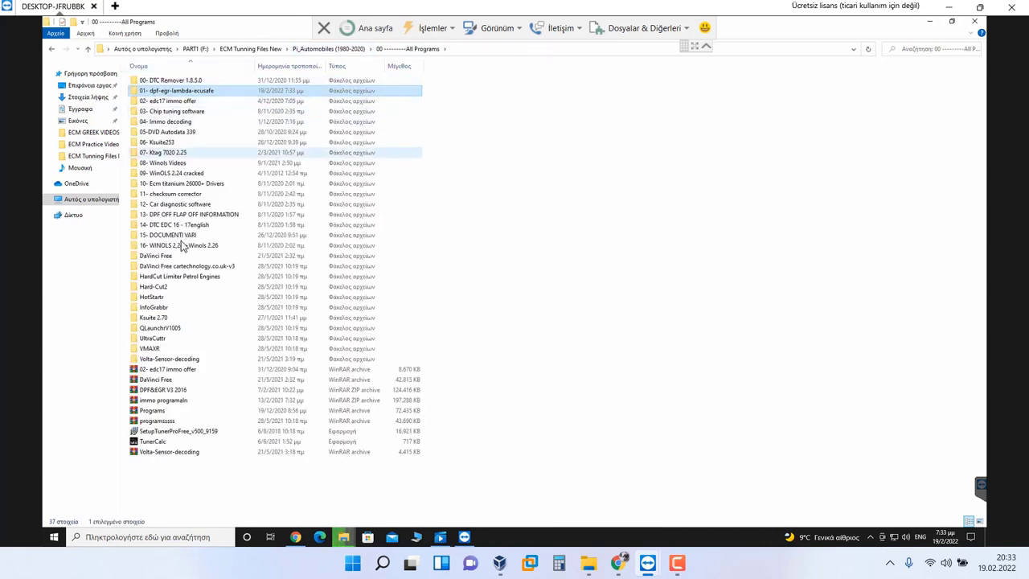
Step: In ECM Tunning Files New, extract VirtualBox-5.2.44-139111-Win into its own folder
click(180, 418)
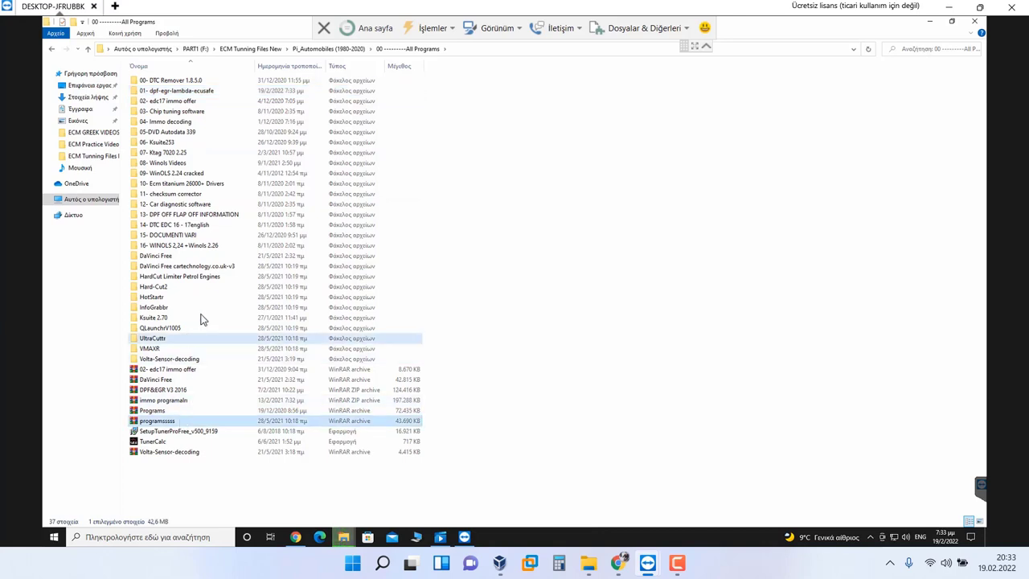
click(241, 48)
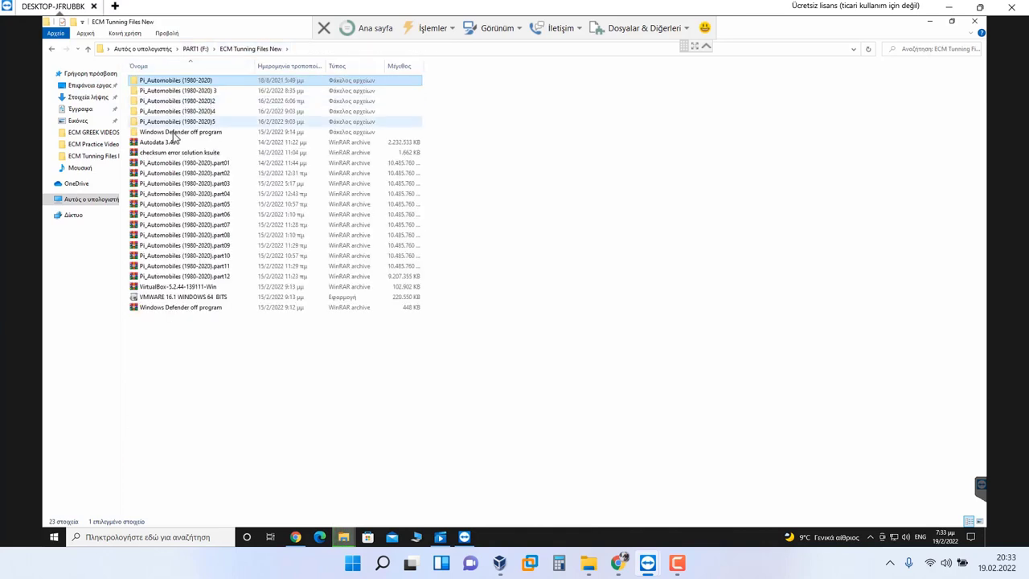
click(192, 288)
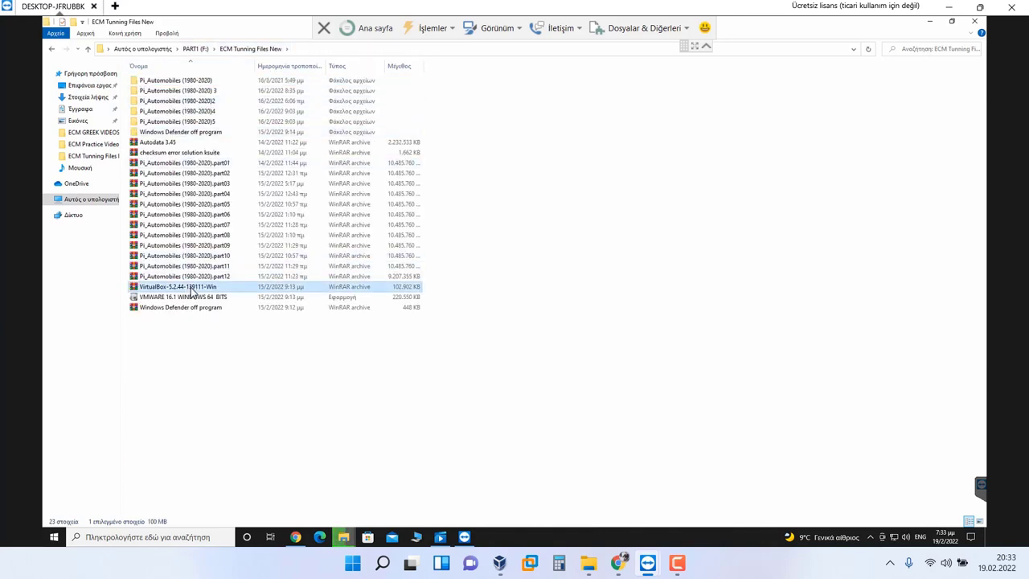
right_click(192, 293)
click(237, 349)
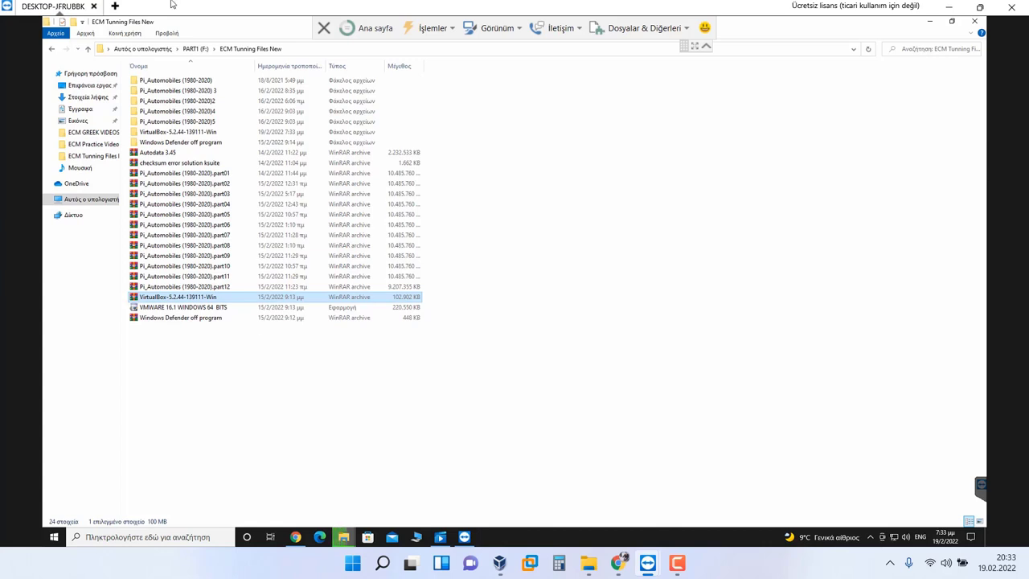
Step: Open the extracted VirtualBox folder and launch the VirtualBox installer
double_click(168, 133)
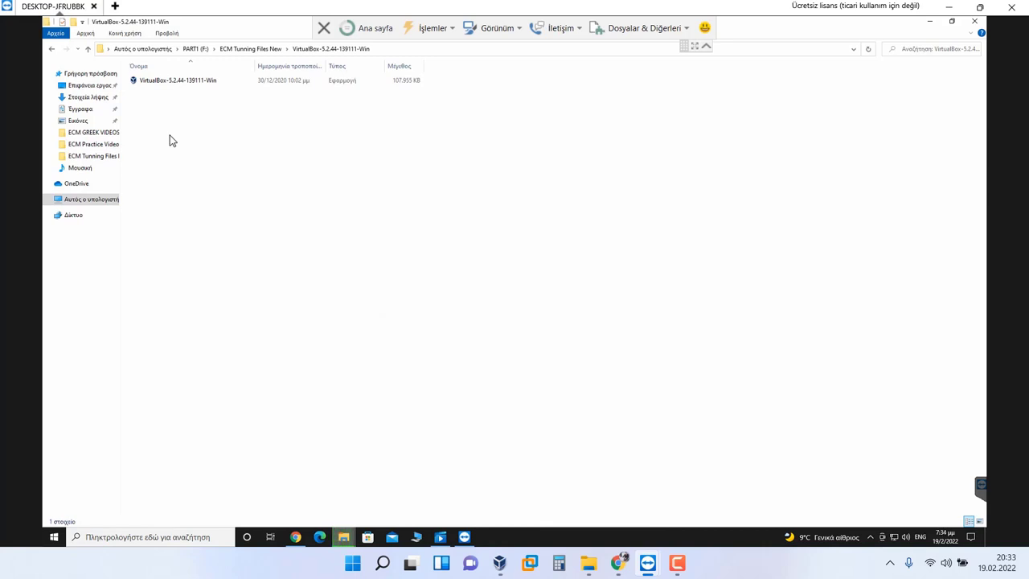
click(177, 83)
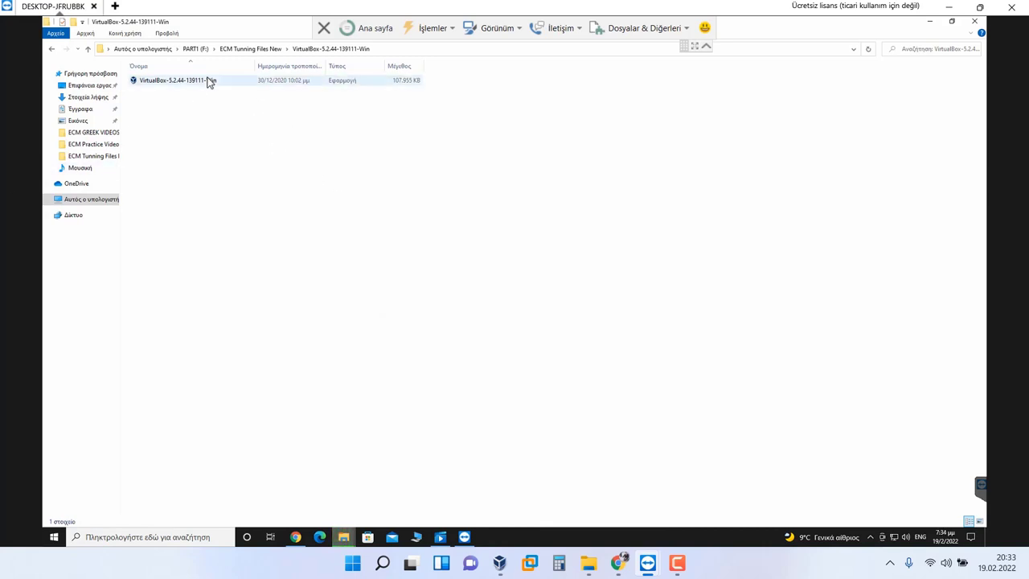
double_click(207, 81)
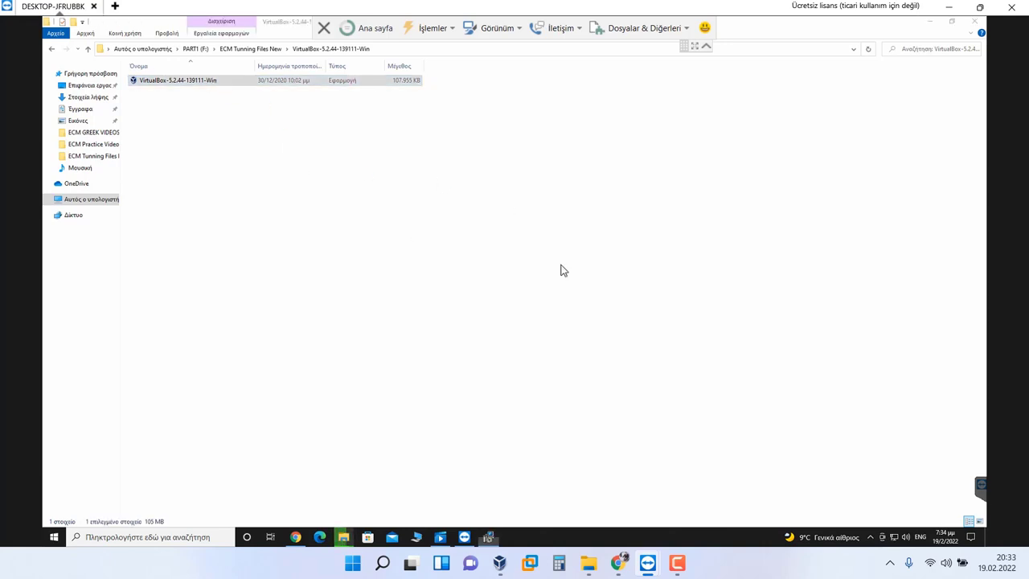
Step: Install VirtualBox 5.2.44 with default features and shortcuts, accepting the network warning and driver
click(565, 354)
click(565, 354)
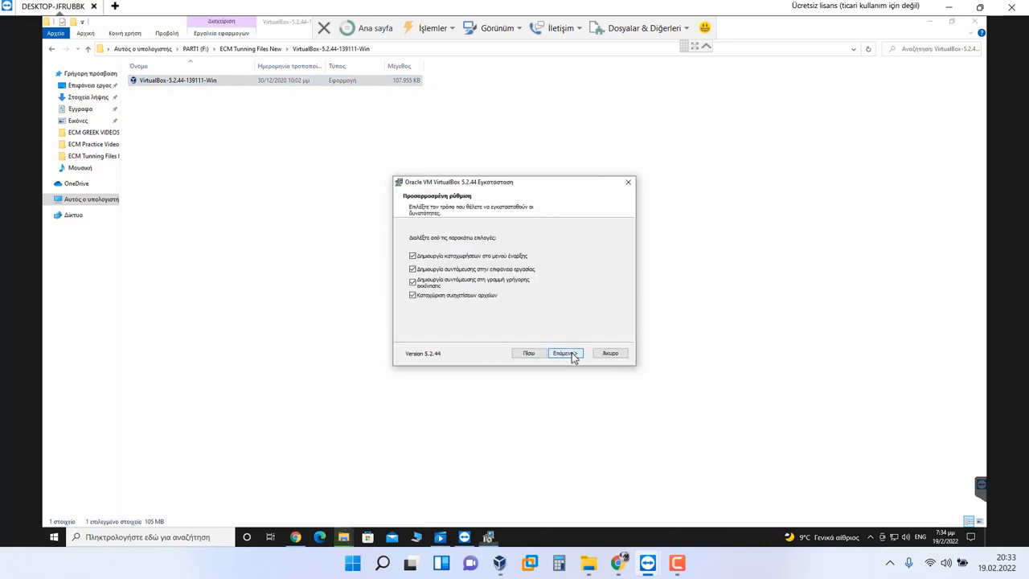
click(571, 352)
click(572, 352)
click(572, 352)
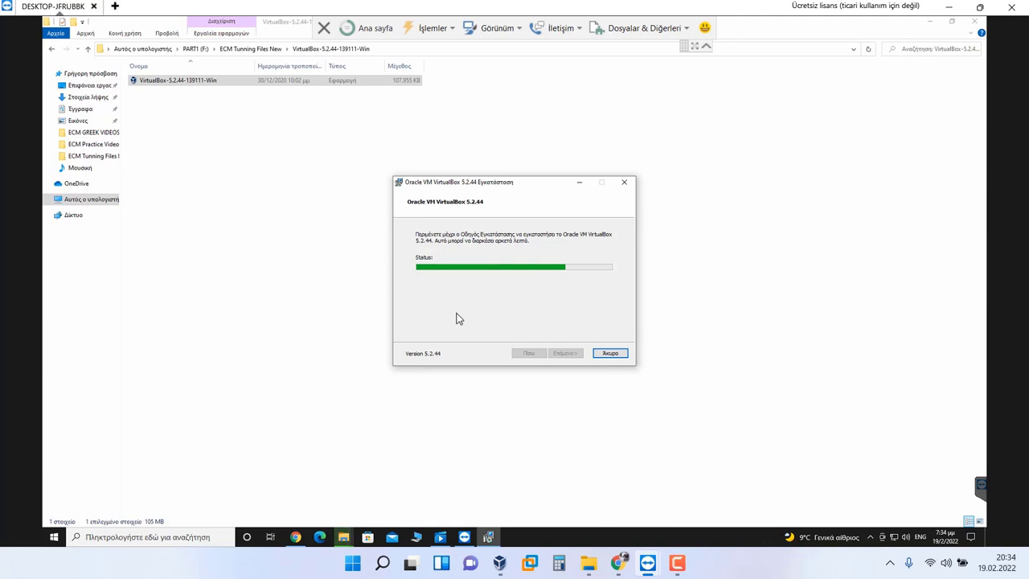
click(580, 273)
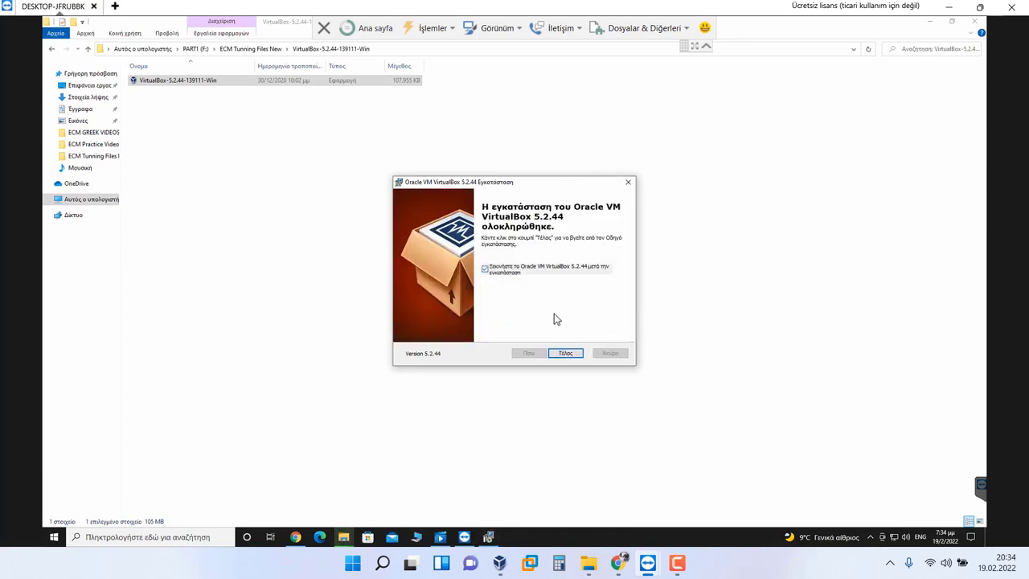
click(566, 354)
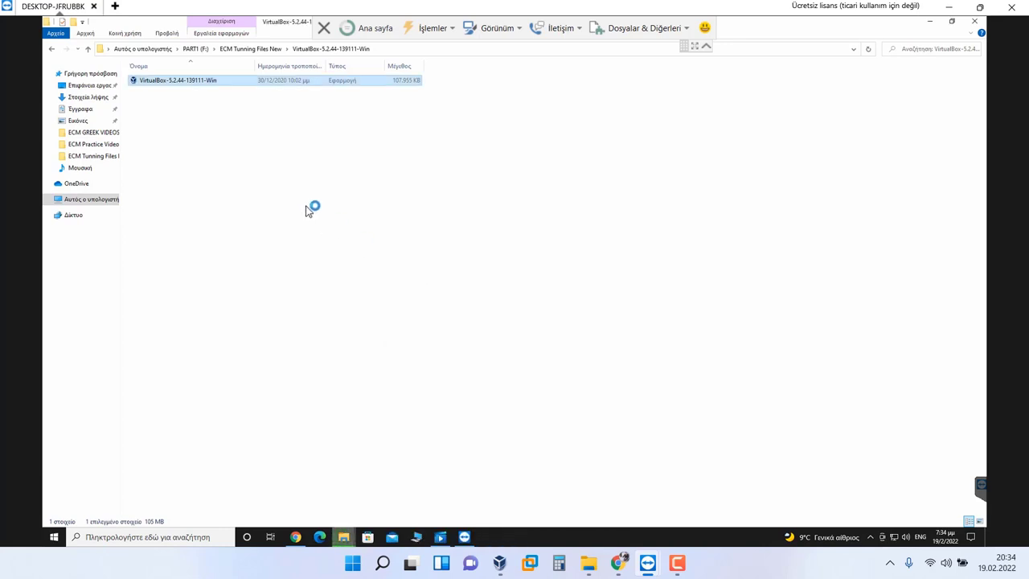
Step: Return to ECM Tunning Files New, select the VirtualBox folder, and minimize Explorer
click(261, 49)
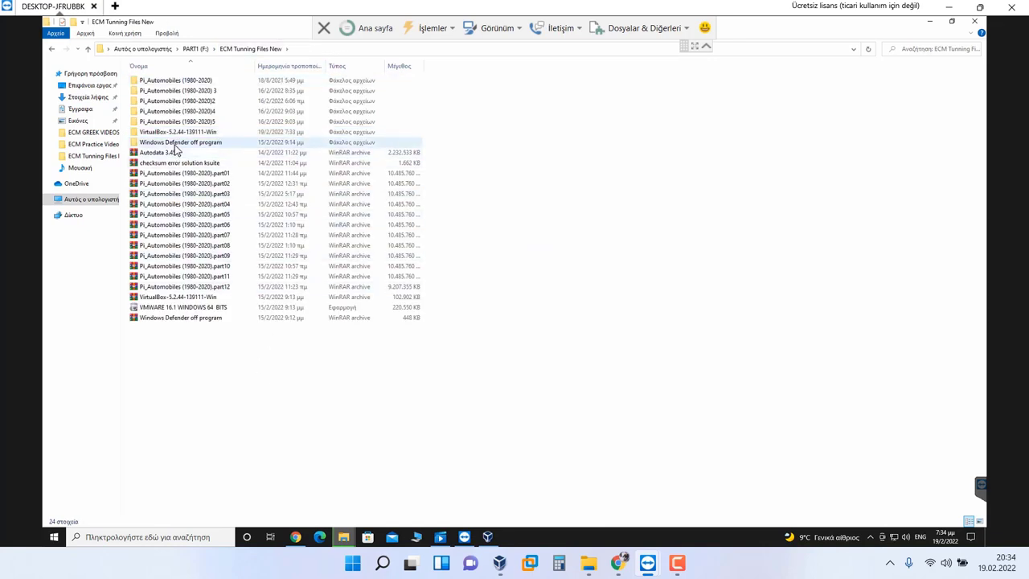
click(239, 132)
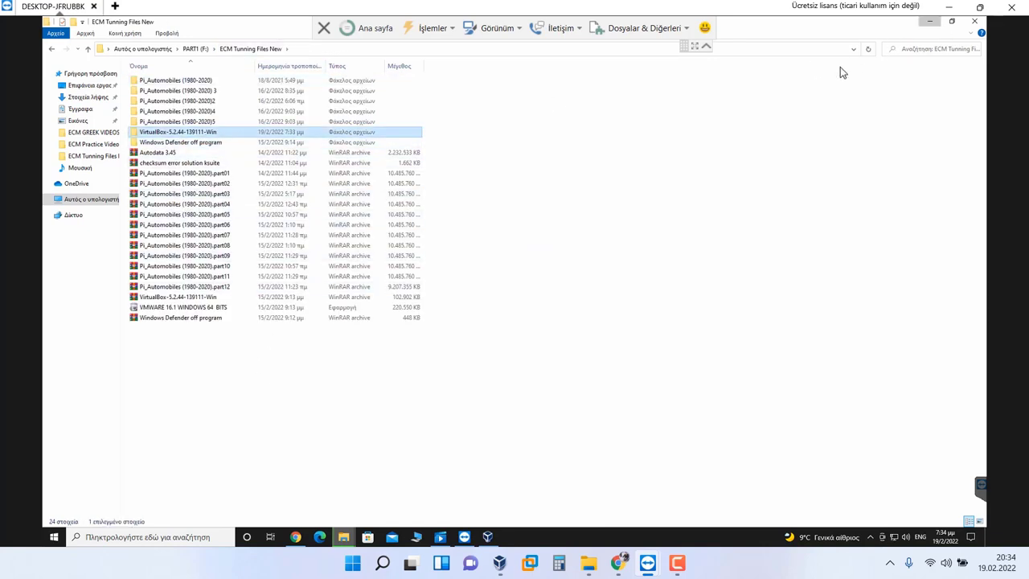
click(928, 21)
Step: Dismiss the new-version notice and cancel the appliance import in VirtualBox Manager
click(514, 317)
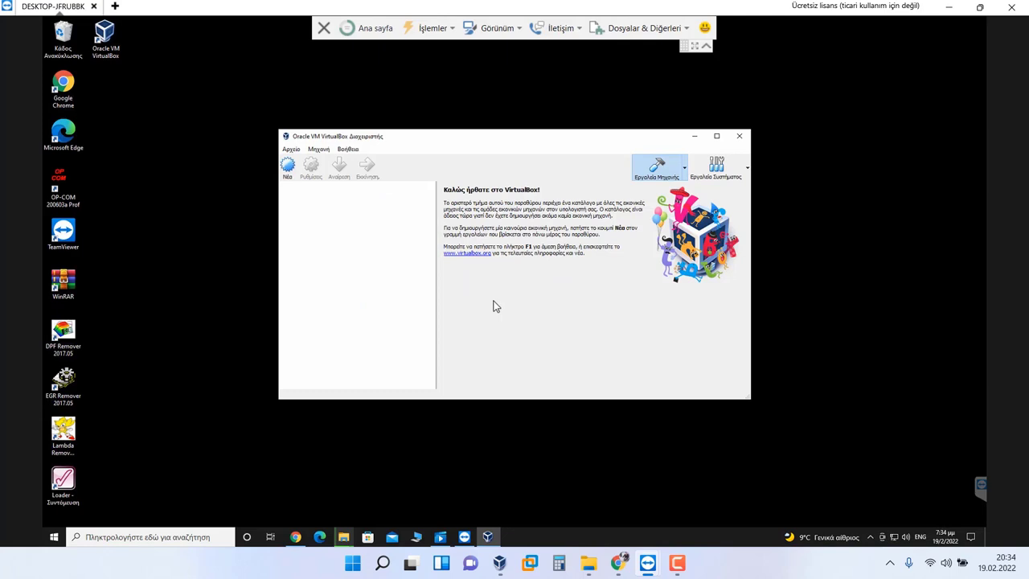
click(291, 148)
click(313, 176)
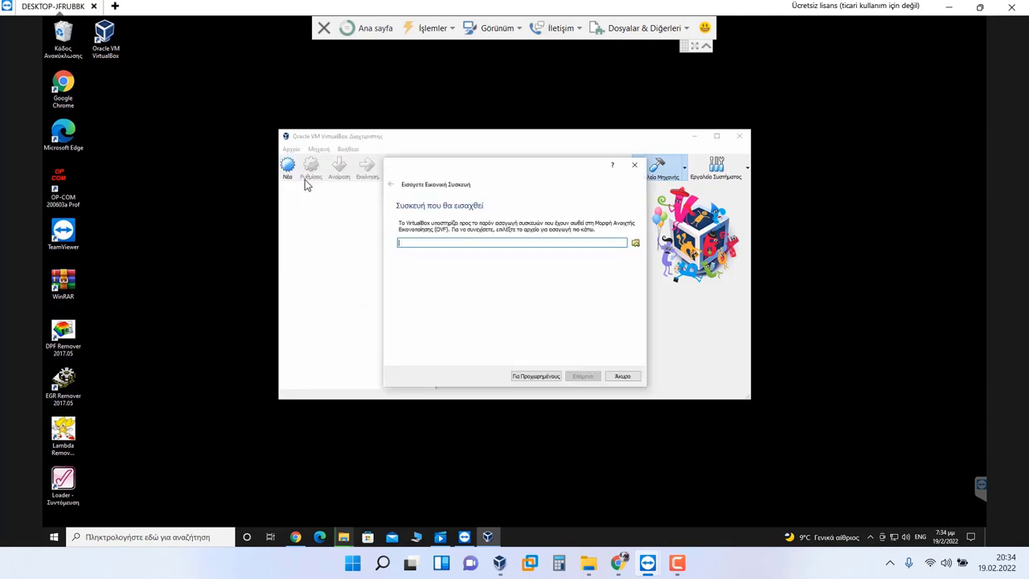
click(621, 376)
click(291, 149)
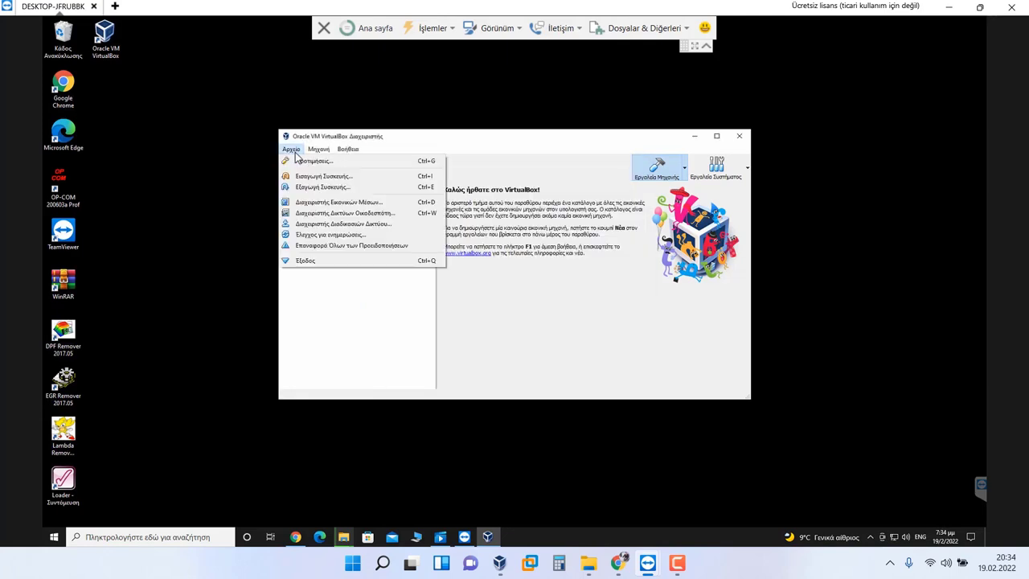
key(Escape)
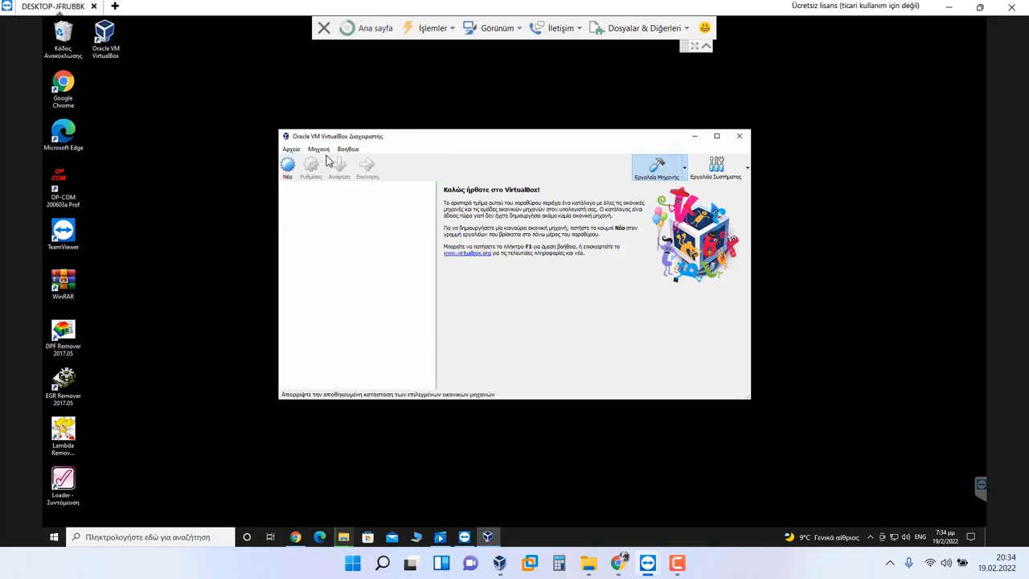
click(291, 148)
Step: Open VirtualBox Preferences and browse the Input, Update, General and Language pages
click(305, 163)
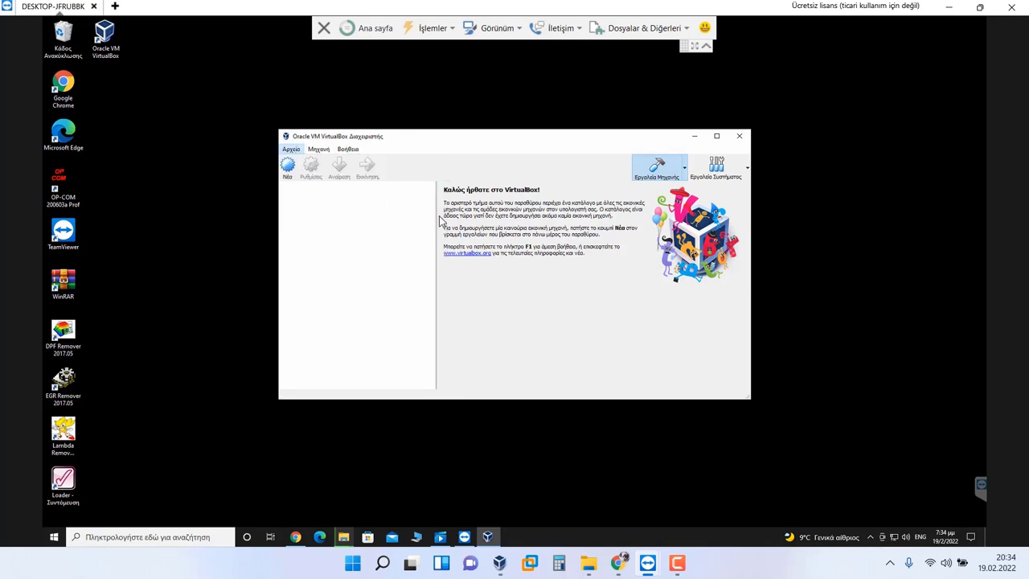
click(412, 191)
click(414, 206)
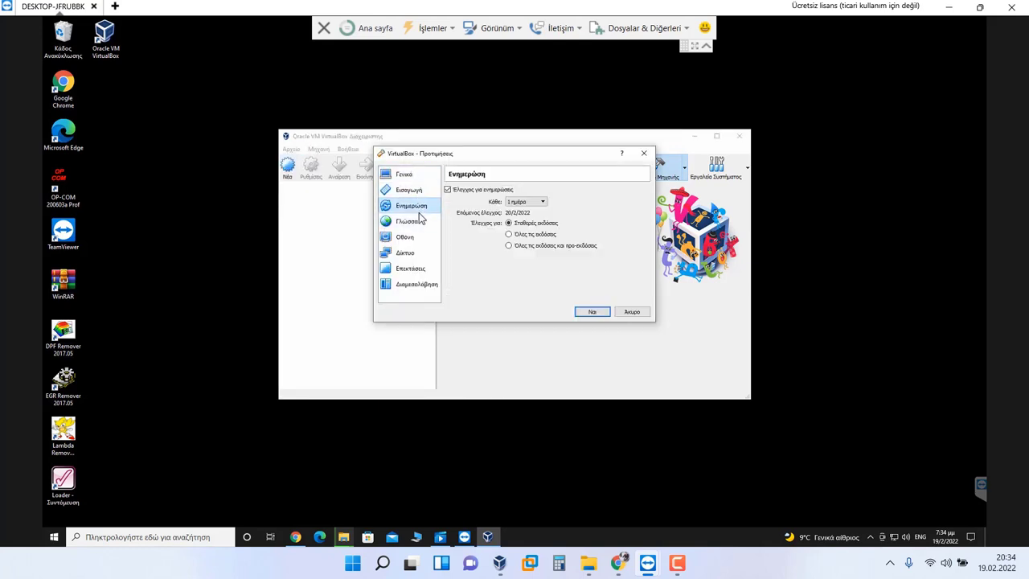
click(404, 174)
click(414, 206)
click(409, 222)
click(411, 206)
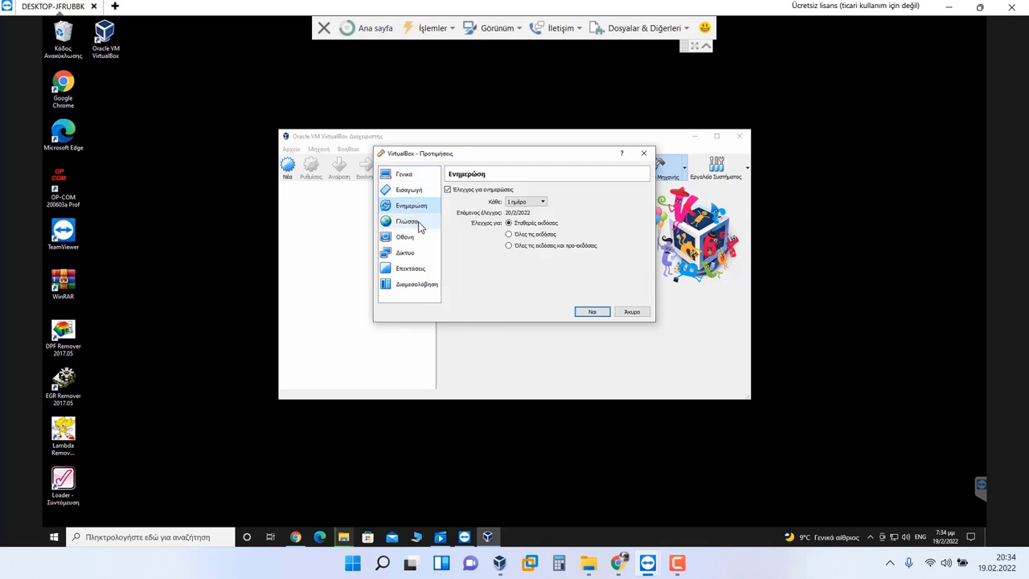
click(417, 223)
Step: Set the VirtualBox interface language to Türkçe and apply it
click(474, 211)
scroll(519, 248, down, 5)
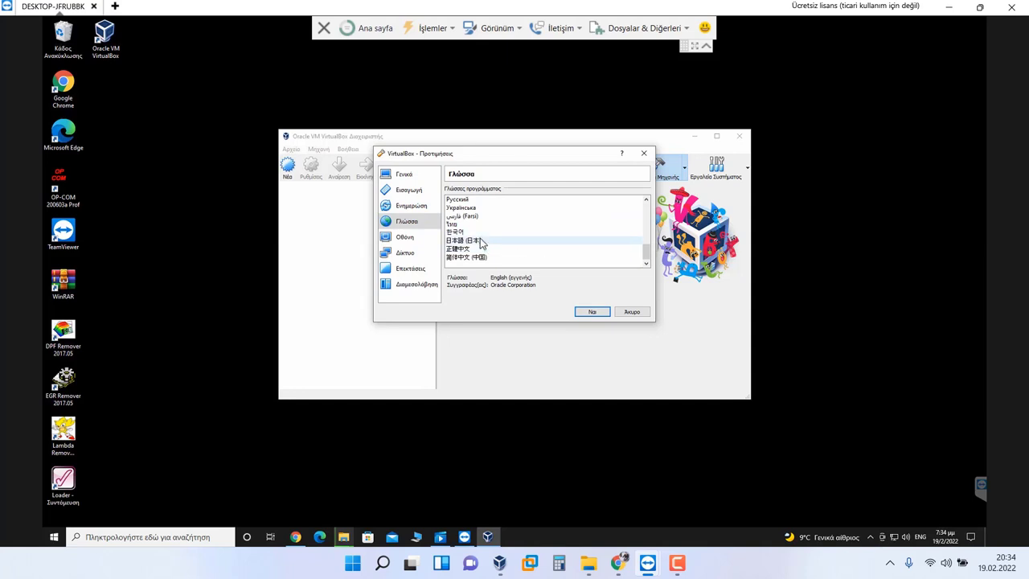
scroll(480, 238, up, 1)
click(463, 225)
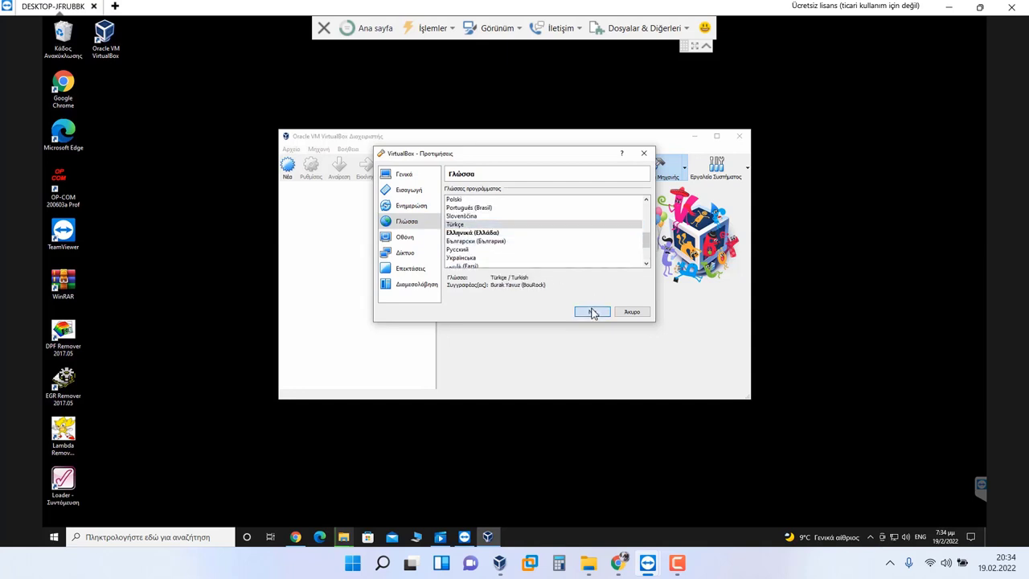
click(592, 311)
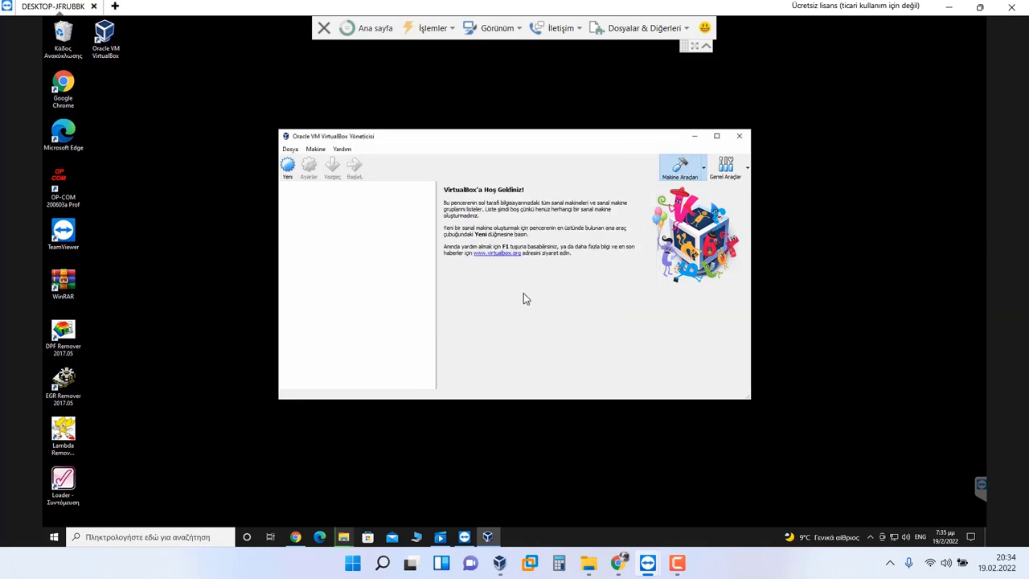
Step: Start a new Windows 7 (32-bit) VM named ecm with 2048 MB memory
click(288, 167)
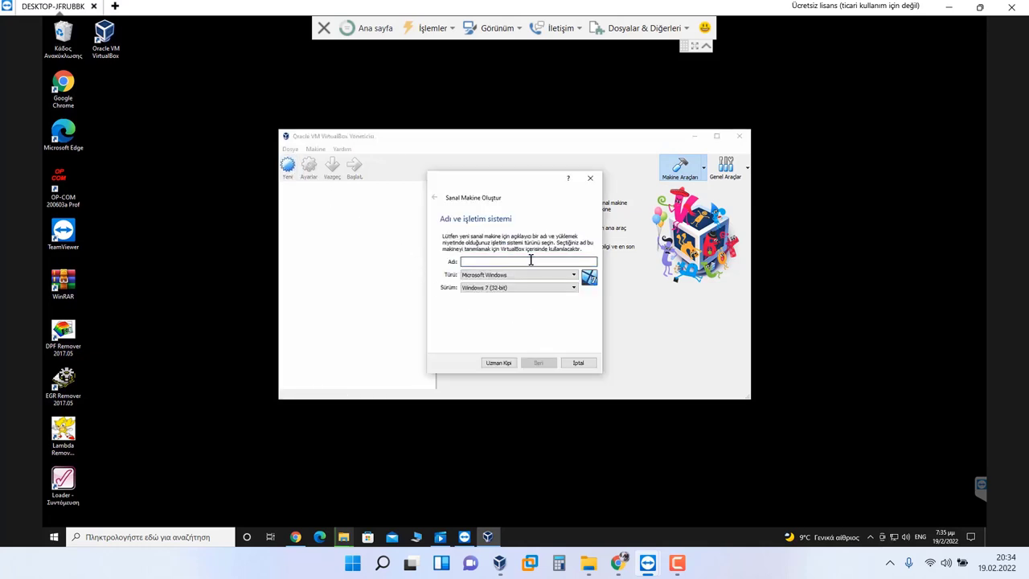
text(ecm)
click(537, 363)
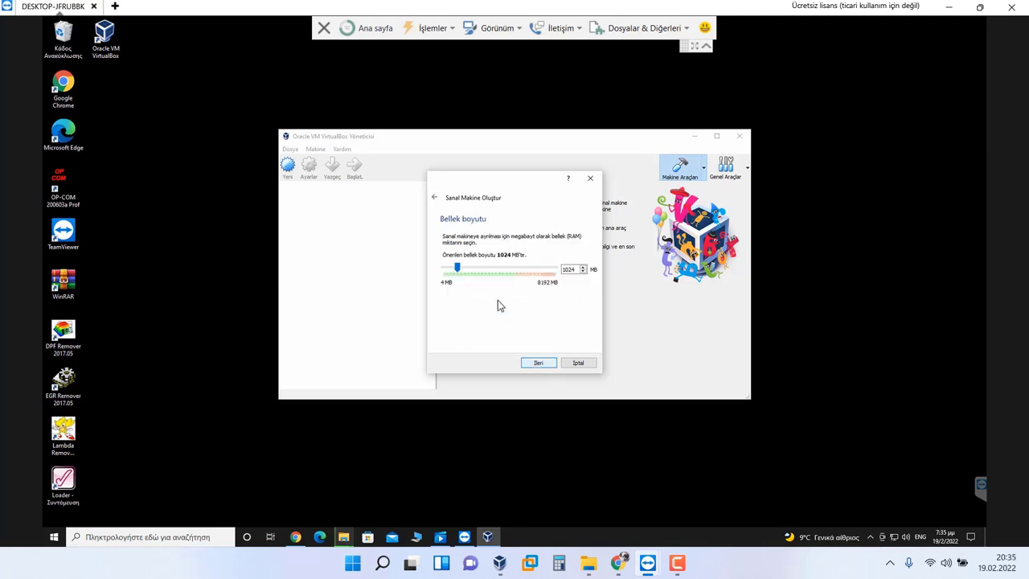
drag(462, 273, 471, 273)
click(539, 363)
Step: Create a dynamically allocated 32 GB VDI disk for ecm, then minimize the manager
click(540, 364)
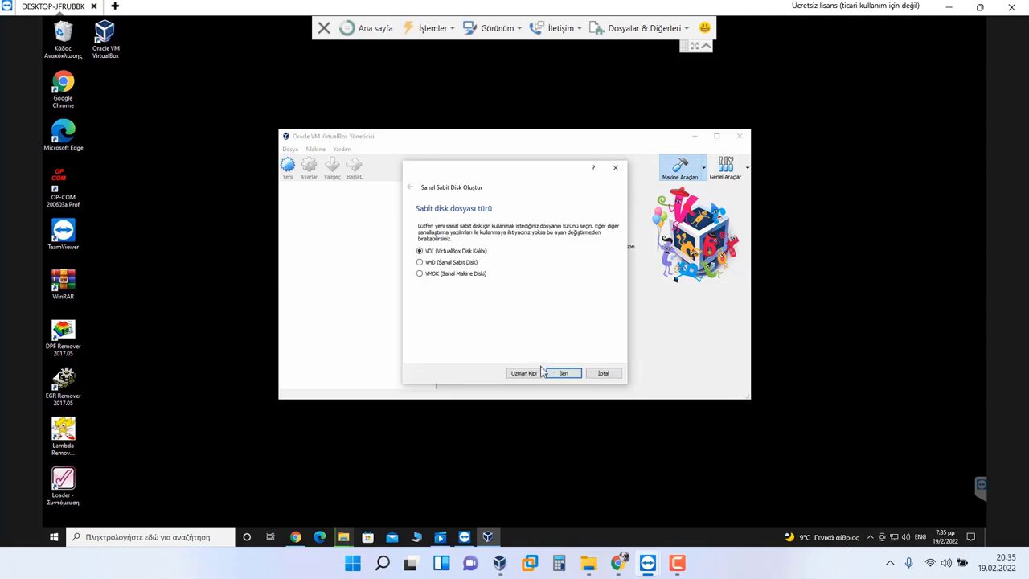
click(562, 373)
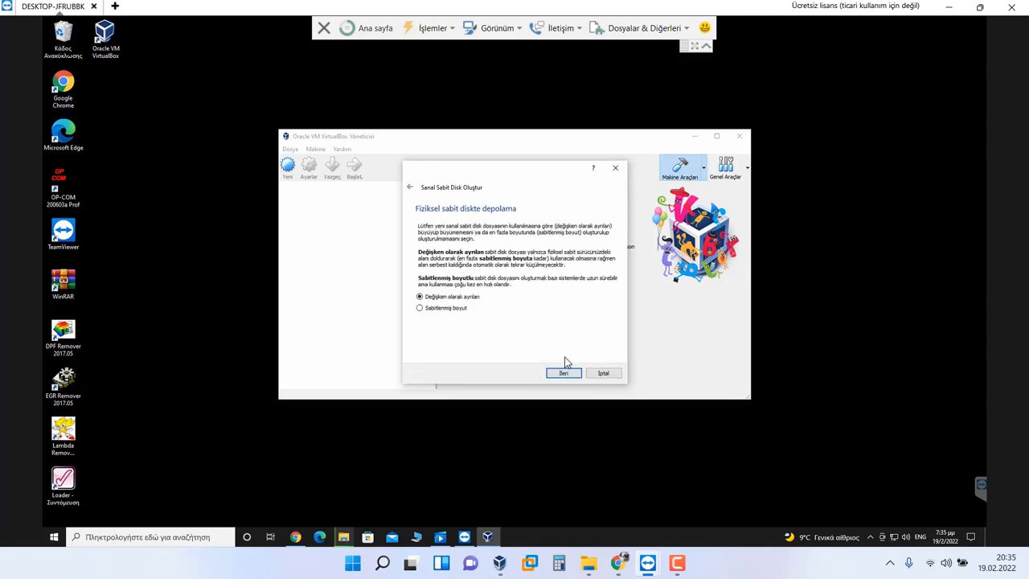
click(556, 375)
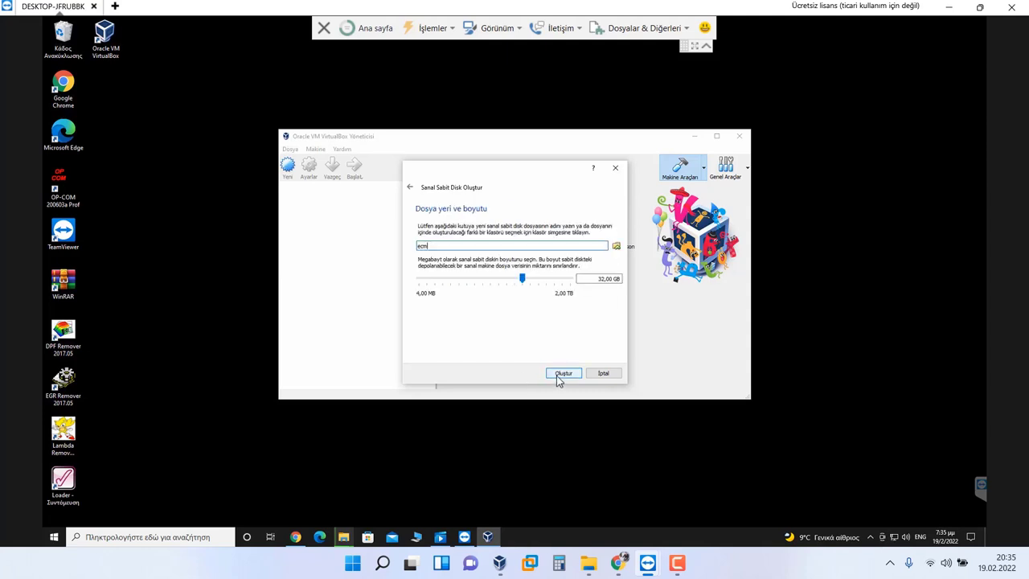
click(556, 375)
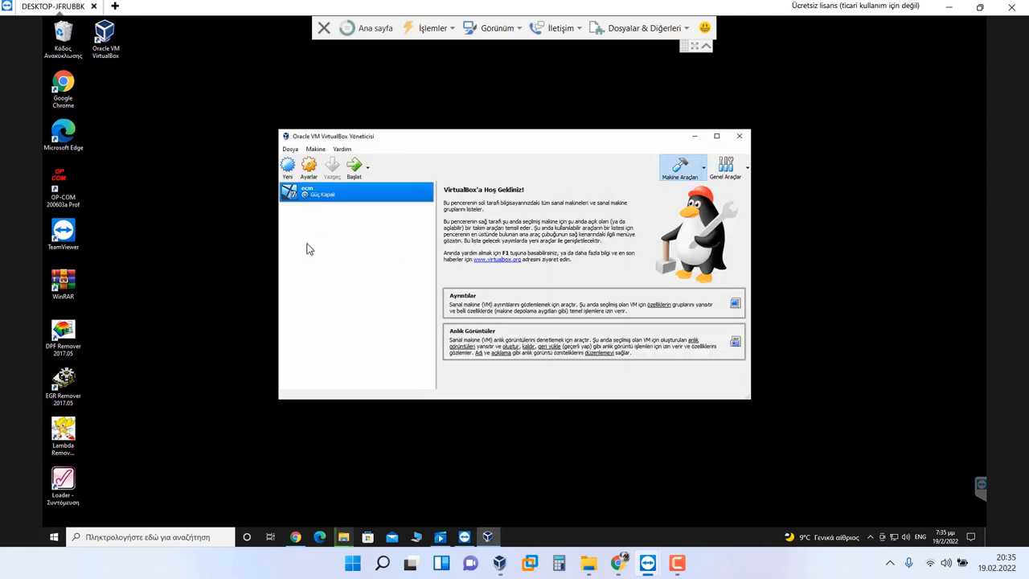
click(694, 136)
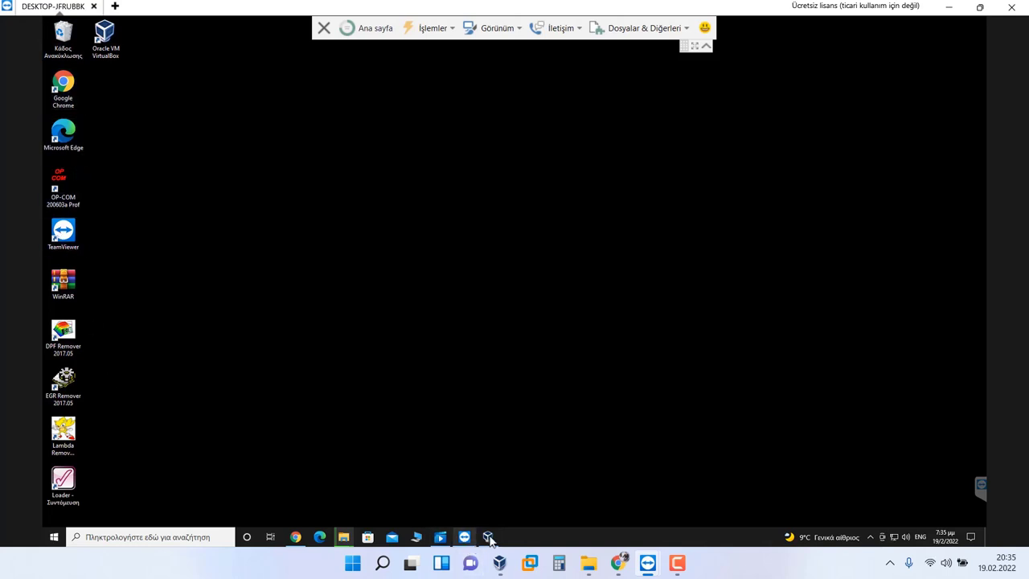
Step: Cut the Windows 7 Ultimate x86 archive from the Downloads folder
mouse_move(346, 537)
click(324, 466)
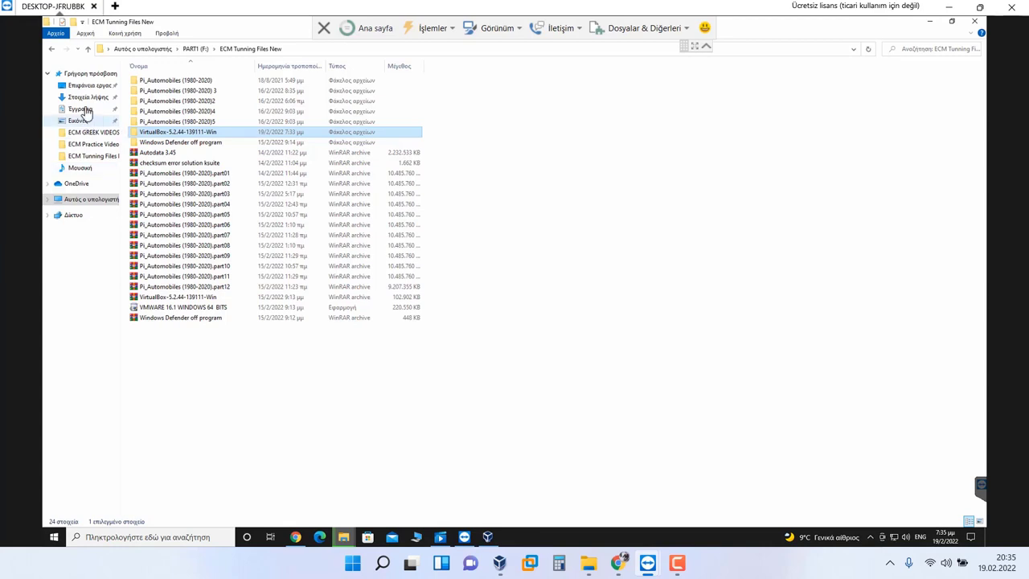
click(88, 97)
click(172, 94)
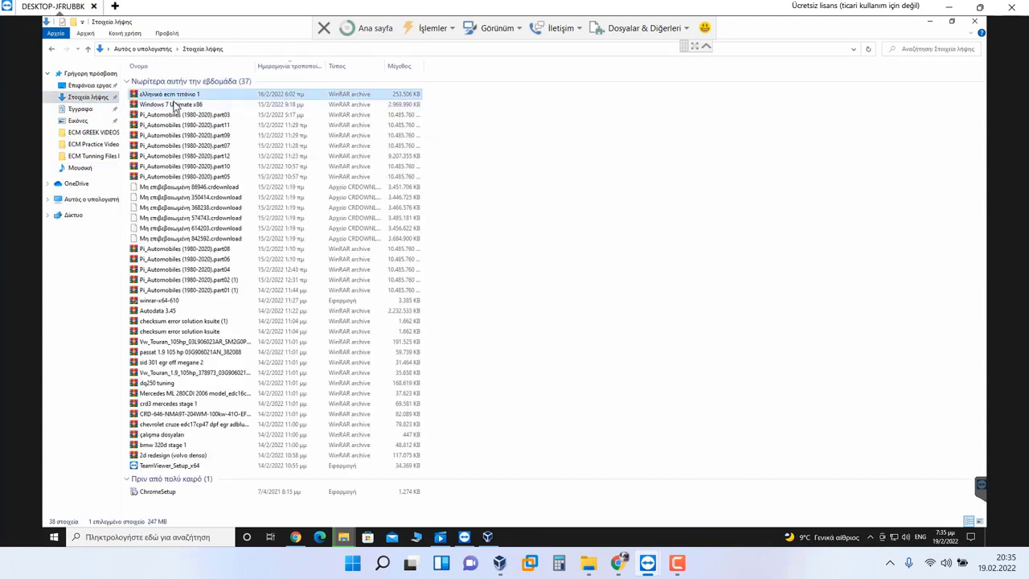
click(173, 104)
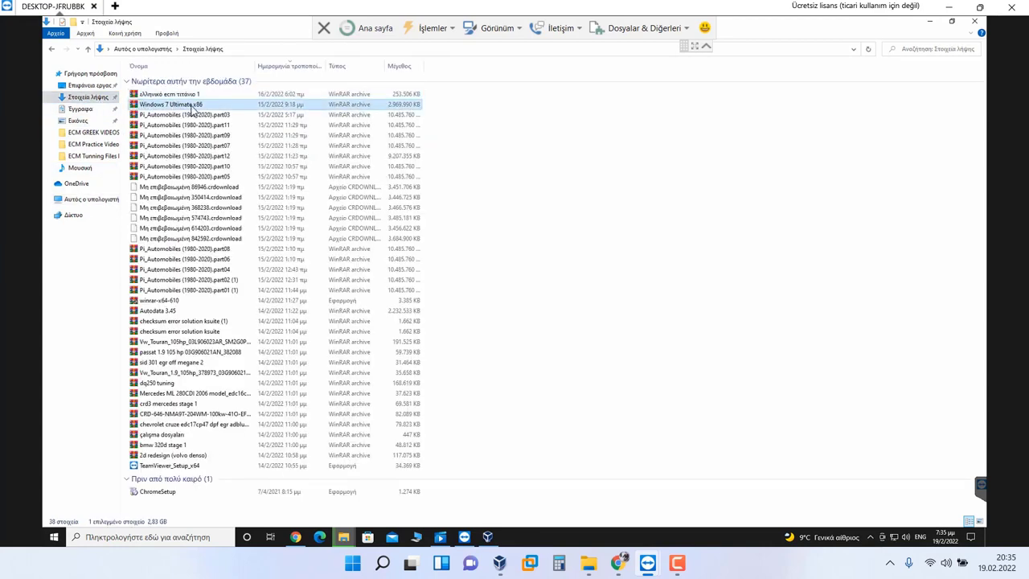
right_click(191, 105)
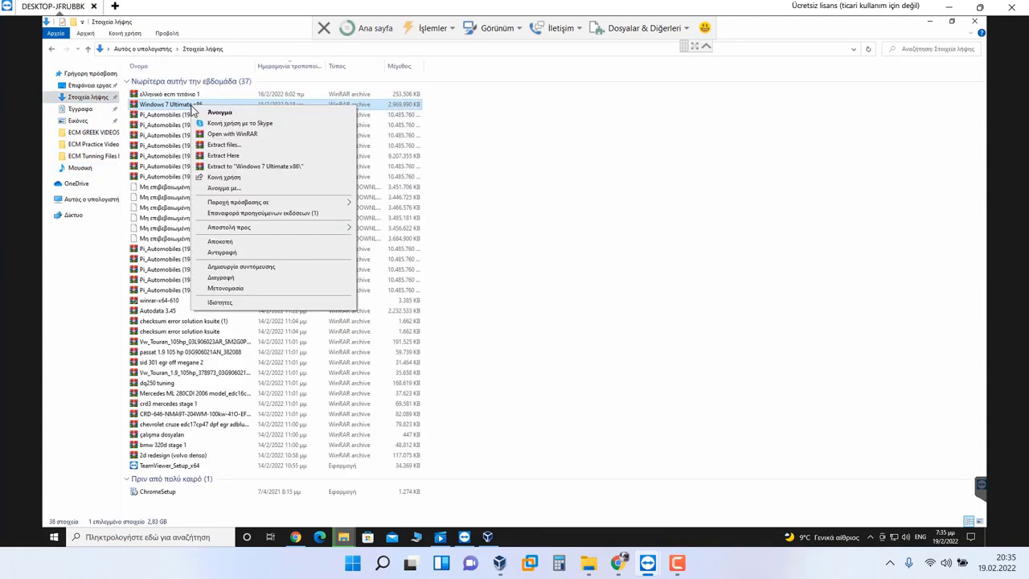
click(231, 244)
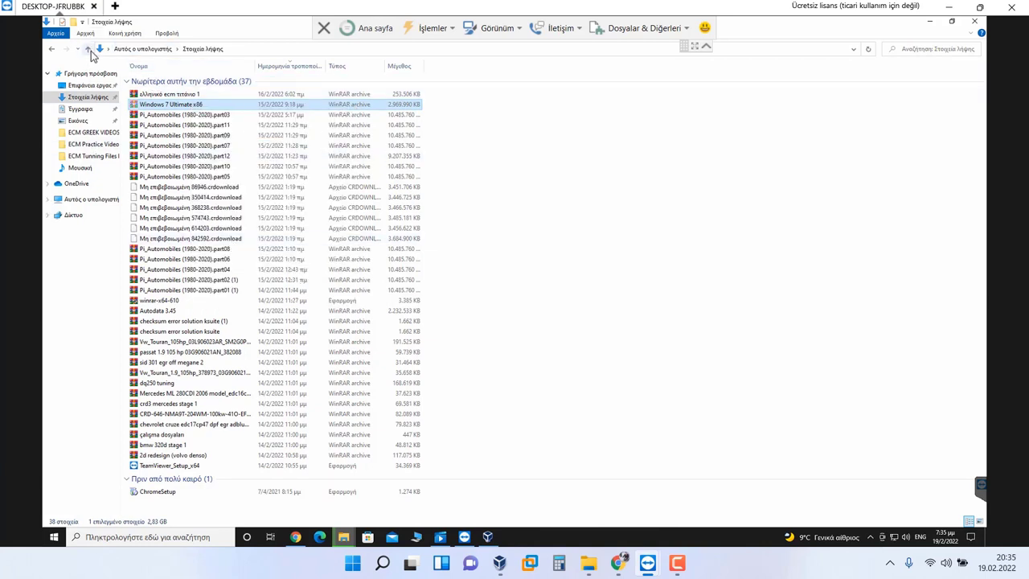
Step: Paste the archive into ECM Tunning Files New and dismiss the transfer progress window
click(51, 49)
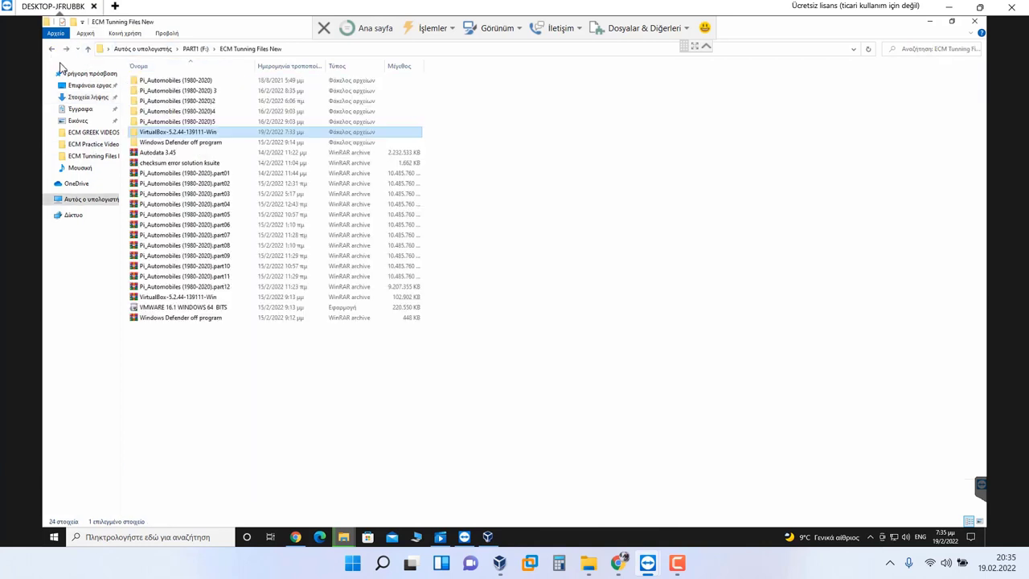
double_click(205, 82)
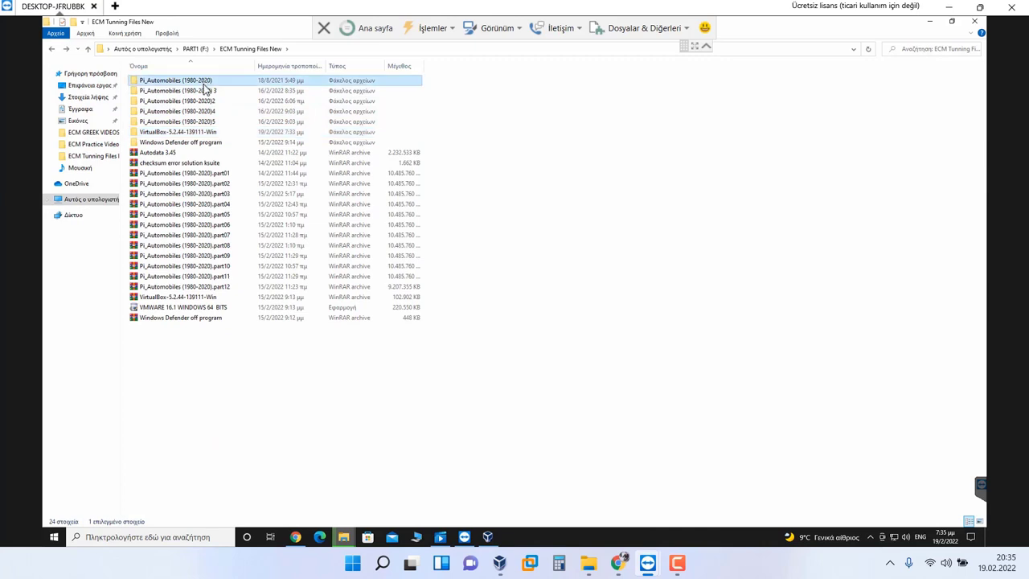
click(252, 49)
right_click(273, 334)
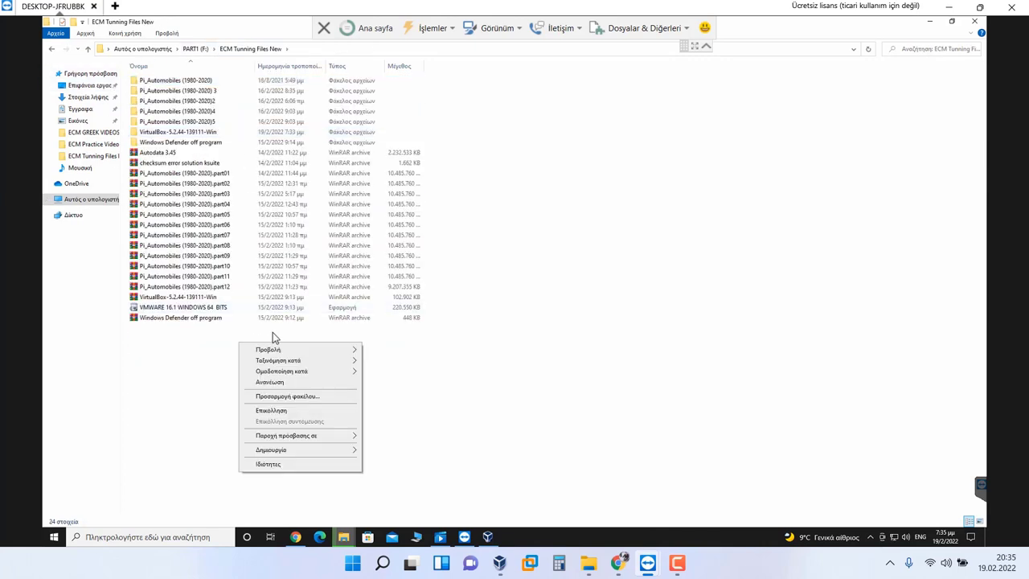
click(281, 411)
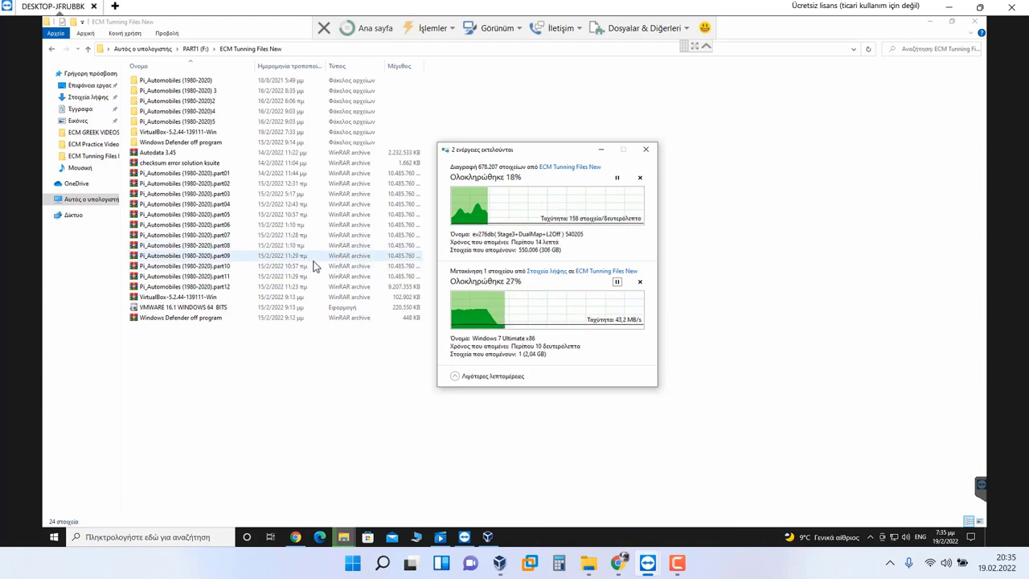
click(324, 366)
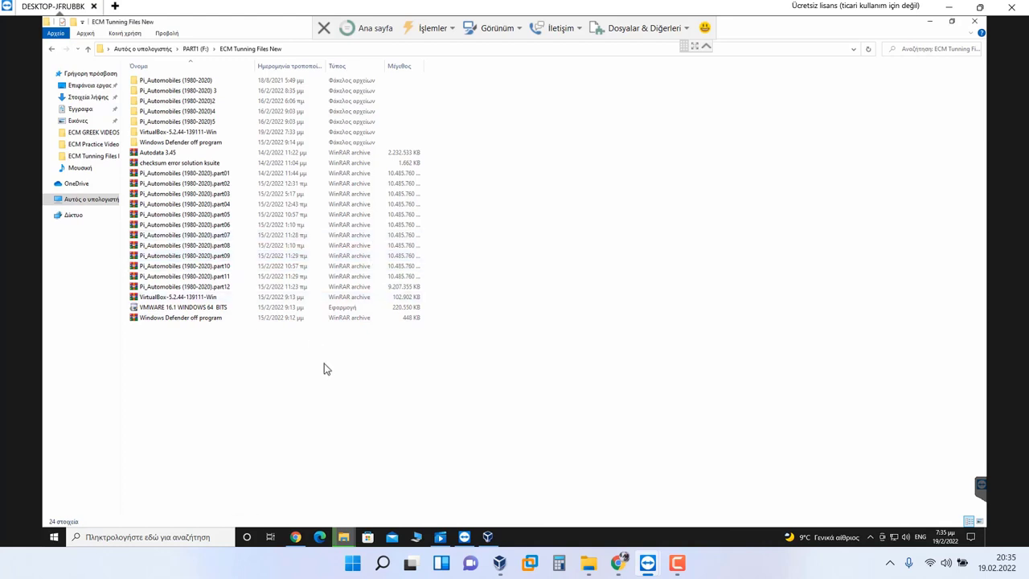
Step: Open the ecm VM settings and raise its video memory to 128 MB
click(487, 537)
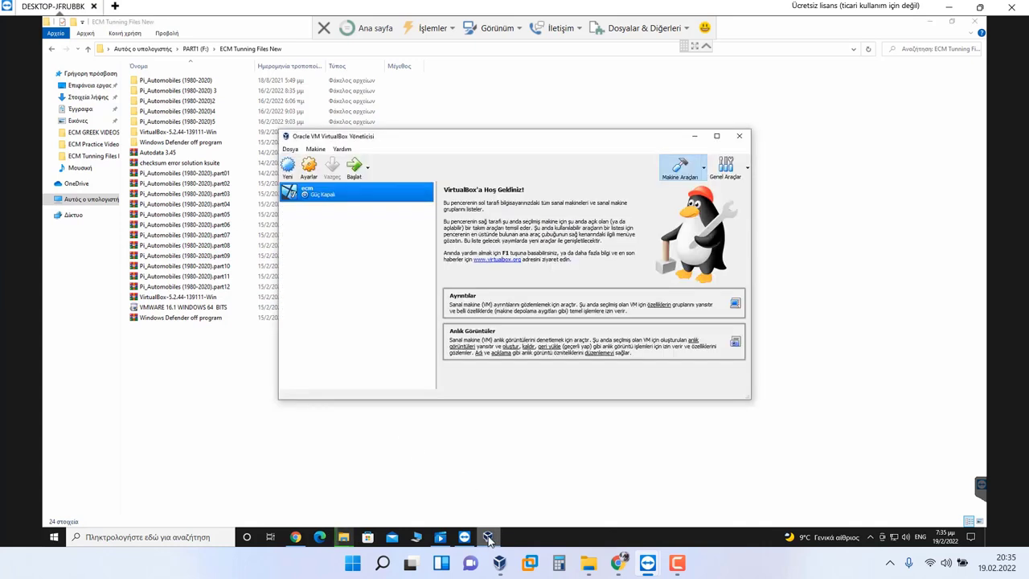
click(488, 537)
click(488, 536)
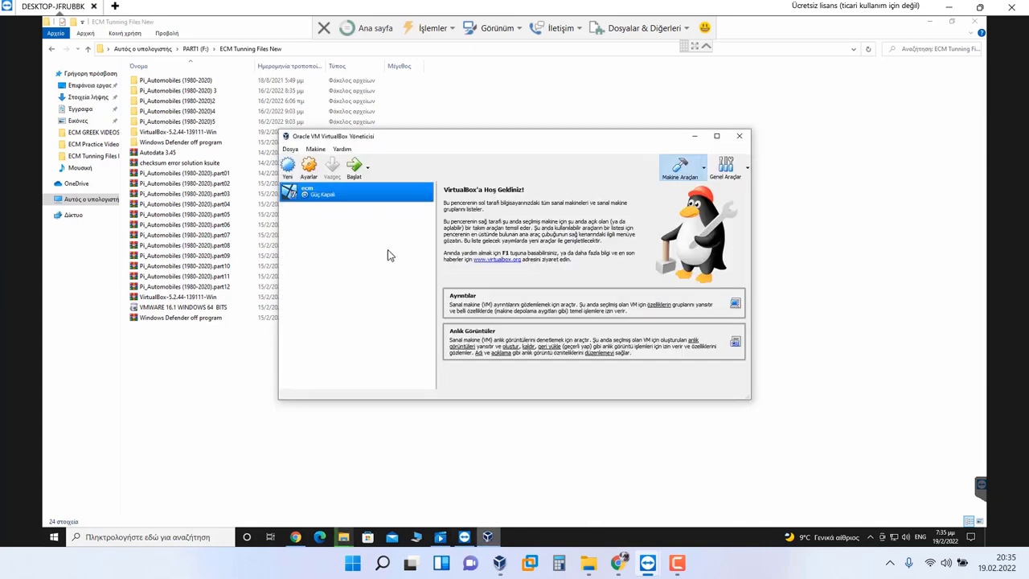
click(307, 169)
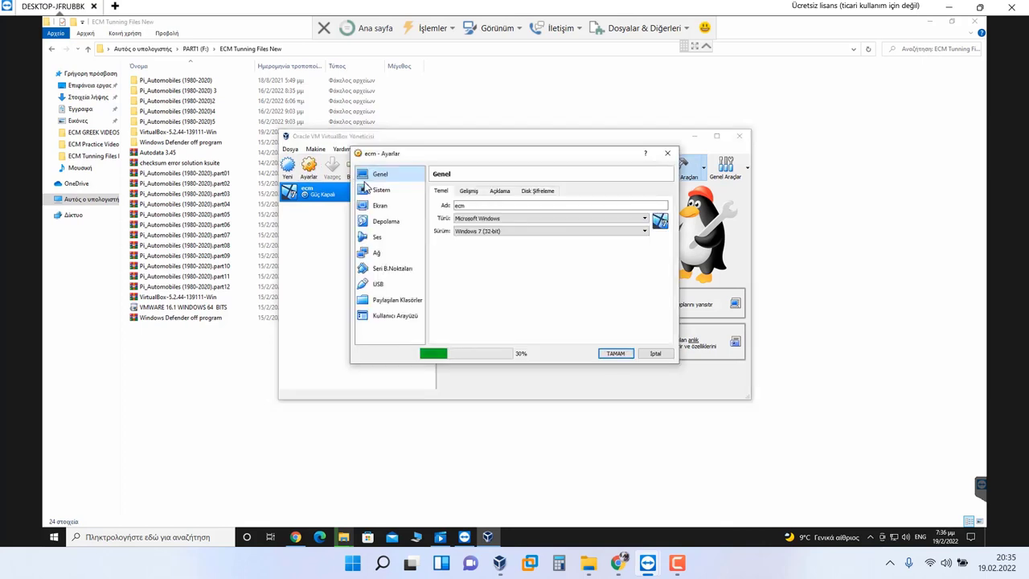
click(407, 189)
click(474, 192)
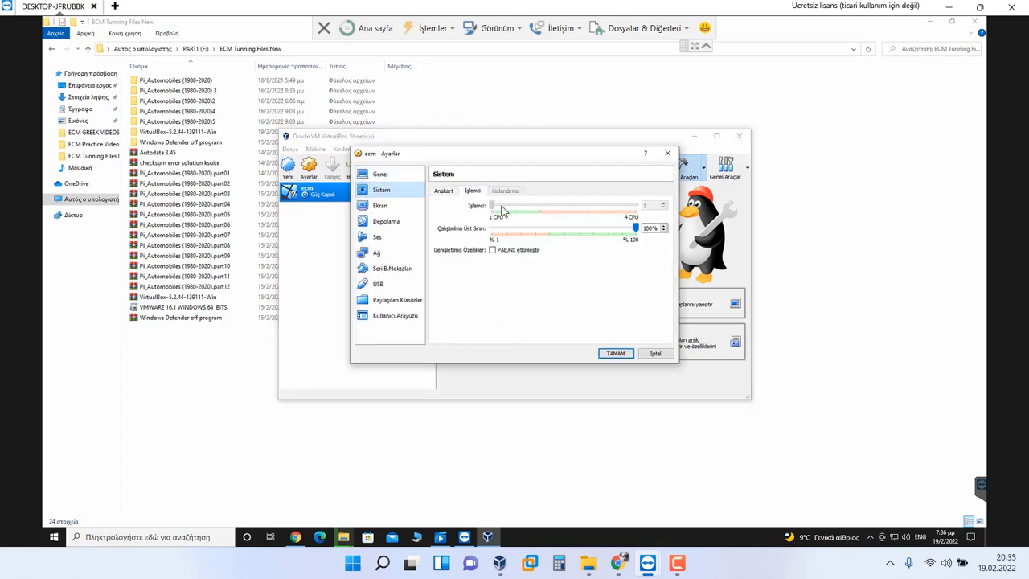
click(404, 205)
drag(510, 205, 643, 207)
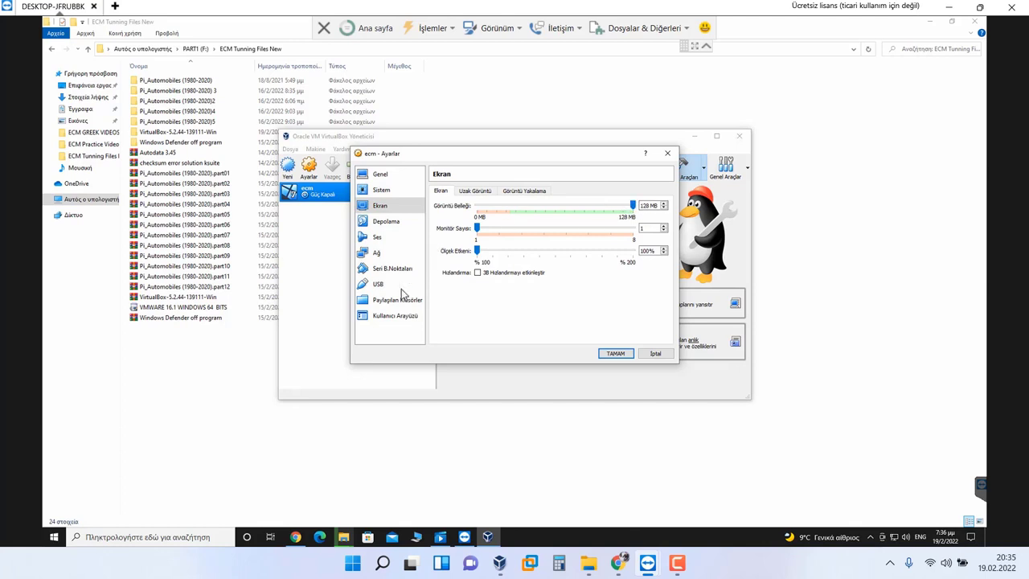
Step: Share the Desktop folder with the ecm VM as an auto-mounted folder
click(397, 299)
click(669, 205)
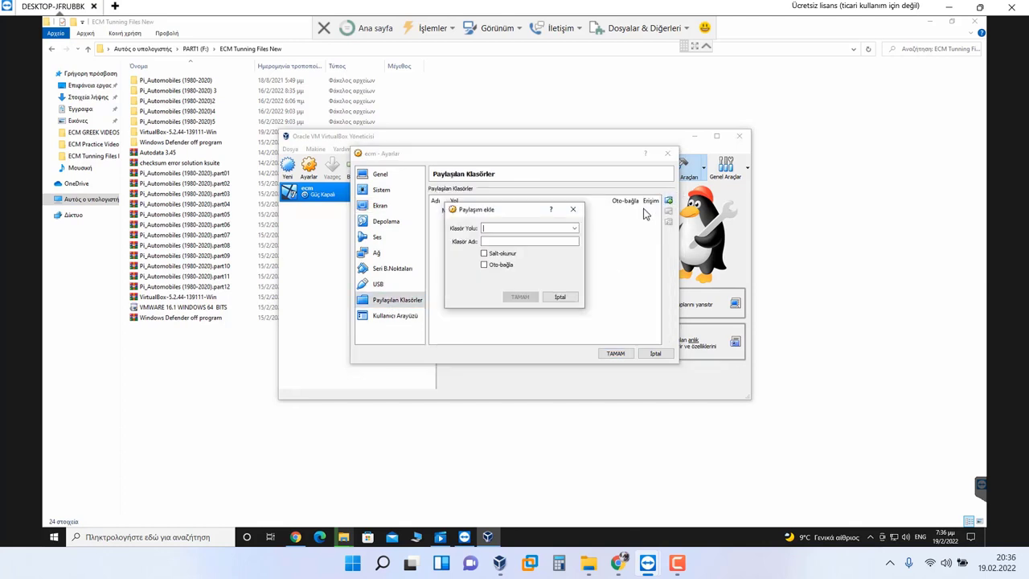
click(574, 228)
click(523, 246)
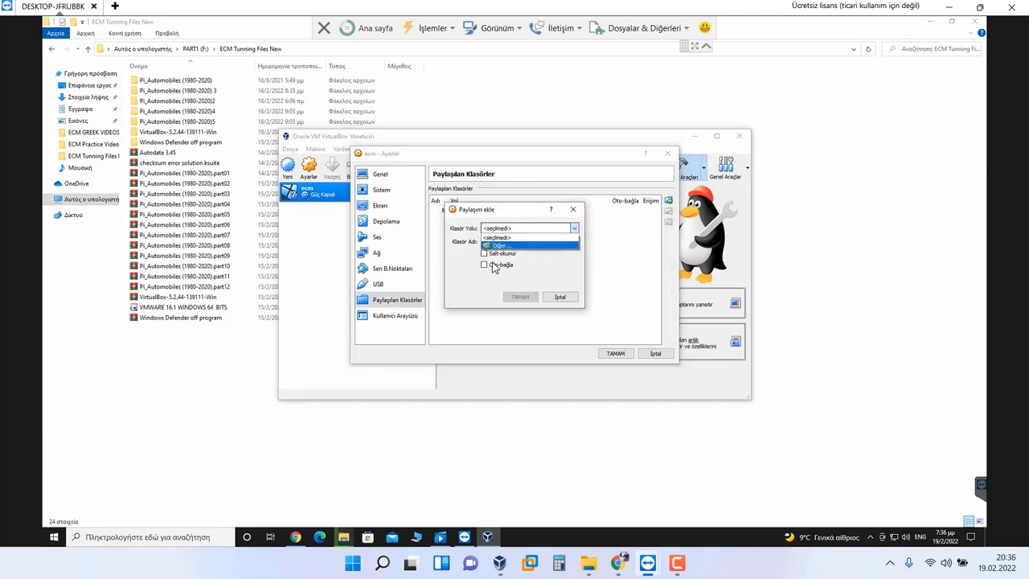
click(492, 294)
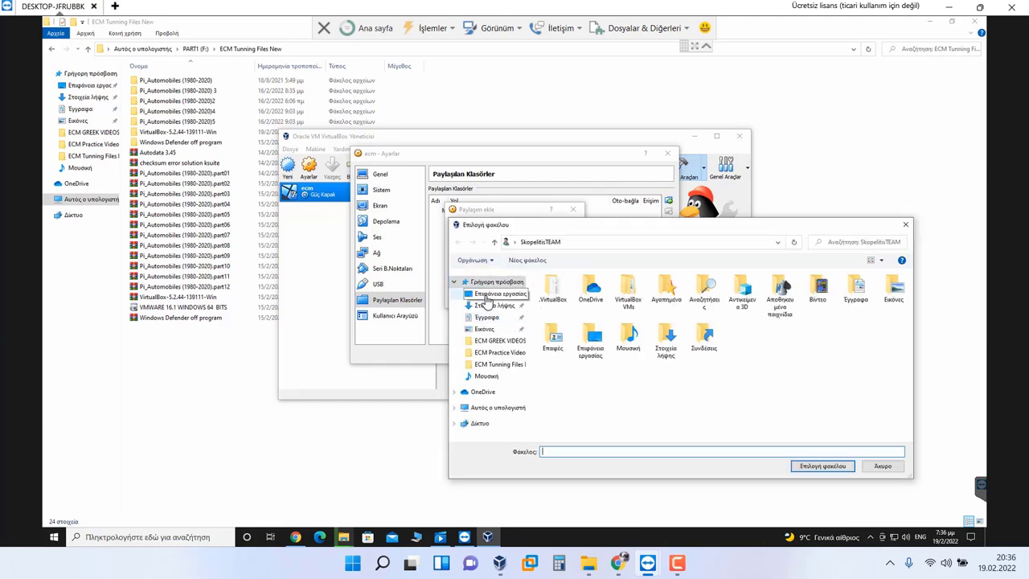
click(812, 466)
click(491, 265)
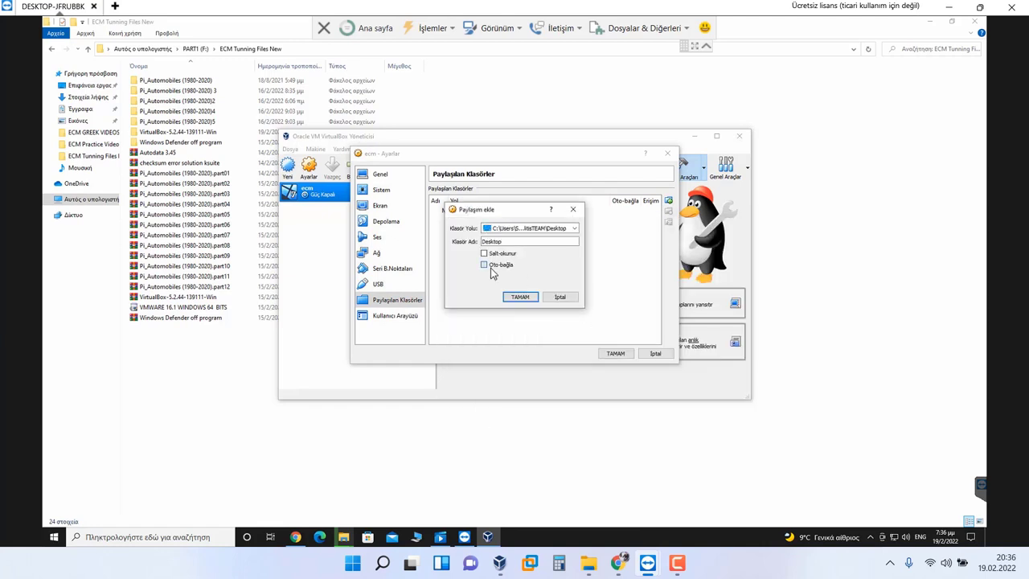
click(520, 297)
Step: Add PART1 (F:) as auto-mounted shared folder F_DRIVE and save the VM settings
click(667, 202)
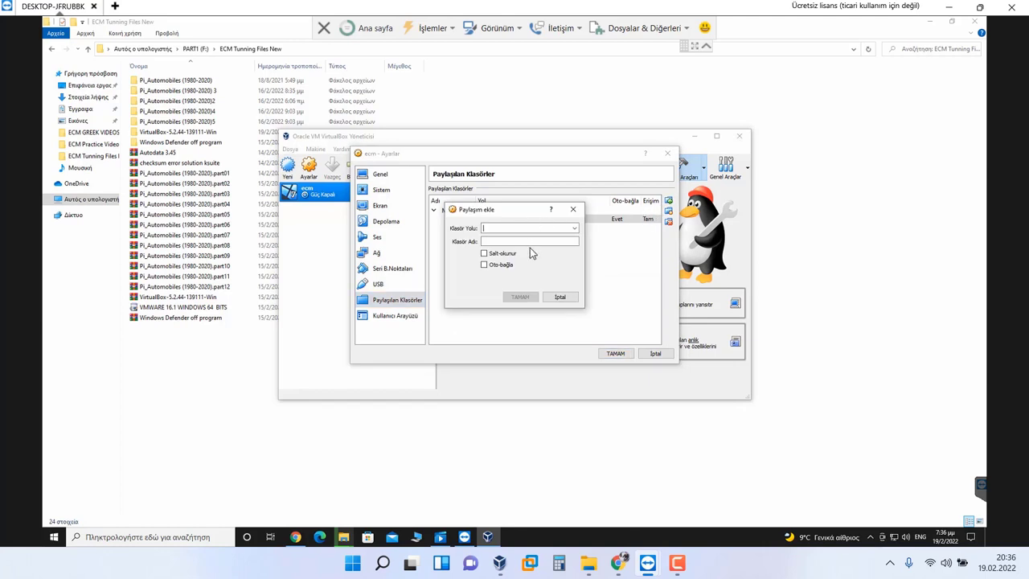
click(574, 229)
click(516, 246)
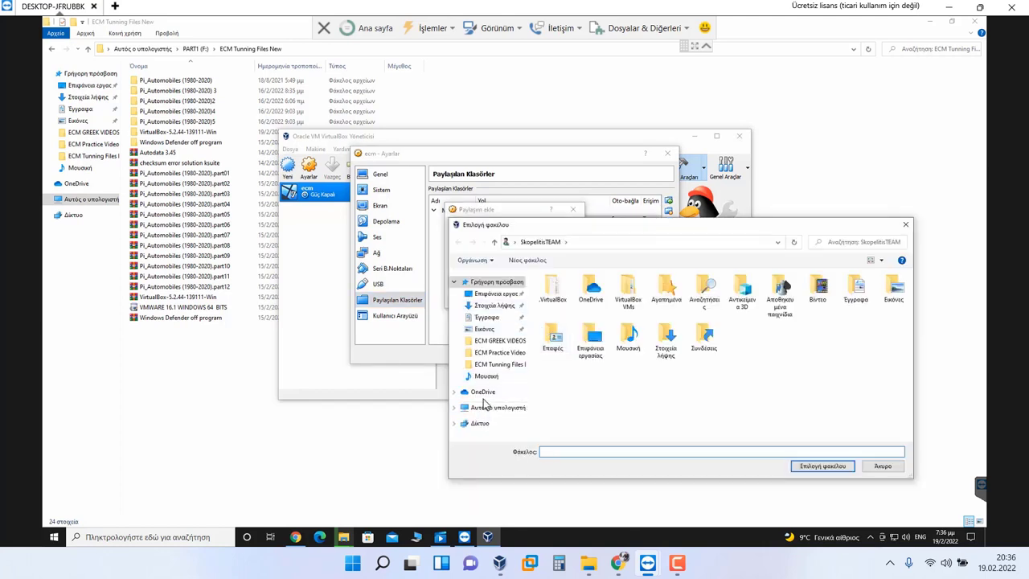
click(488, 407)
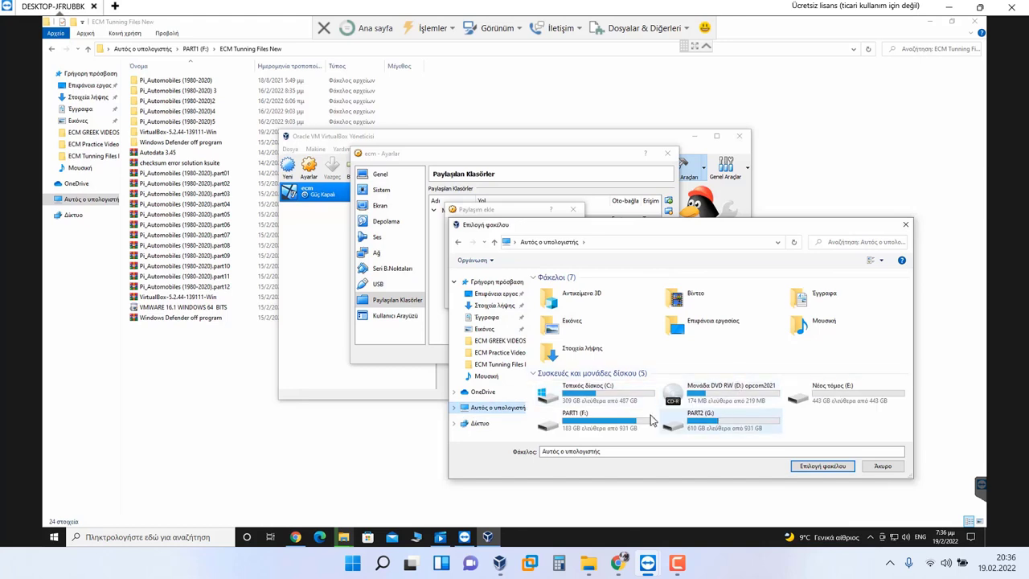
double_click(631, 414)
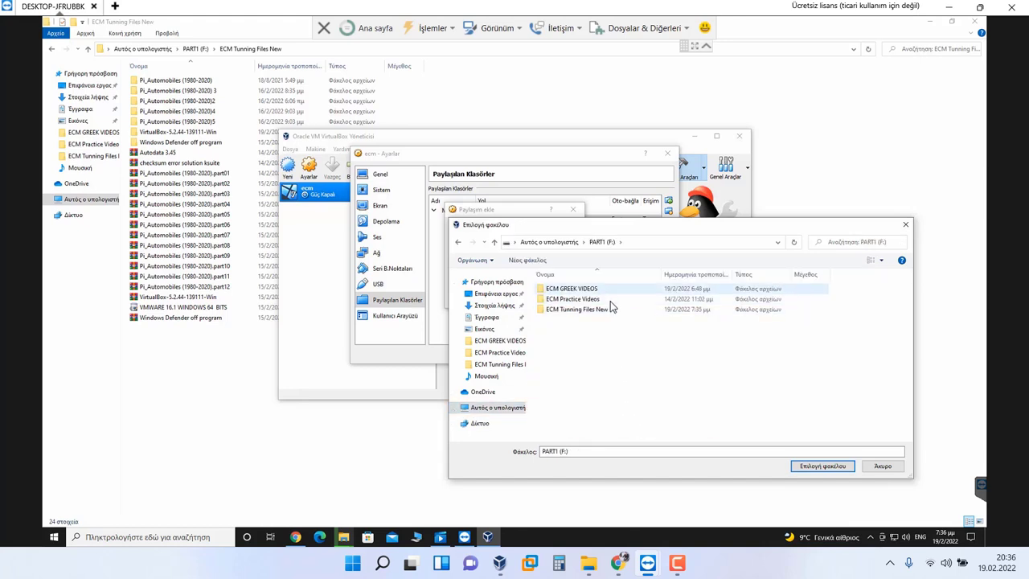
click(604, 311)
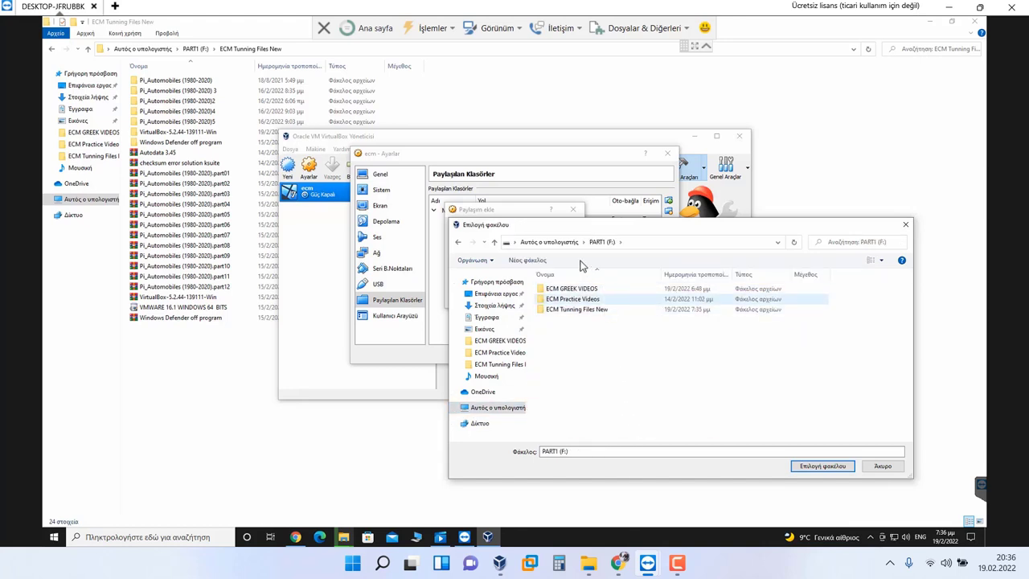
click(571, 243)
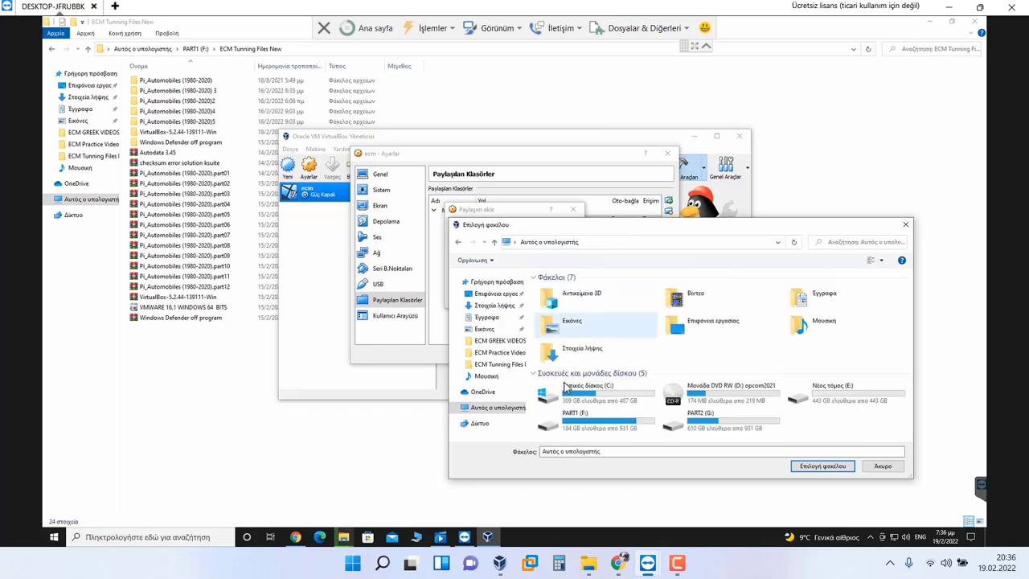
click(621, 424)
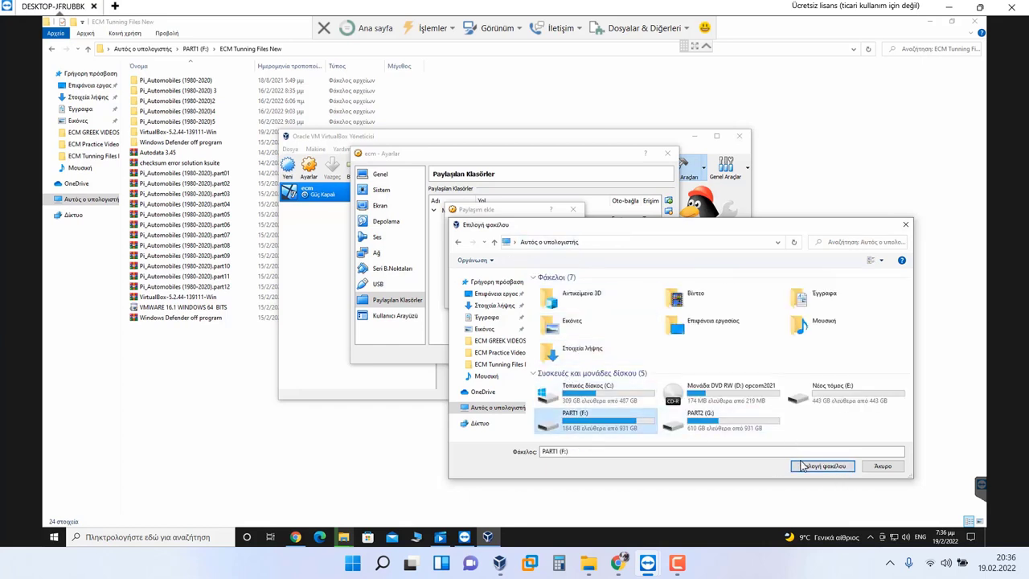
click(804, 466)
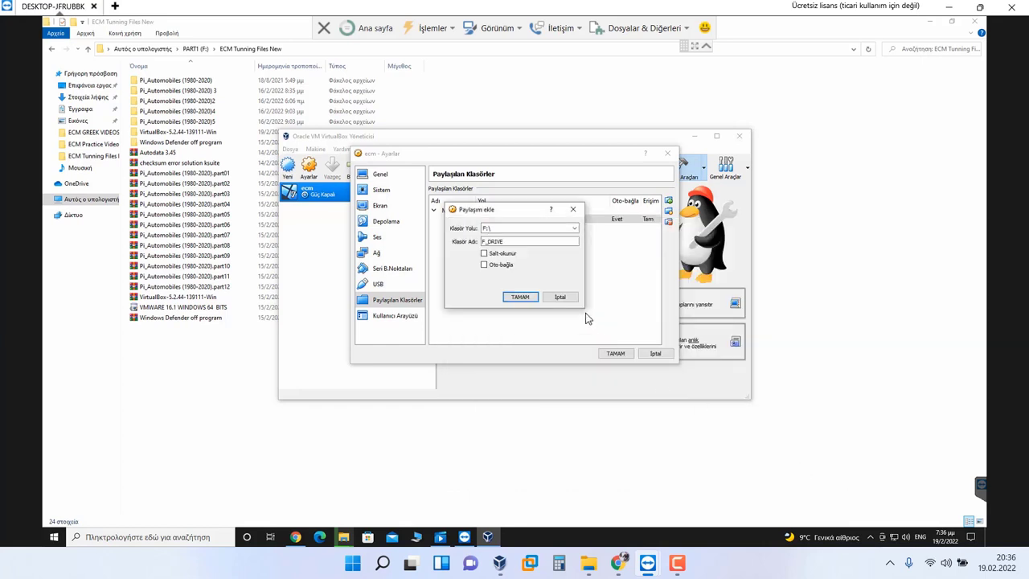
click(521, 298)
click(615, 353)
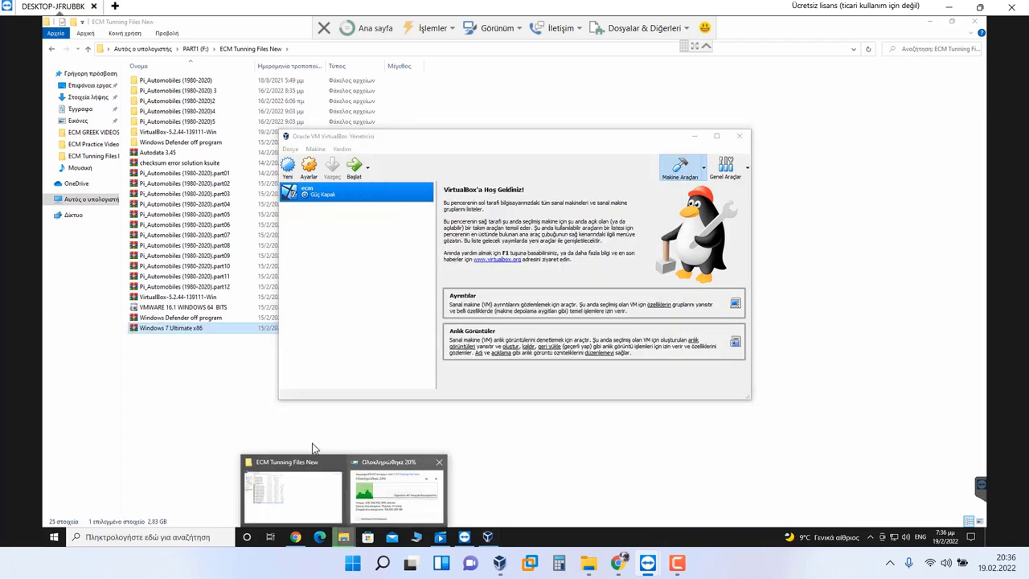
Step: Refresh the ECM Tunning Files New listing and select the Windows 7 Ultimate x86 archive
click(313, 470)
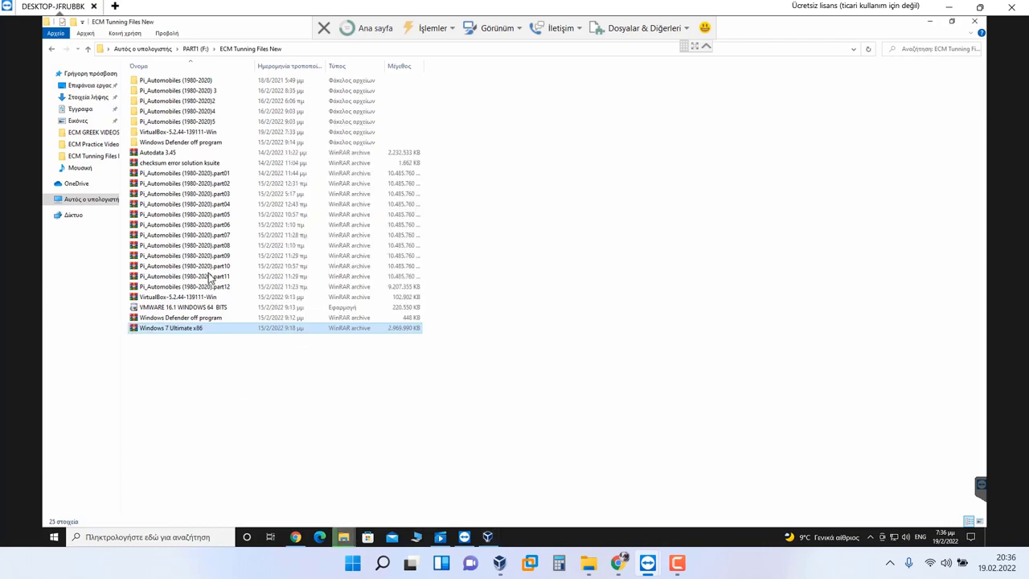
click(196, 143)
click(199, 133)
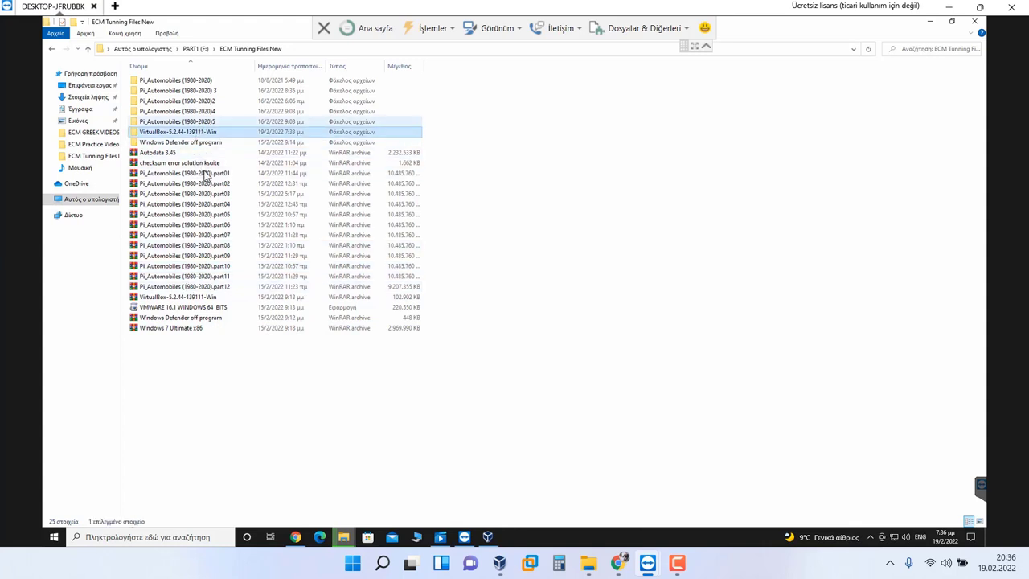
click(237, 227)
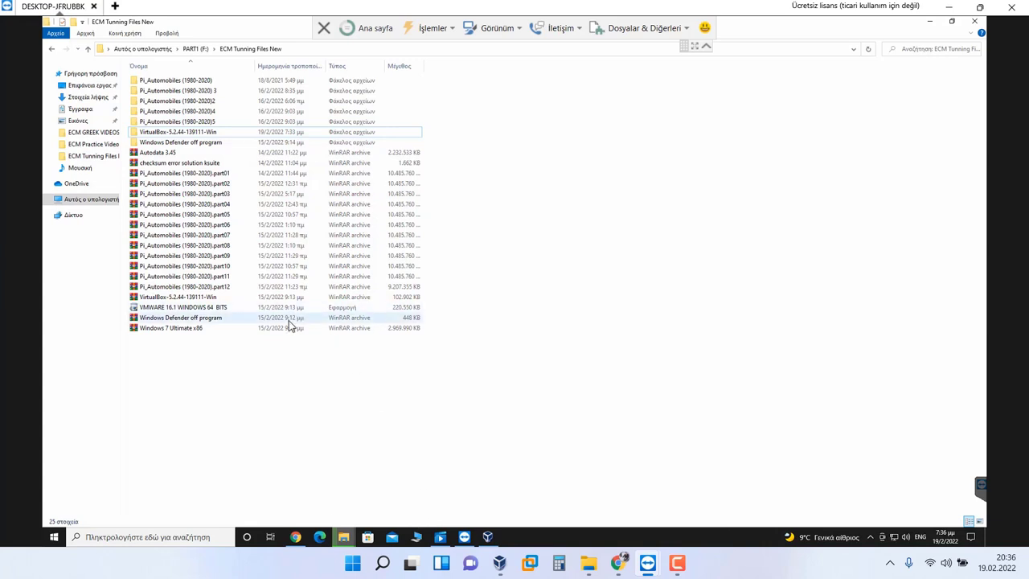
right_click(266, 372)
click(306, 412)
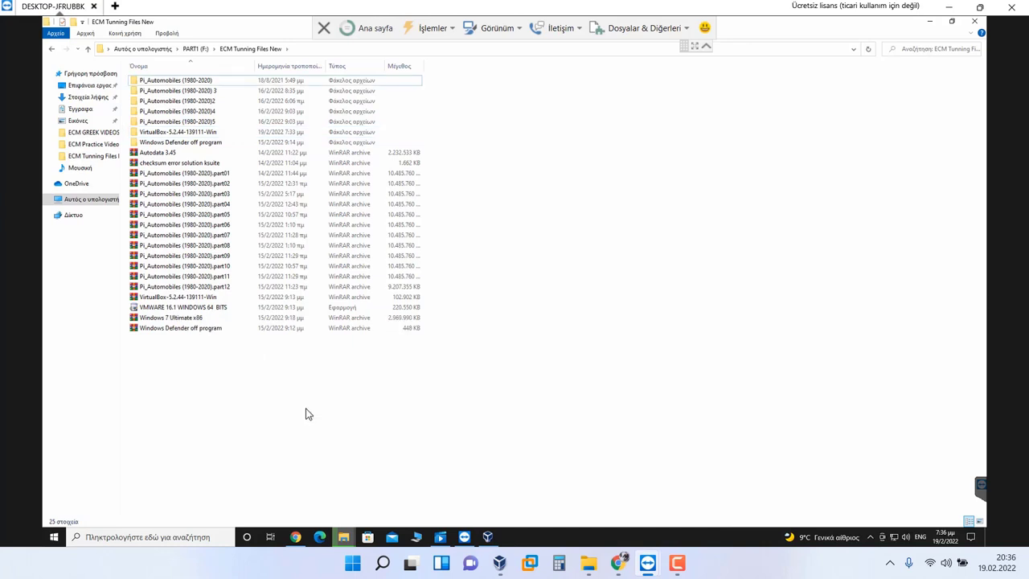
click(217, 322)
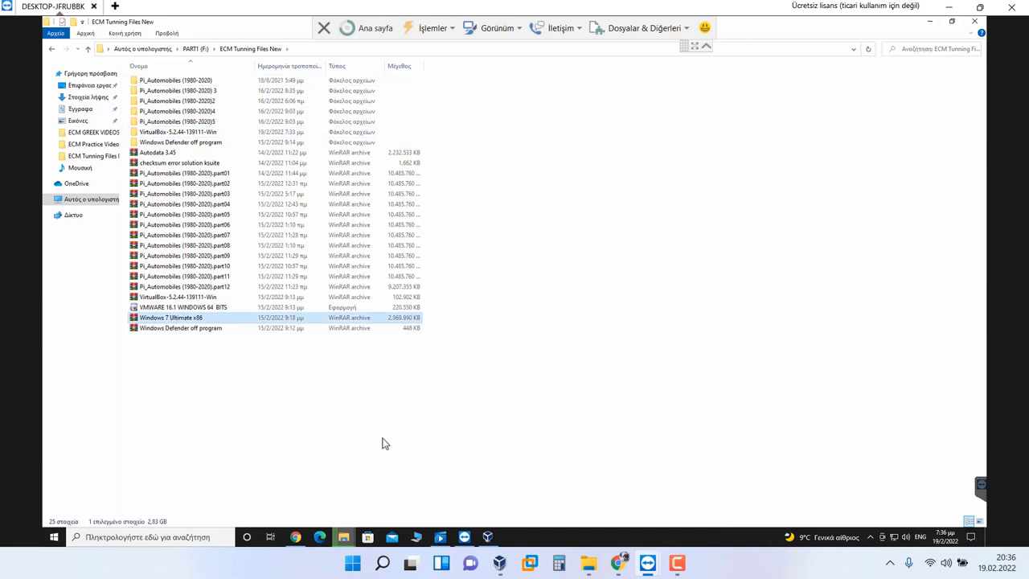
Step: Check the deletion progress at 24%, then restore the ECM Tunning Files New window
click(929, 22)
click(694, 136)
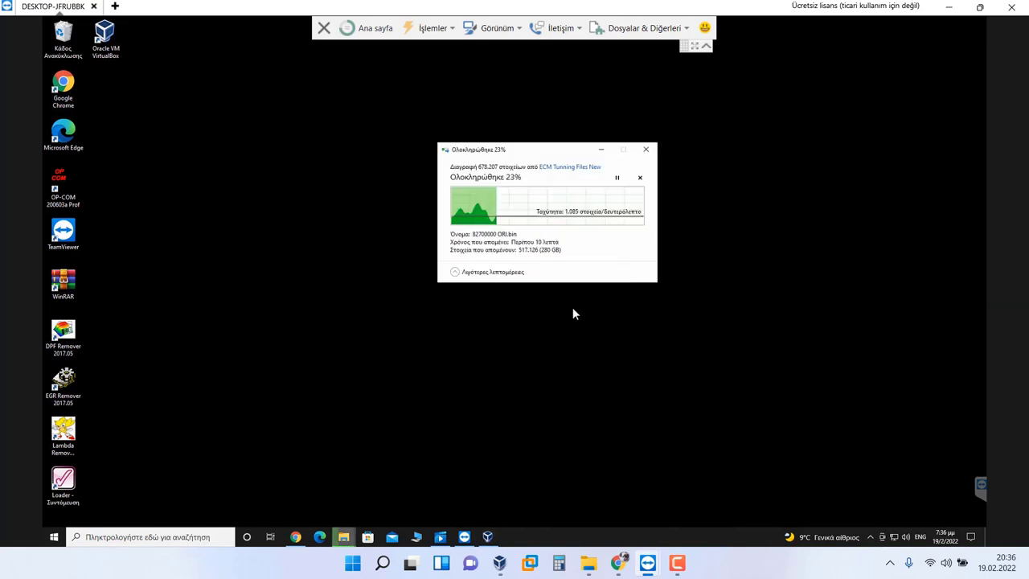
drag(506, 153, 522, 146)
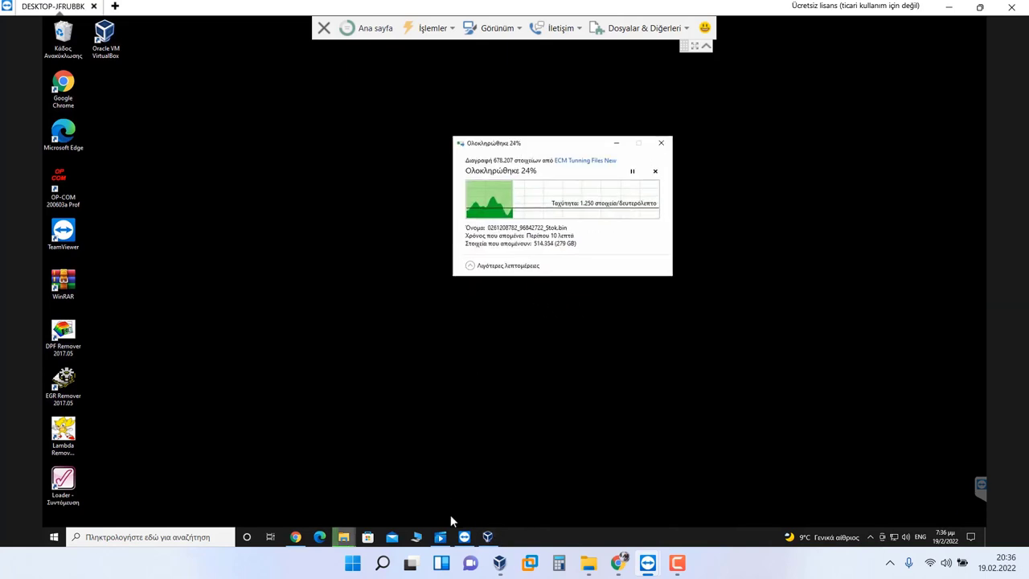
mouse_move(347, 538)
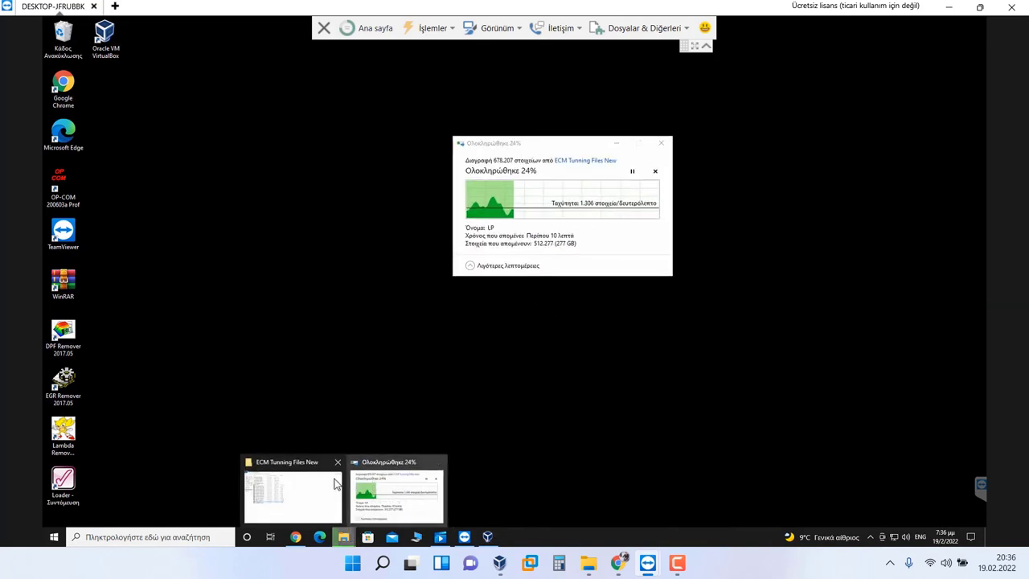
click(291, 490)
Step: Extract Windows 7 Ultimate x86.rar here with its password, producing windows 7 ultimate 32 bit.iso
right_click(199, 317)
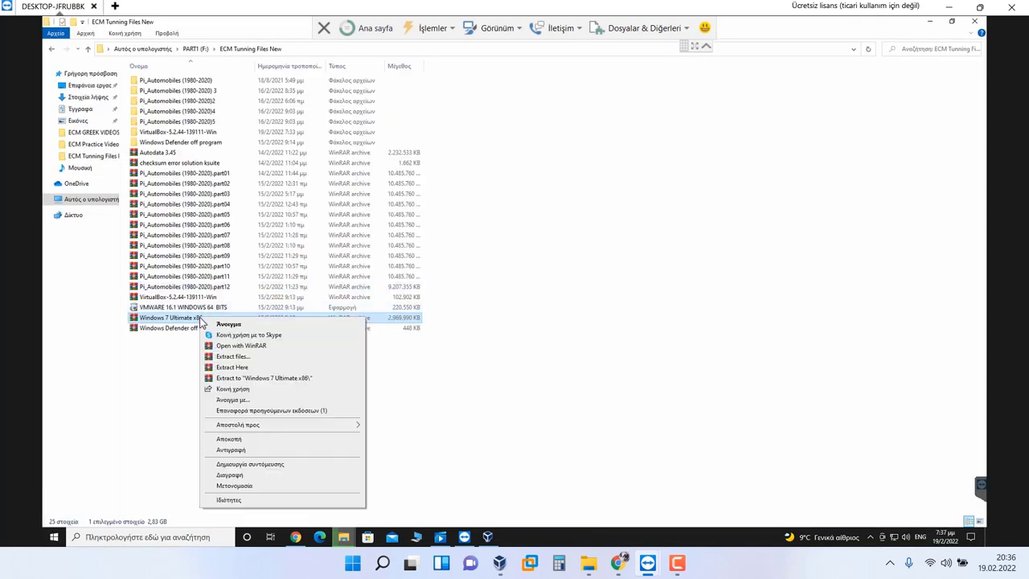
click(252, 368)
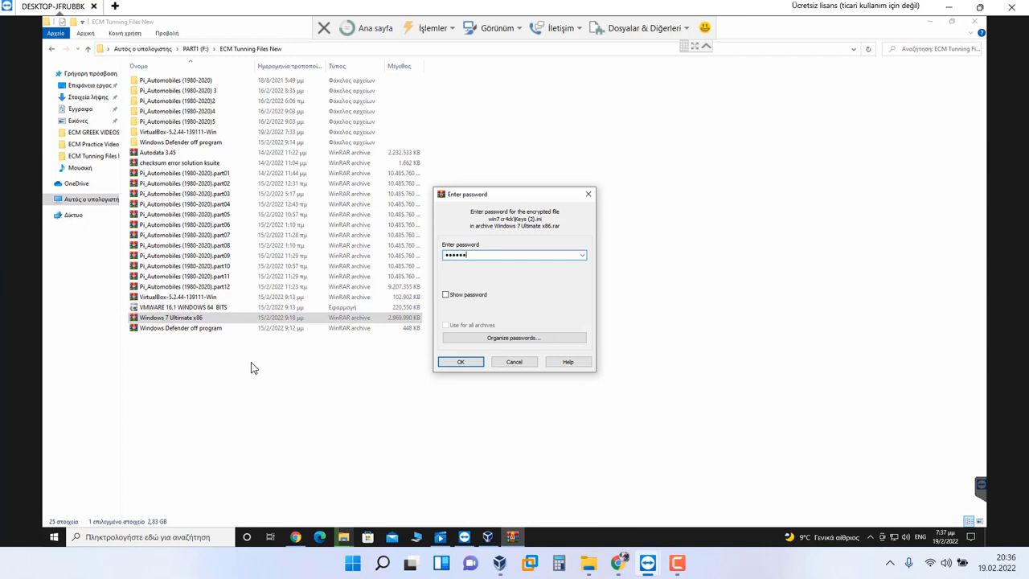
key(Return)
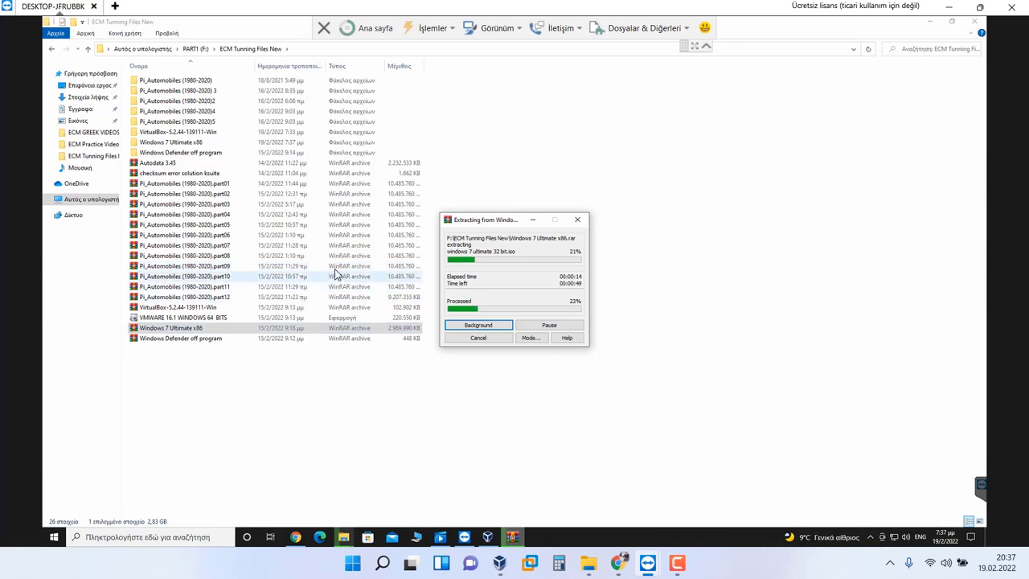
drag(516, 222, 554, 201)
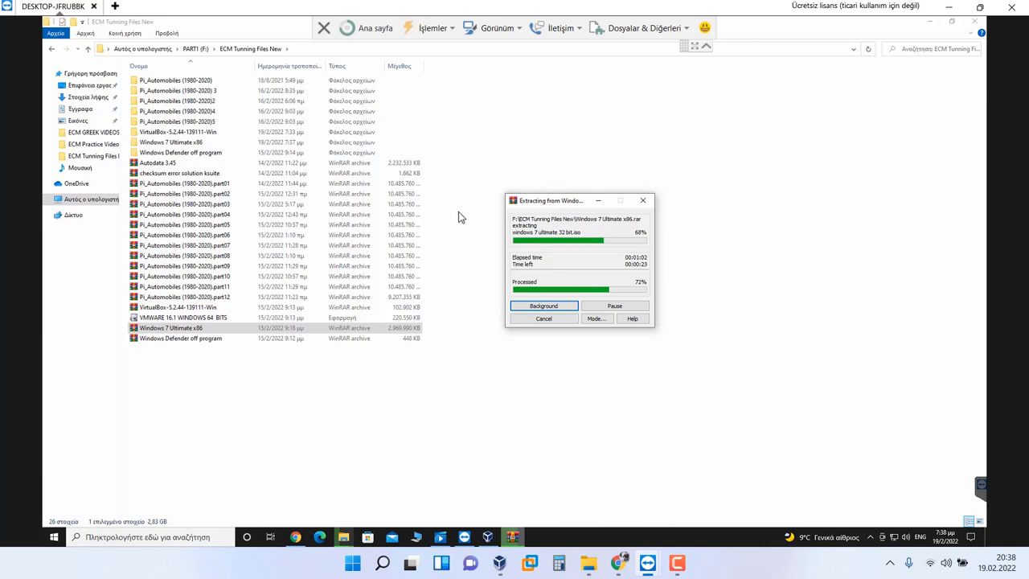
Step: Browse to Pi_Automobiles (1980-2020) > All Programs > 09- WinOLS 2.24 cracked
double_click(187, 80)
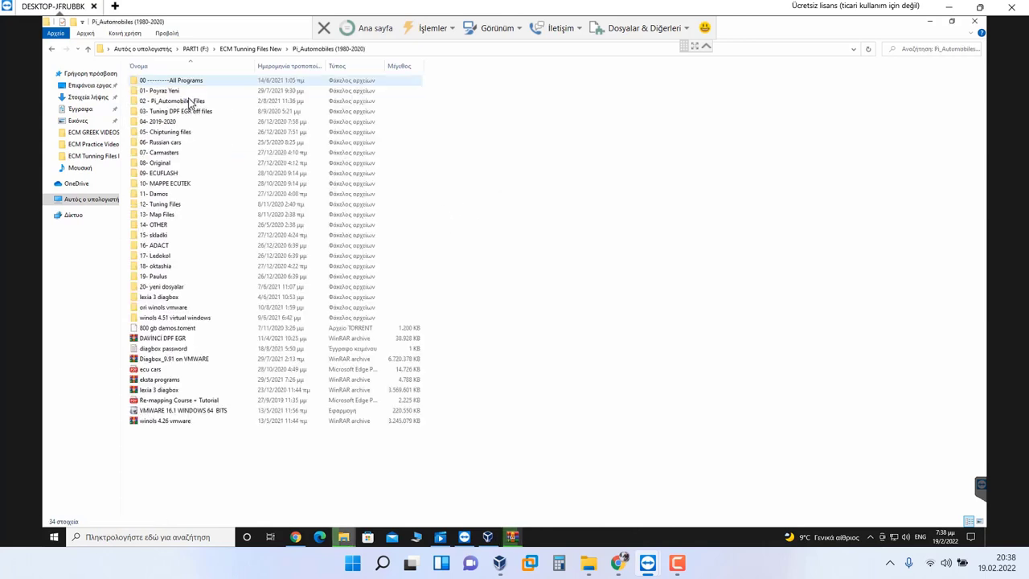
double_click(193, 82)
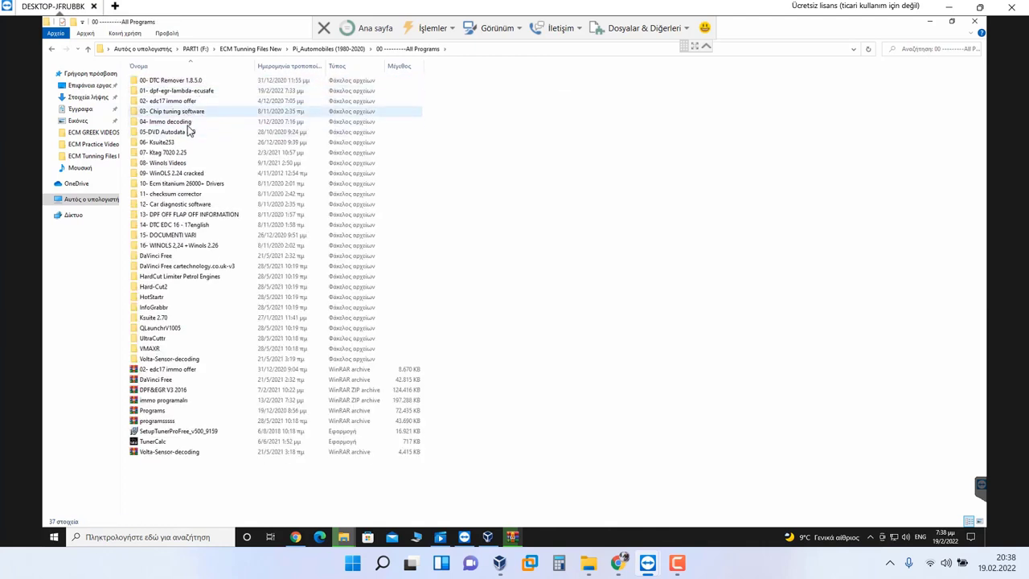
click(185, 163)
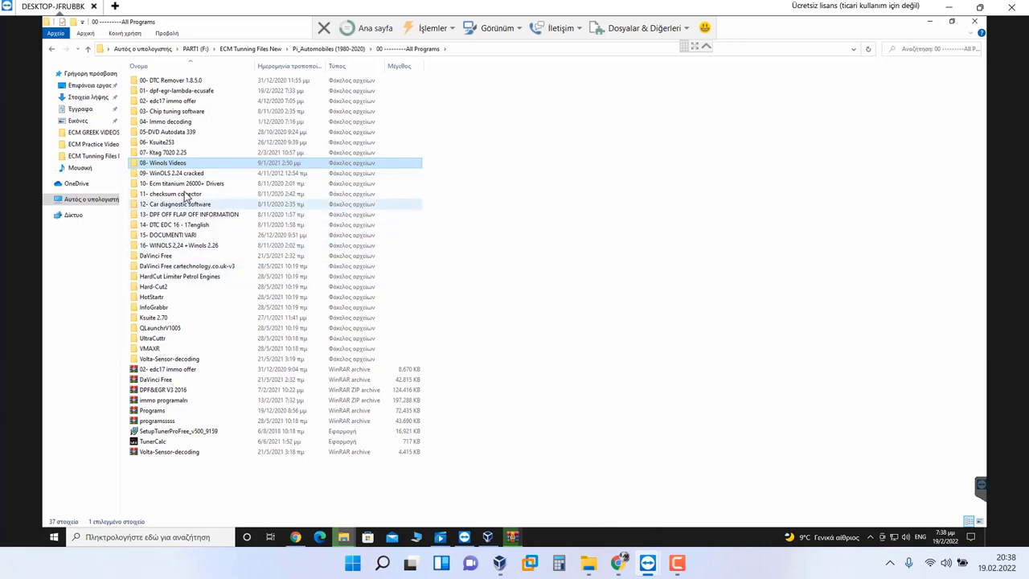
double_click(193, 173)
Step: Run the WinOLS_Testversion setup, accepting the license, installing and finishing
double_click(200, 102)
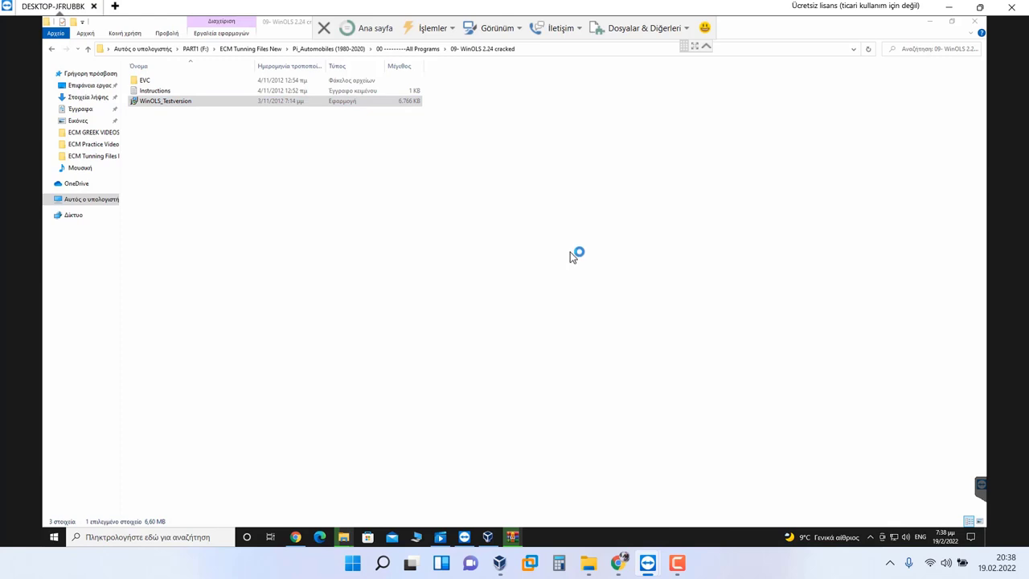
click(570, 356)
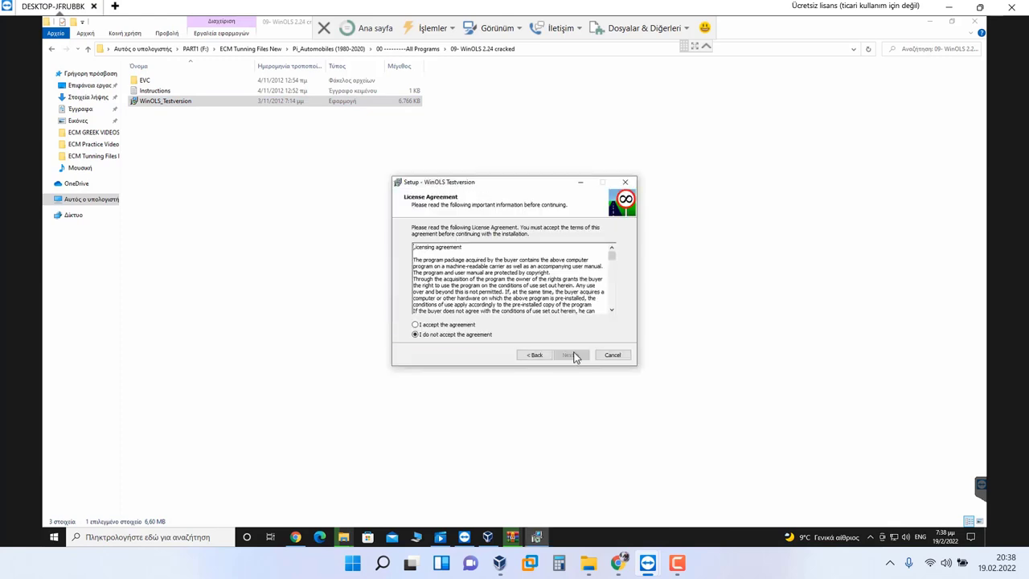
click(569, 355)
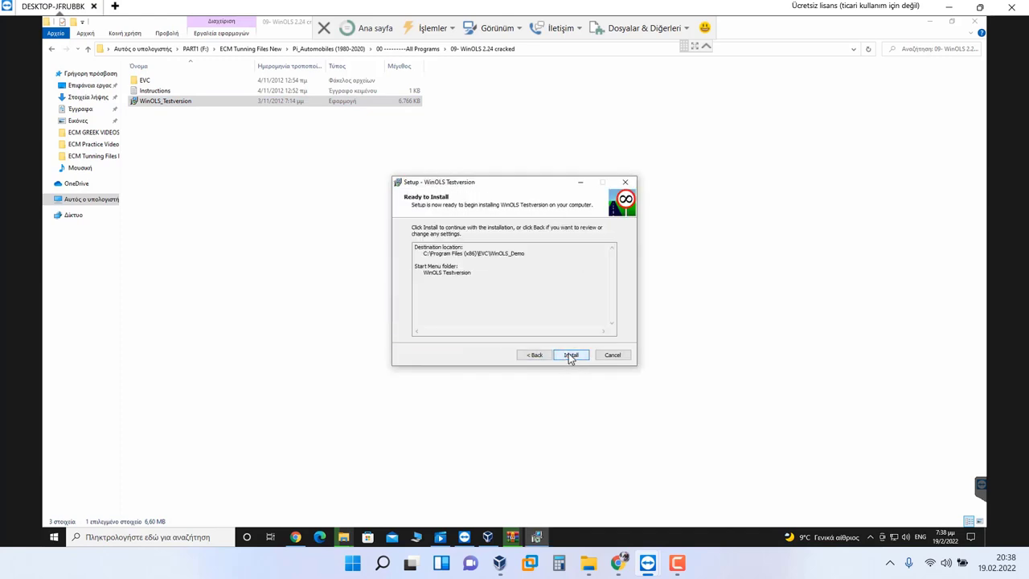
click(569, 356)
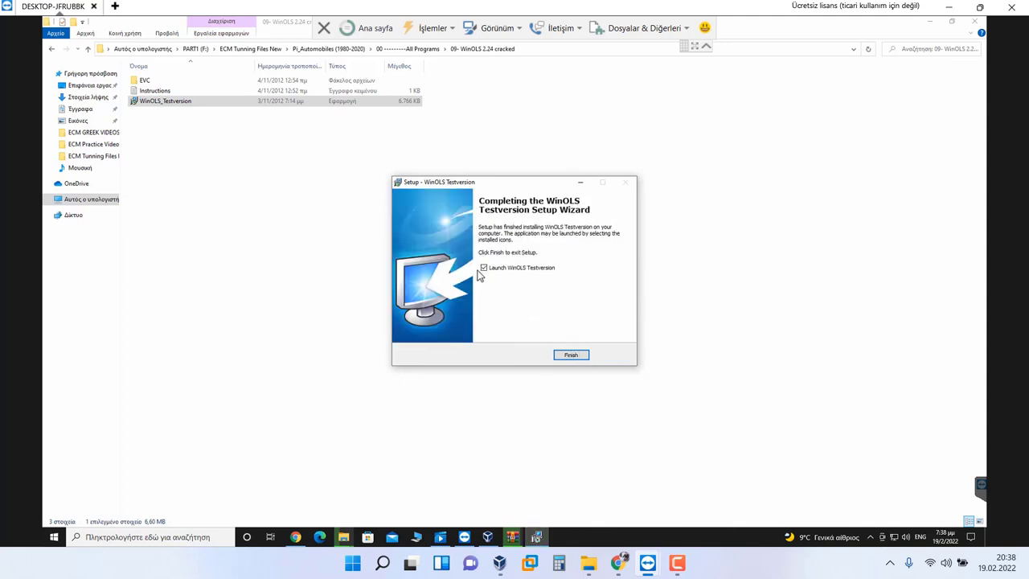
click(563, 355)
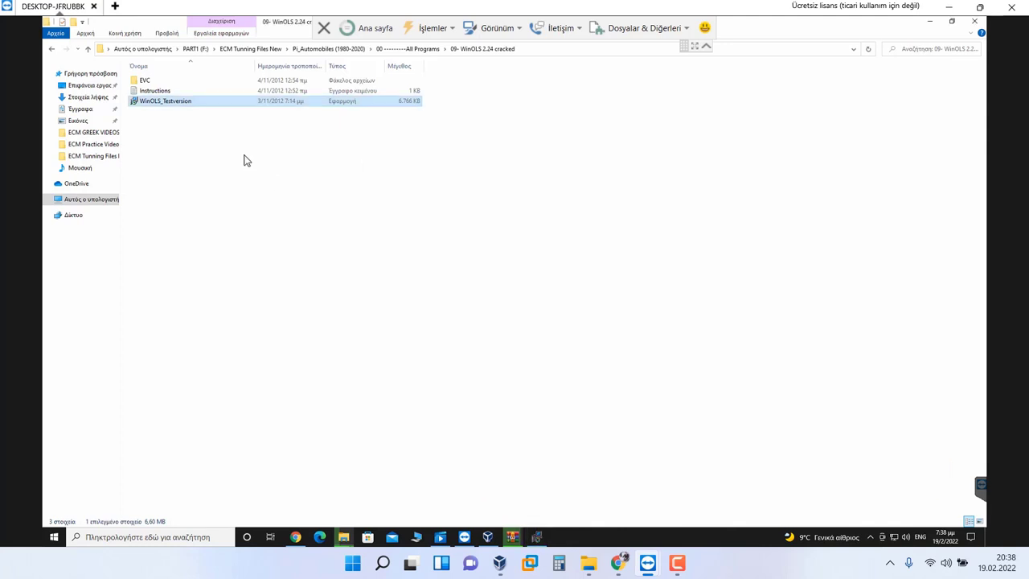
Step: Copy the EVC folder into C:\Αρχεία Εφαρμογών, granting administrator permission
right_click(158, 82)
click(198, 239)
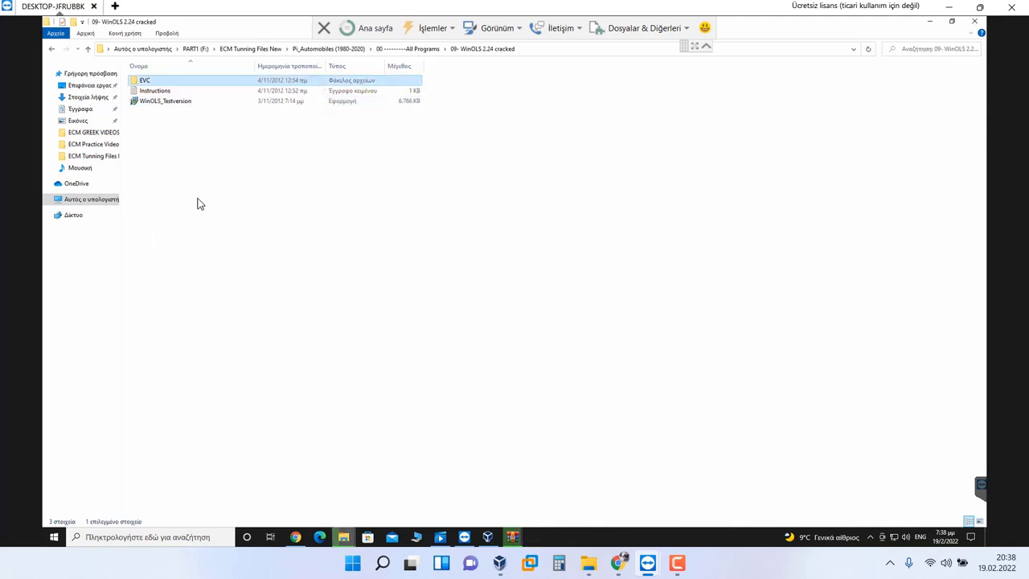
click(200, 206)
click(80, 200)
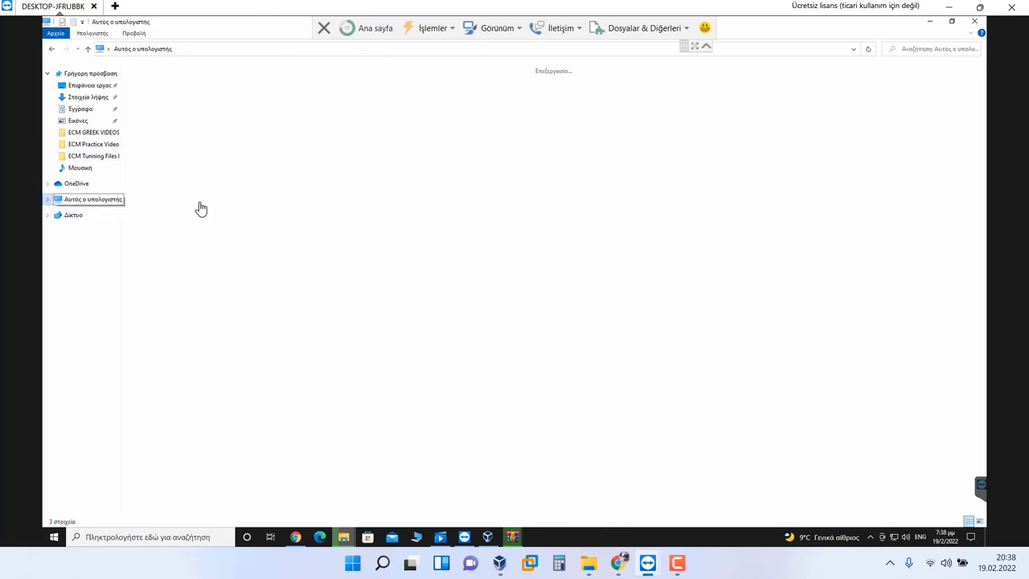
double_click(196, 157)
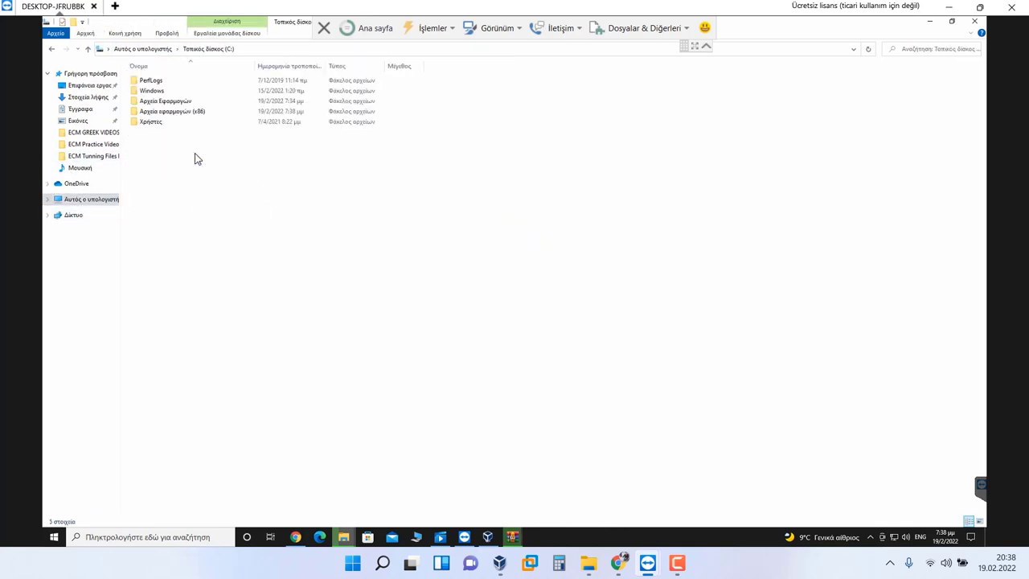
click(189, 112)
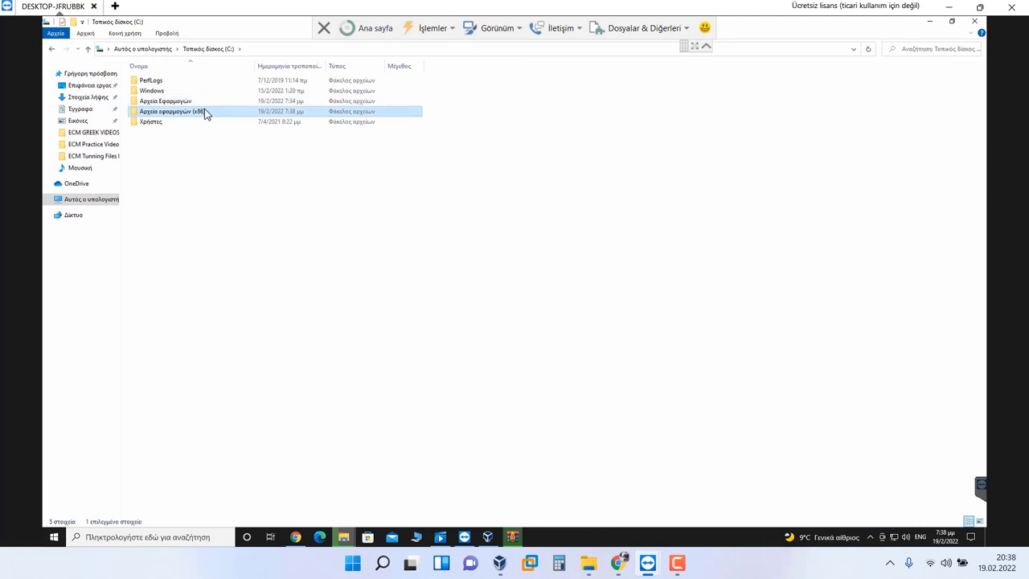
click(201, 102)
double_click(201, 102)
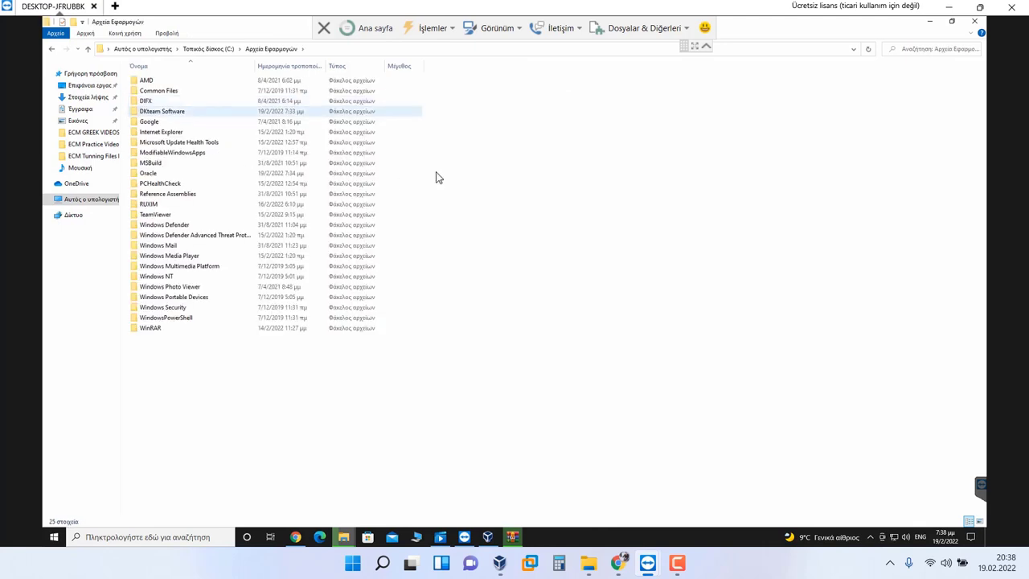
right_click(613, 160)
click(653, 233)
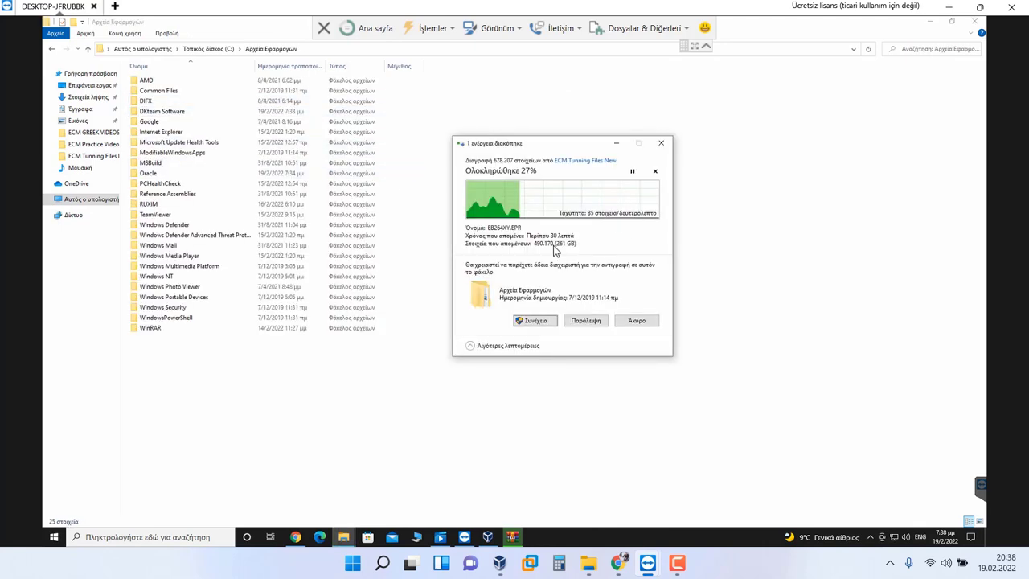
click(535, 322)
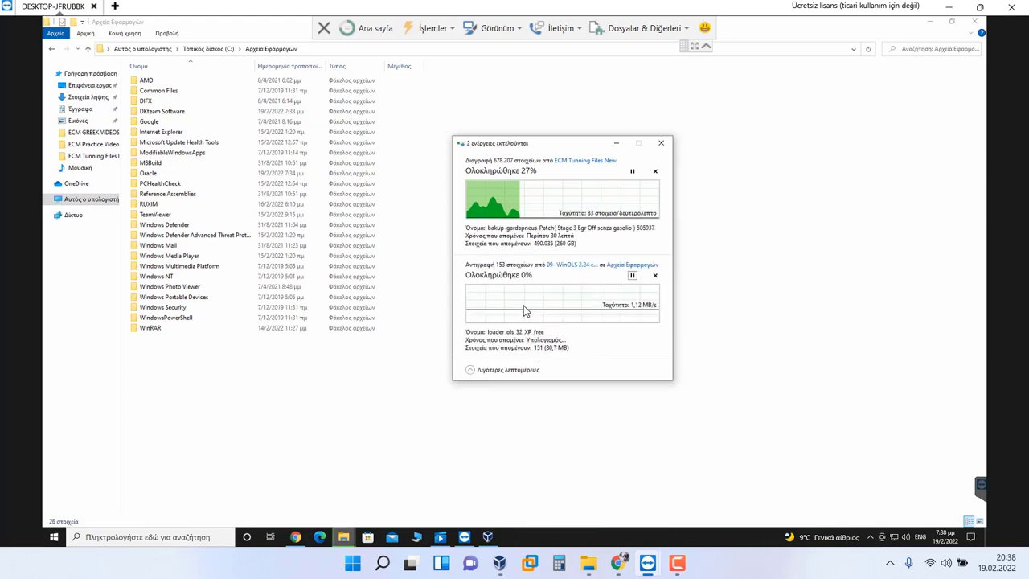
Step: Open the pasted EVC folder and bring the copy progress window to the front
double_click(165, 120)
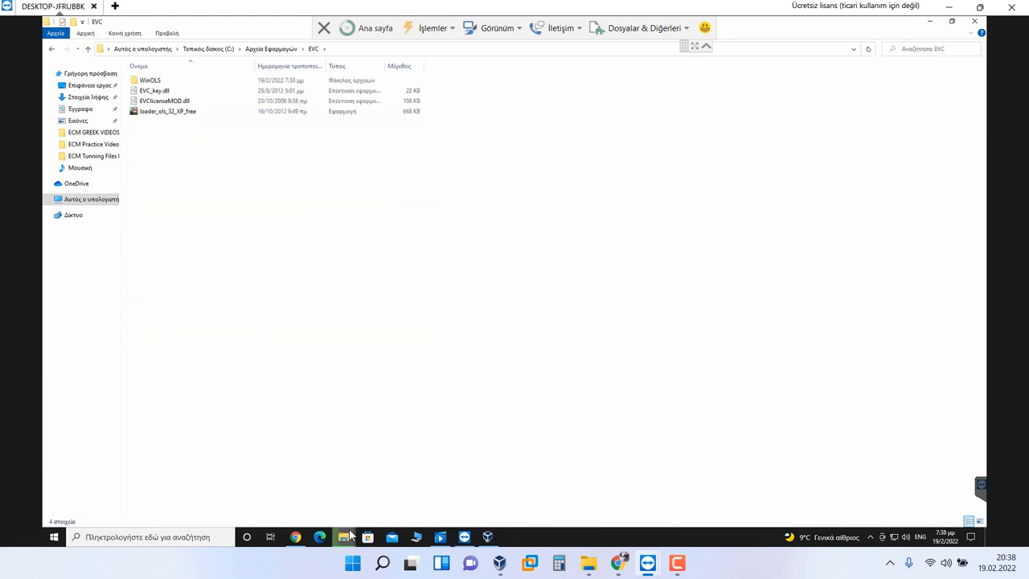
mouse_move(350, 535)
click(378, 480)
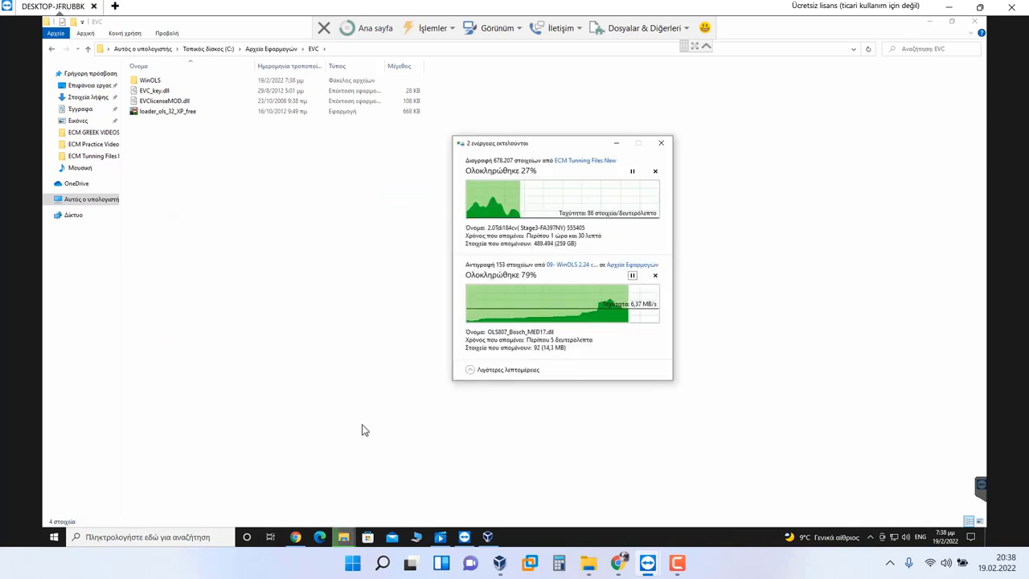
Step: Send loader_ols_32_XP_free to the desktop as a shortcut
click(176, 113)
right_click(176, 114)
mouse_move(223, 255)
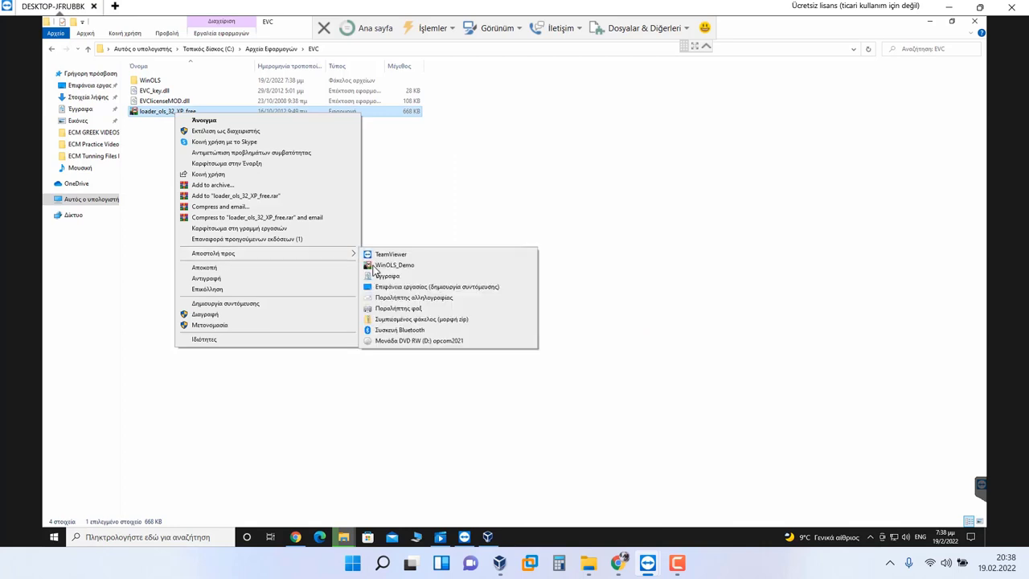
click(410, 287)
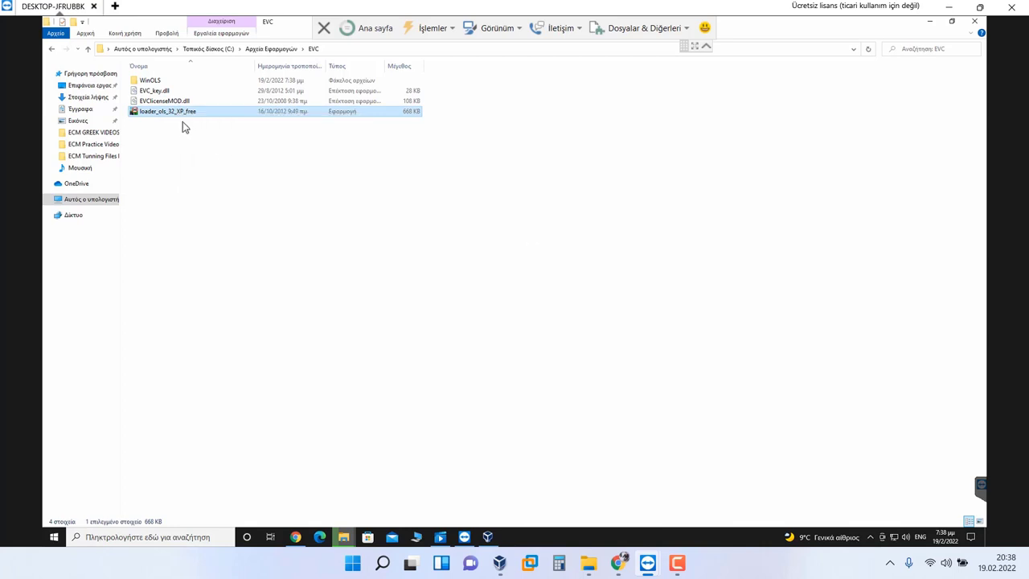
Step: Run the loader as administrator, dismissing the license, startup message and welcome assistant
right_click(177, 115)
click(195, 130)
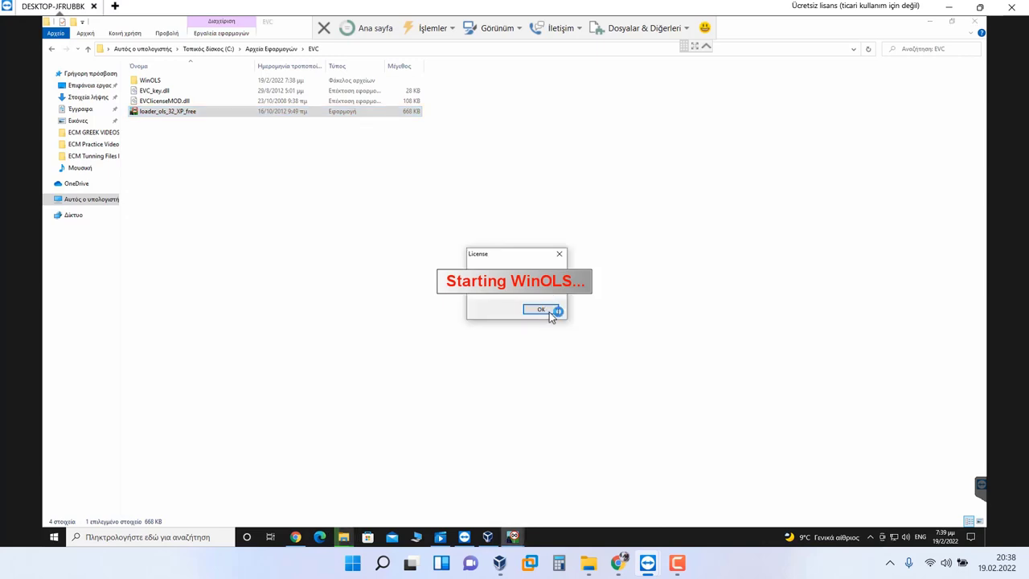
click(551, 308)
right_click(171, 114)
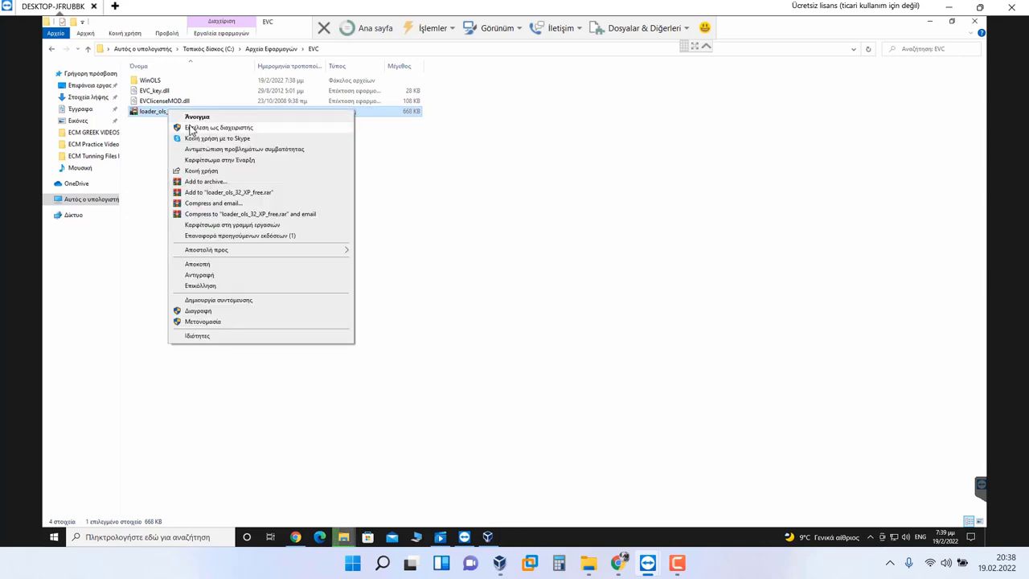
click(177, 130)
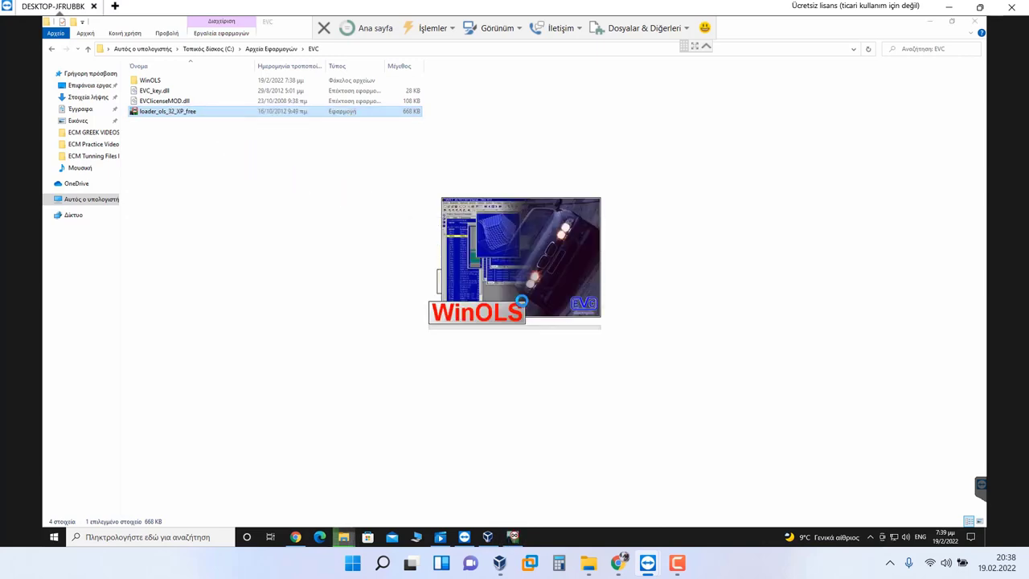
click(596, 316)
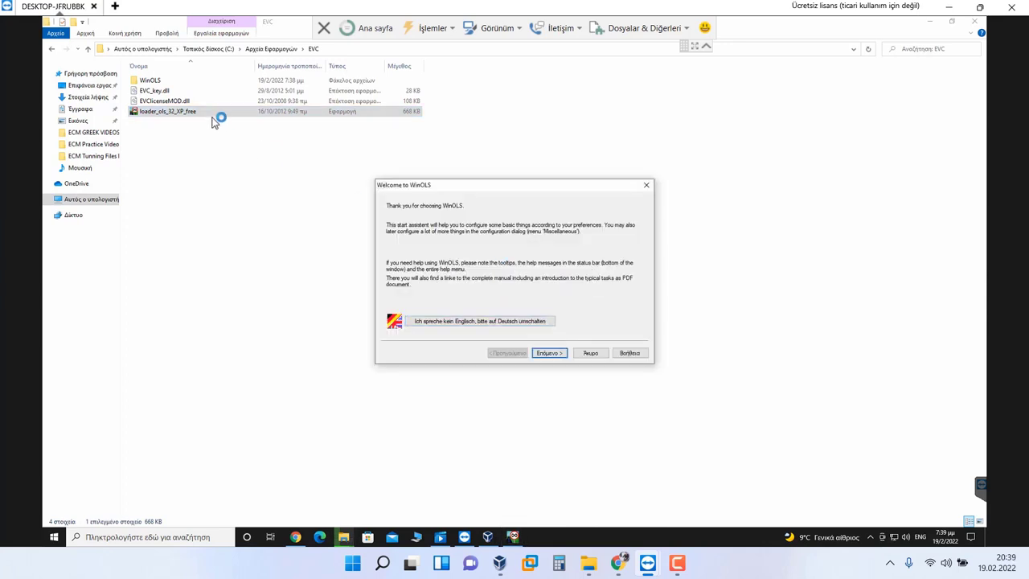
click(549, 353)
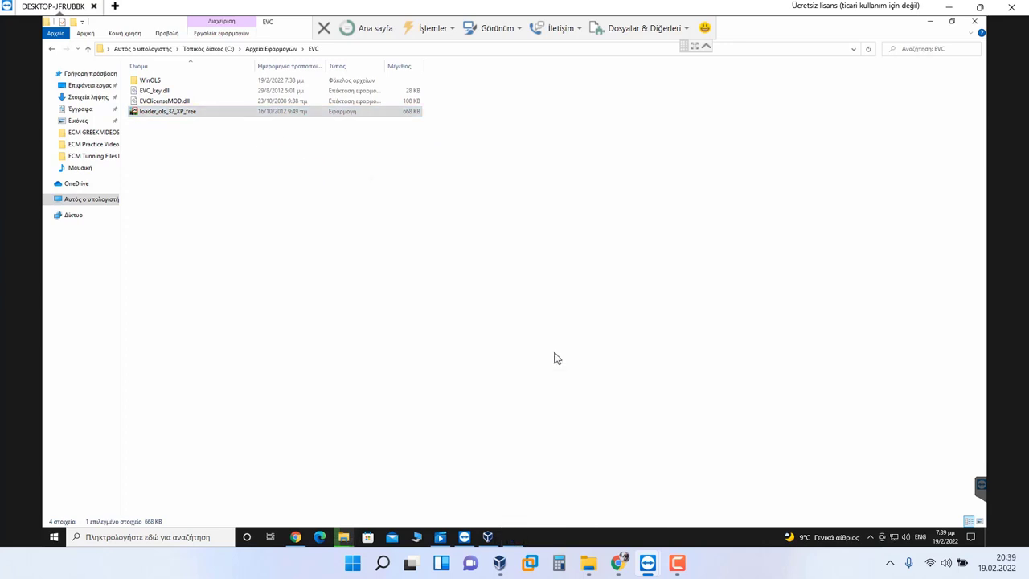
Step: Launch the loader as administrator once more, then close WinOLS and leave the EVC folder
click(236, 113)
right_click(238, 111)
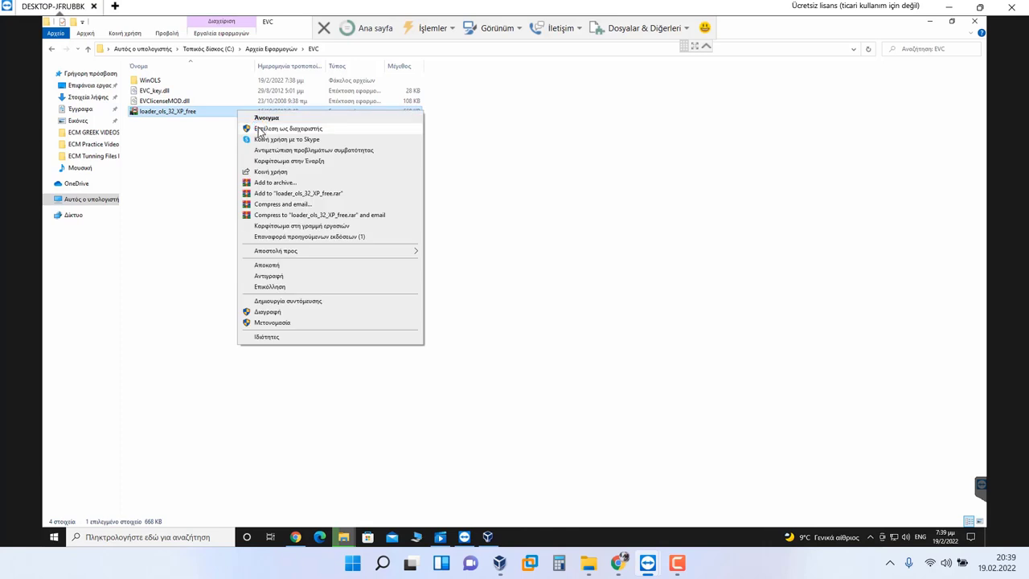
click(279, 178)
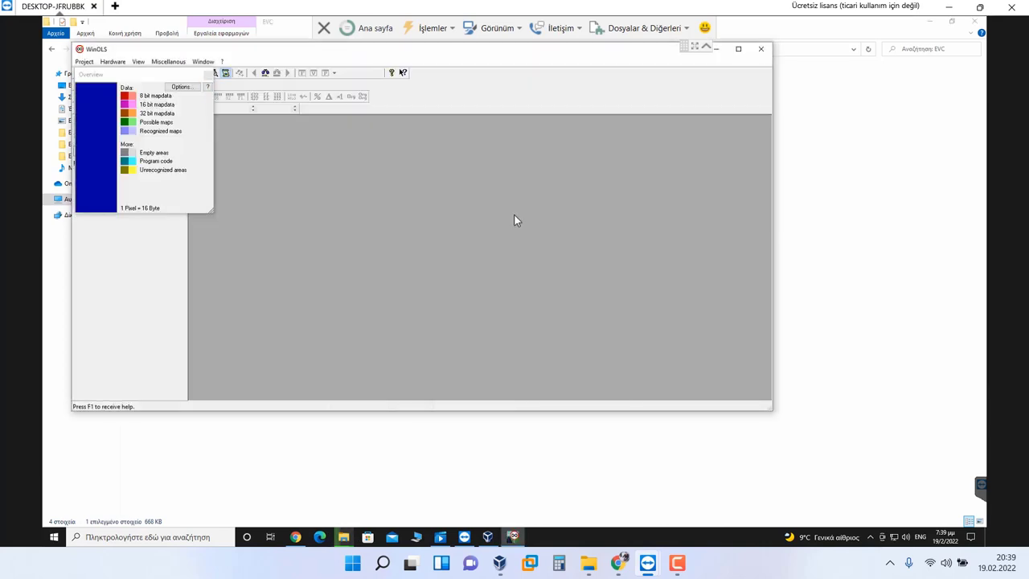
click(763, 50)
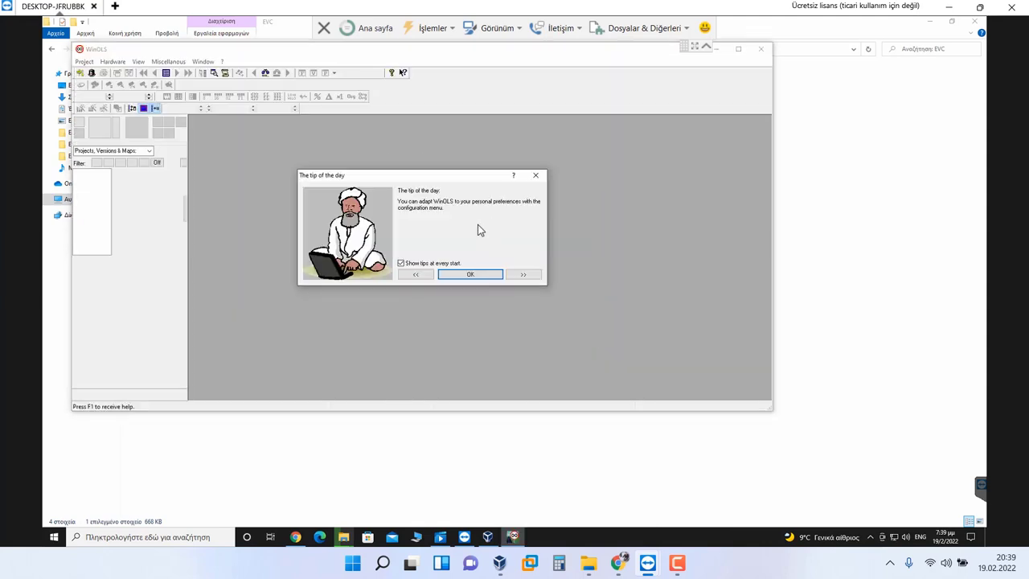
click(471, 275)
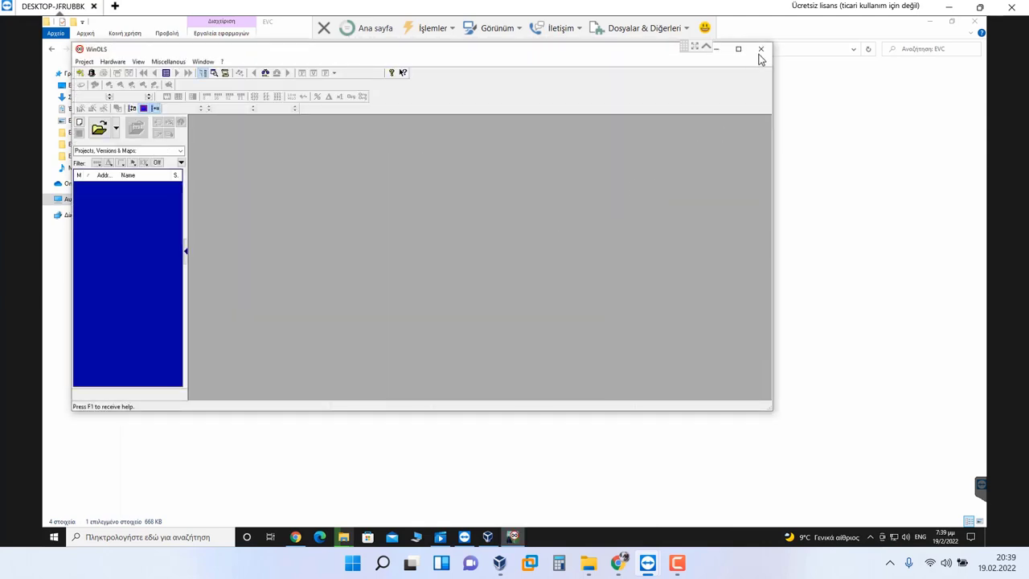
click(760, 50)
click(50, 49)
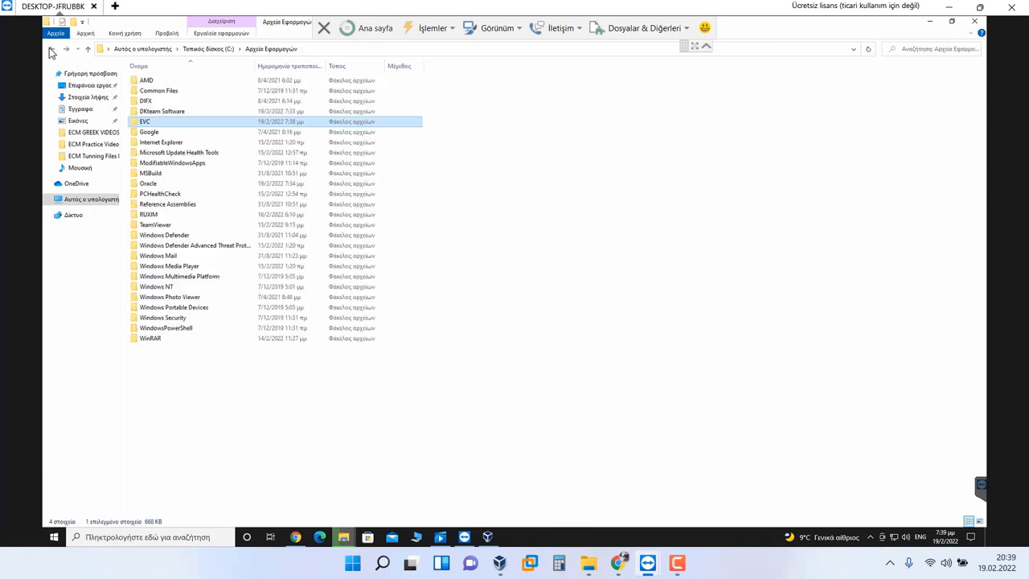
Step: Open the Volta Sensor decoding folder and send TOOL DECODING to the desktop as a shortcut
click(50, 50)
click(52, 50)
click(51, 50)
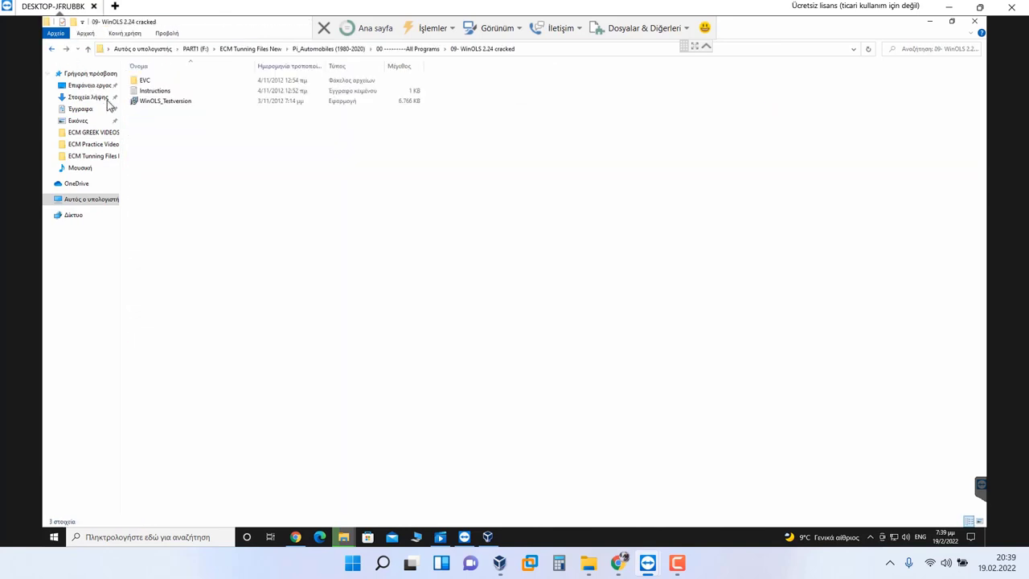
click(328, 49)
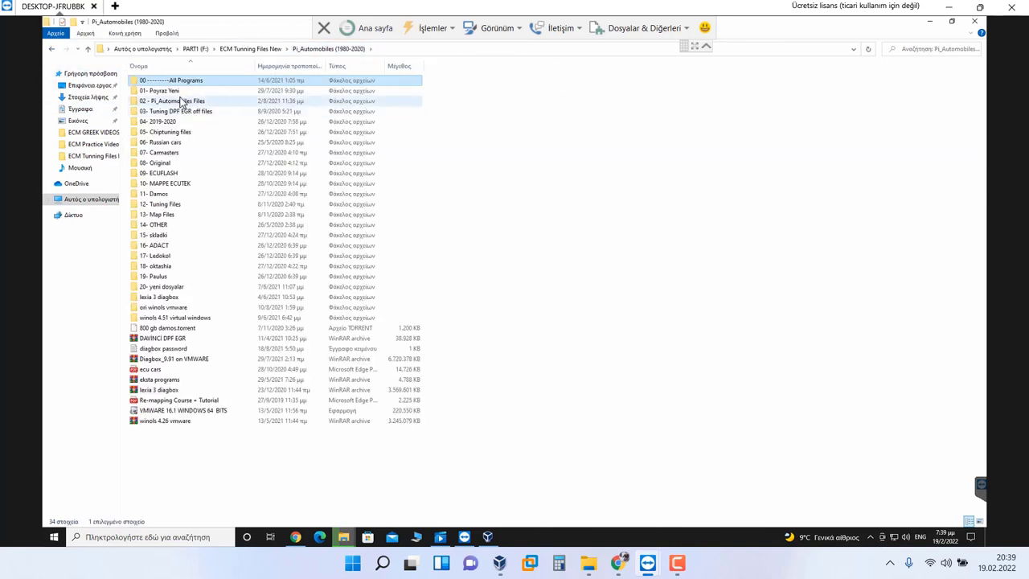
key(Return)
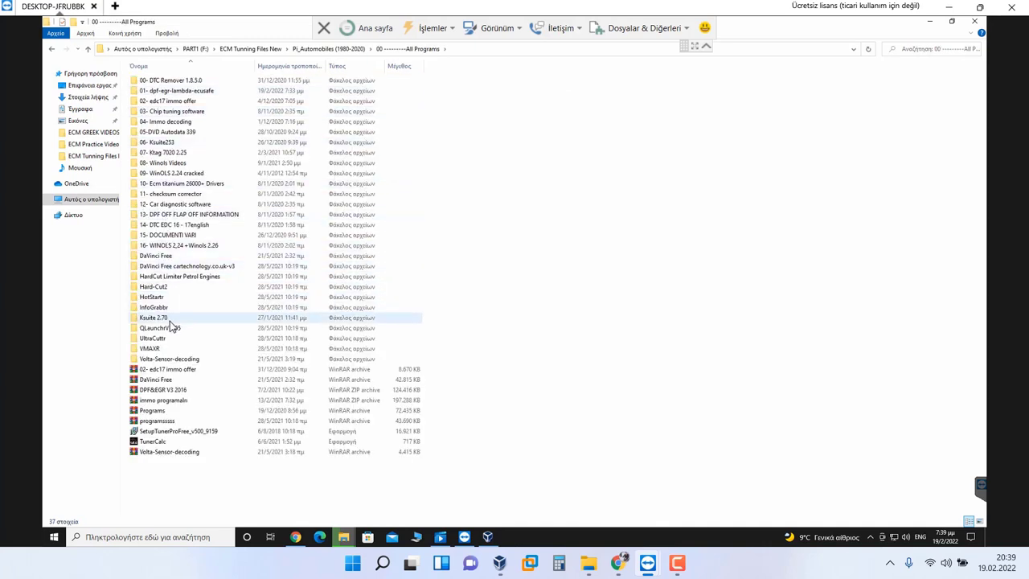
click(170, 319)
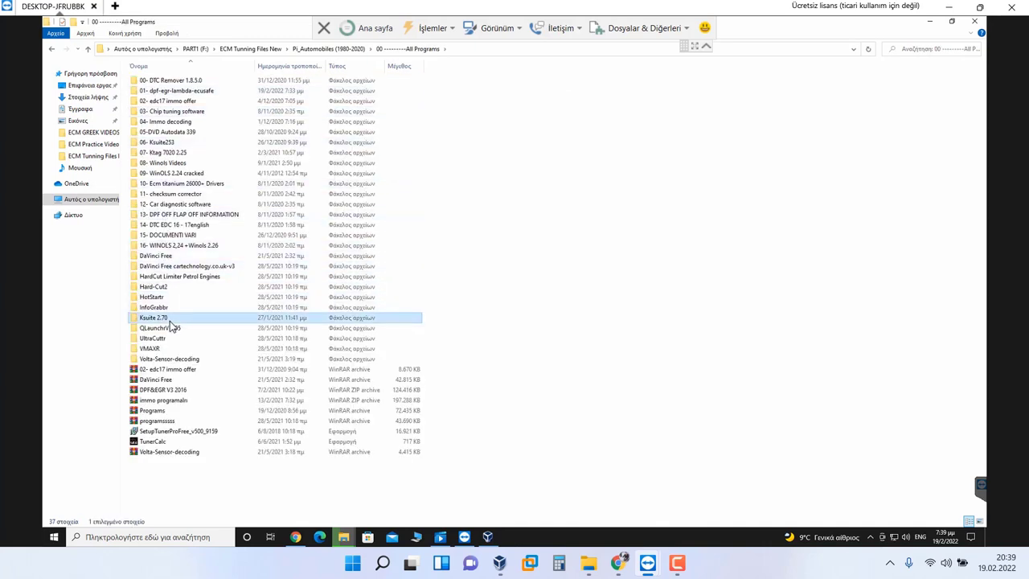
double_click(154, 358)
double_click(176, 81)
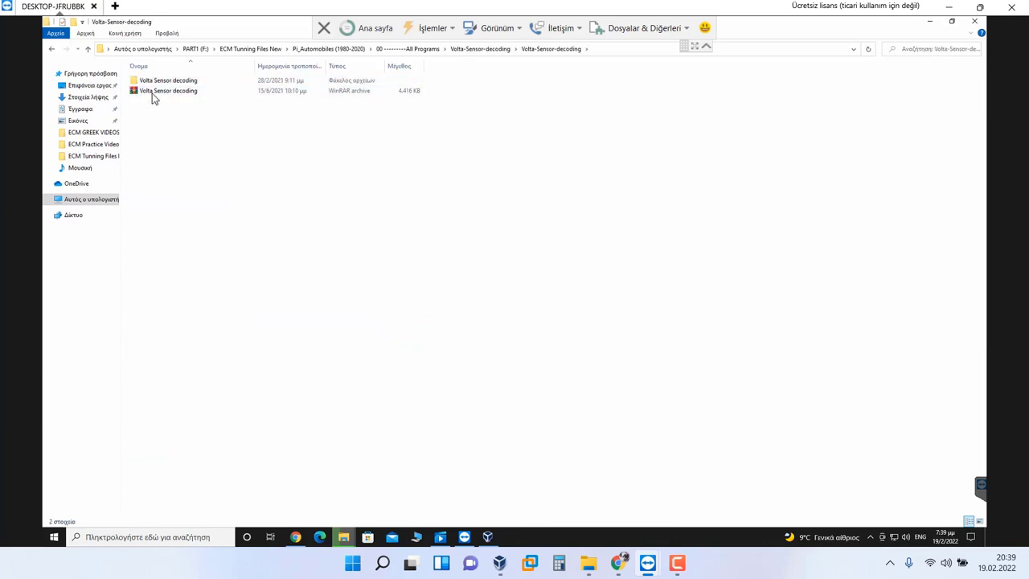
double_click(155, 83)
right_click(154, 112)
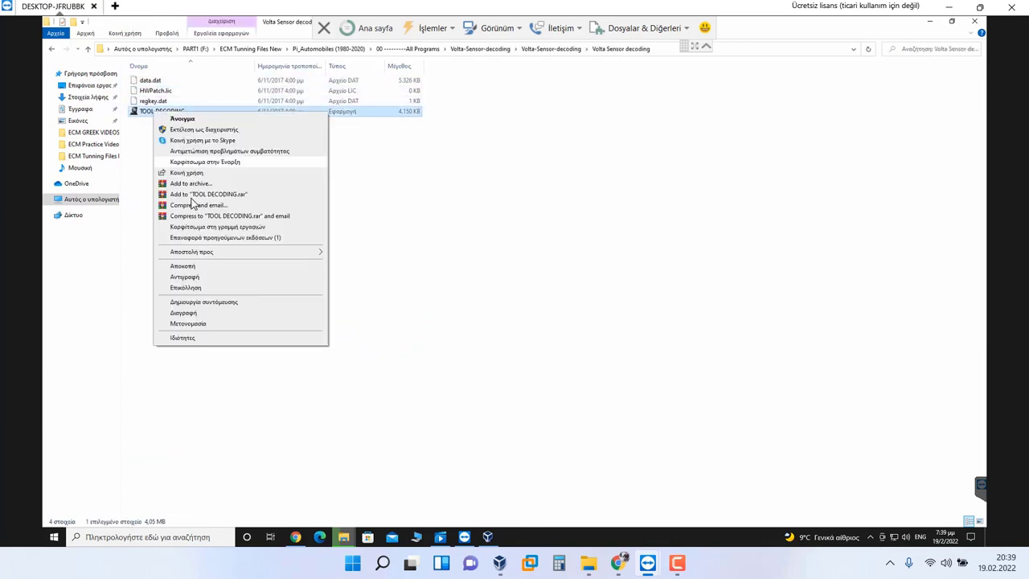
mouse_move(225, 252)
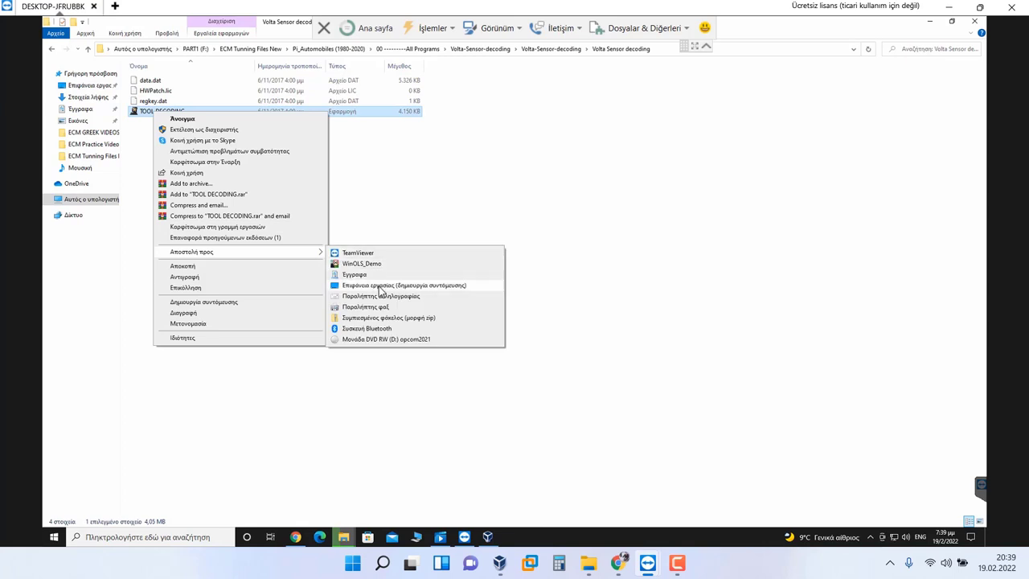
click(394, 285)
Step: Send DaVinci_EGR_DPF_DTCL from DaVinci Free\015 to the desktop, then return to Pi_Automobiles (1980-2020)
click(487, 50)
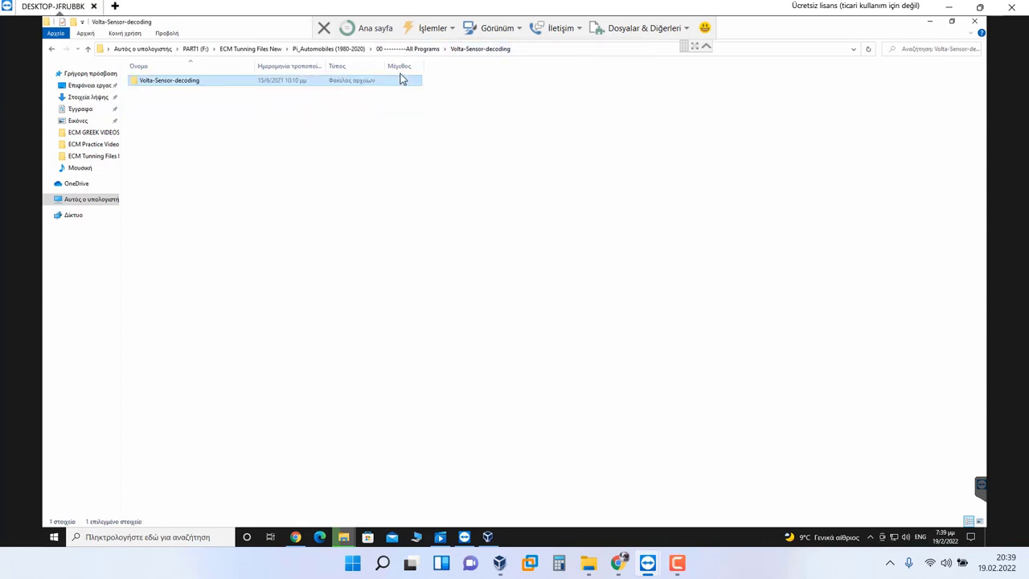
click(426, 49)
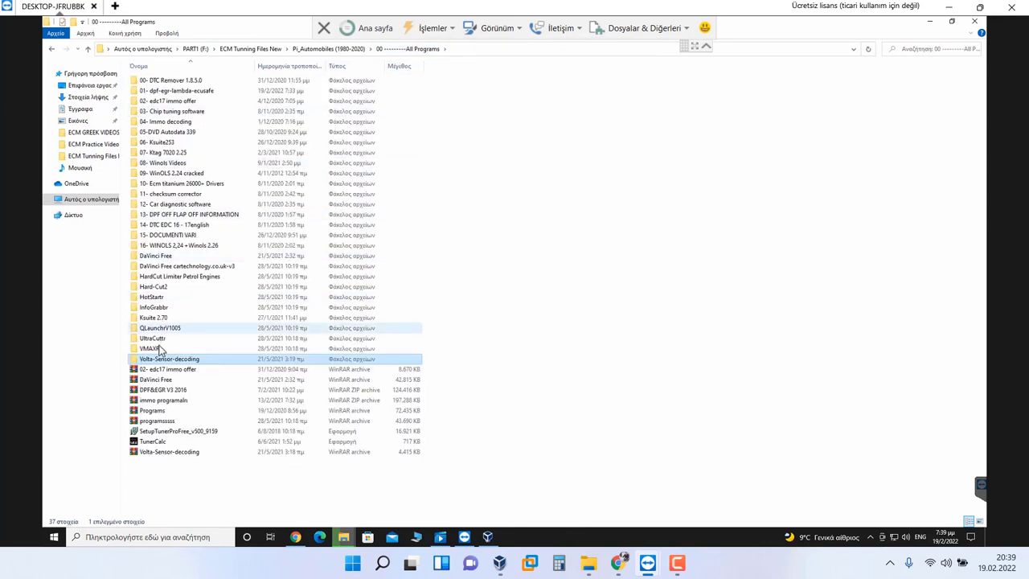
double_click(169, 255)
double_click(193, 82)
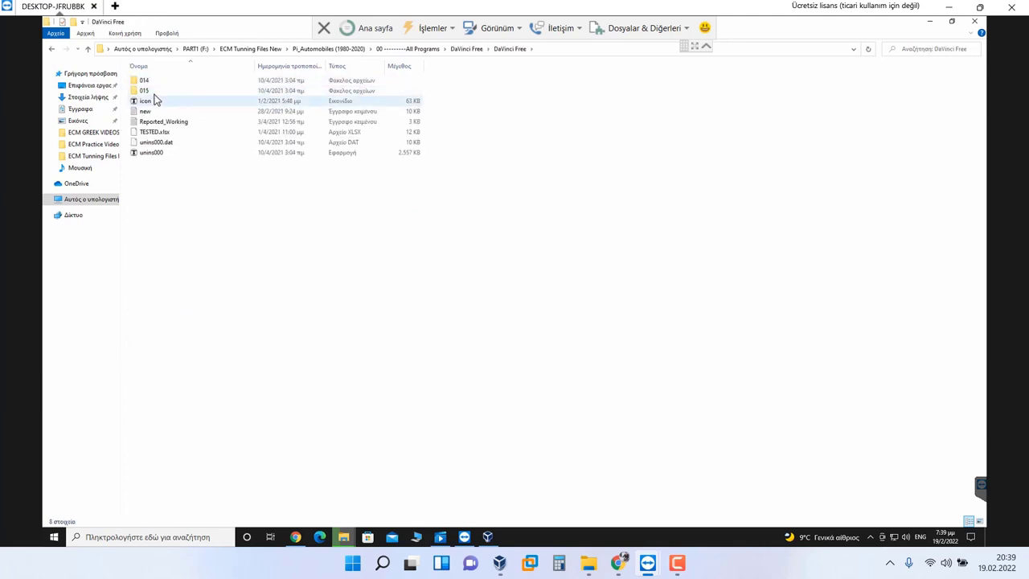
double_click(157, 91)
click(157, 94)
right_click(161, 92)
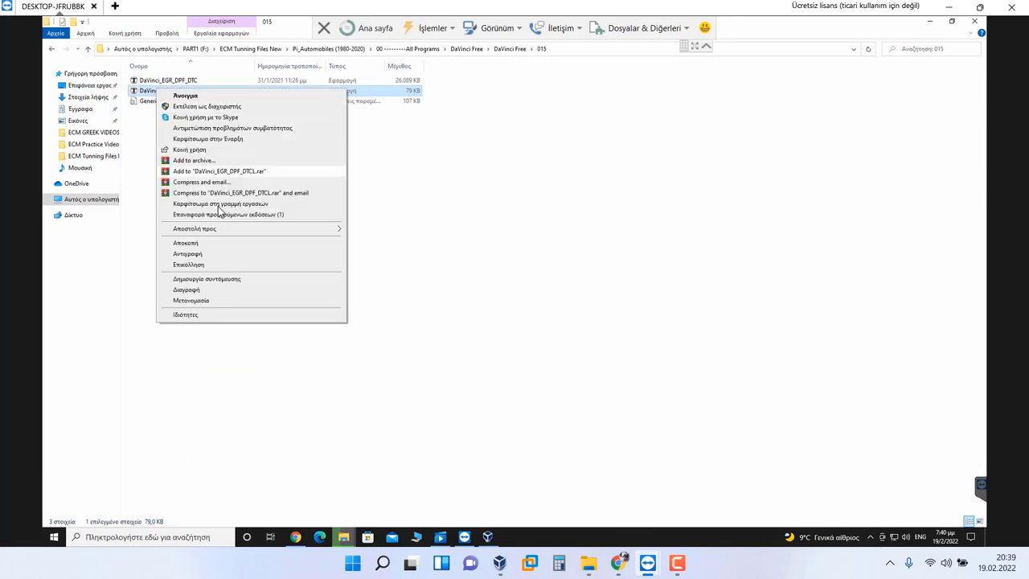
mouse_move(220, 230)
click(402, 262)
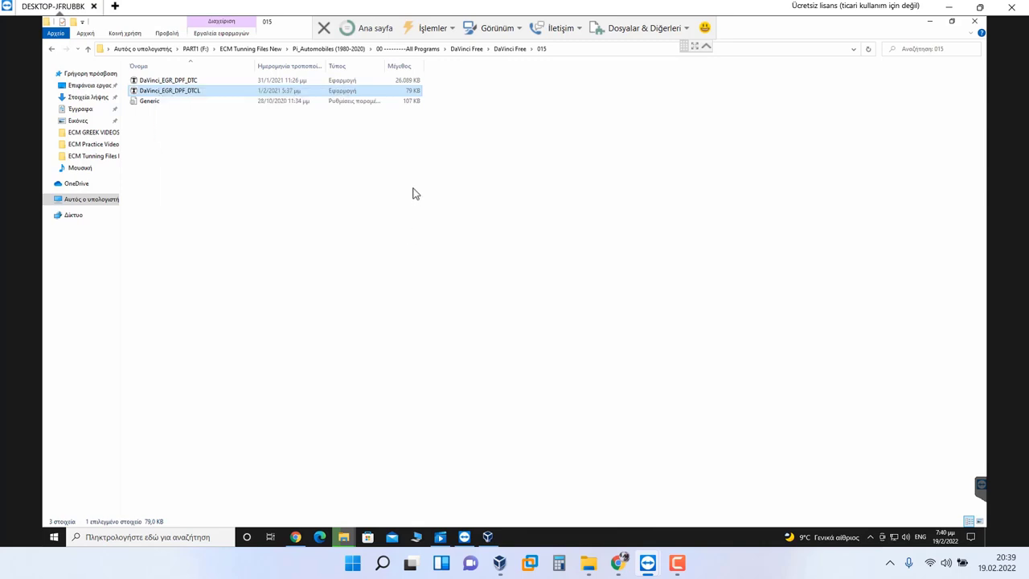
click(338, 49)
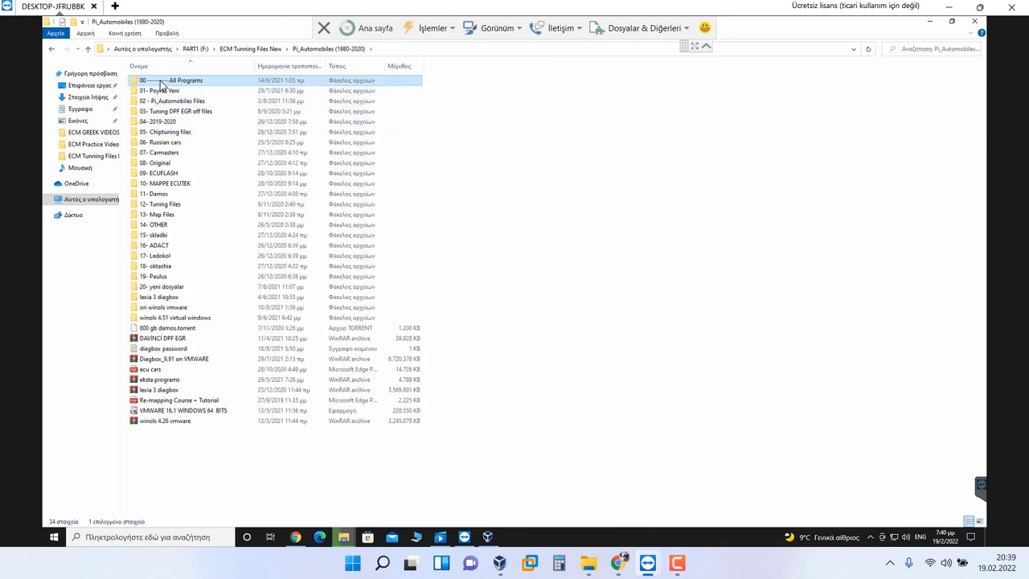
Step: Create a new folder (Νέος φάκελος) on the C: drive and open it
double_click(164, 82)
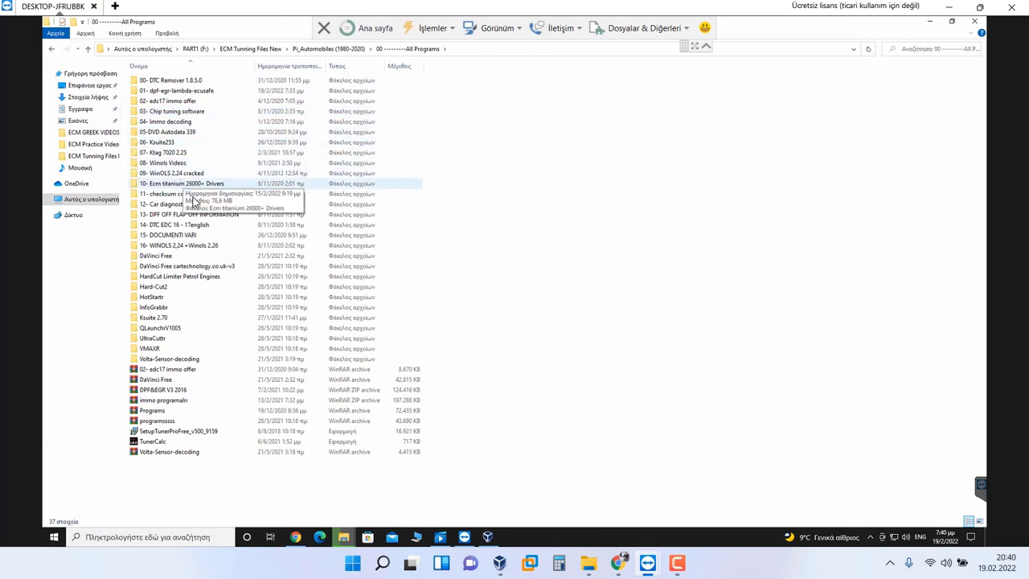
click(188, 319)
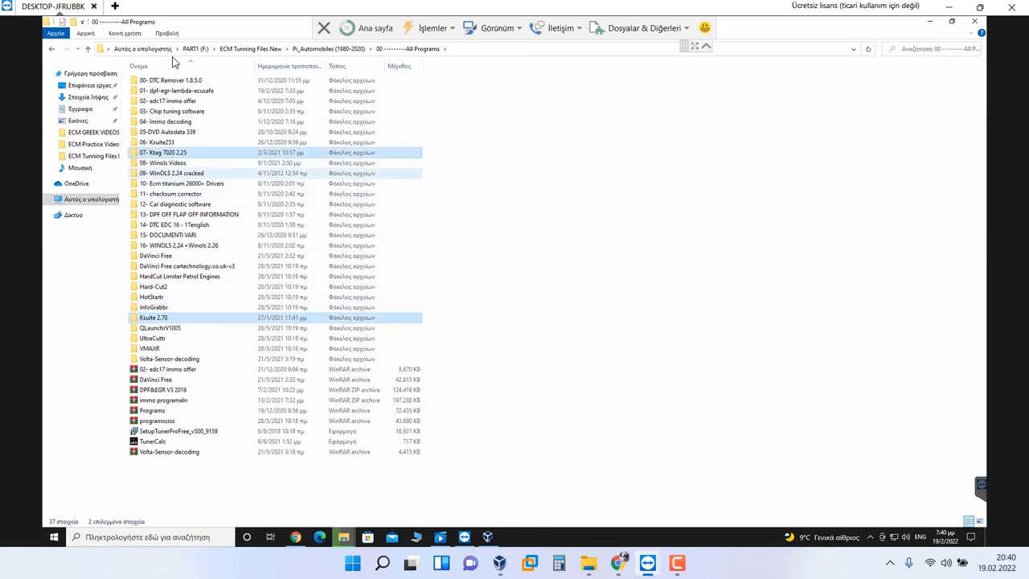
click(143, 48)
double_click(201, 164)
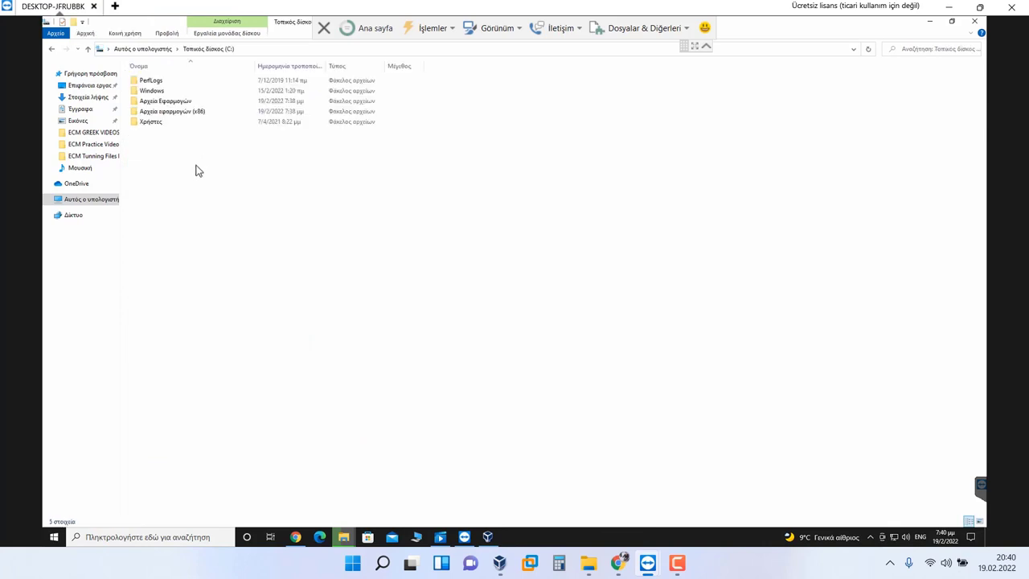
right_click(193, 142)
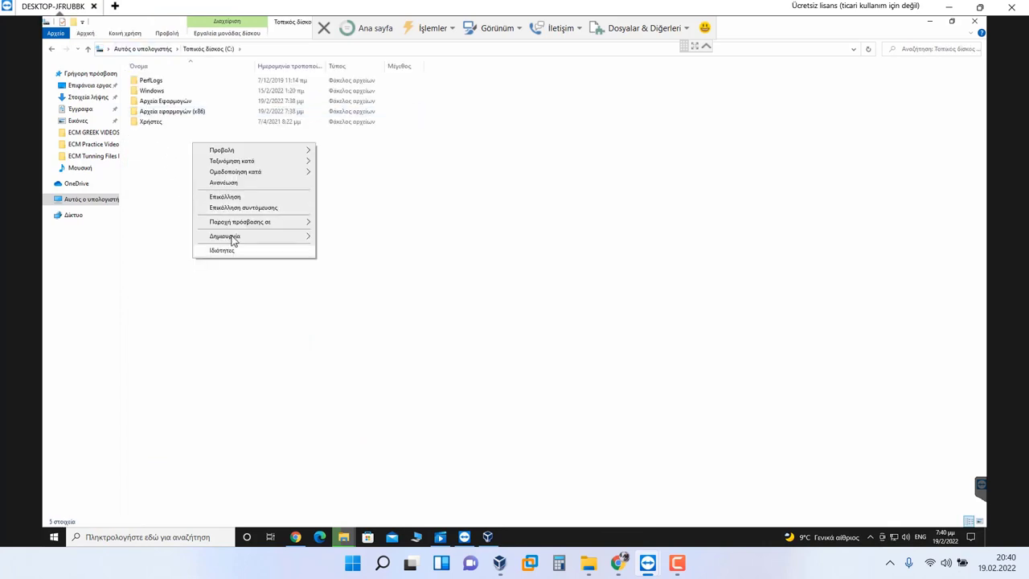
mouse_move(233, 239)
click(322, 238)
click(188, 136)
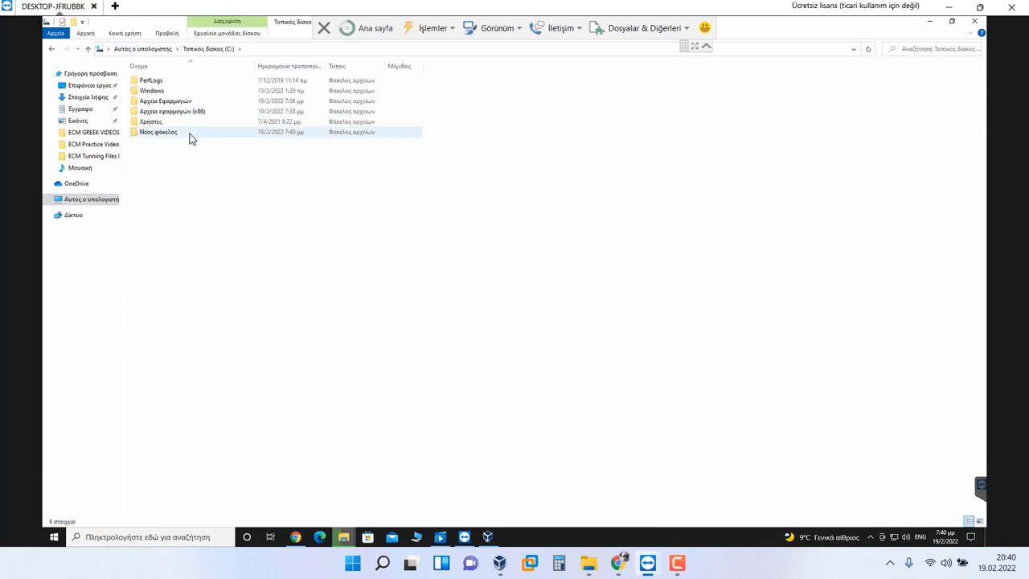
double_click(188, 133)
Step: Paste 07- Ktag 7020 2.25 into the new folder and send Ksuite to the desktop as a shortcut
right_click(210, 193)
click(241, 260)
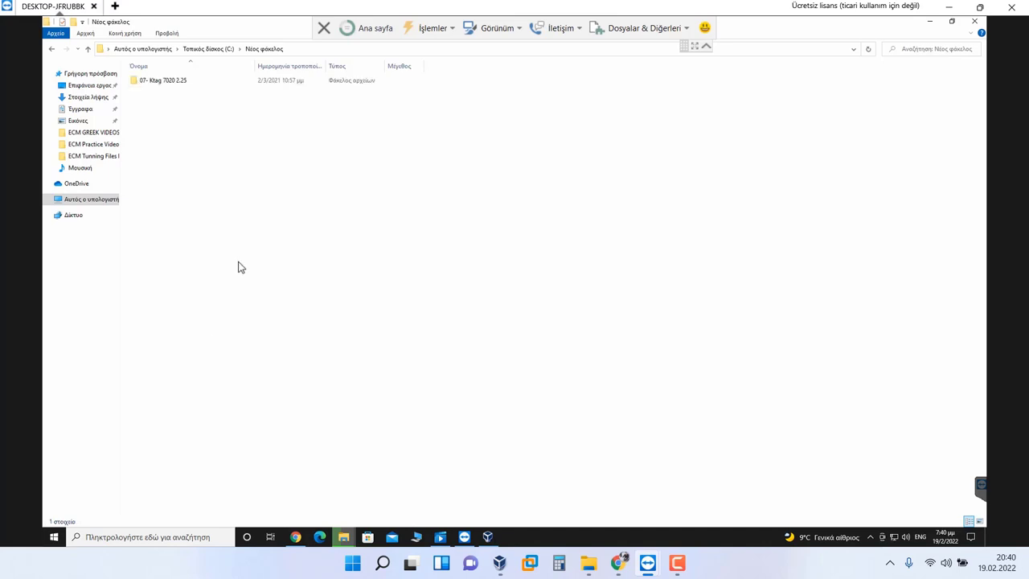
double_click(165, 80)
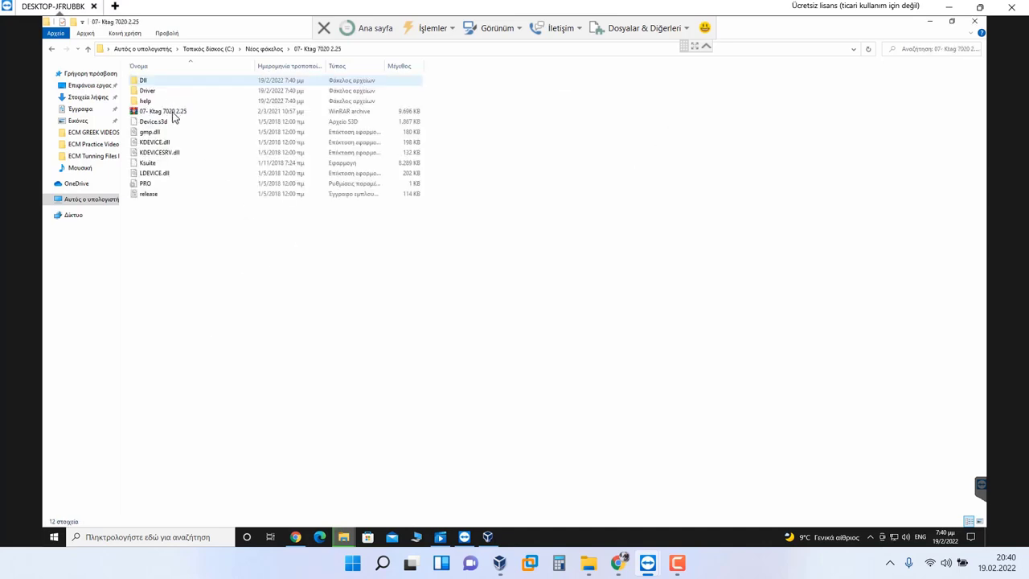
right_click(152, 162)
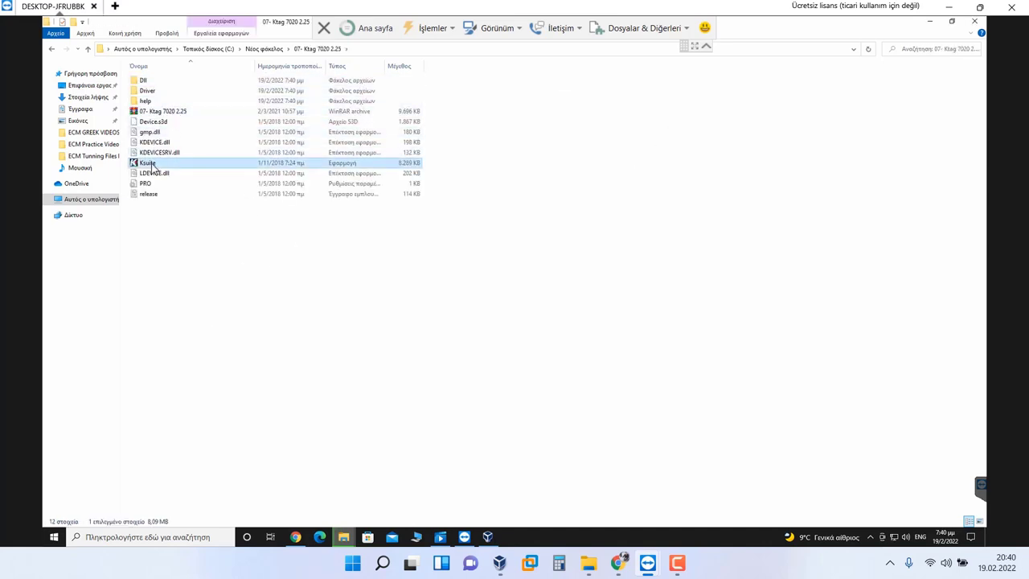
mouse_move(257, 304)
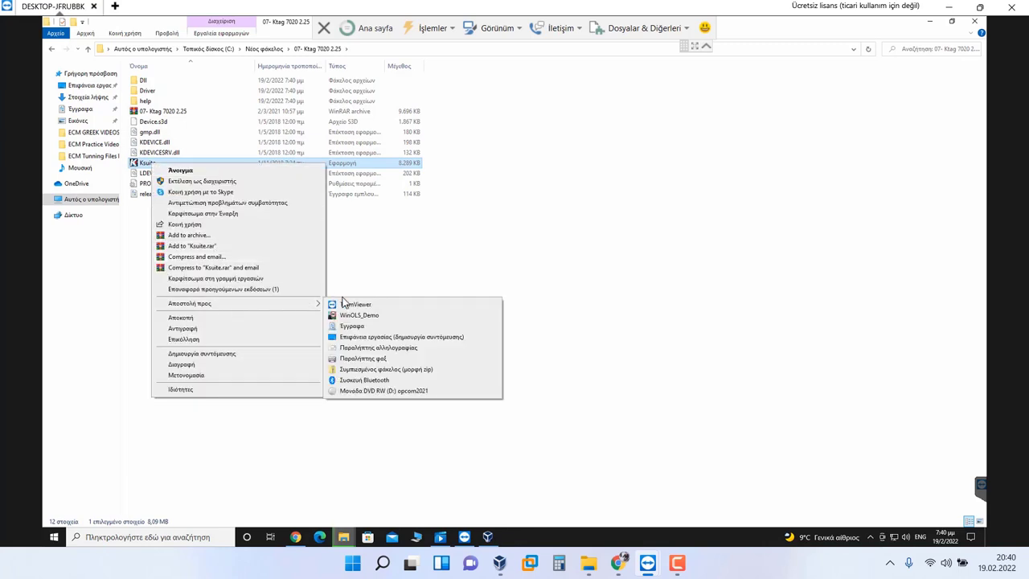
click(361, 337)
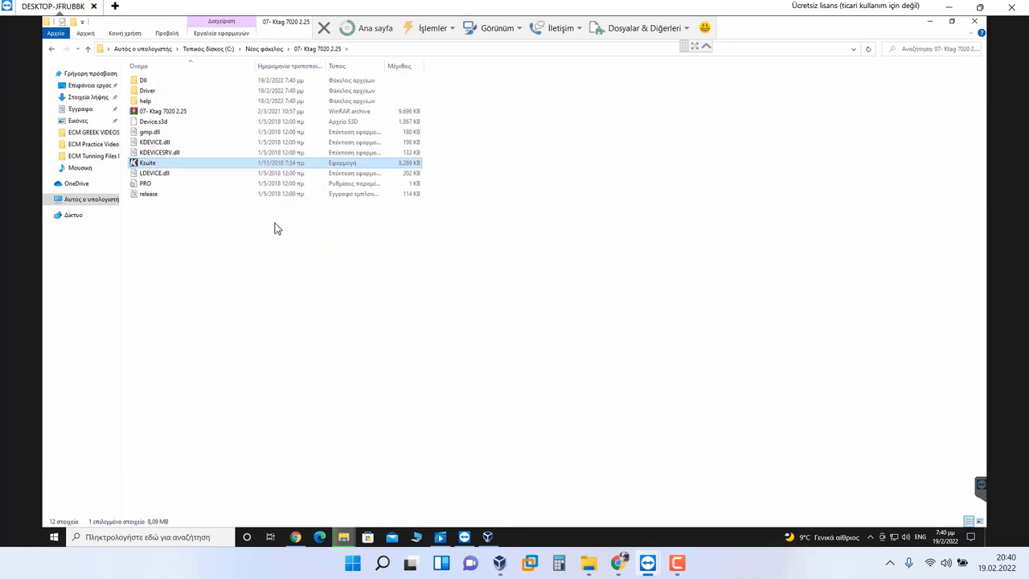
click(273, 49)
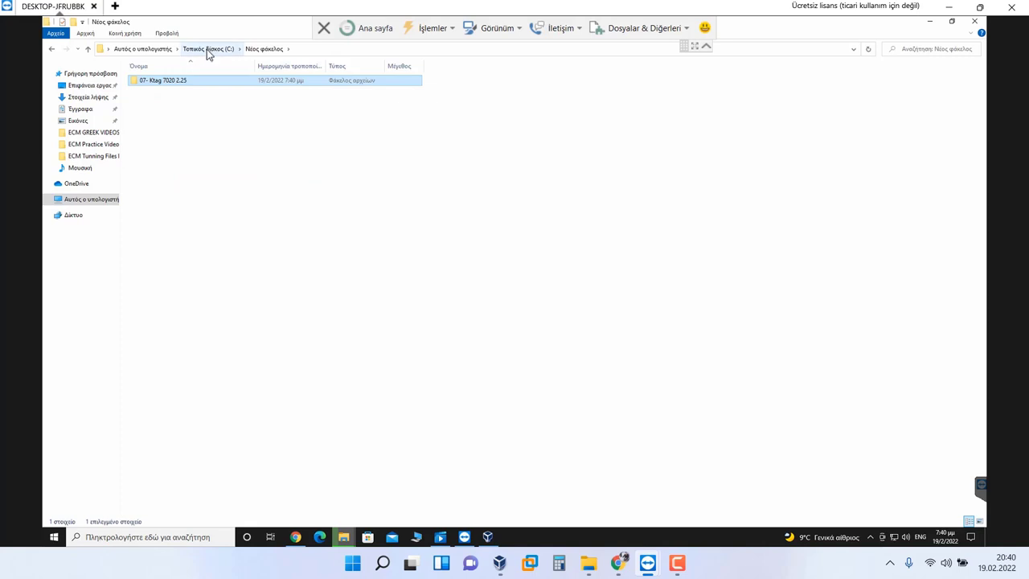
click(206, 49)
double_click(241, 120)
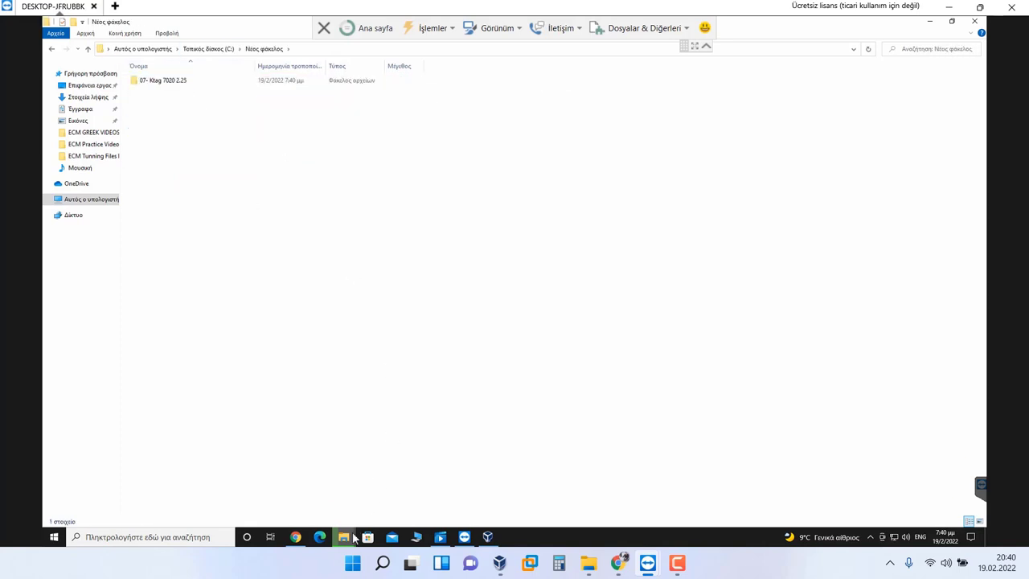
Step: Minimize the file copy progress window and bring VirtualBox Manager forward
mouse_move(344, 536)
click(394, 485)
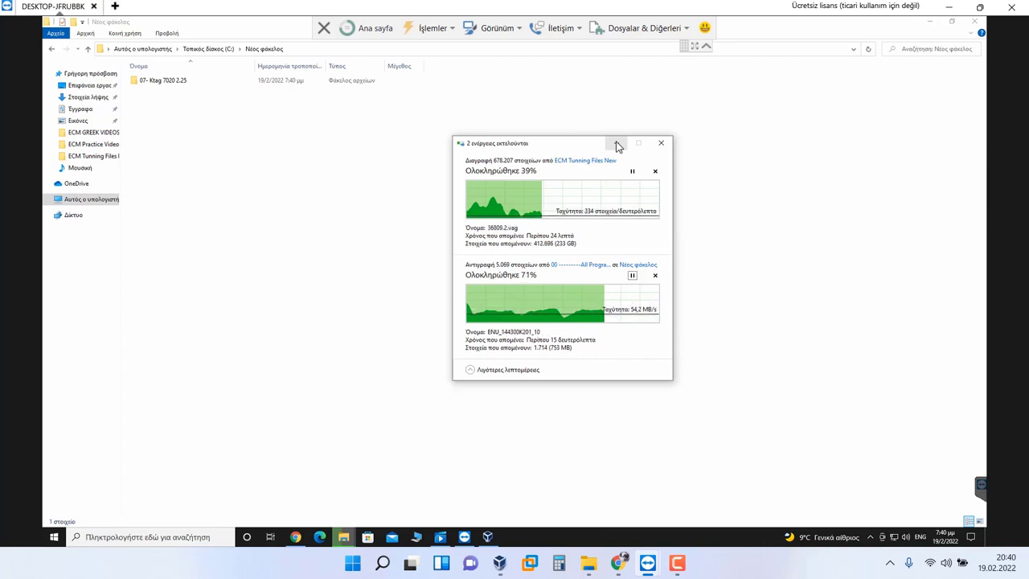
click(618, 144)
click(488, 537)
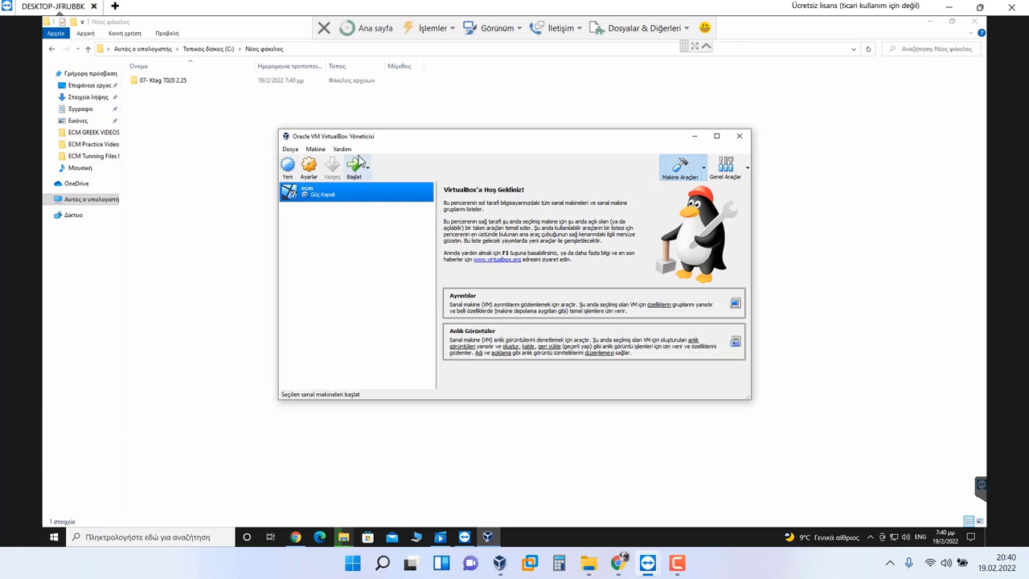
Step: Start the ecm VM from F:\ECM Tunning Files New\Windows 7 Ultimate x86's 32-bit ISO
click(354, 167)
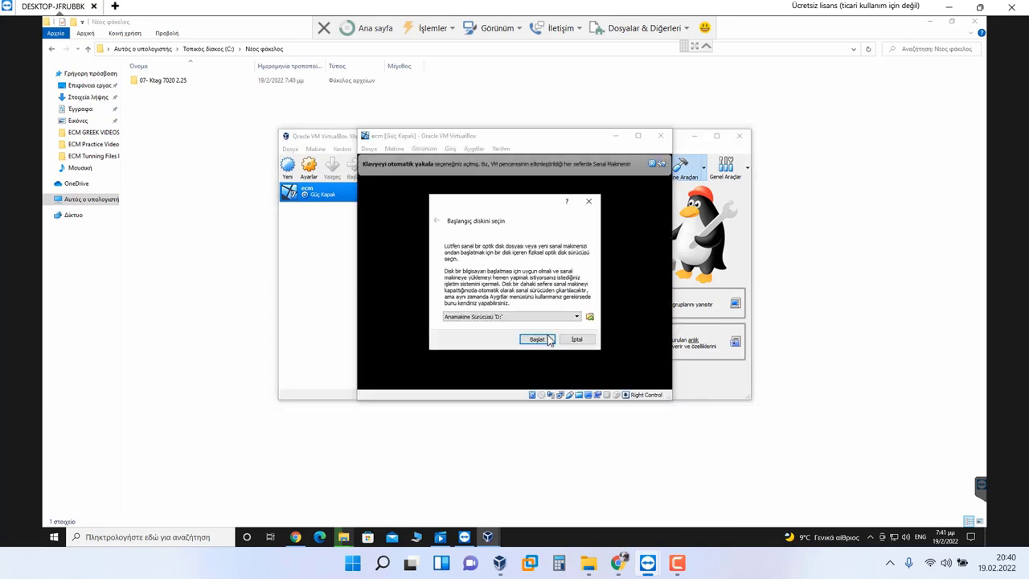
click(588, 319)
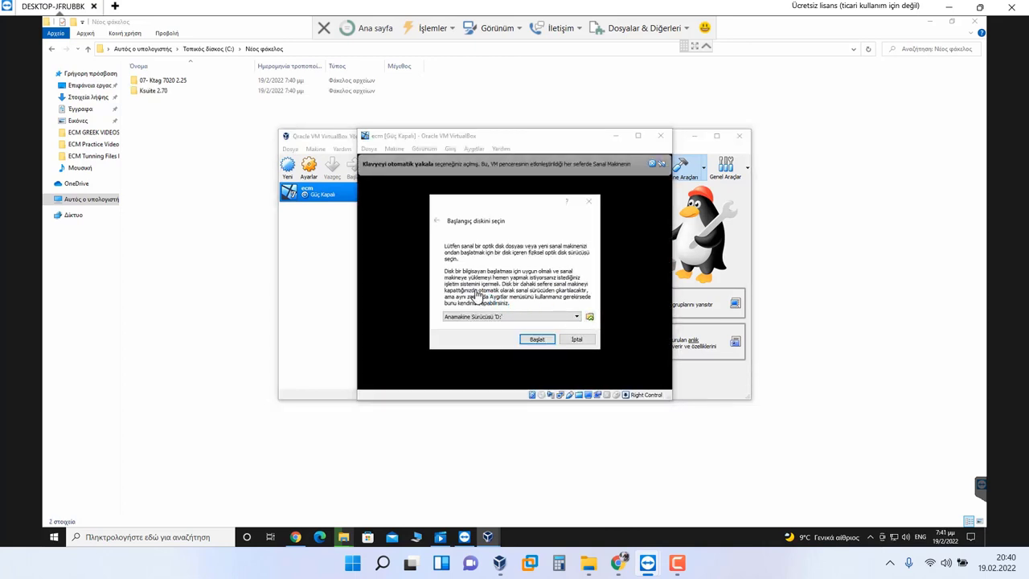
click(466, 388)
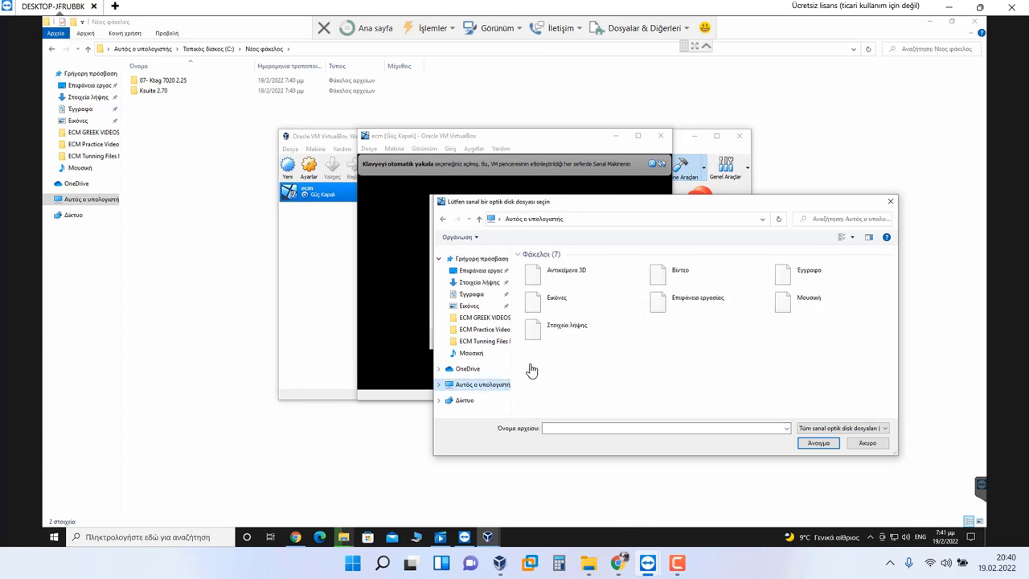
double_click(570, 397)
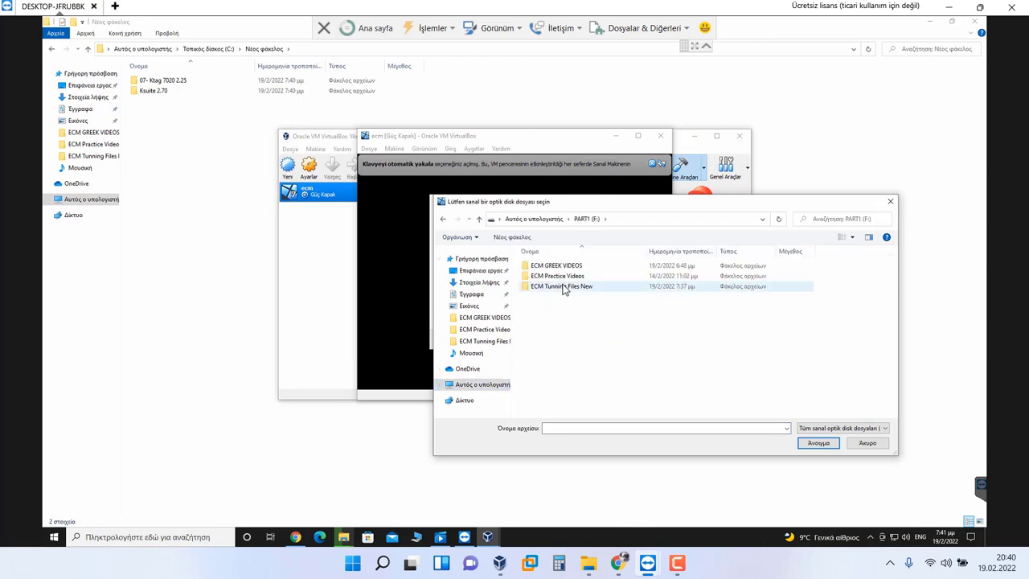
double_click(564, 287)
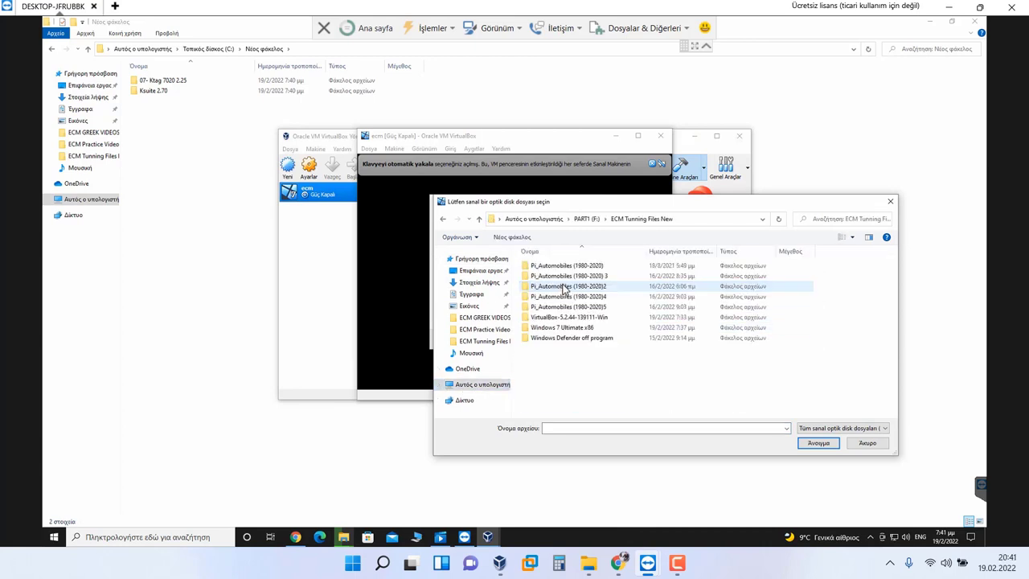
double_click(572, 328)
double_click(551, 278)
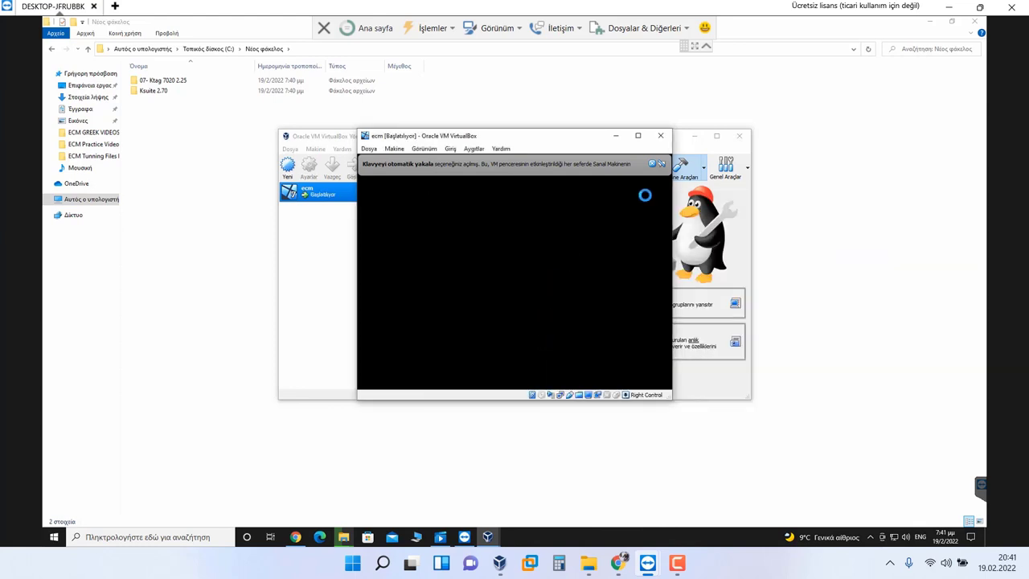
Step: Send a Ksuite shortcut from Ksuite 2.70\Ksuite 2.70 to the desktop
click(663, 165)
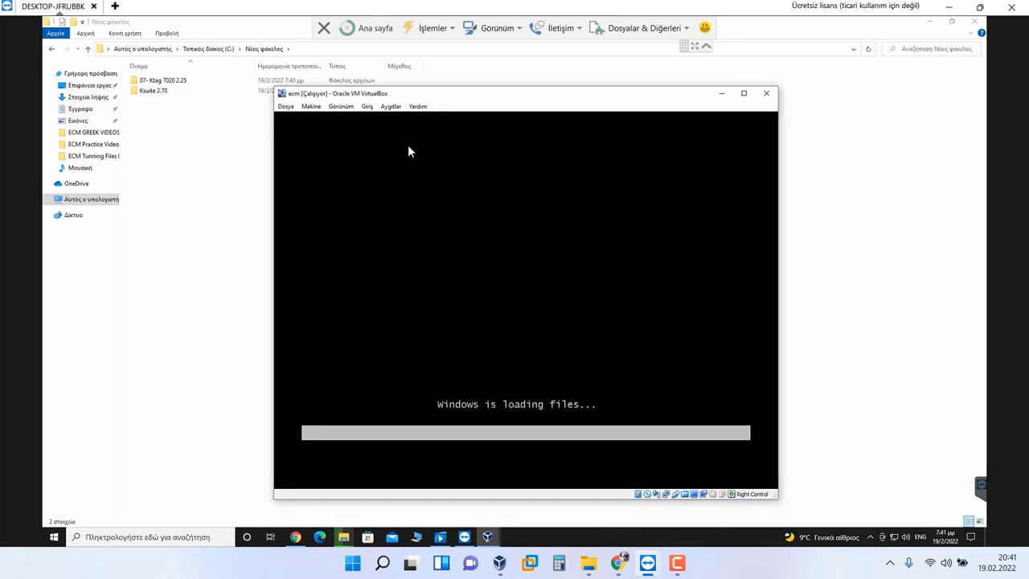
double_click(157, 91)
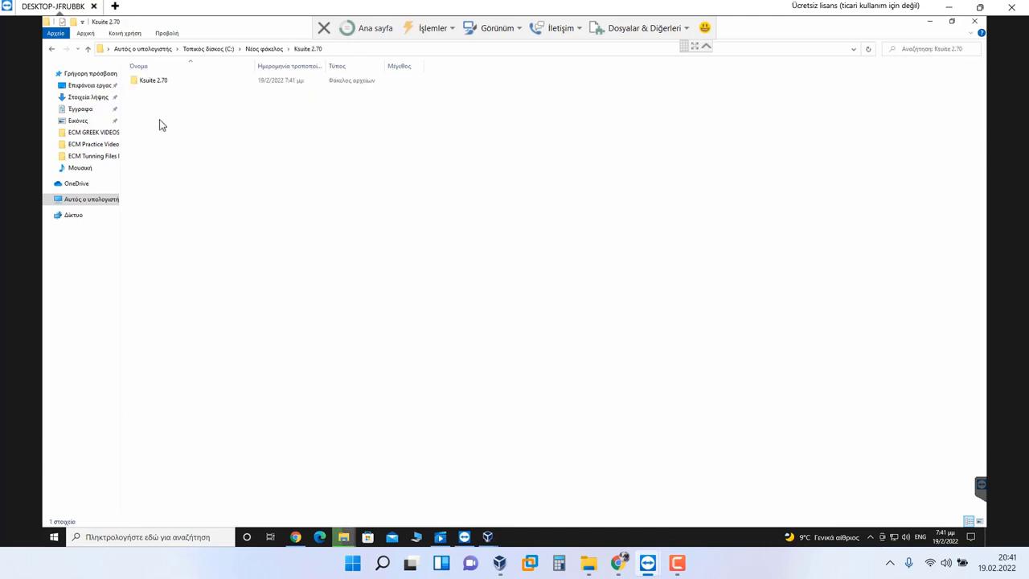
double_click(164, 83)
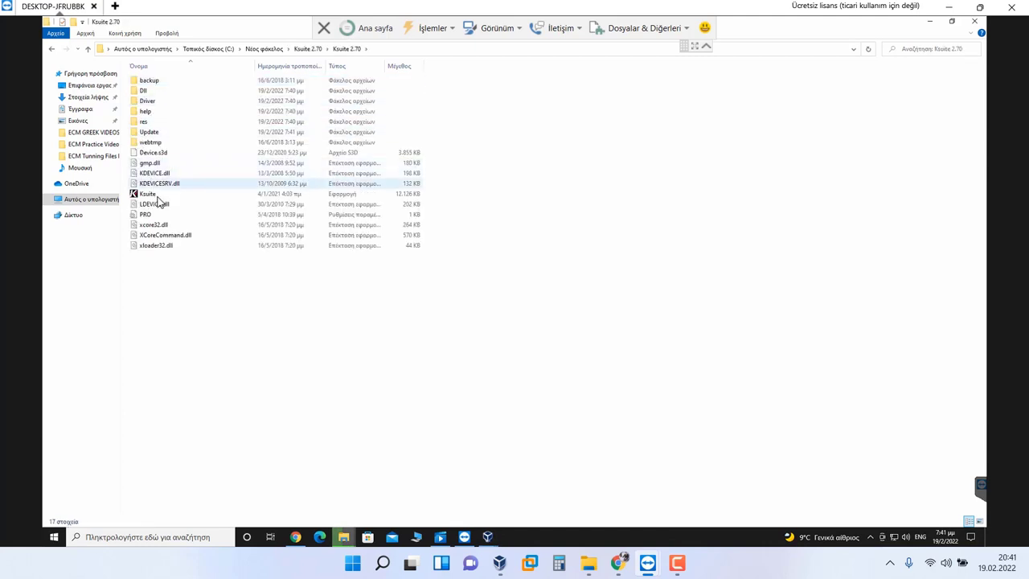
right_click(157, 197)
mouse_move(220, 337)
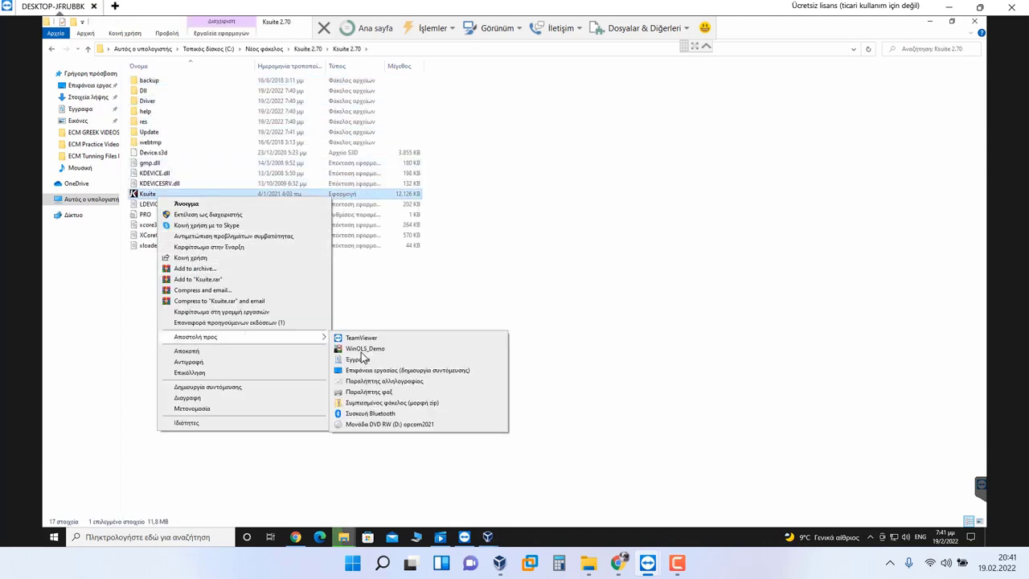
click(375, 369)
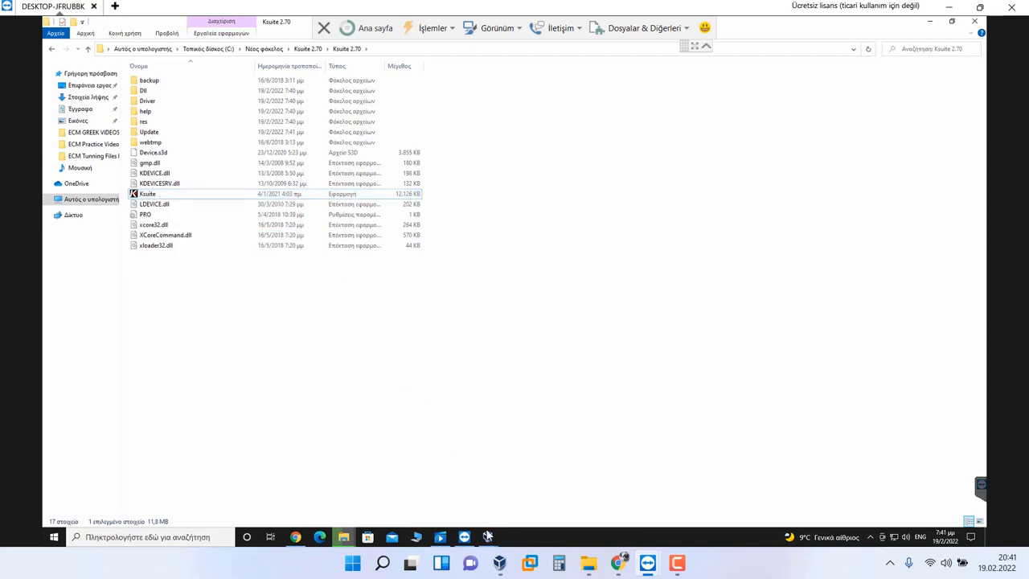
Step: Check and reposition the ecm VM window, minimize the deletion progress, and return to Ksuite 2.70
mouse_move(488, 536)
click(526, 476)
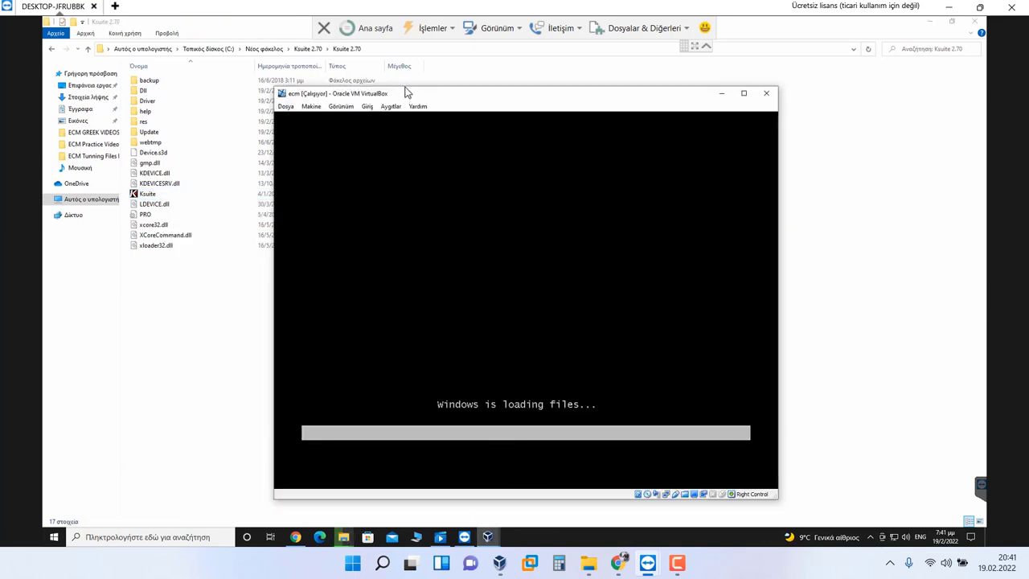
drag(403, 94, 409, 77)
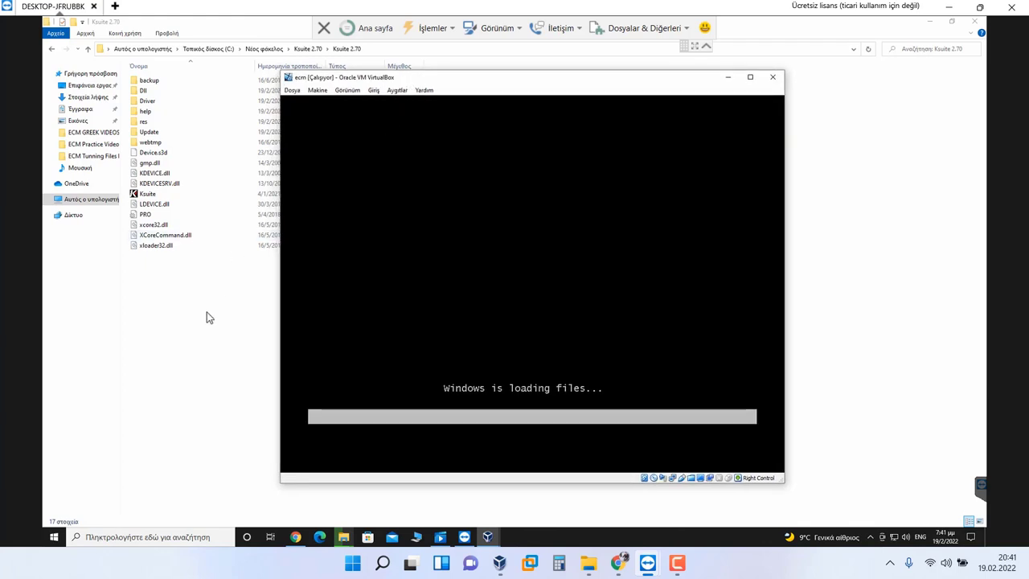
mouse_move(344, 536)
click(400, 491)
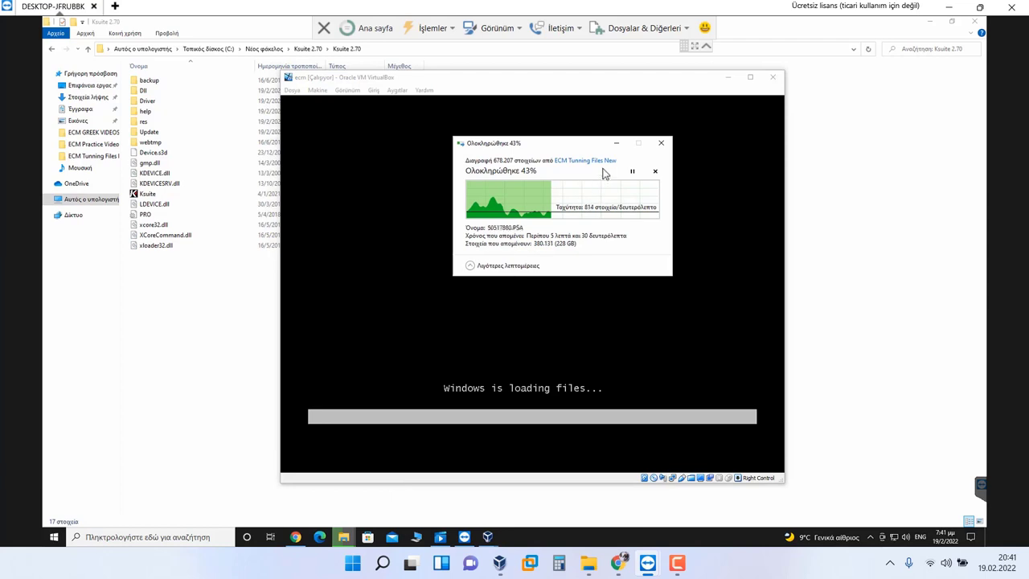
click(616, 143)
click(194, 299)
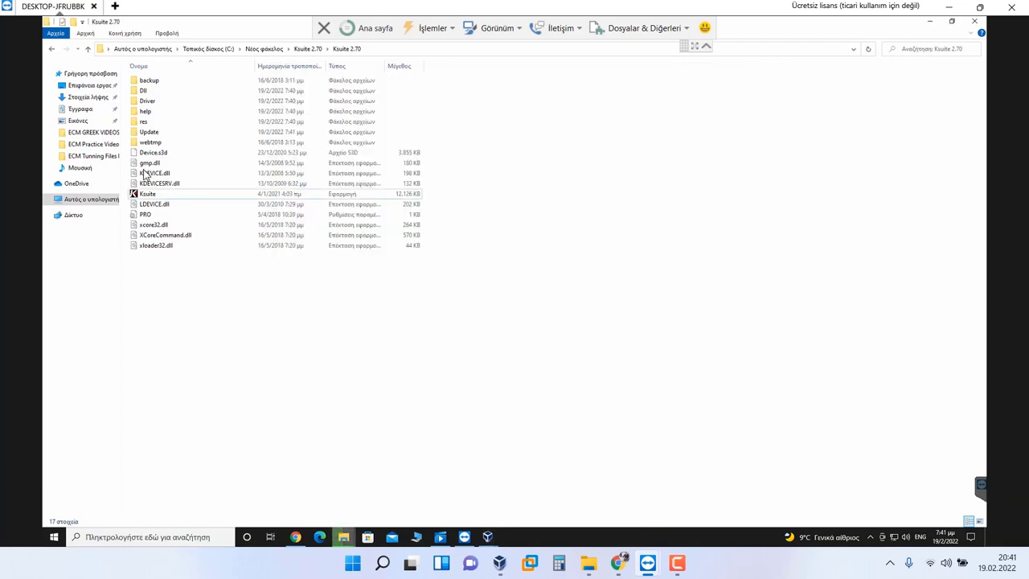
Step: In the Driver folder, run vcredist_x86 and close its Visual C++ license prompt
double_click(163, 103)
double_click(166, 93)
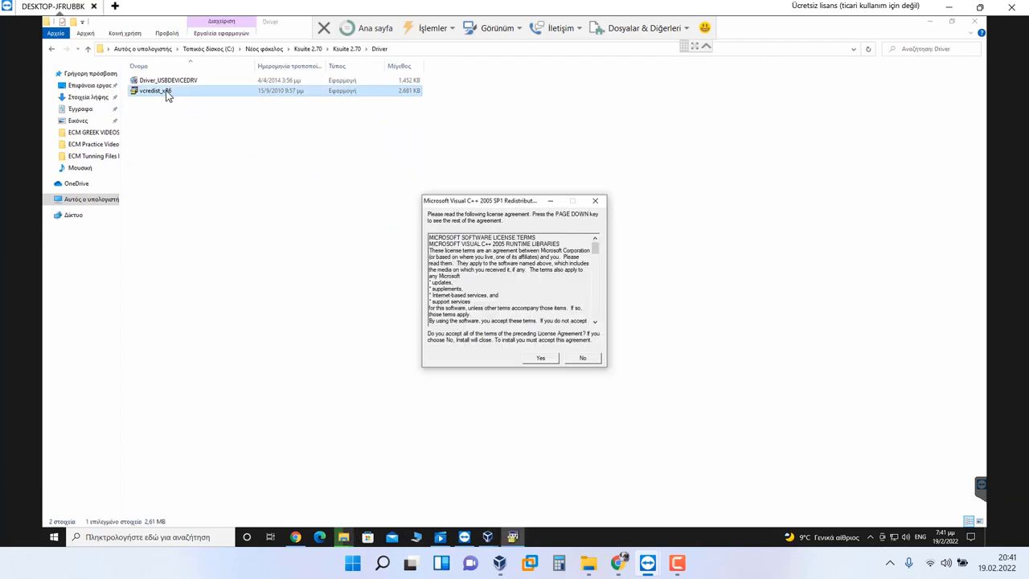
click(594, 200)
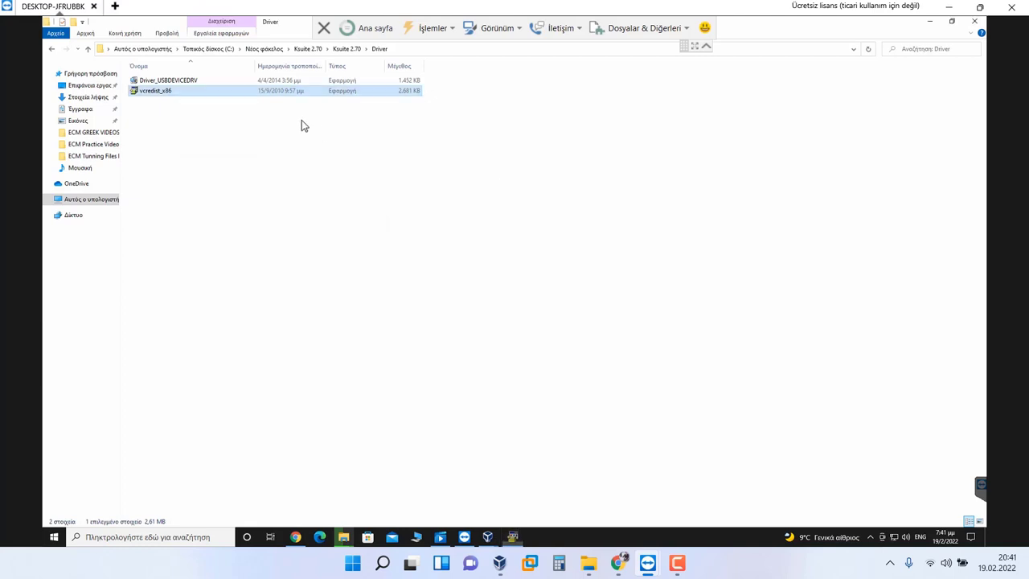
Step: Install Driver_USBDEVICEDRV in U.S. English with the default destination, approving and finishing setup
click(197, 81)
double_click(197, 82)
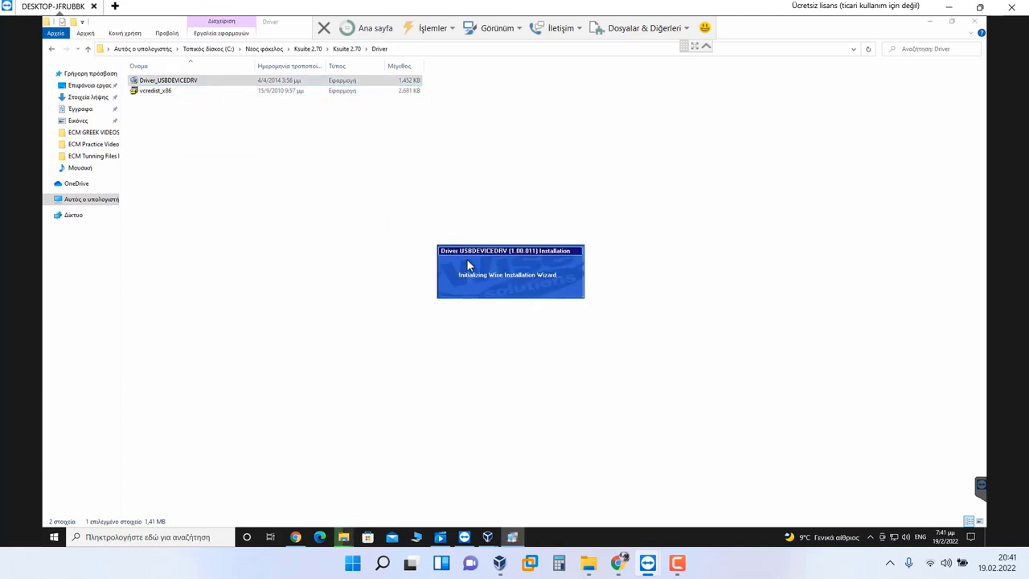
click(468, 330)
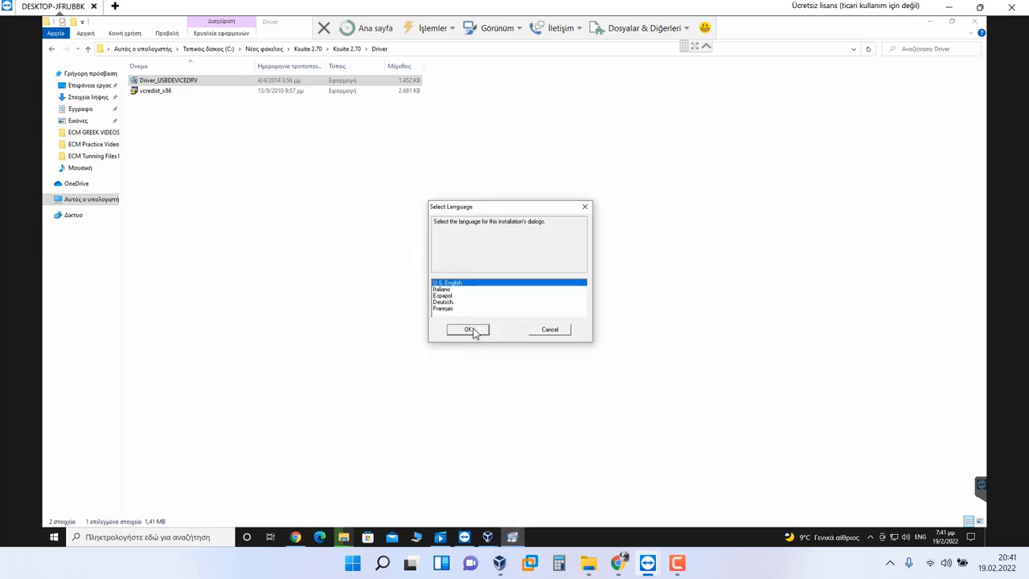
click(553, 349)
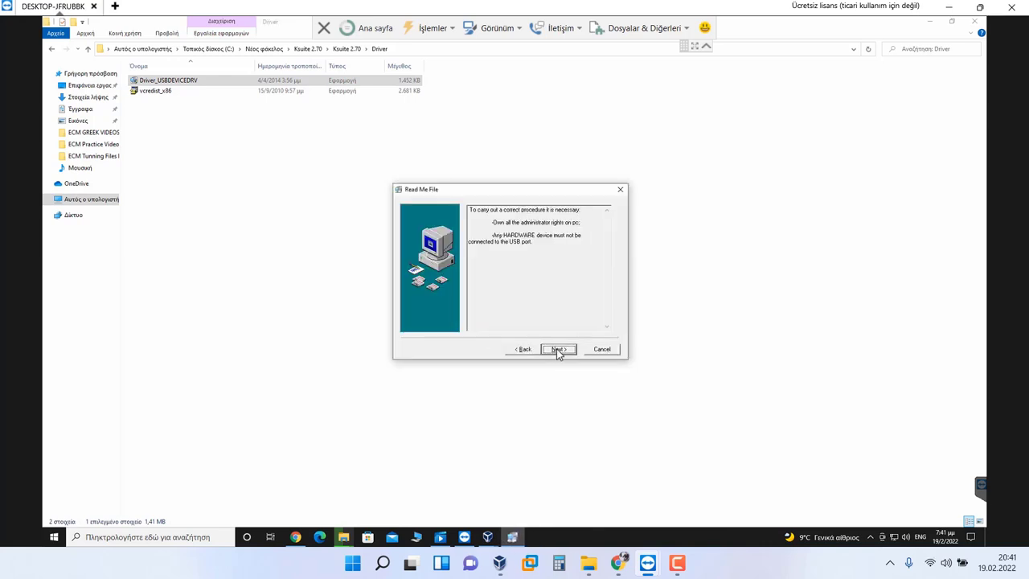
click(556, 351)
click(557, 351)
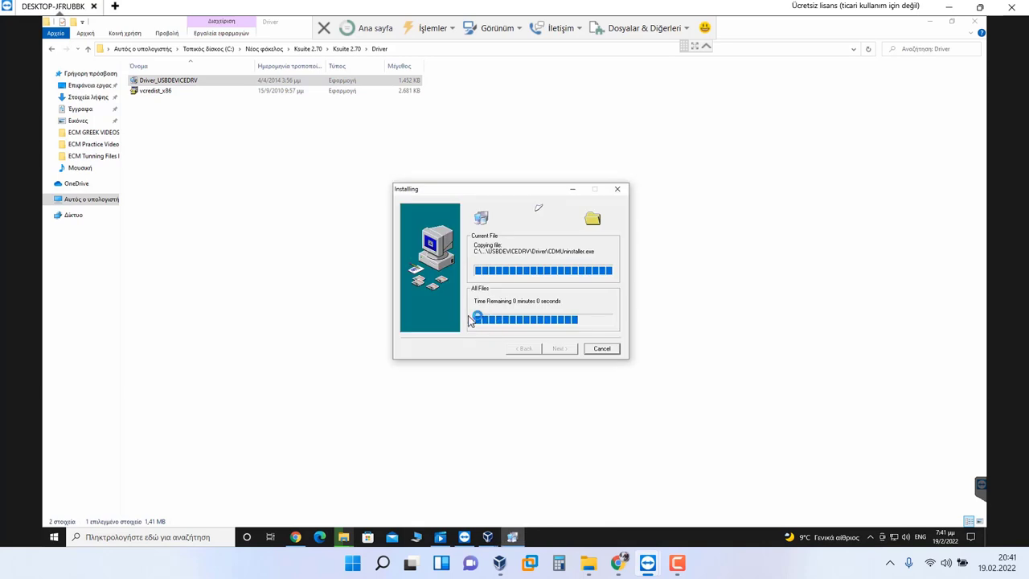
click(568, 274)
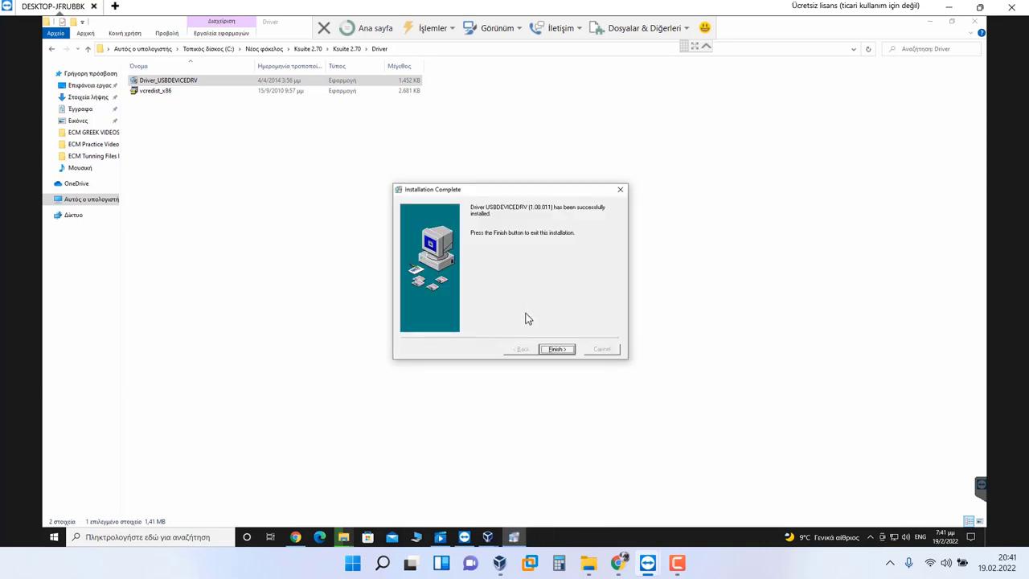
click(557, 348)
click(291, 193)
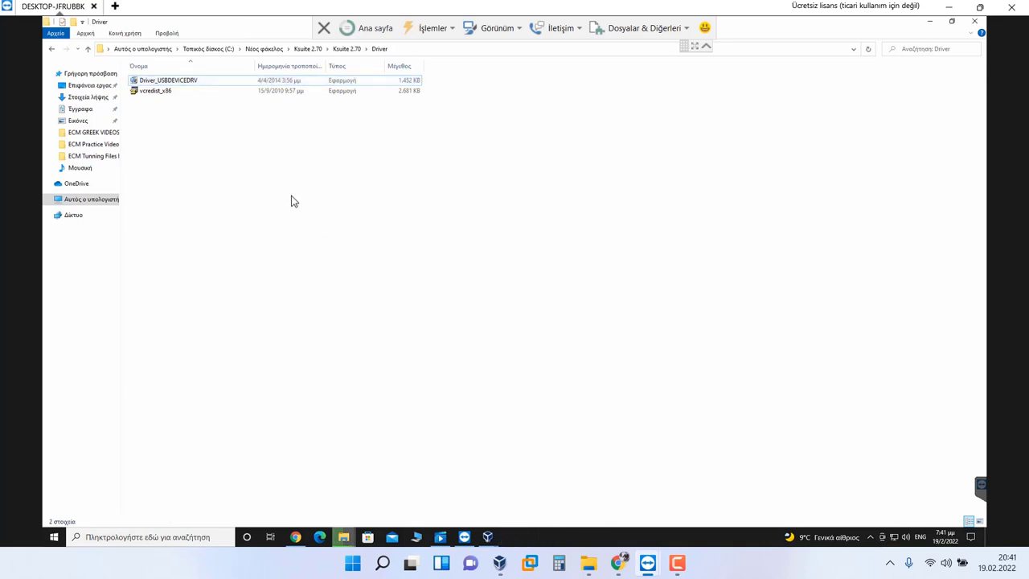
Step: Close the Driver folder and rename the two Ksuite shortcuts to ktag 2.25 and kess 2.70
click(973, 22)
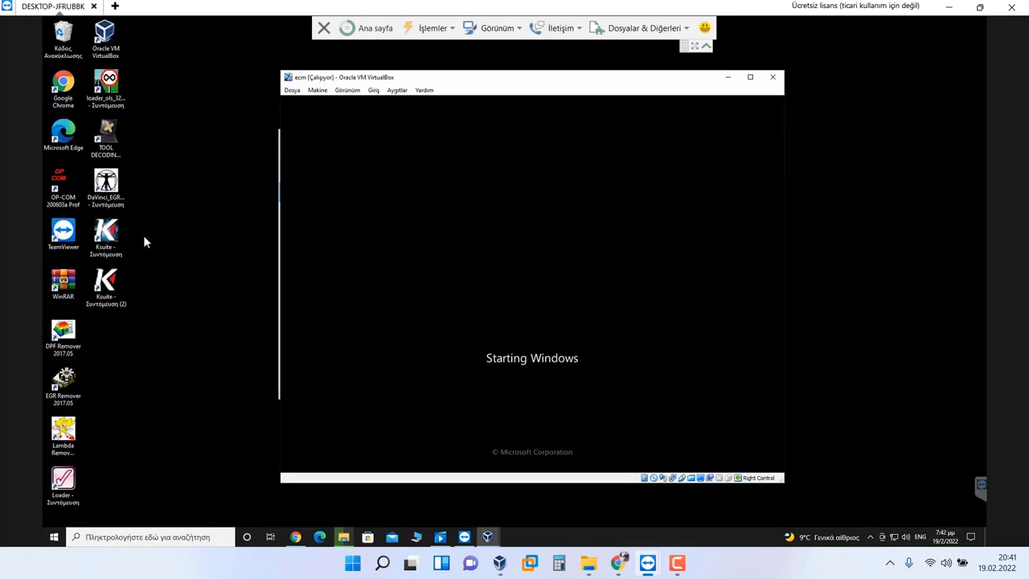
click(117, 238)
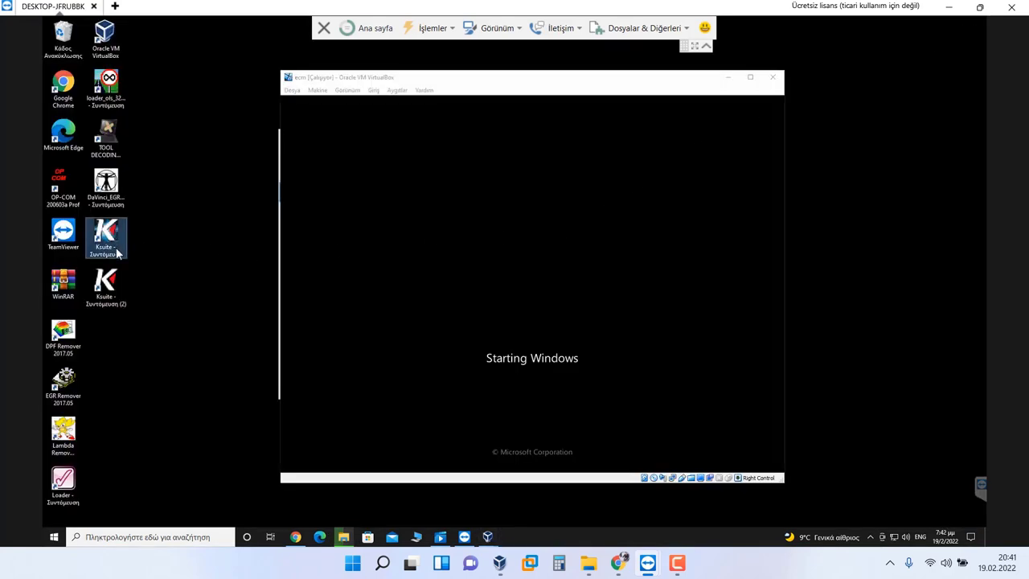
click(118, 251)
text(ktag )
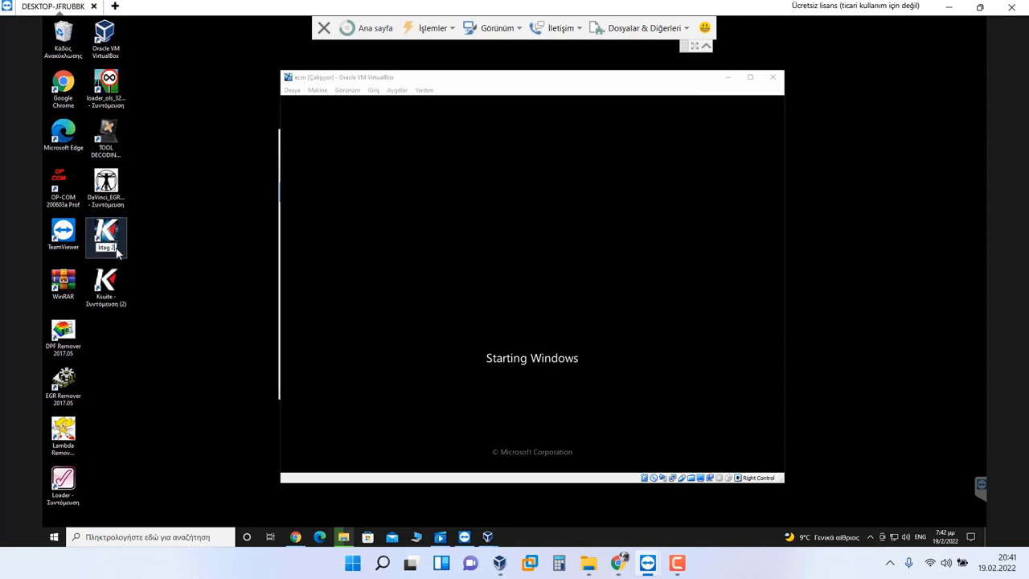
text(2.25)
key(Return)
click(122, 278)
key(F2)
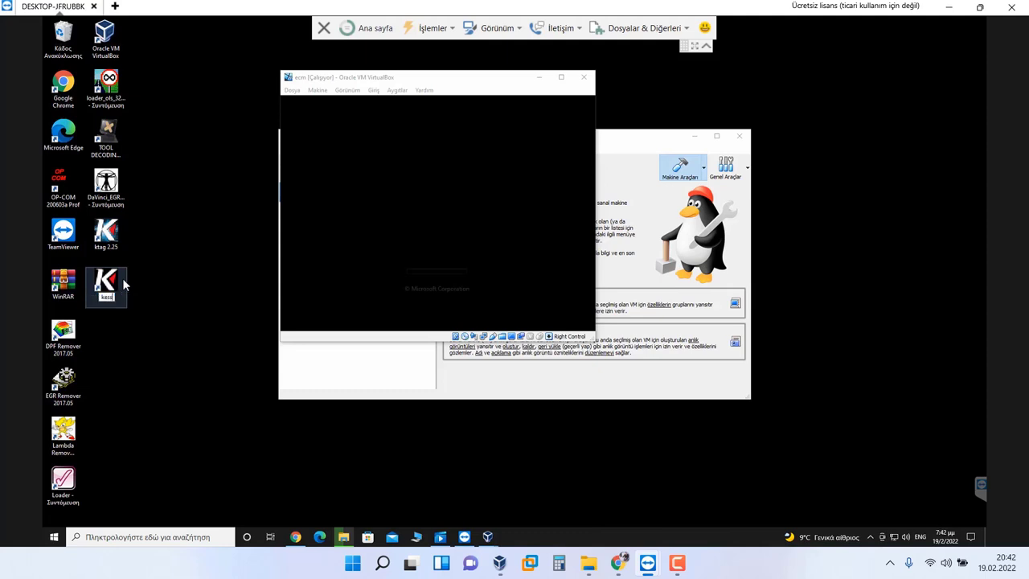
key(Escape)
text(kess 2.70)
key(Return)
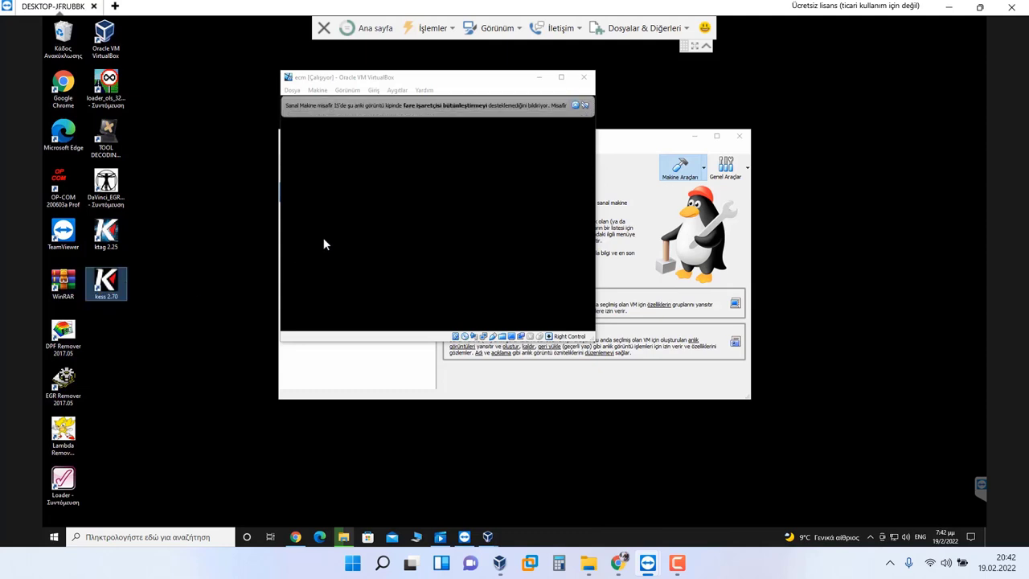
Step: Rename the DaVinci, decoding tool and OLS loader shortcuts to davinci, volta and winols
click(120, 187)
key(F2)
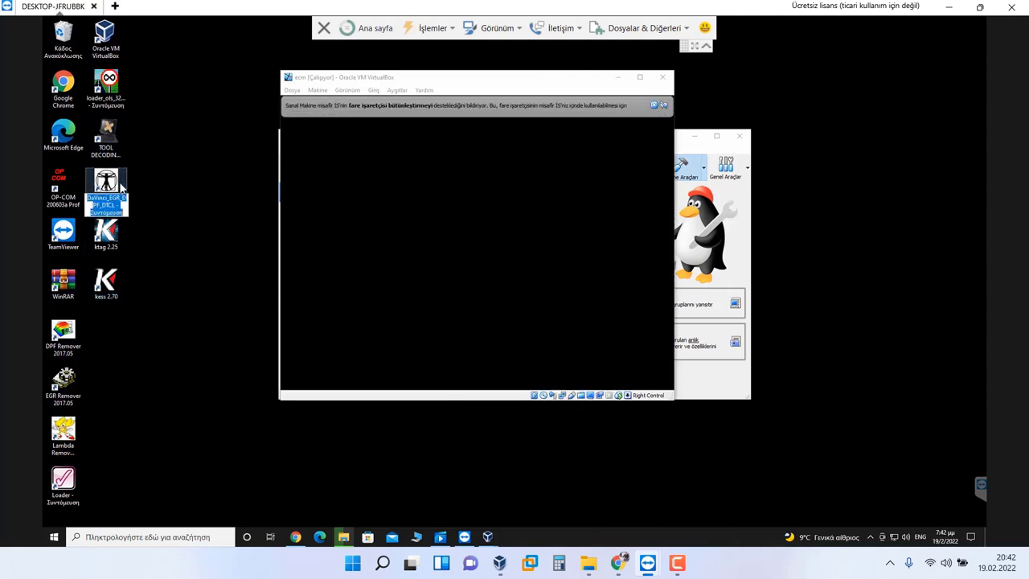
text(davinci)
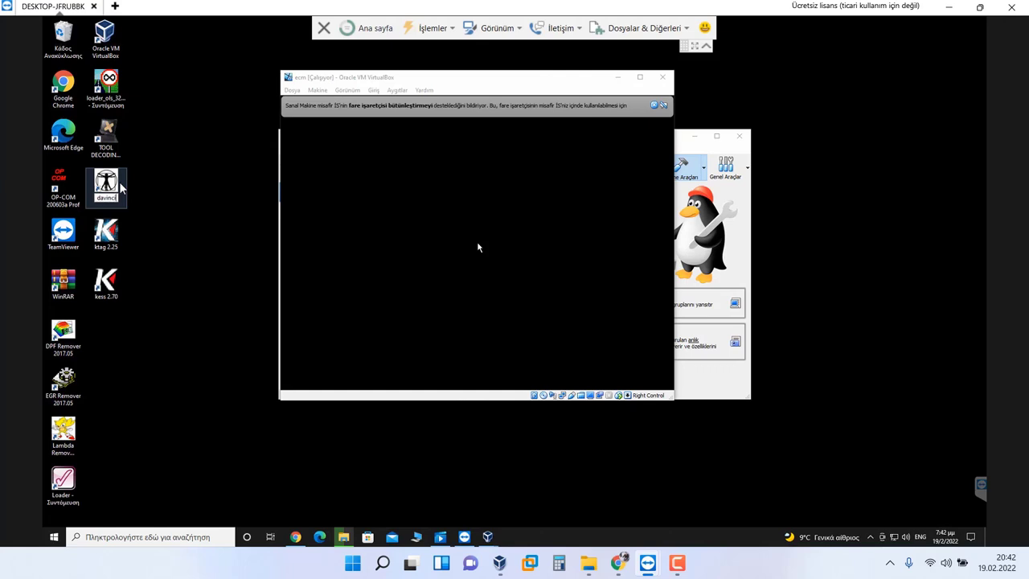
key(Return)
click(115, 155)
key(F2)
text(volta)
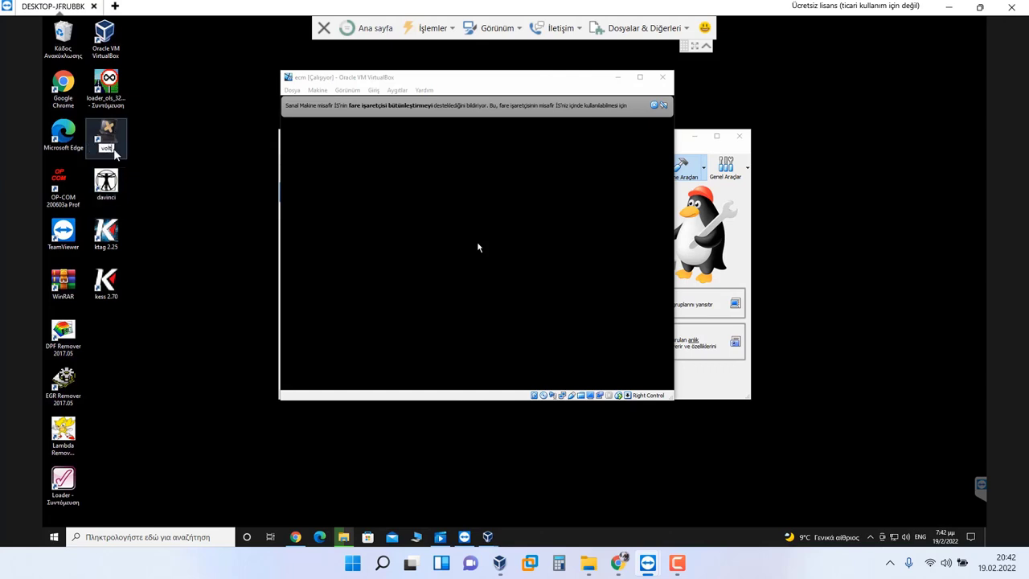
key(Return)
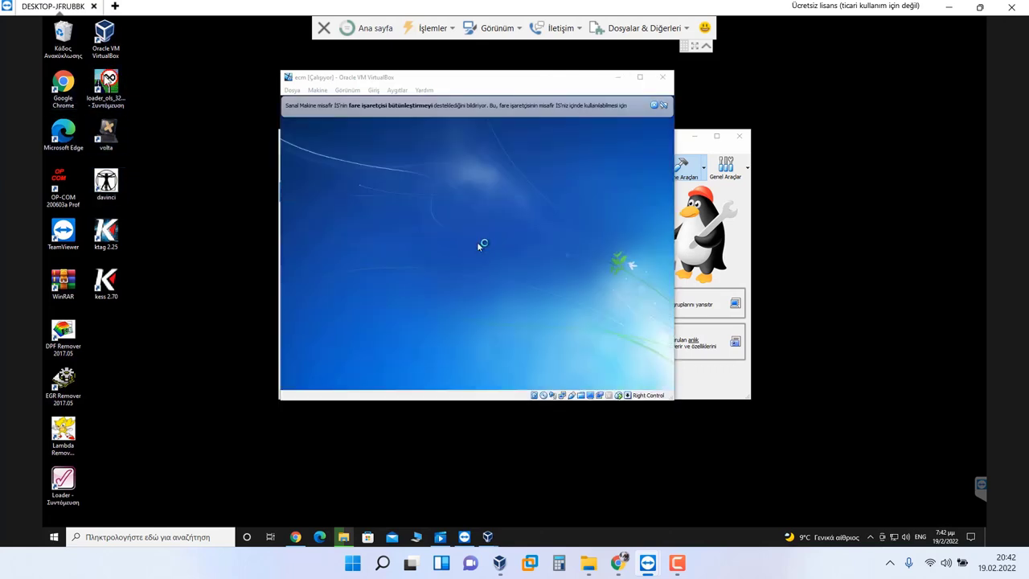
key(w)
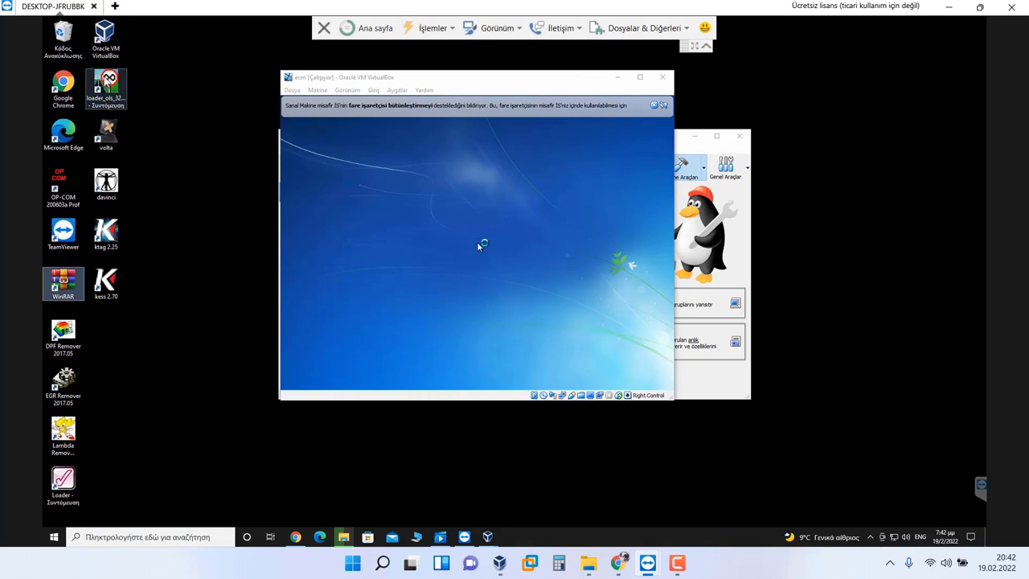
key(l)
key(F2)
text(w)
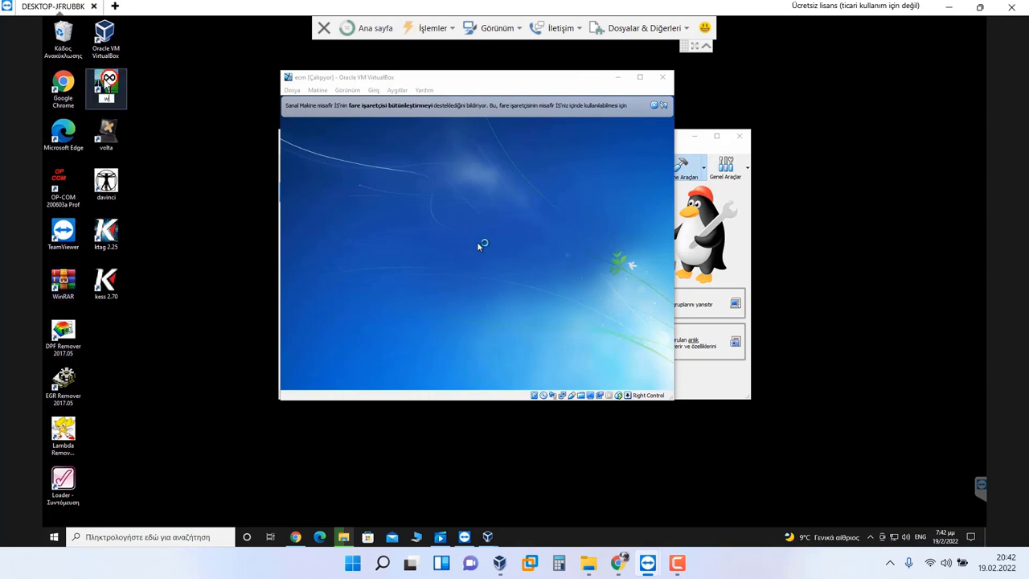
text(inols)
key(Return)
Step: Rename the VirtualBox shortcut to ecm titanium, then start the Türkçe Windows 7 install in the VM
click(108, 39)
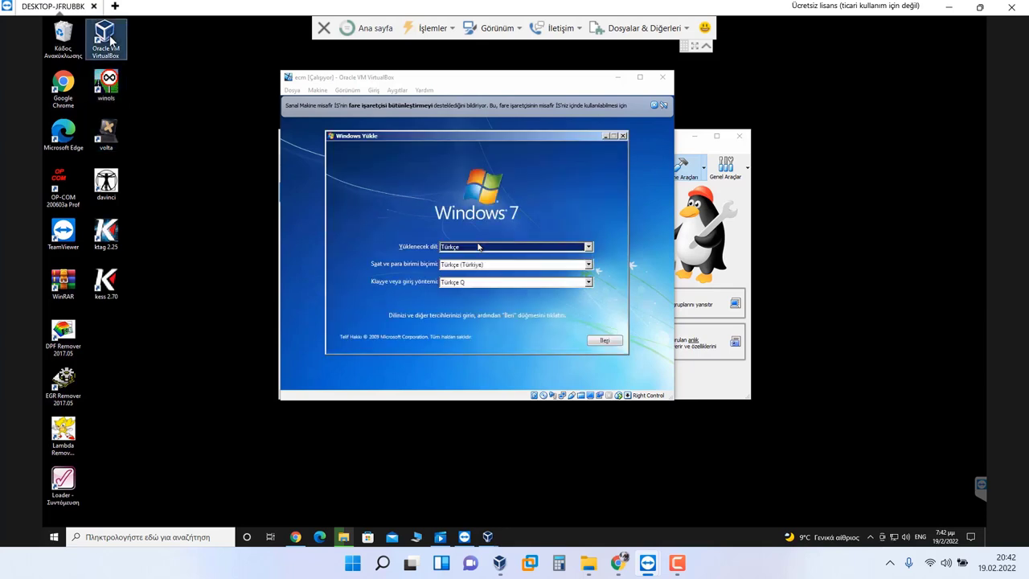
key(F2)
text(ecm ti)
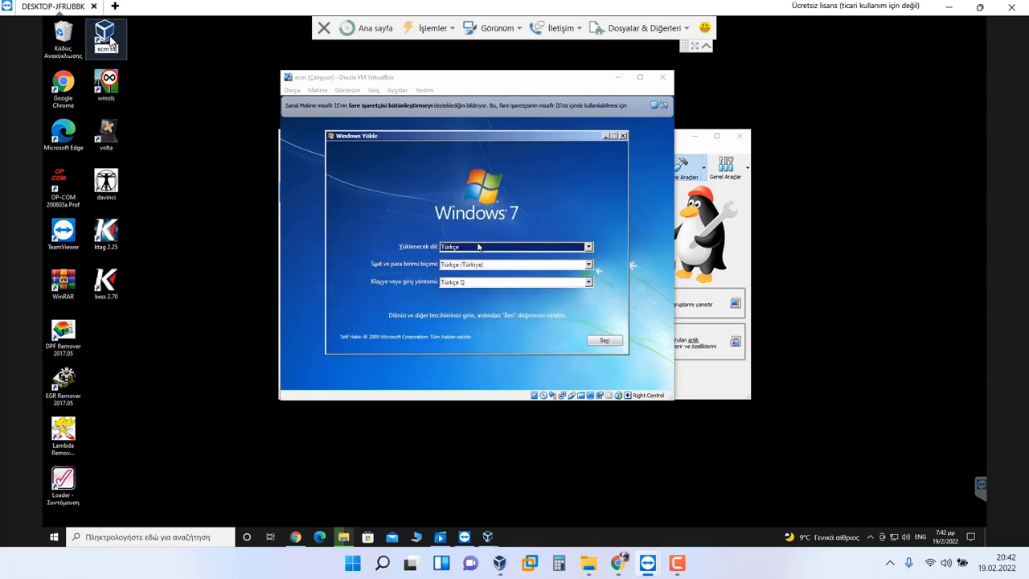
text(tanium)
key(Return)
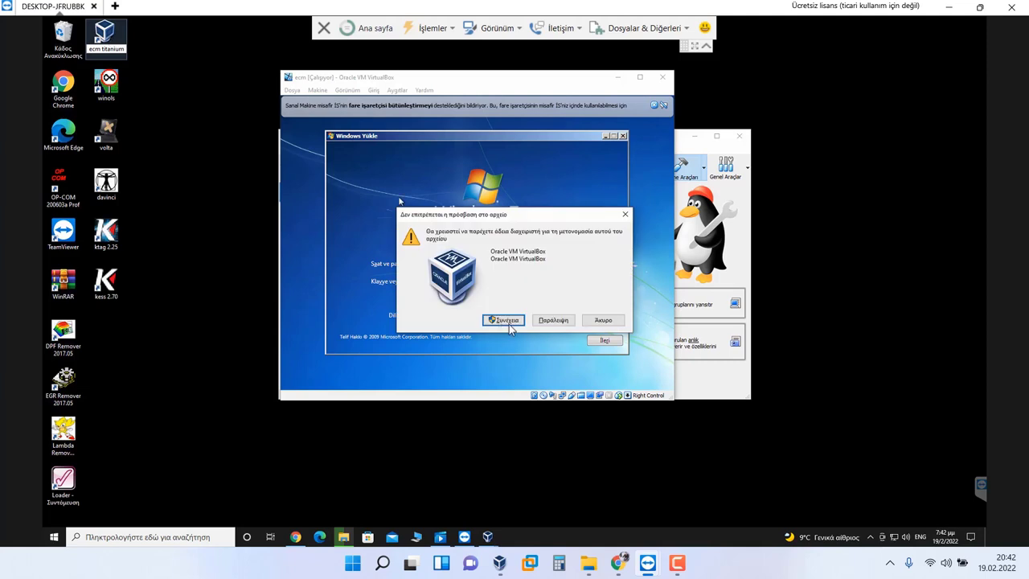
click(509, 321)
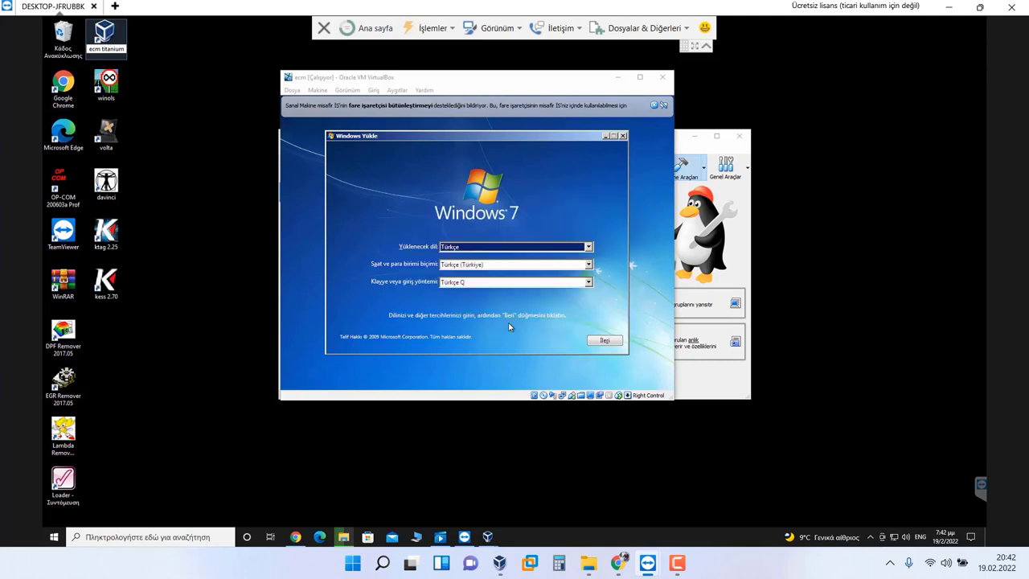
click(609, 339)
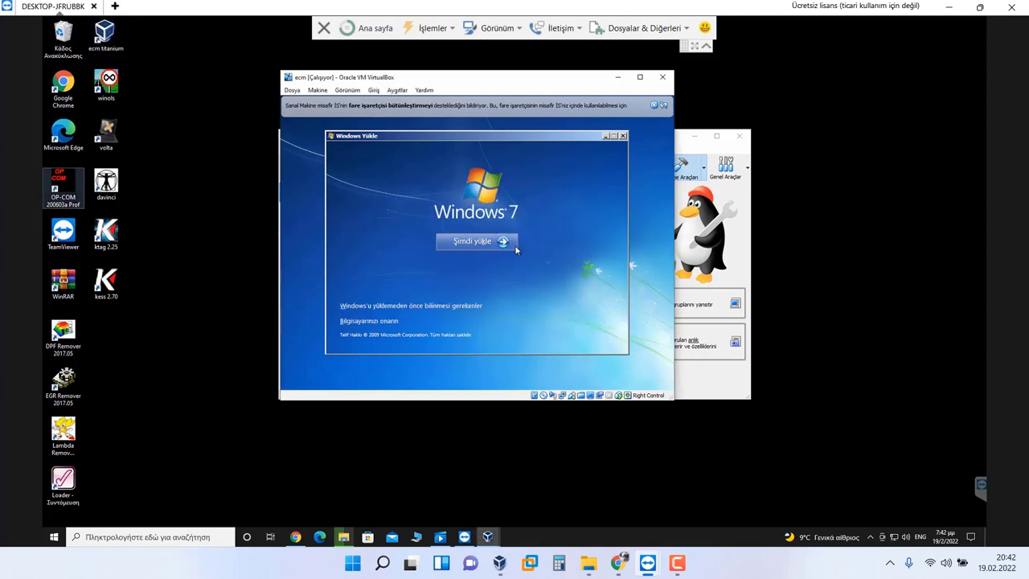
click(501, 242)
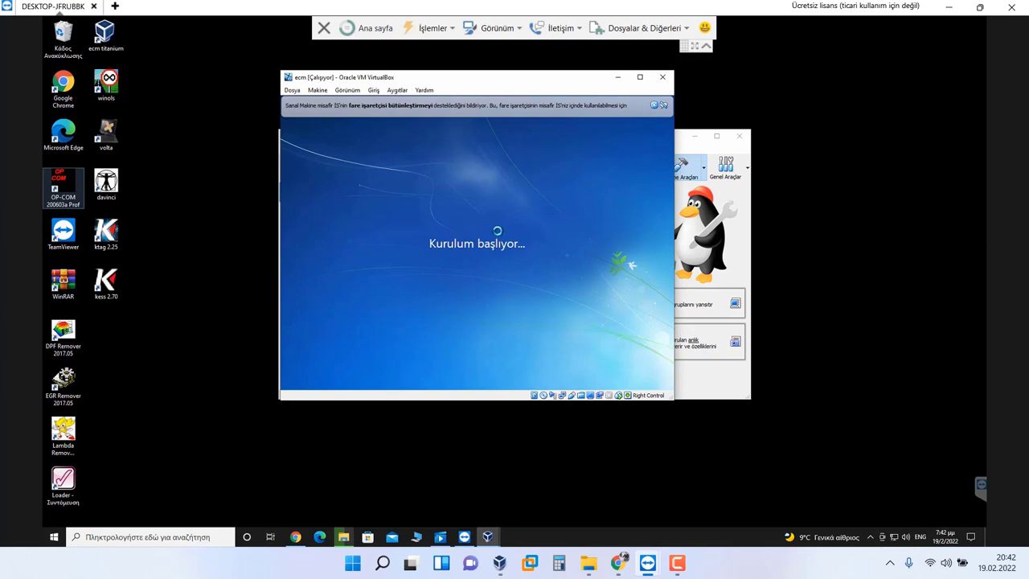
Step: Rename the Loader shortcut to ecusafe 2.0
click(62, 479)
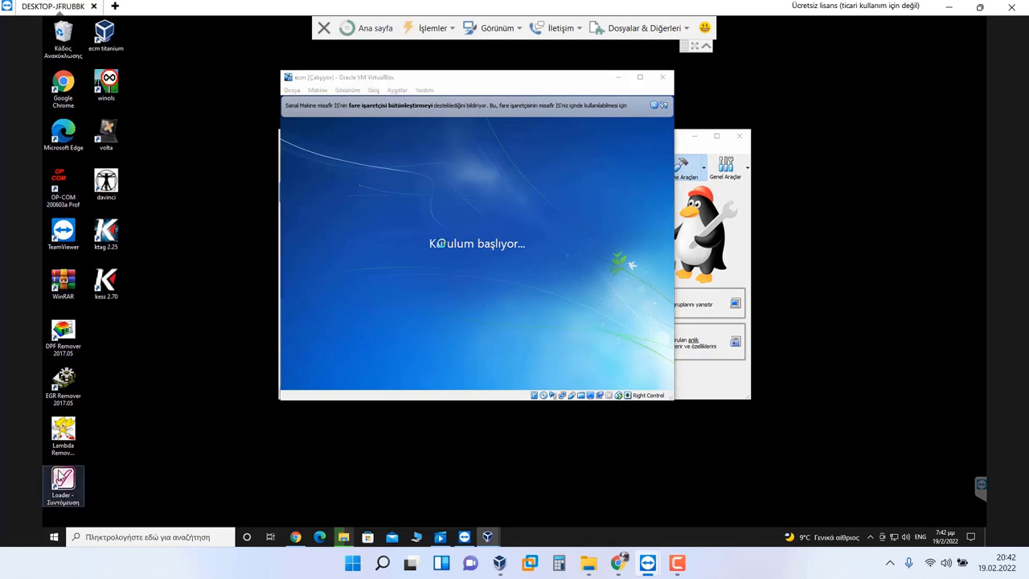
key(F2)
text(ecusafe 2)
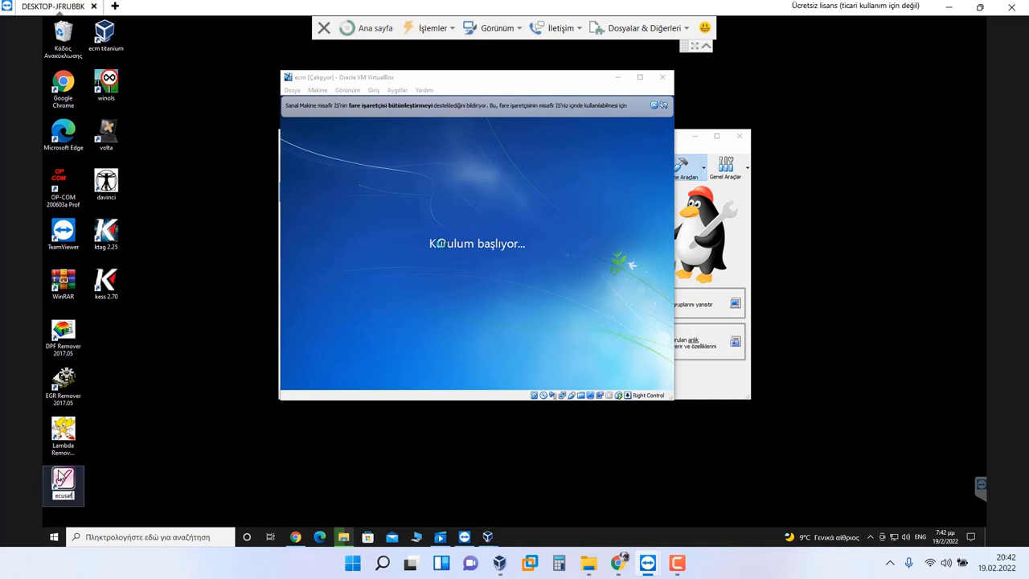
text(.0)
key(Return)
click(136, 379)
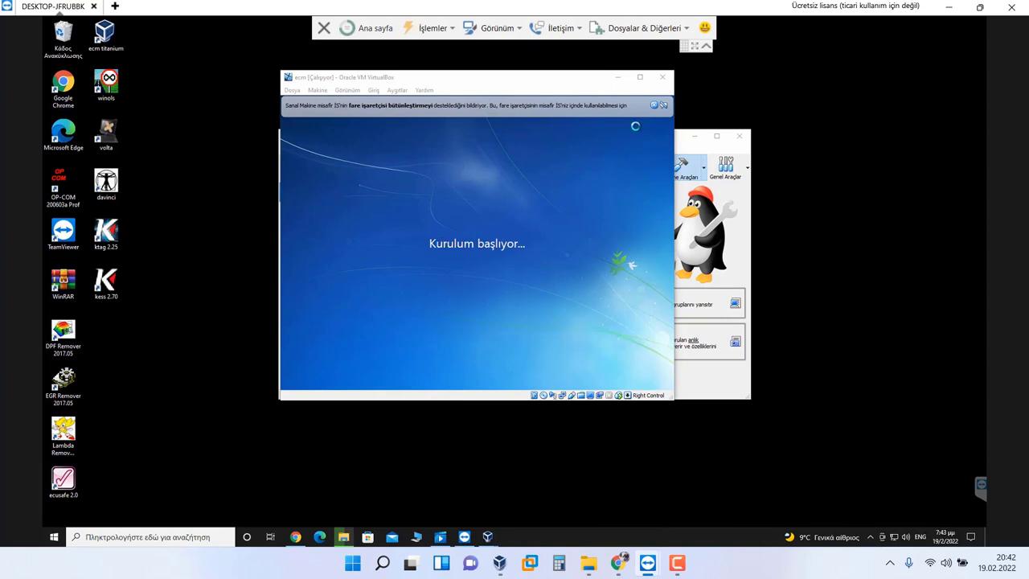
Step: Accept the license, choose Özel (gelişmiş) and install to Disk 0's 32.0 GB Ayrılmamış Alan
click(663, 105)
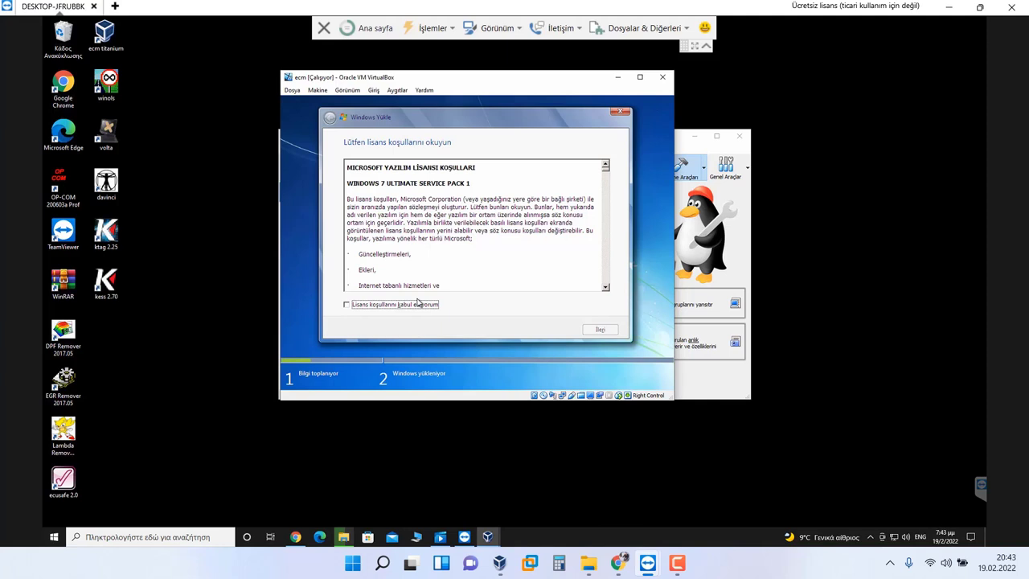
click(437, 305)
click(611, 331)
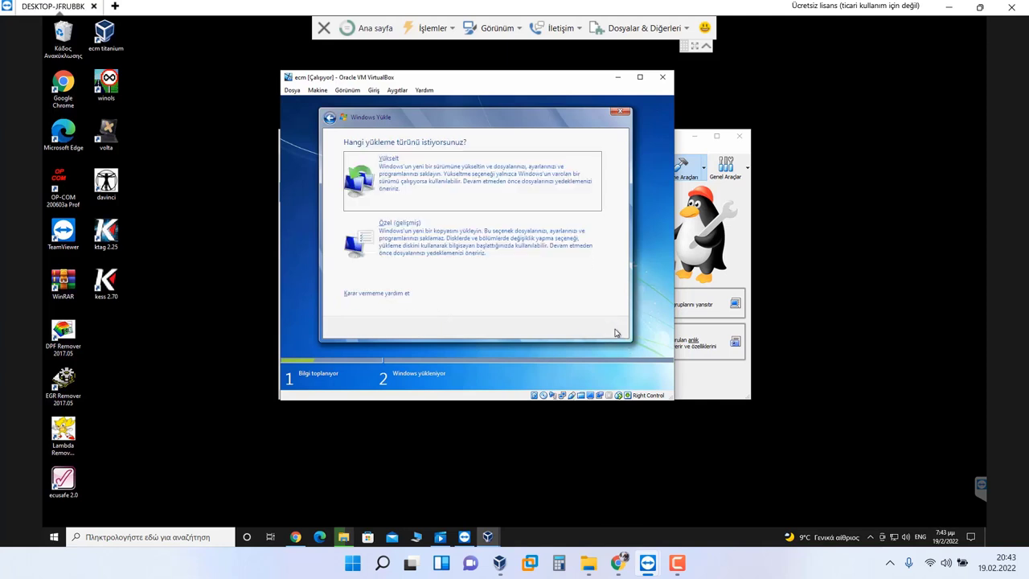
click(541, 271)
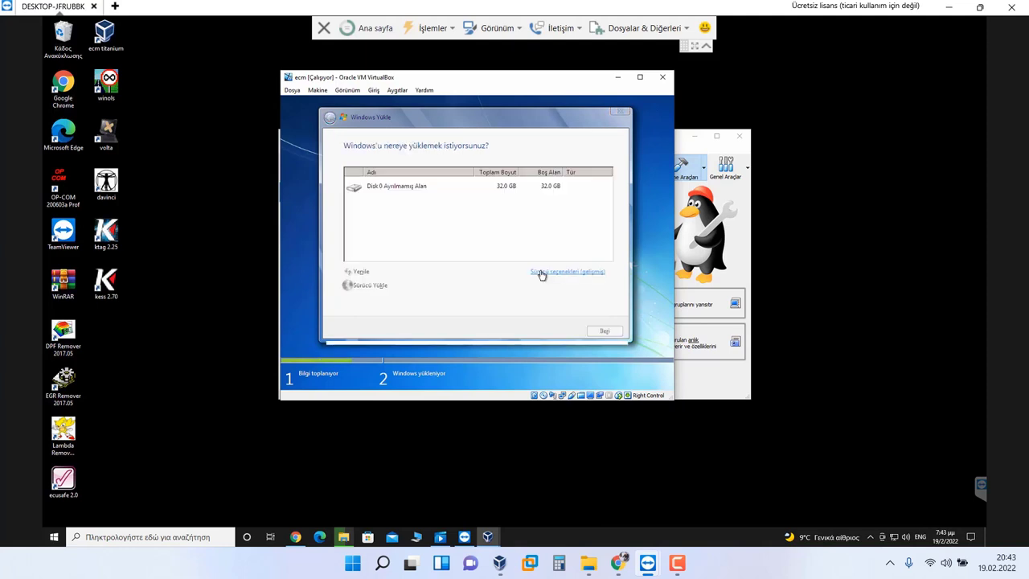
click(537, 189)
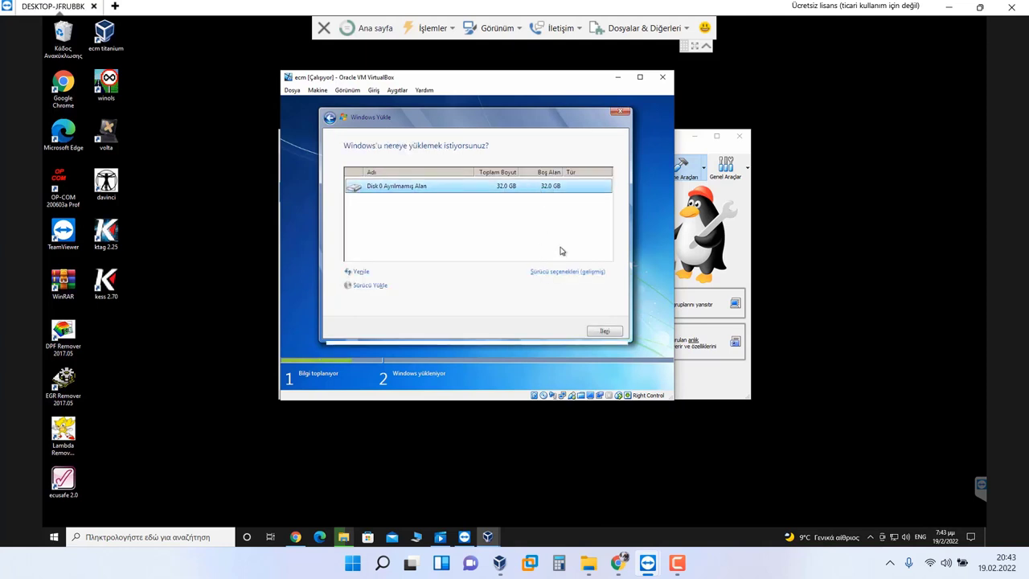
click(605, 330)
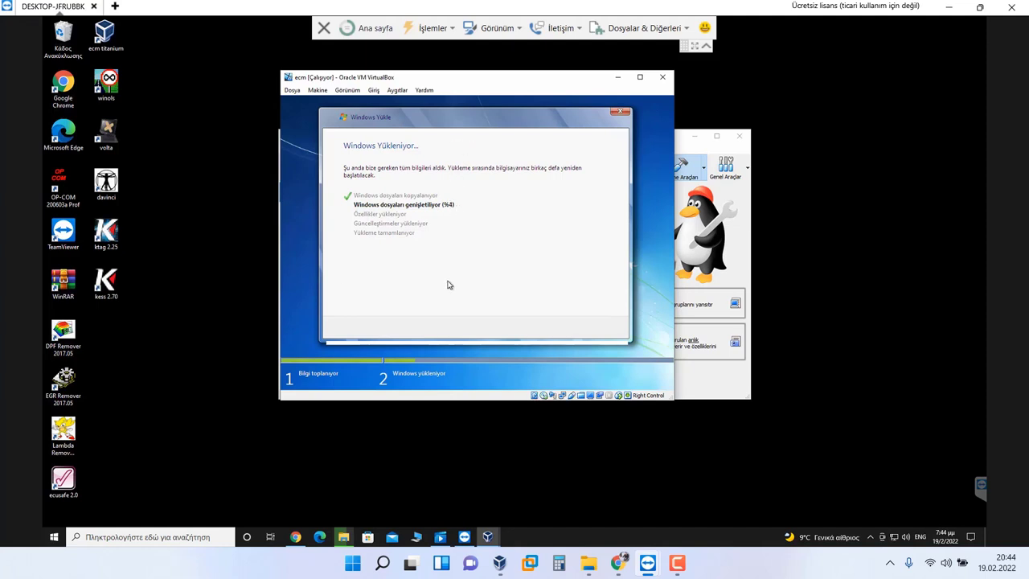
Step: After Windows files finish expanding, reboot the ecm VM with Şimdi yeniden başlat
click(676, 563)
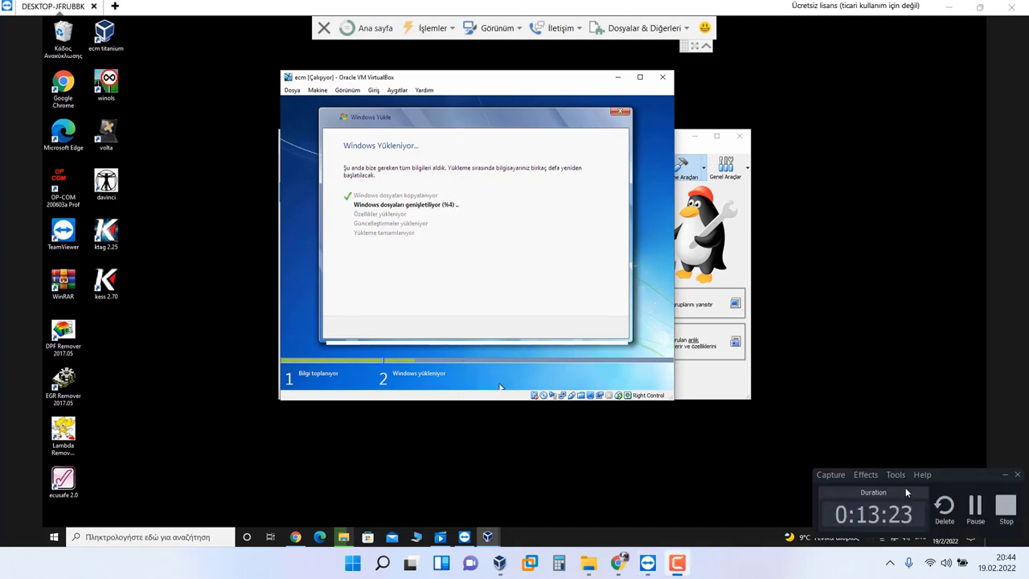
click(975, 505)
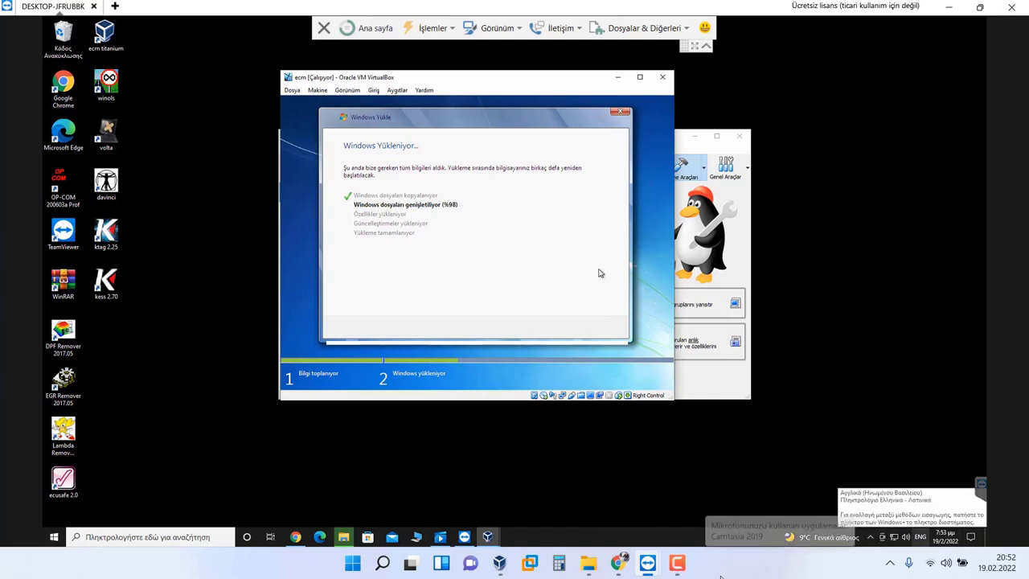
click(677, 563)
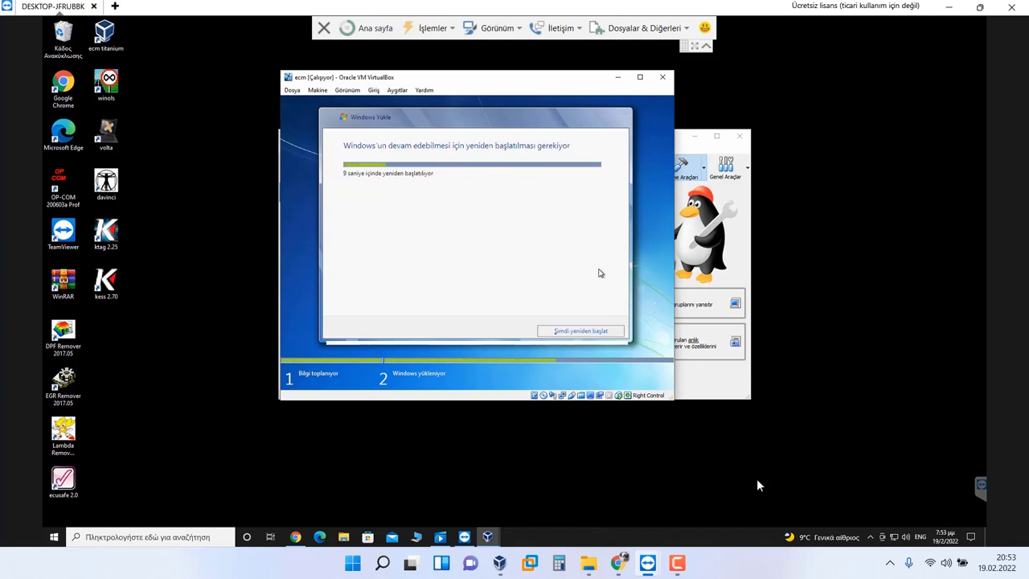
click(592, 331)
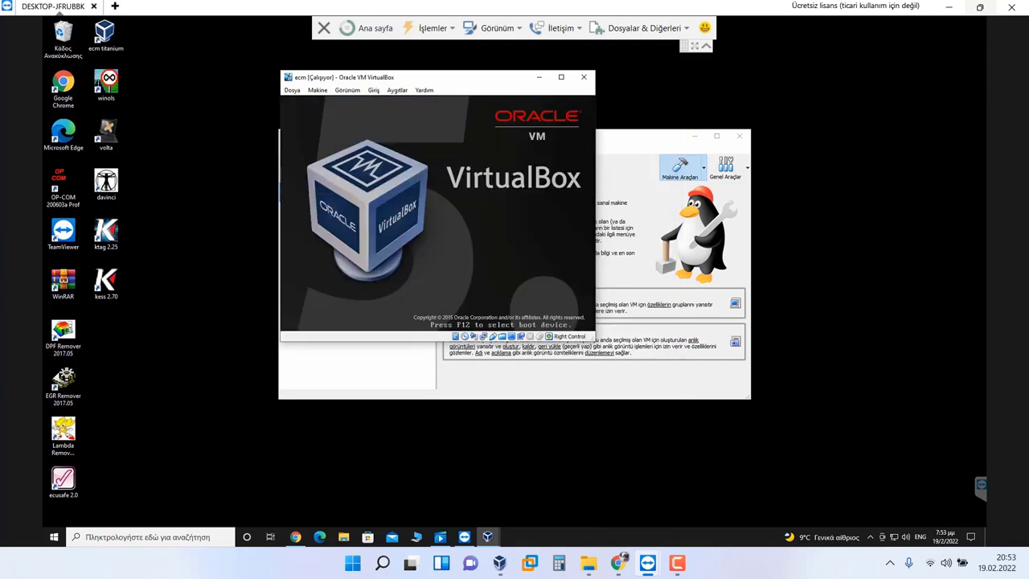
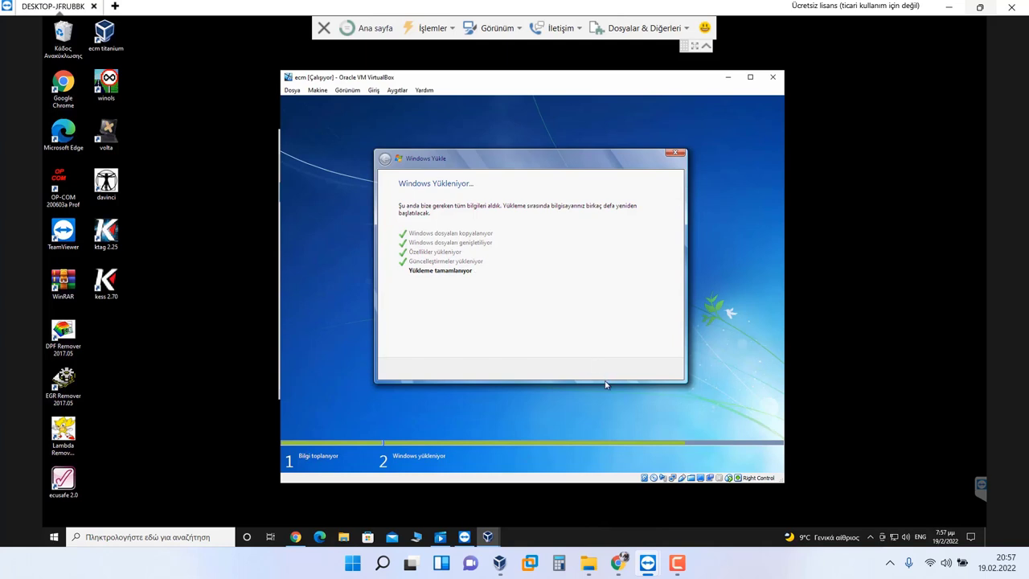
Step: Let Windows 7 setup in the 'ecm' VM run until installation finishes
click(683, 562)
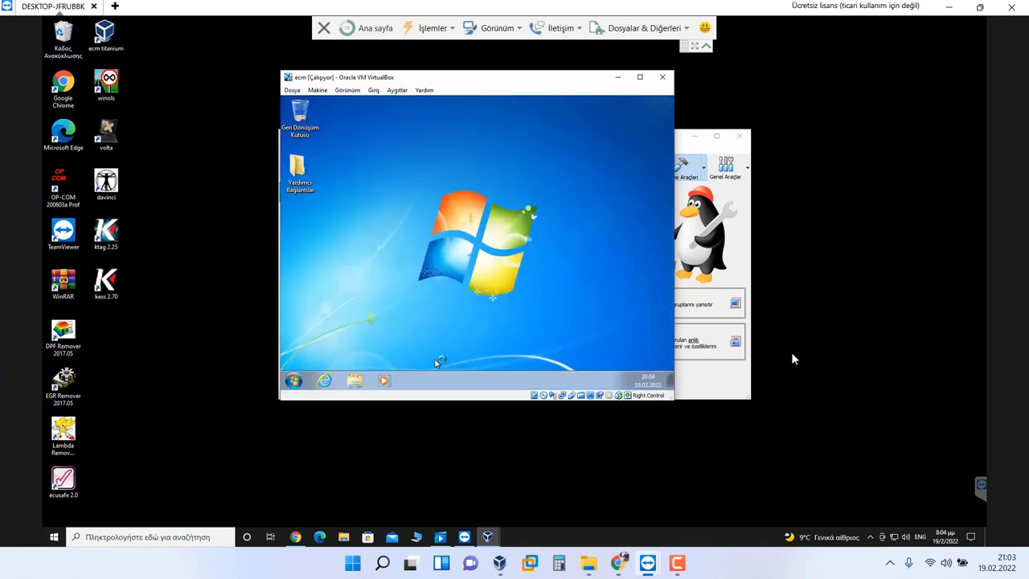
right_click(404, 126)
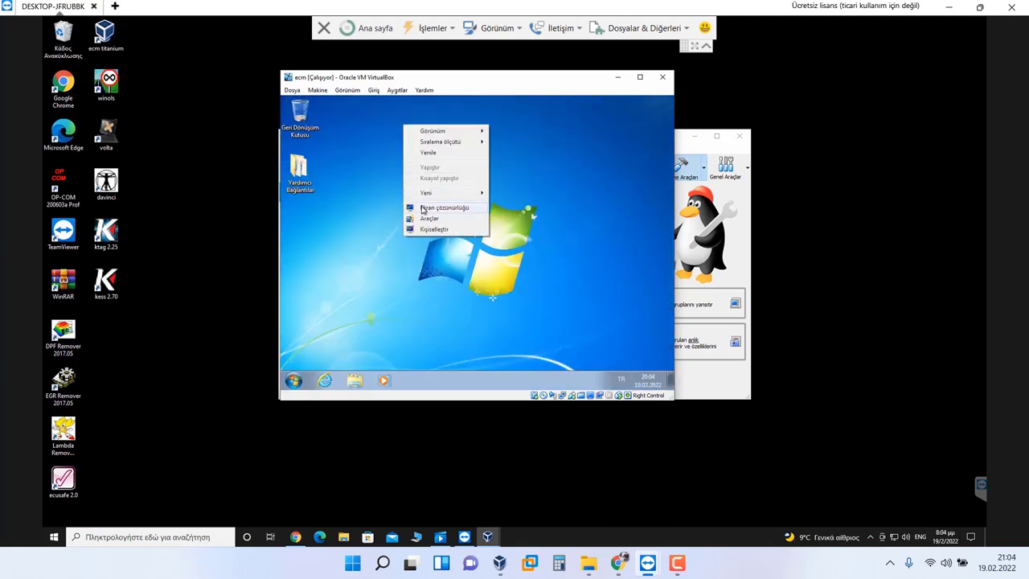
click(427, 220)
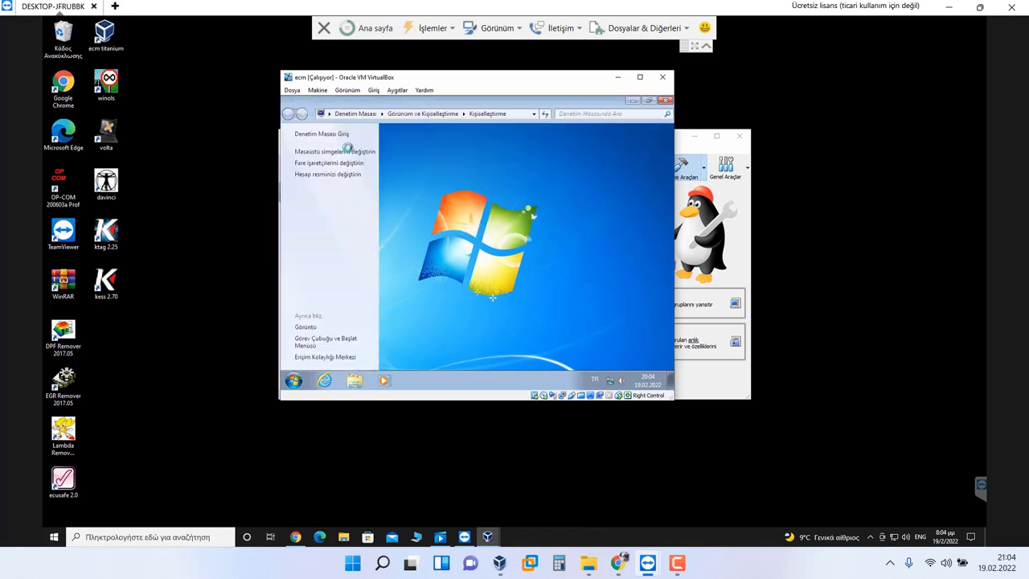
click(350, 151)
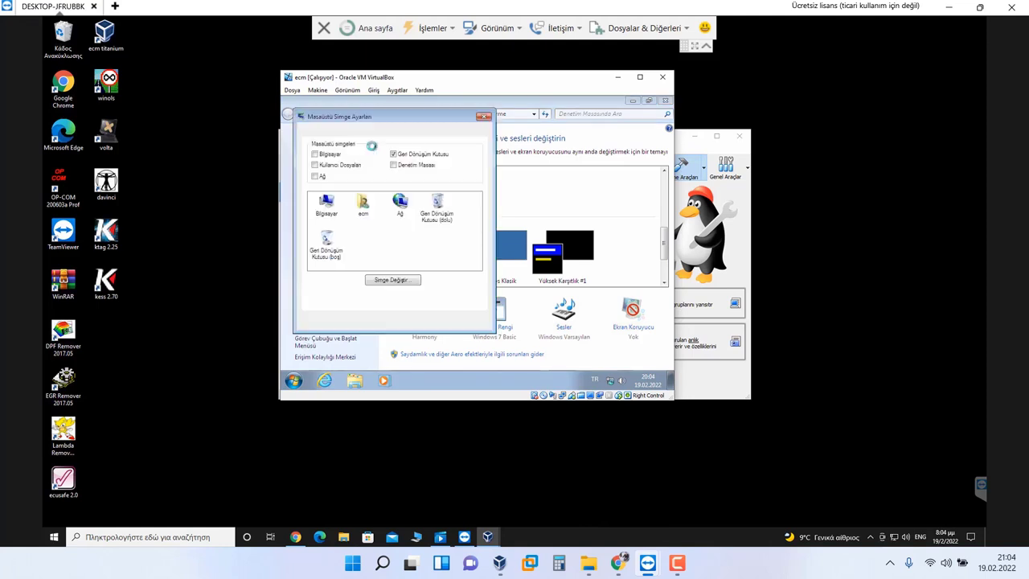
click(315, 153)
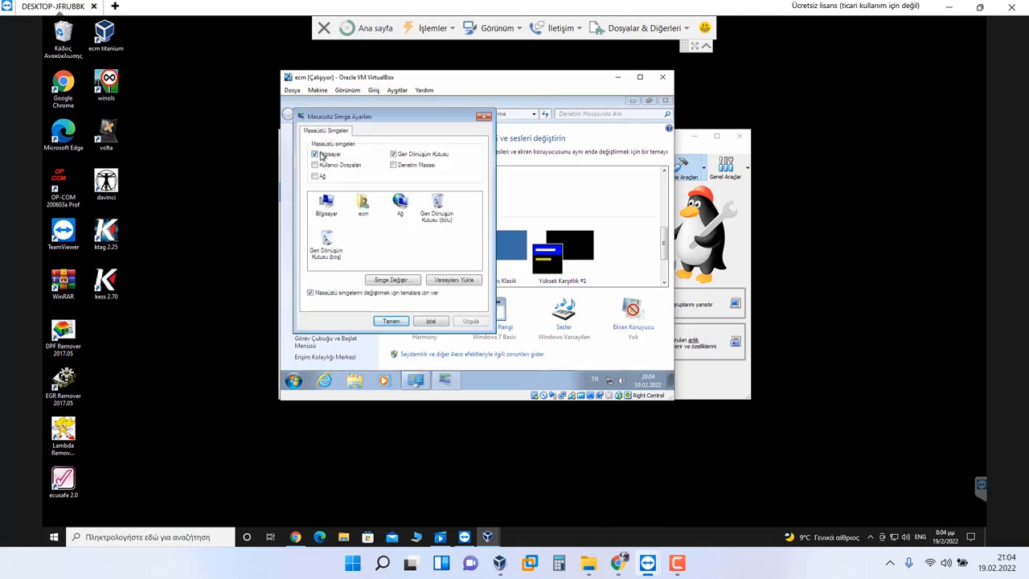
click(328, 164)
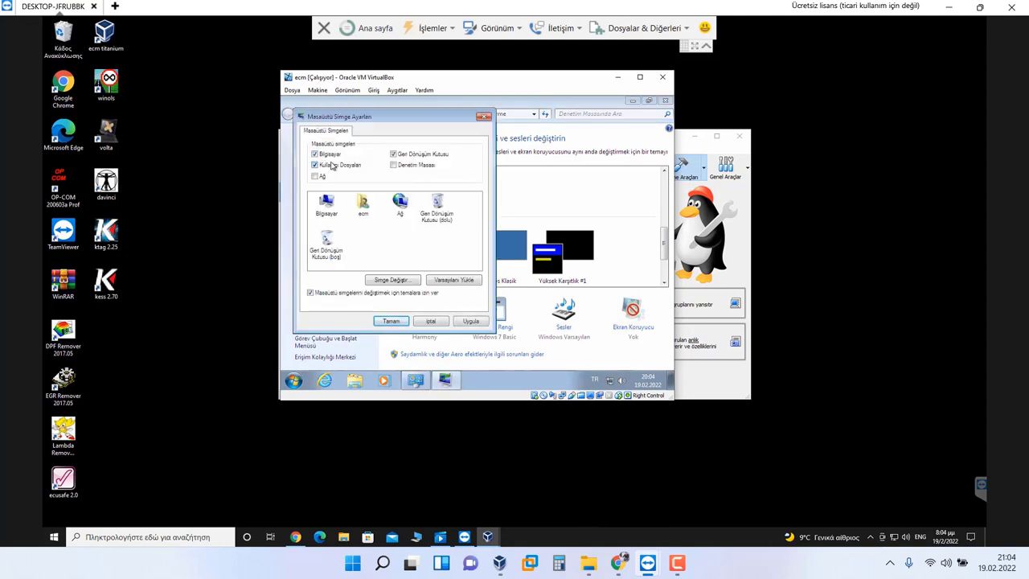
click(414, 166)
click(396, 321)
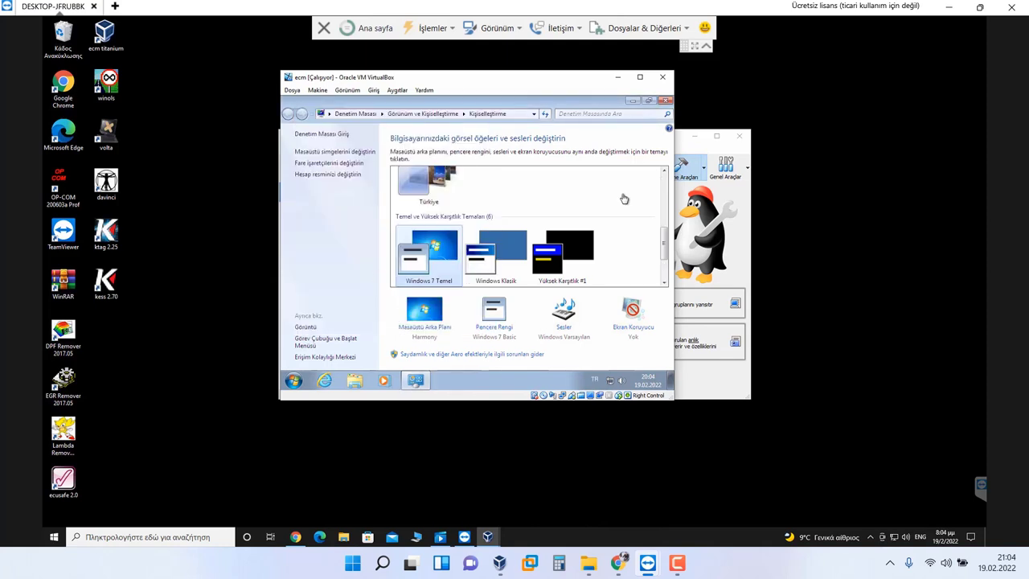
click(665, 100)
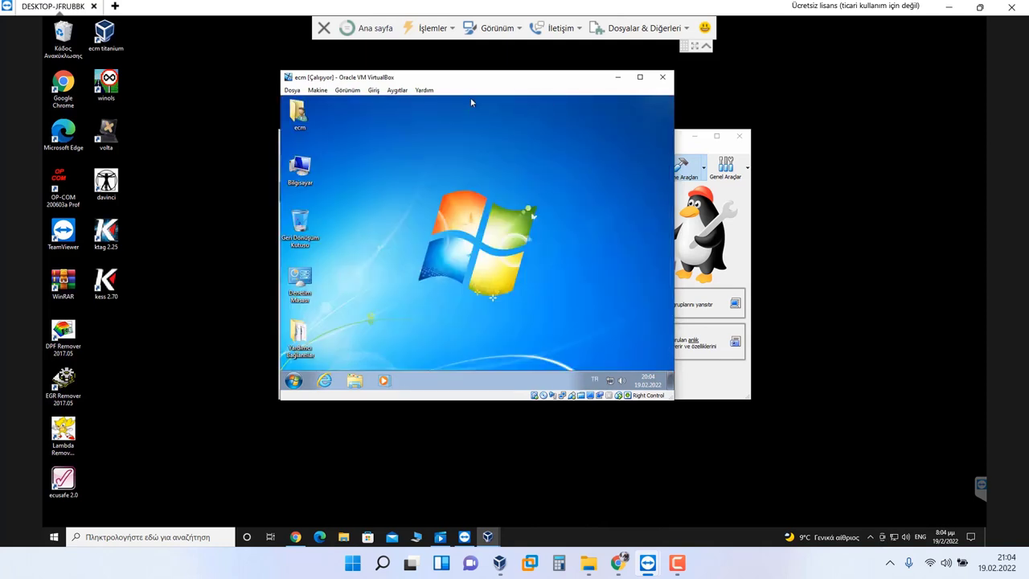
Step: Enable drag-and-drop and bidirectional clipboard sharing, and insert the Guest Additions CD
click(397, 90)
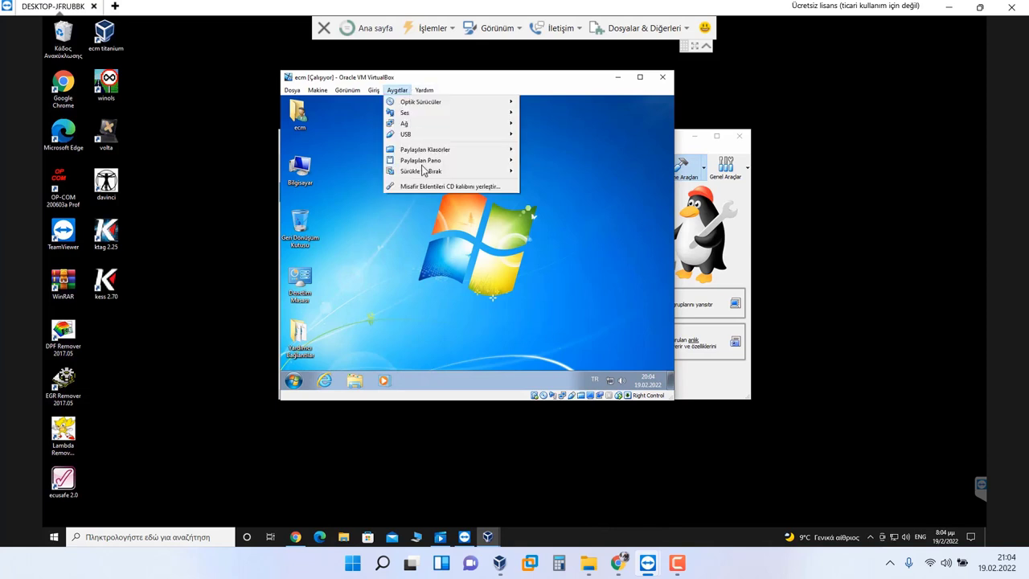
mouse_move(447, 174)
click(540, 201)
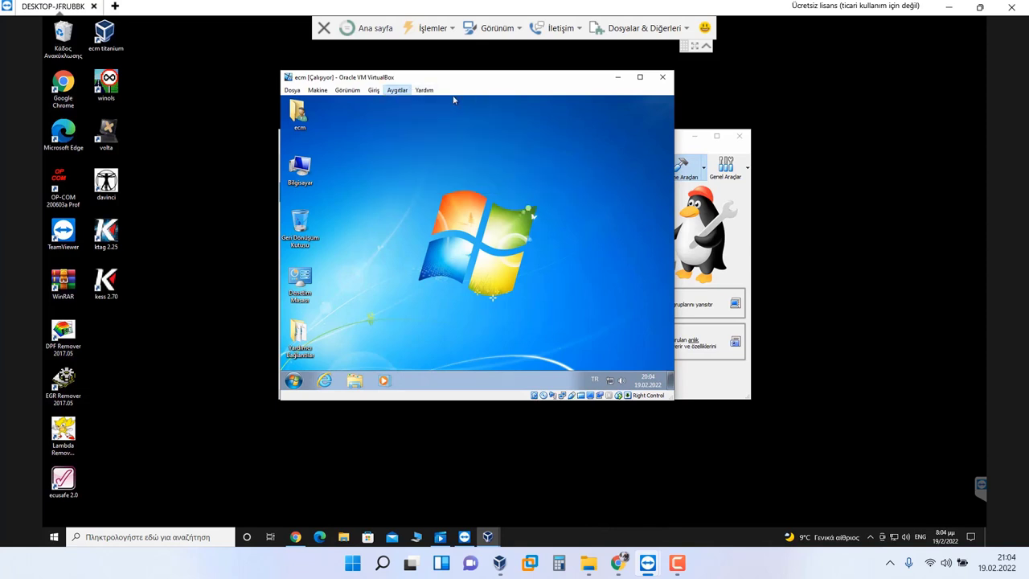
click(399, 93)
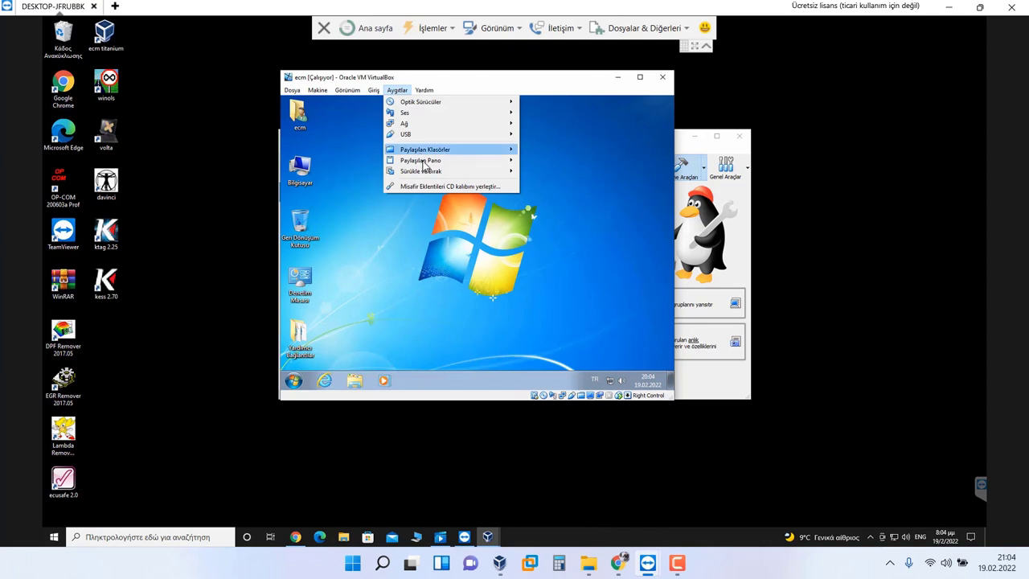
mouse_move(482, 161)
click(559, 195)
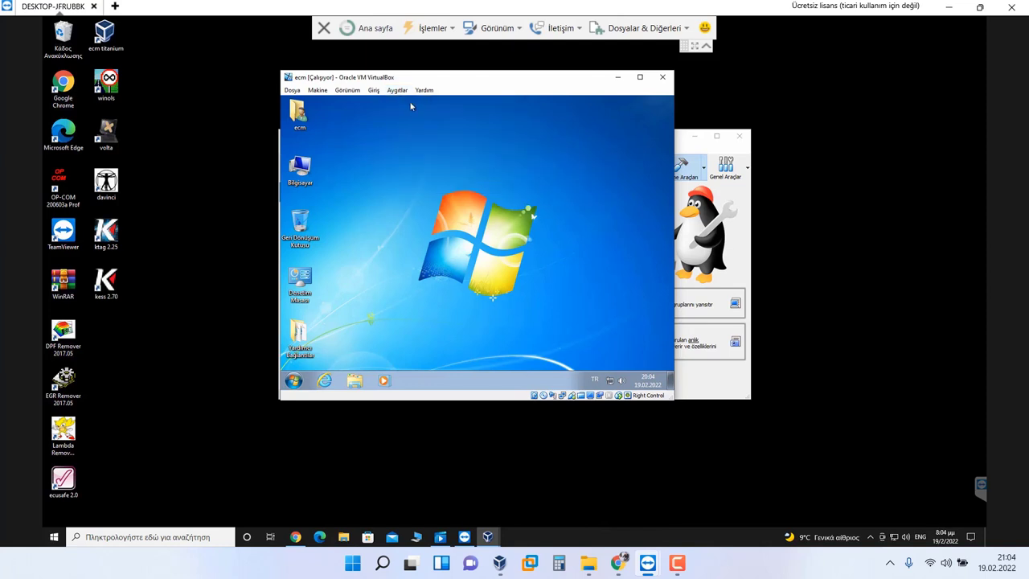
click(407, 91)
click(415, 187)
Step: Set User Account Control to never notify from the guest Control Panel, then verify it
double_click(302, 280)
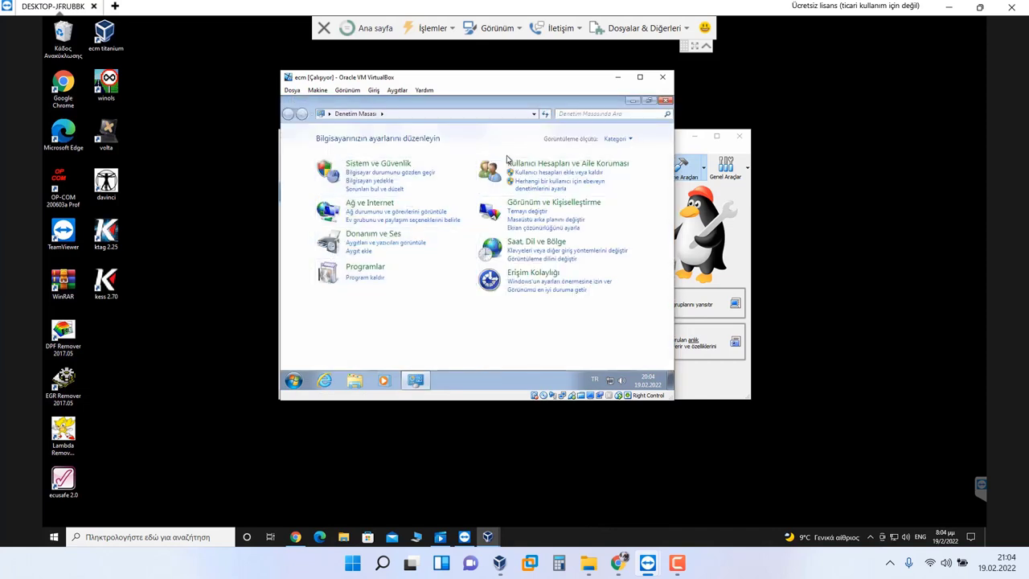
click(518, 163)
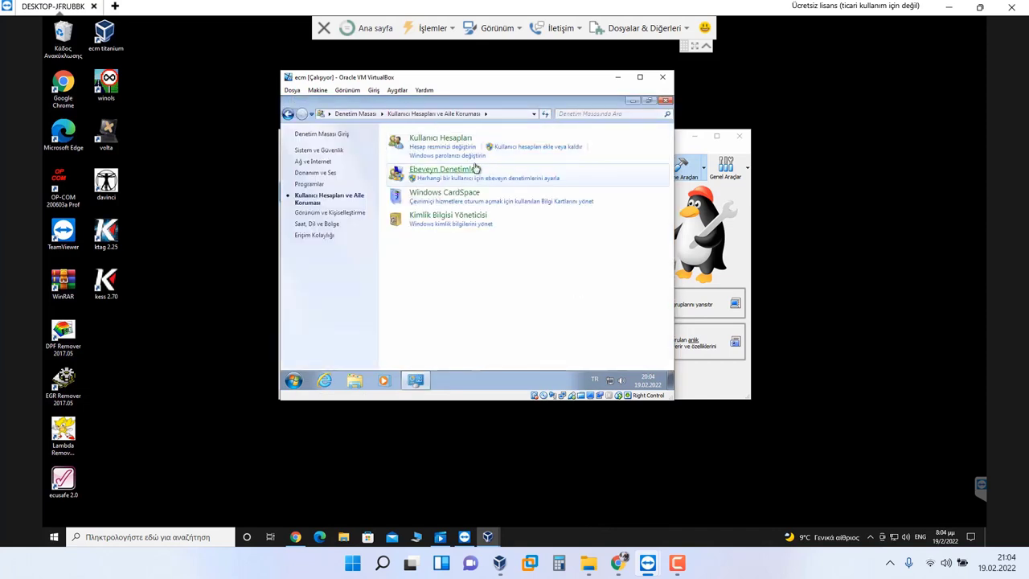
click(447, 144)
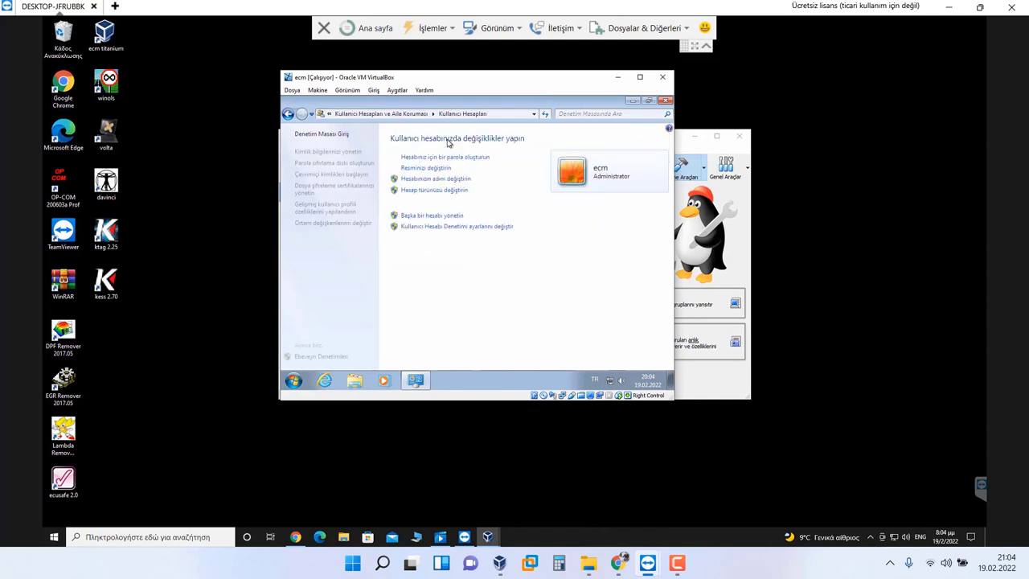
click(425, 228)
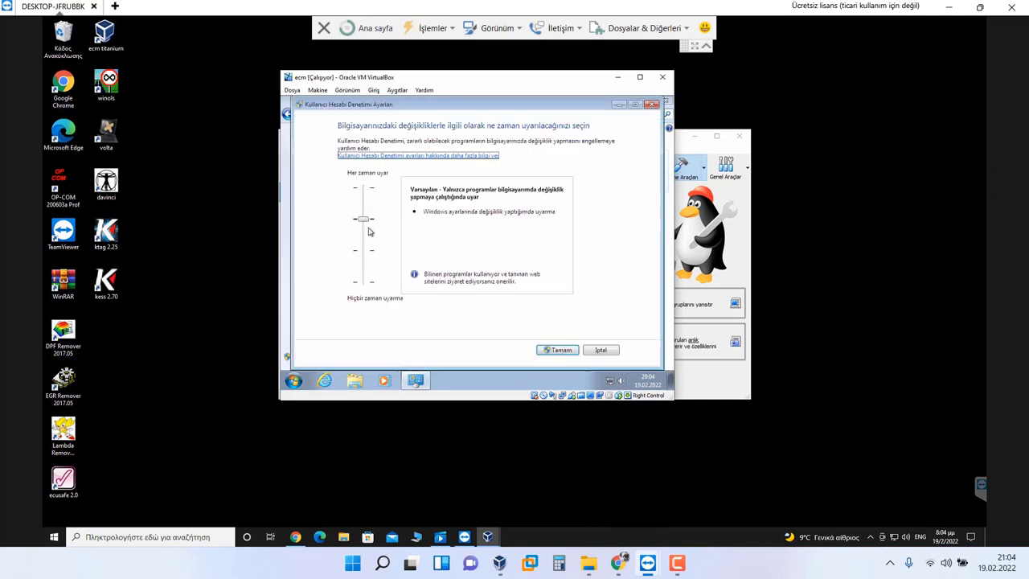
drag(360, 225, 362, 283)
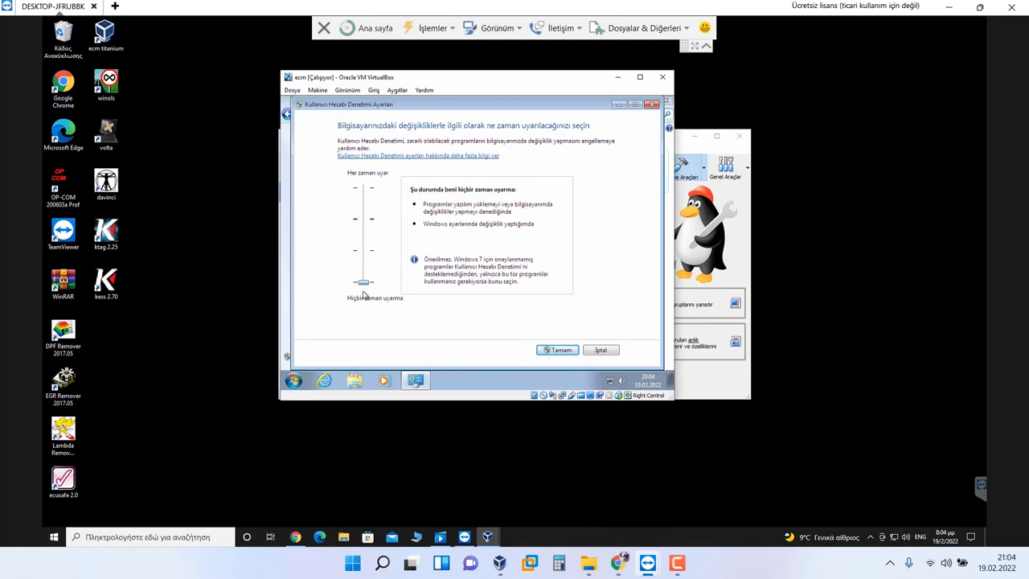
click(554, 350)
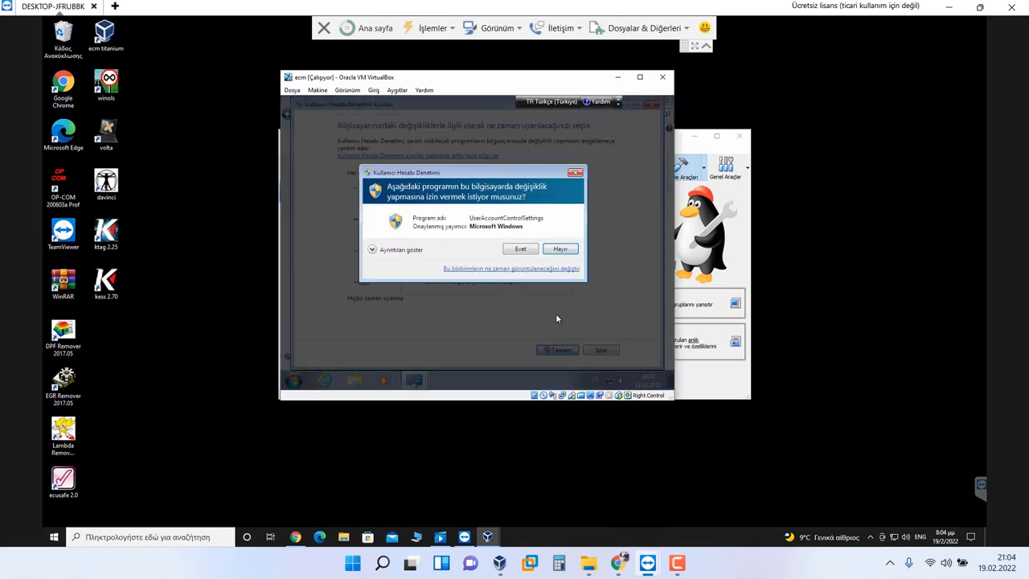
click(523, 251)
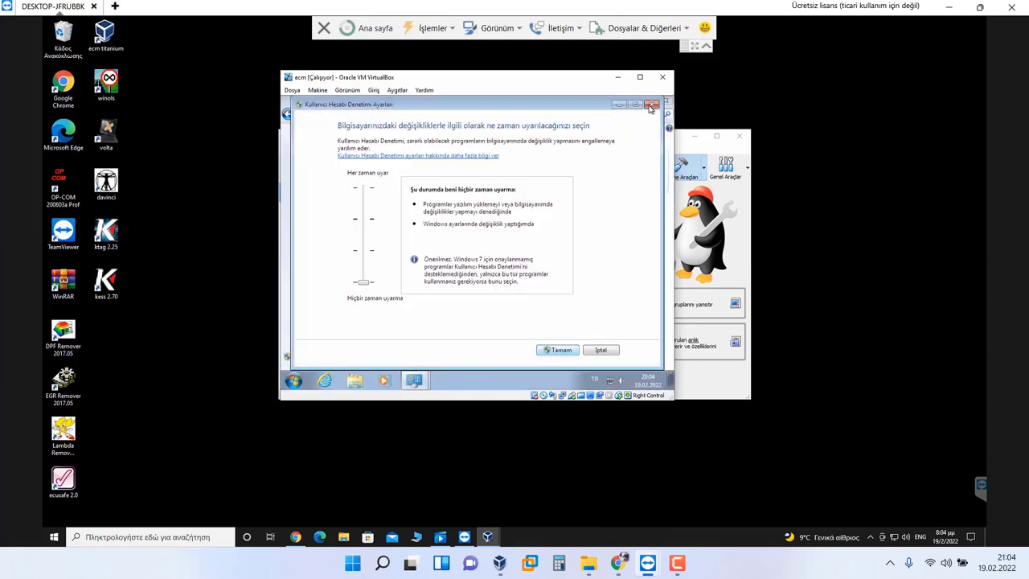
click(652, 106)
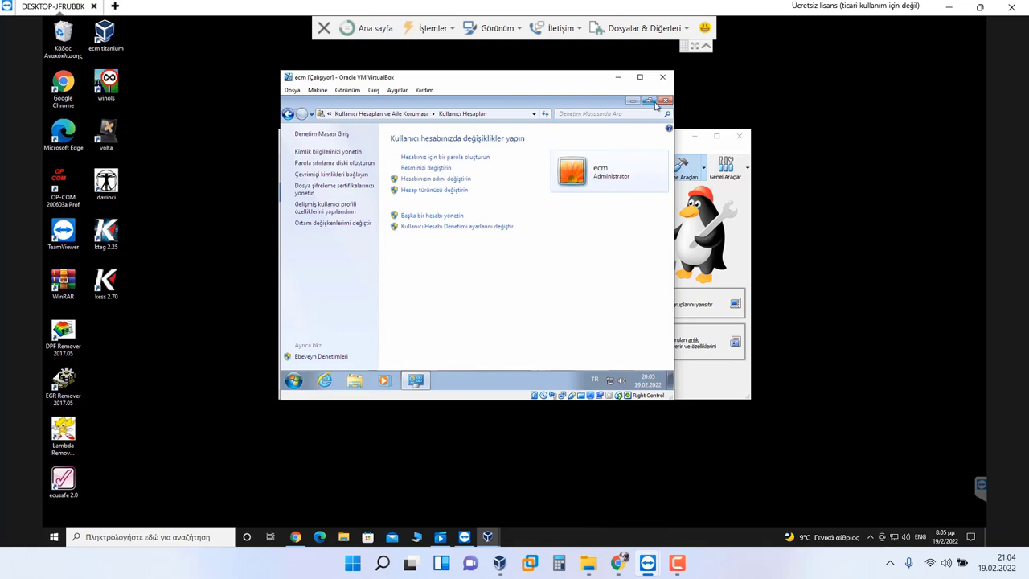
click(418, 227)
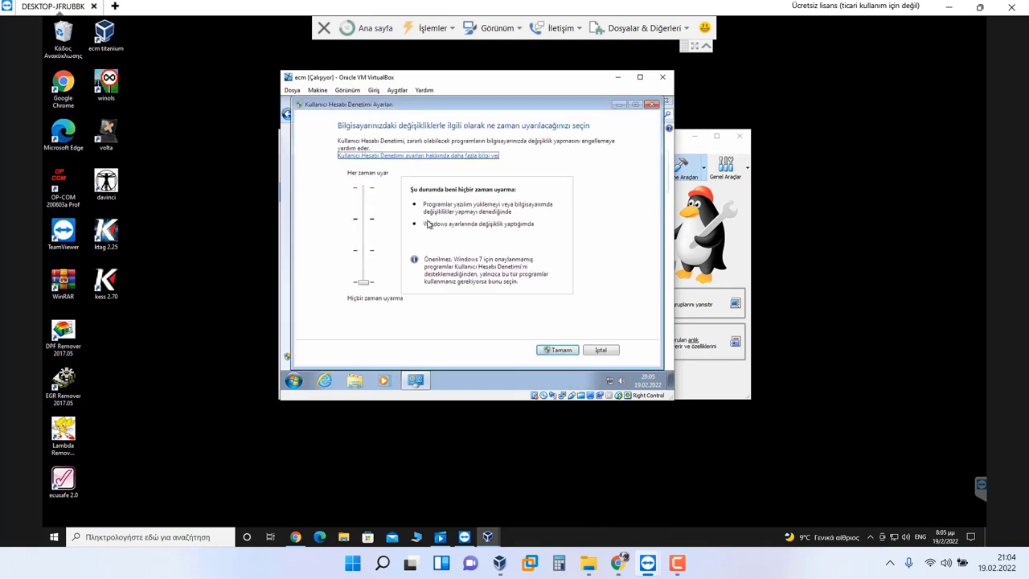
click(571, 351)
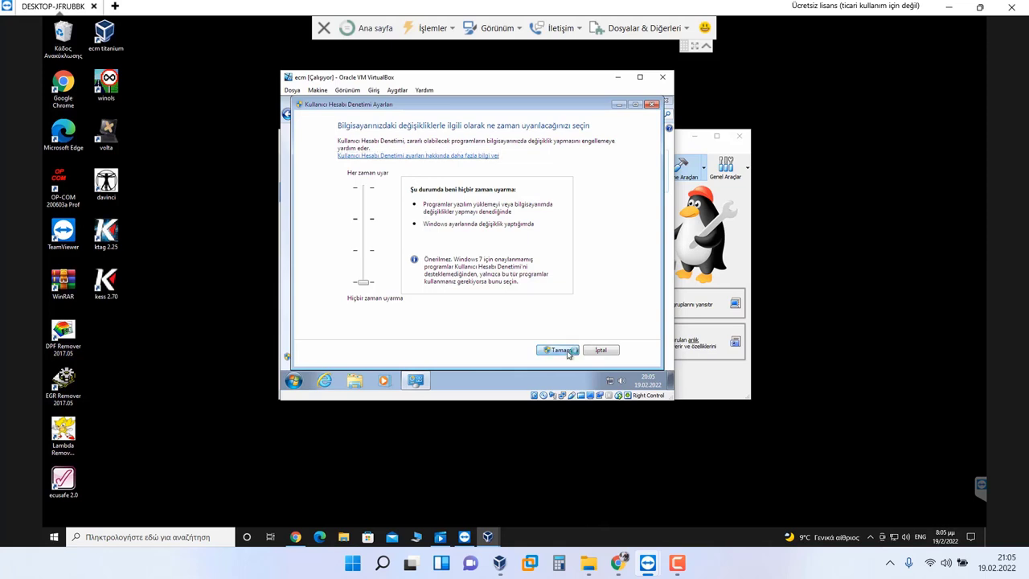
click(658, 105)
click(667, 101)
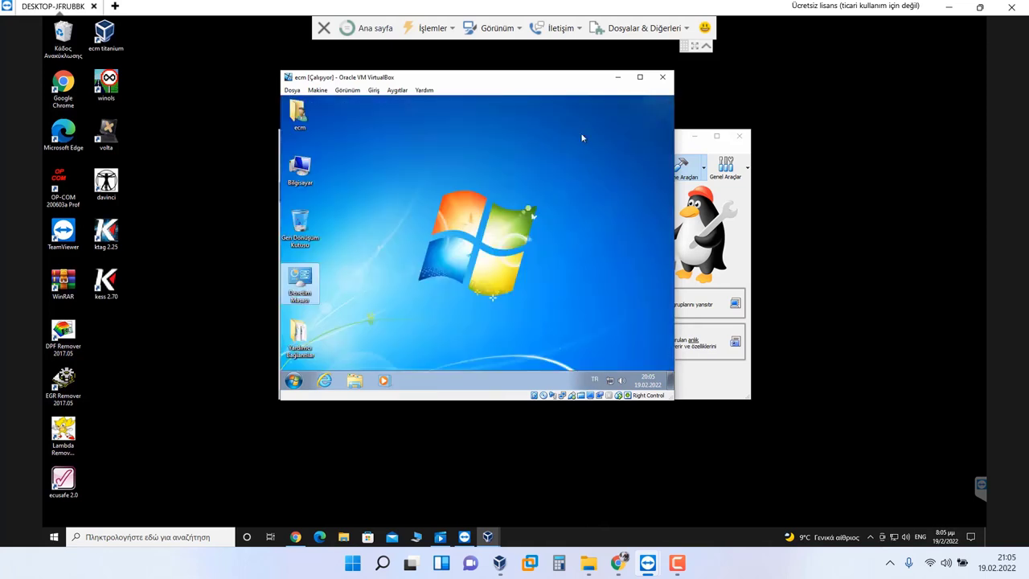
Step: Launch VBoxWindowsAdditions-x86 from the Guest Additions CD in the Computer window
double_click(300, 169)
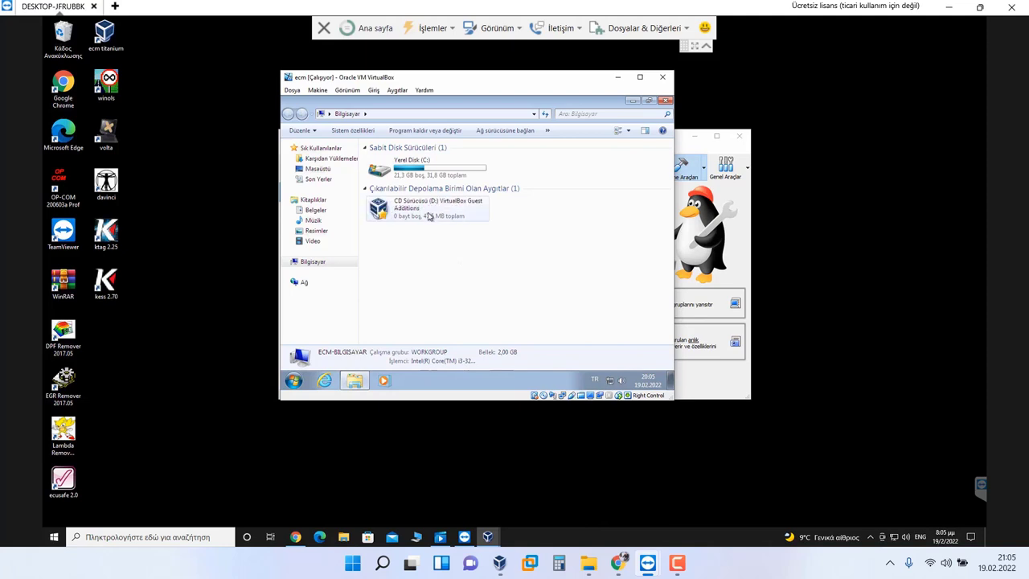
click(429, 211)
double_click(429, 210)
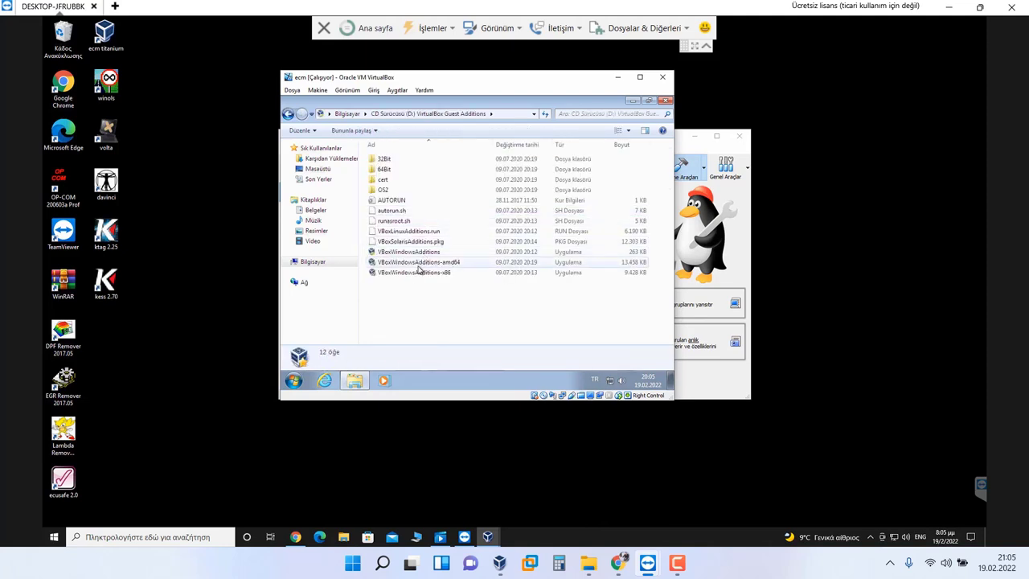
click(419, 272)
double_click(422, 272)
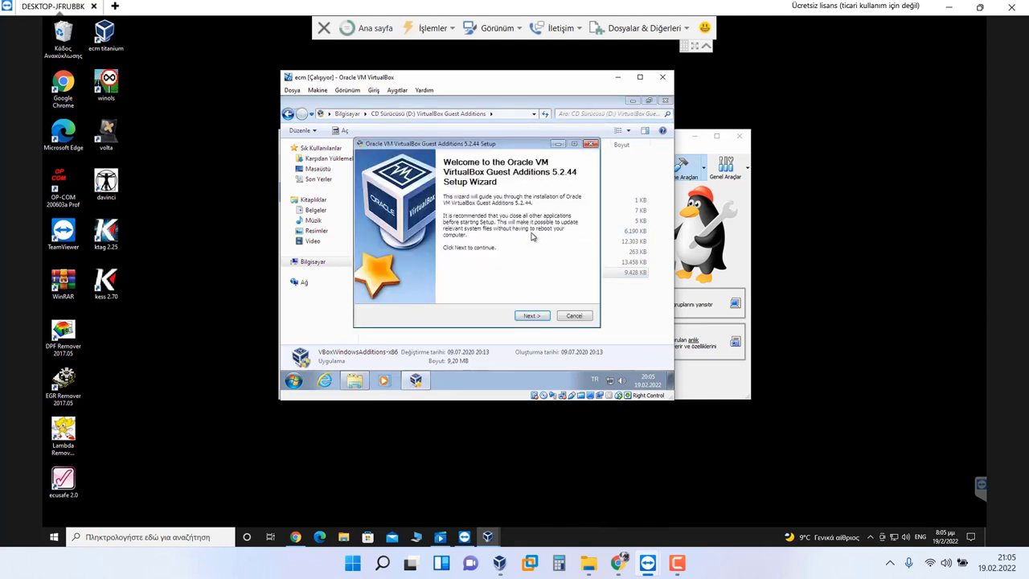
Step: Install Guest Additions with default location and components, allowing the Oracle driver
click(527, 316)
click(527, 315)
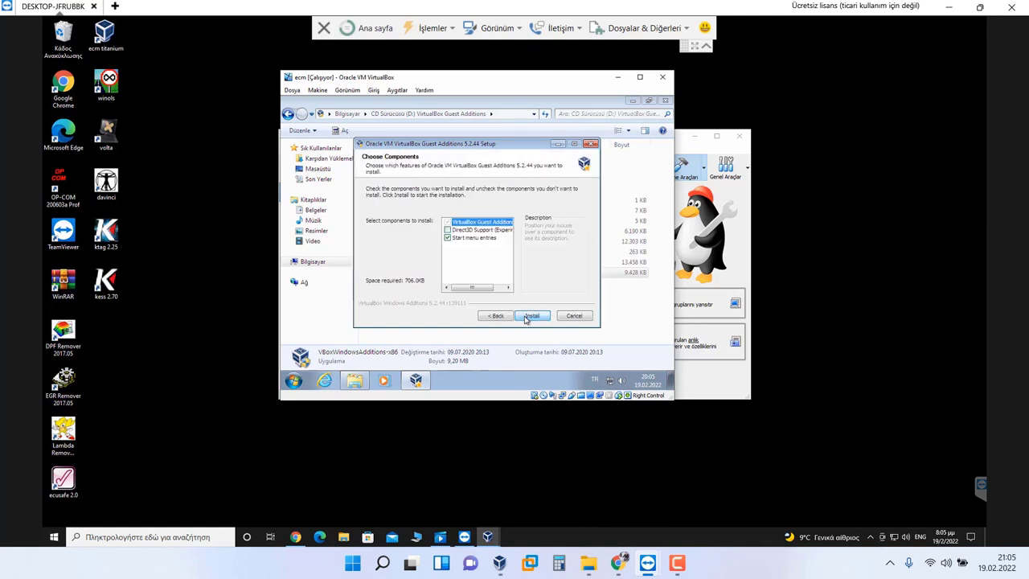
click(527, 316)
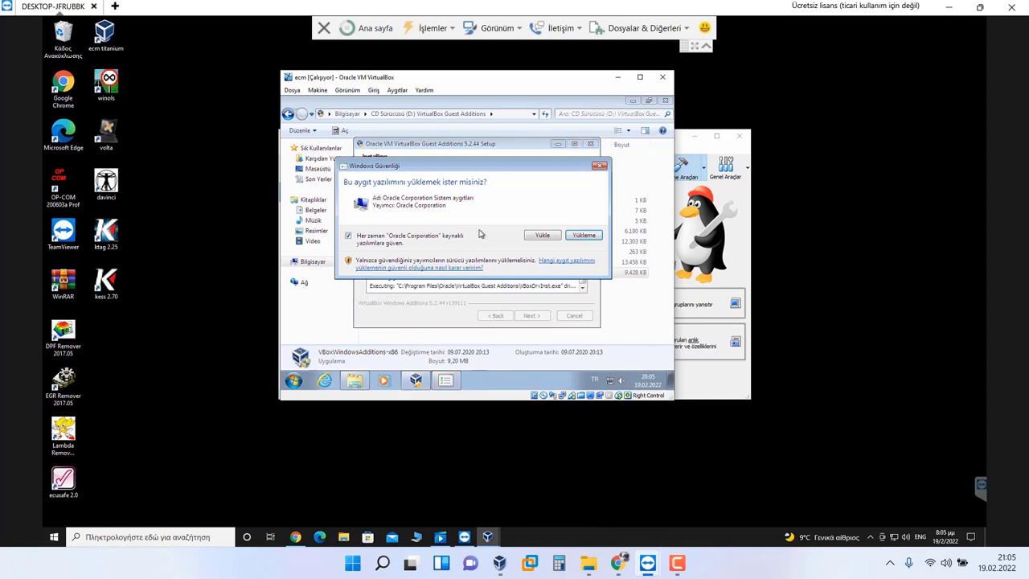
click(527, 236)
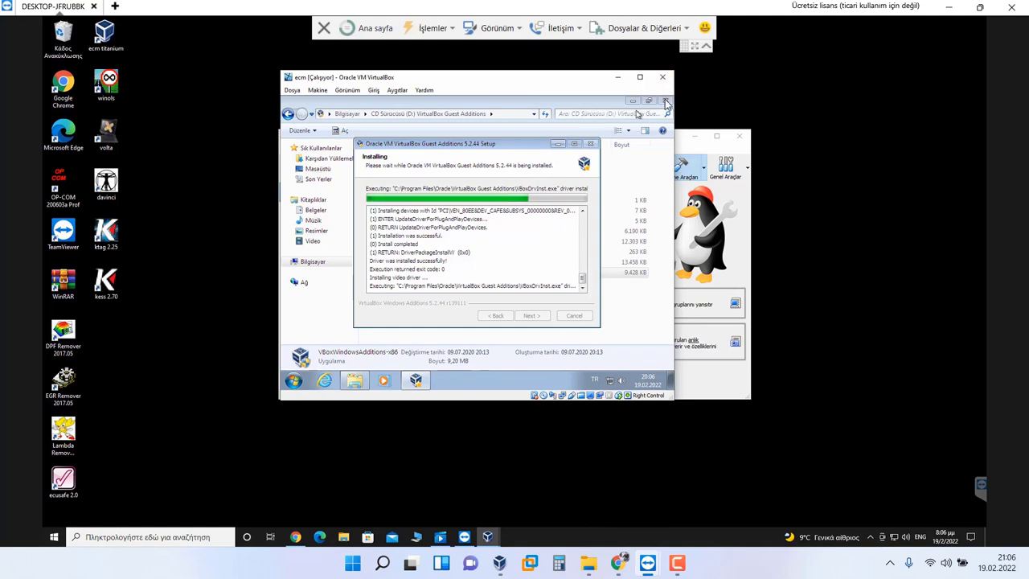
click(666, 102)
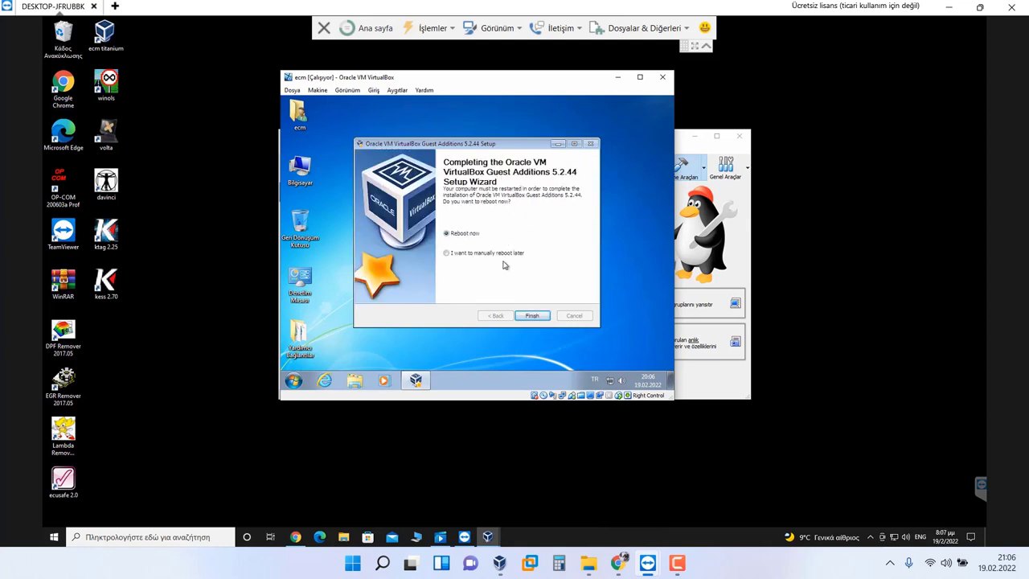
Step: Finish the Guest Additions wizard with 'Reboot now' selected
click(532, 315)
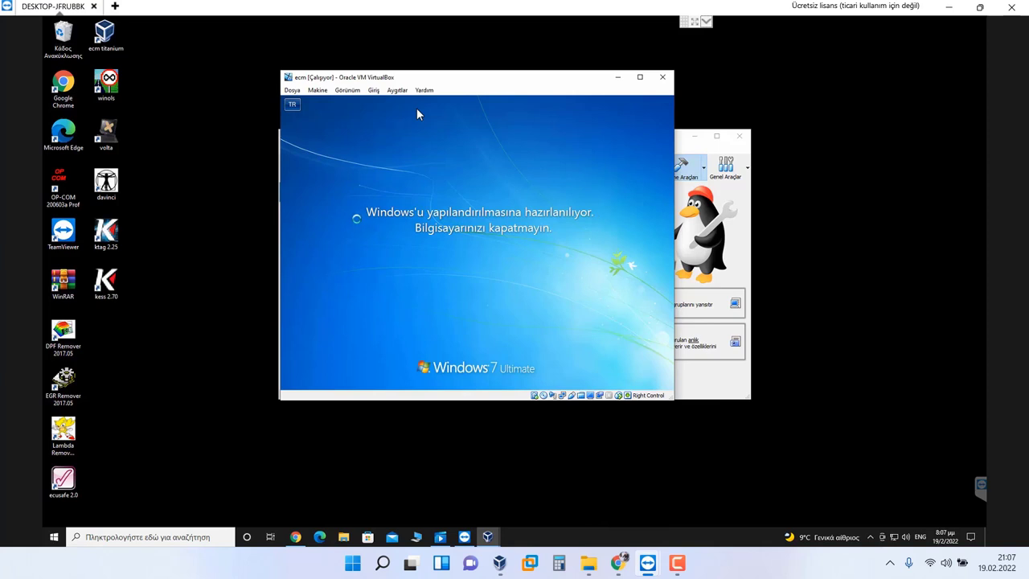
Step: Open the cloud.mail.ru share page for the ndp48 rar in a new Chrome tab
click(618, 562)
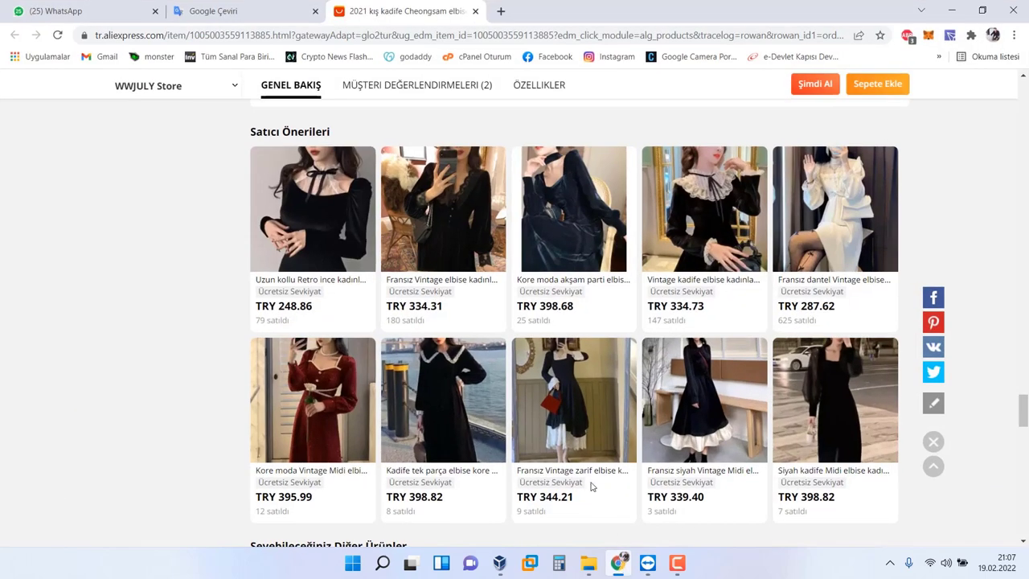
click(500, 12)
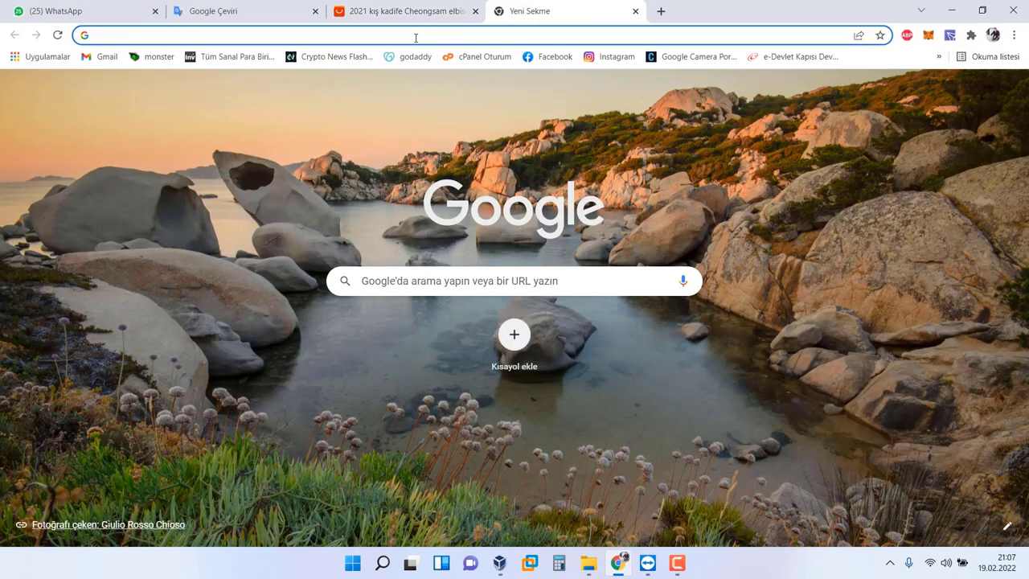
click(416, 35)
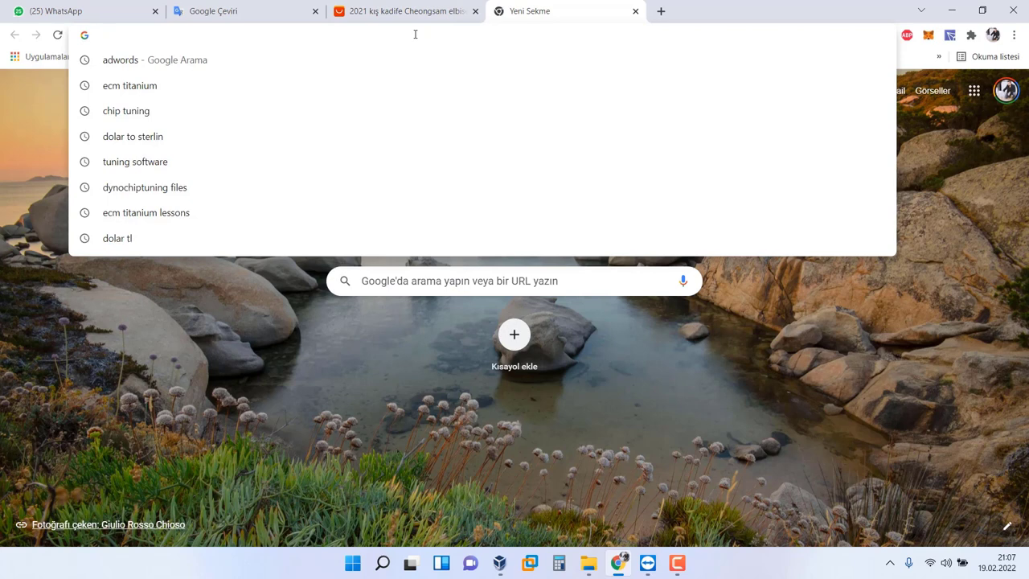
text(don)
key(BackSpace)
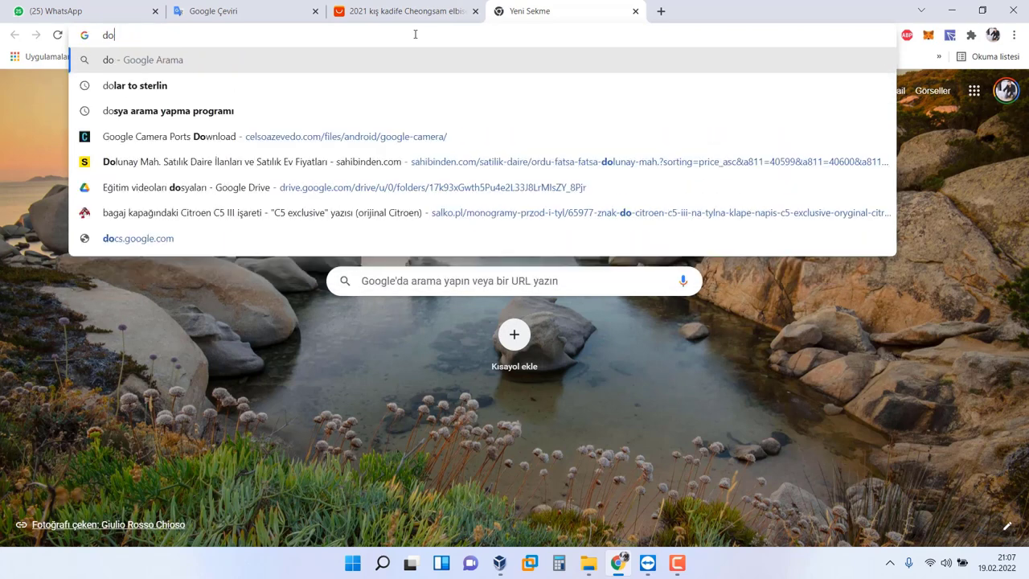
text(tn)
key(BackSpace)
key(BackSpace)
key(BackSpace)
key(BackSpace)
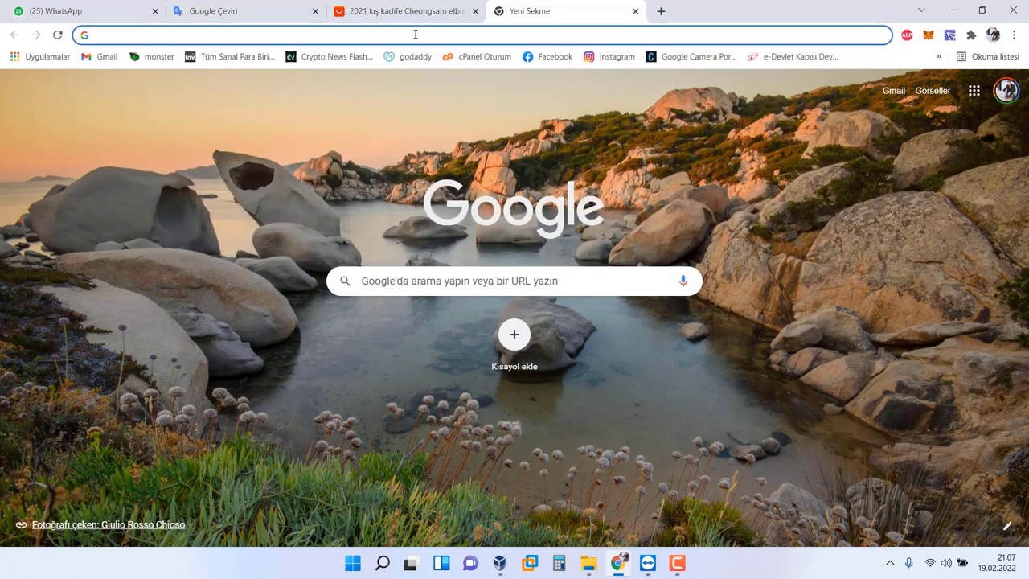
text(k)
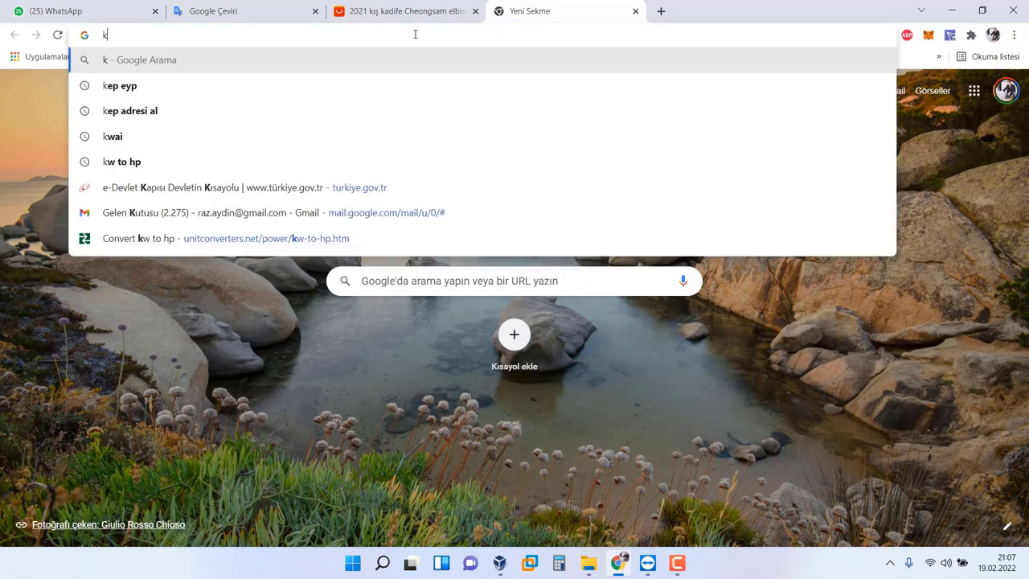
text(a)
key(BackSpace)
key(BackSpace)
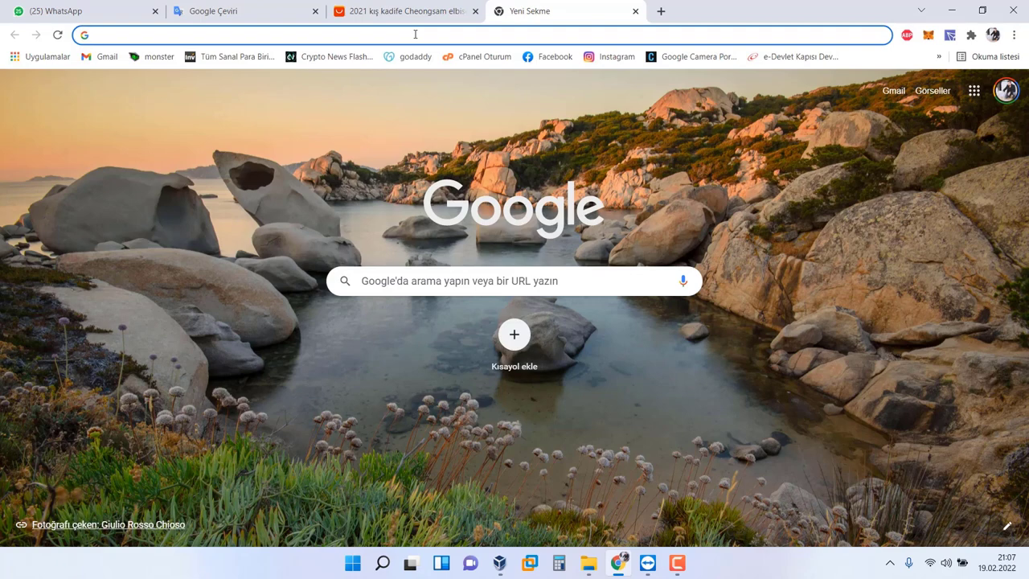
text(mail)
key(BackSpace)
key(BackSpace)
key(BackSpace)
key(BackSpace)
key(BackSpace)
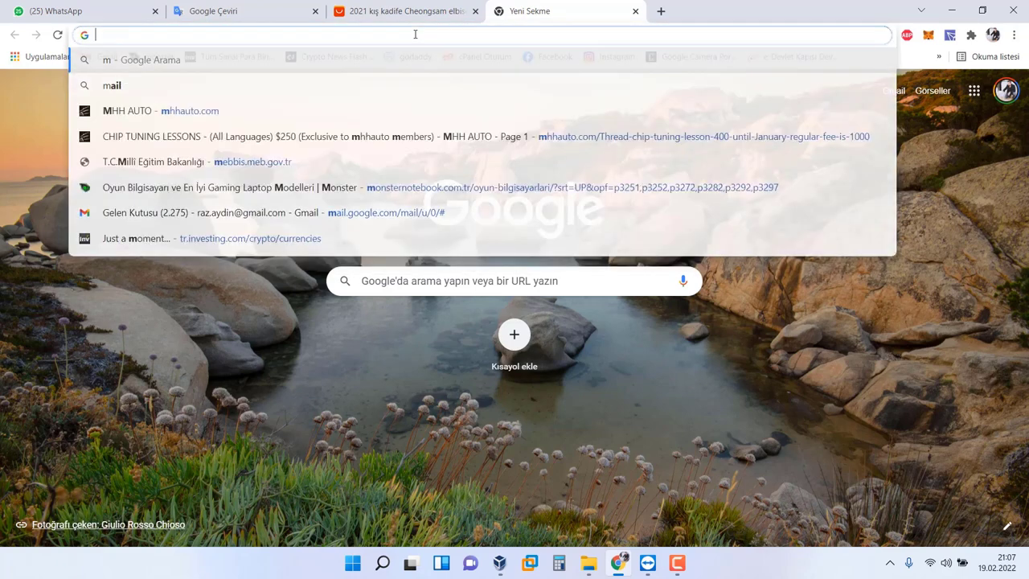
text(co)
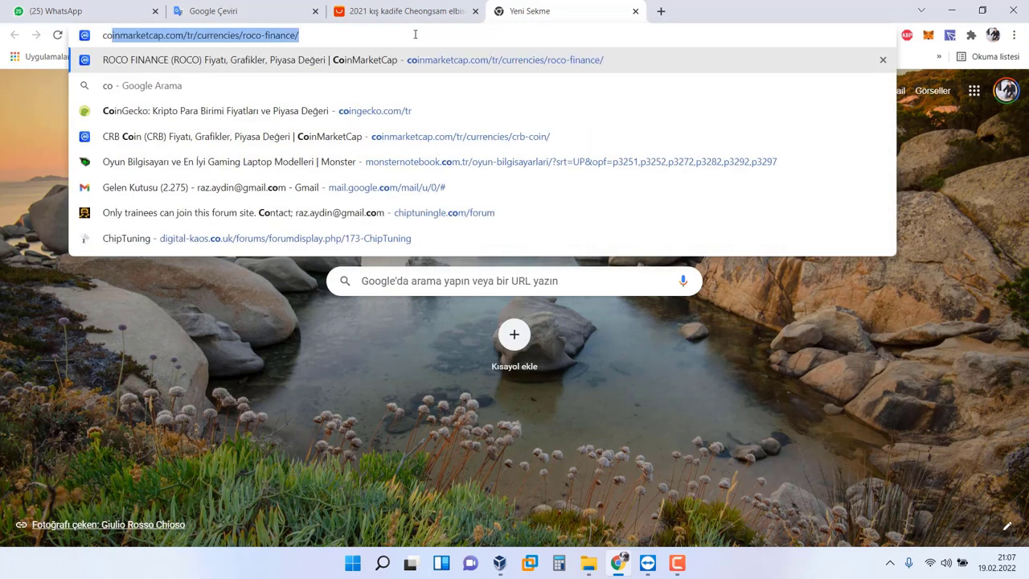
text(l)
key(BackSpace)
key(BackSpace)
text(lo)
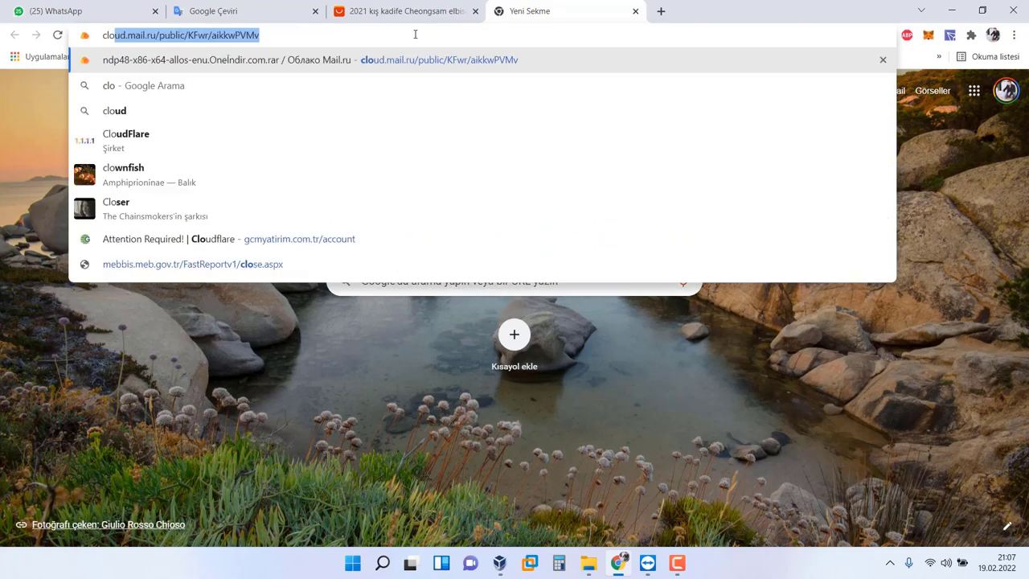
click(414, 58)
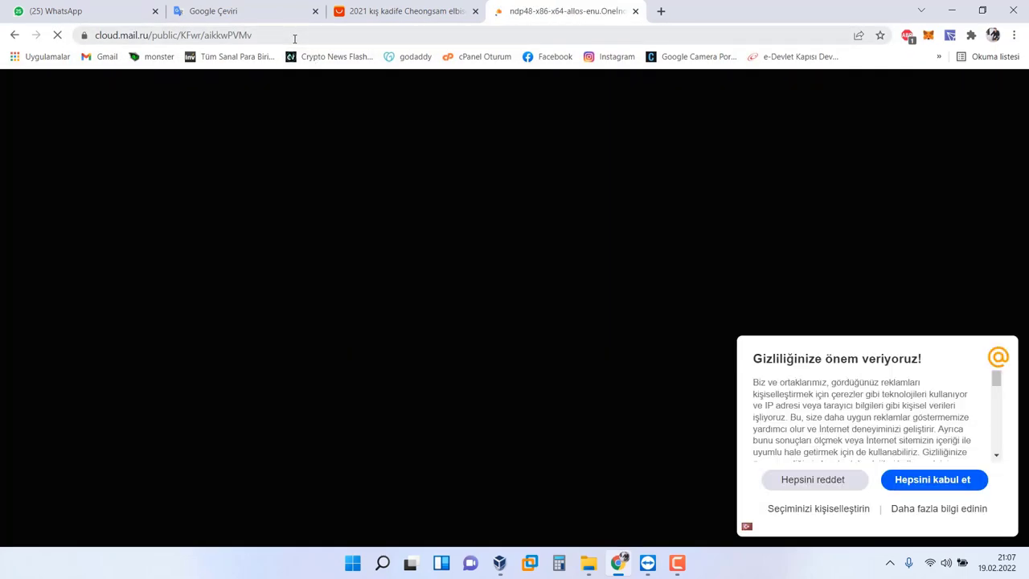
Step: Copy the share page address and launch Chrome on the remote desktop
click(294, 39)
right_click(294, 38)
click(329, 114)
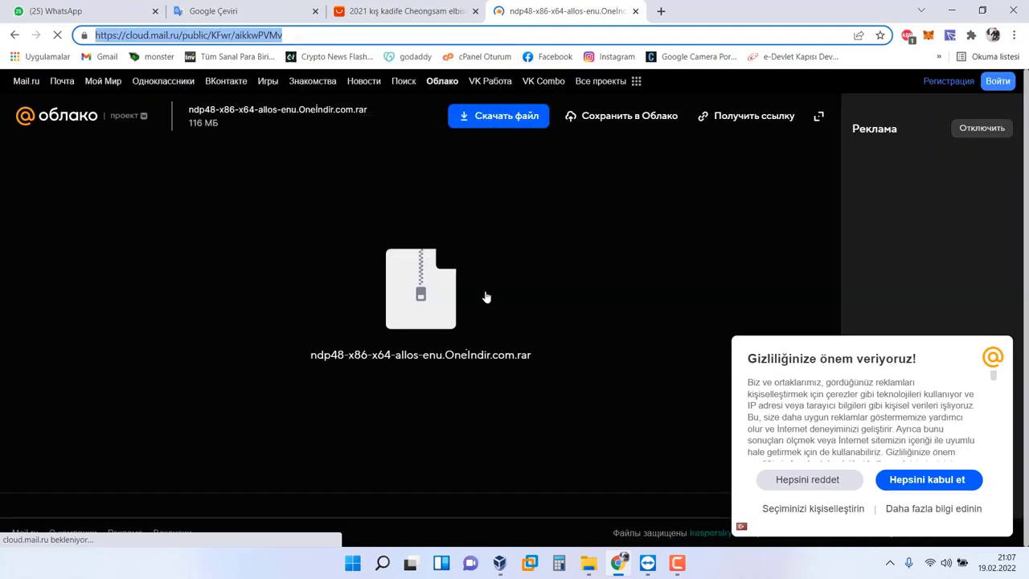
mouse_move(647, 563)
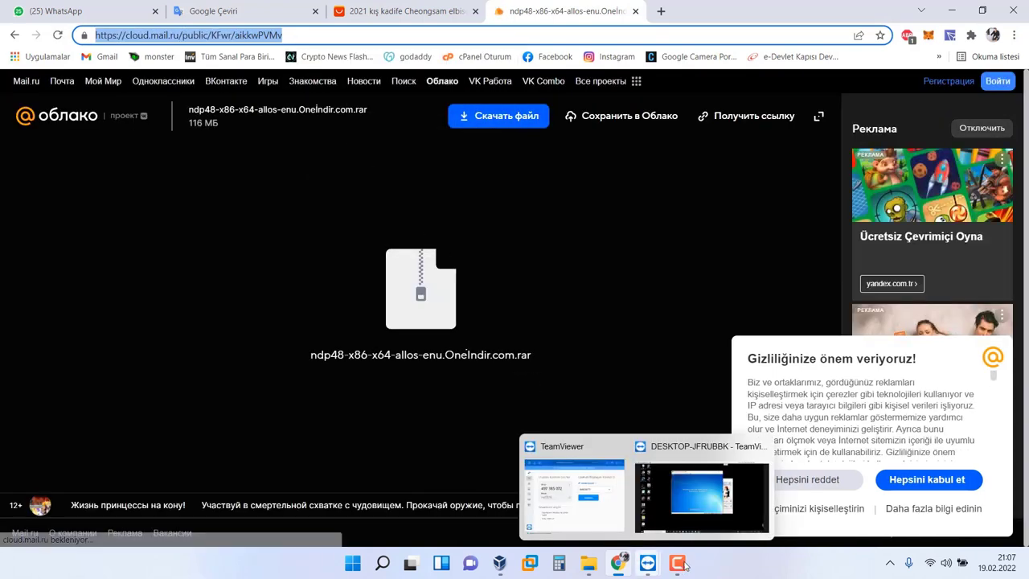
click(647, 562)
click(669, 523)
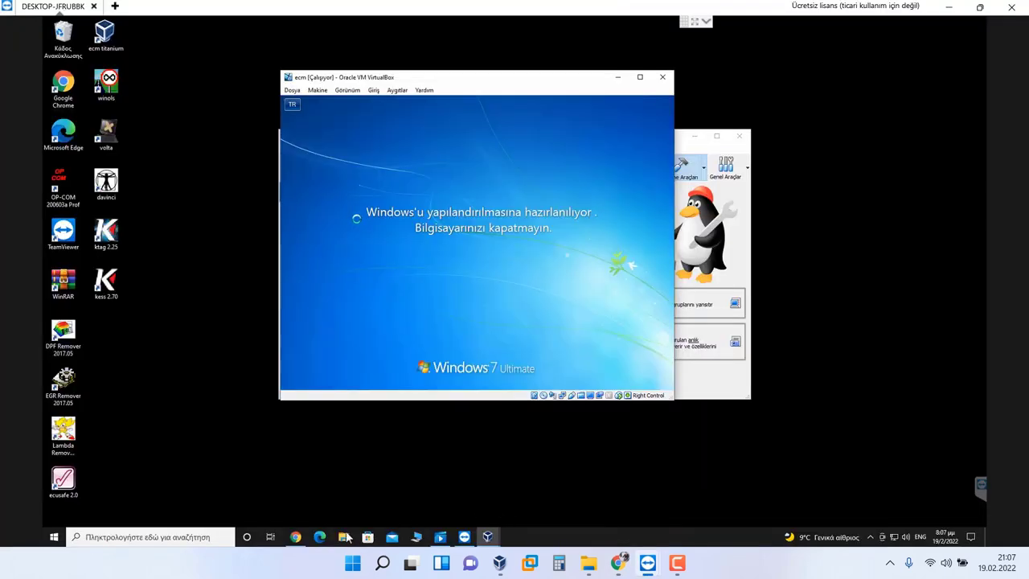
click(297, 536)
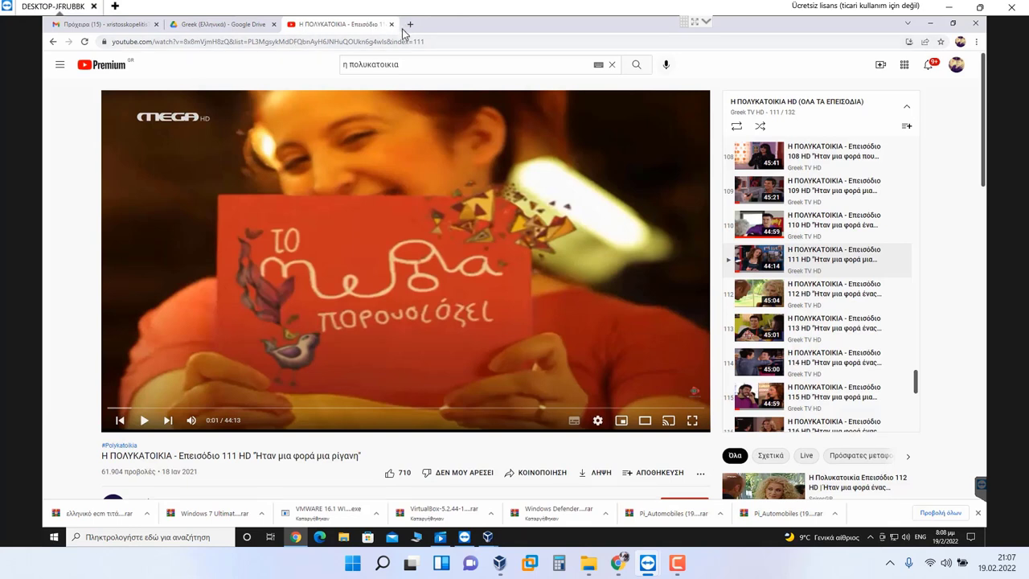
Step: Paste the link into a new remote tab and download the ndp48-x86-x64-allos-enu rar
click(410, 24)
right_click(380, 44)
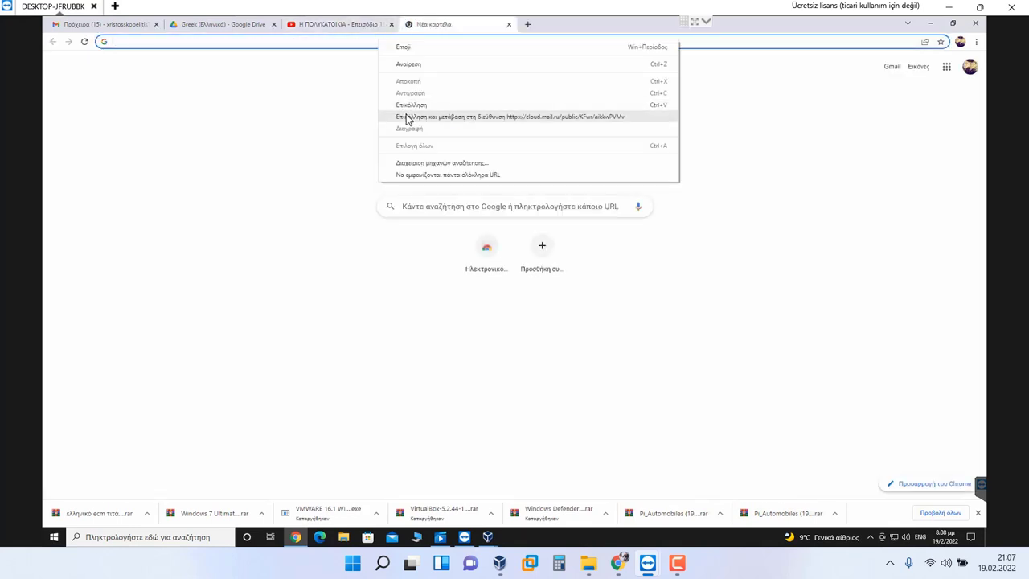
click(405, 114)
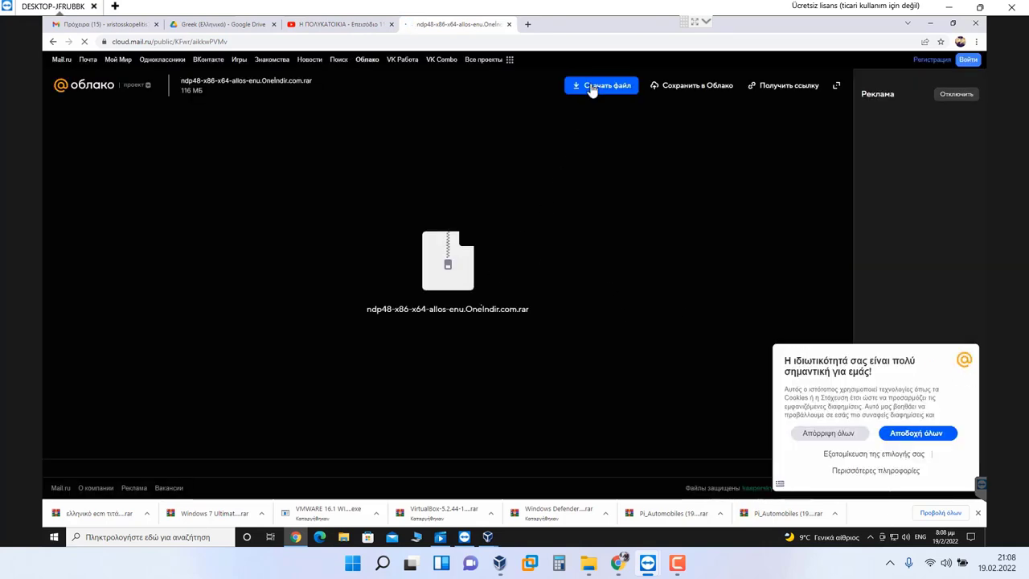
click(575, 85)
click(446, 336)
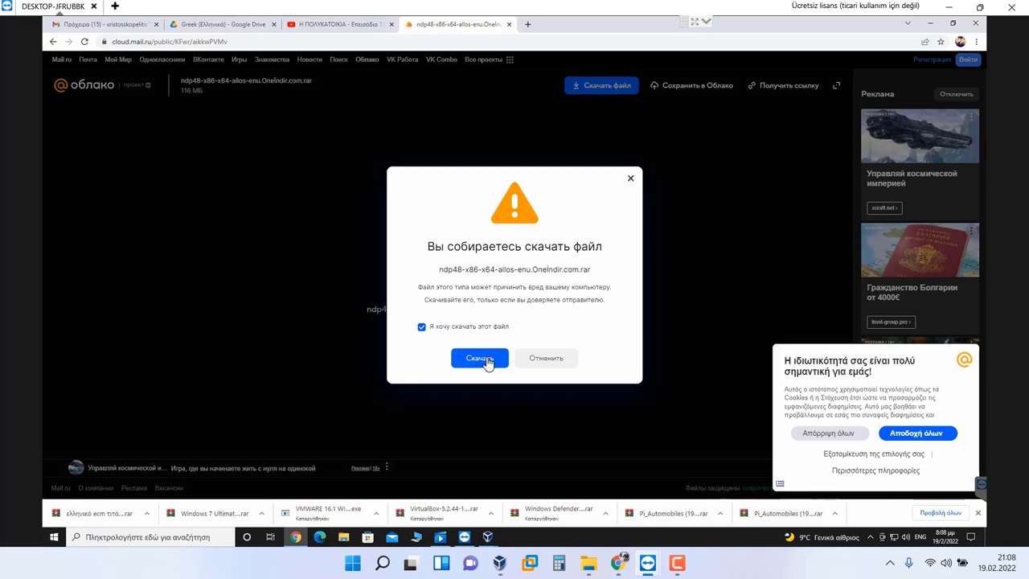
click(487, 359)
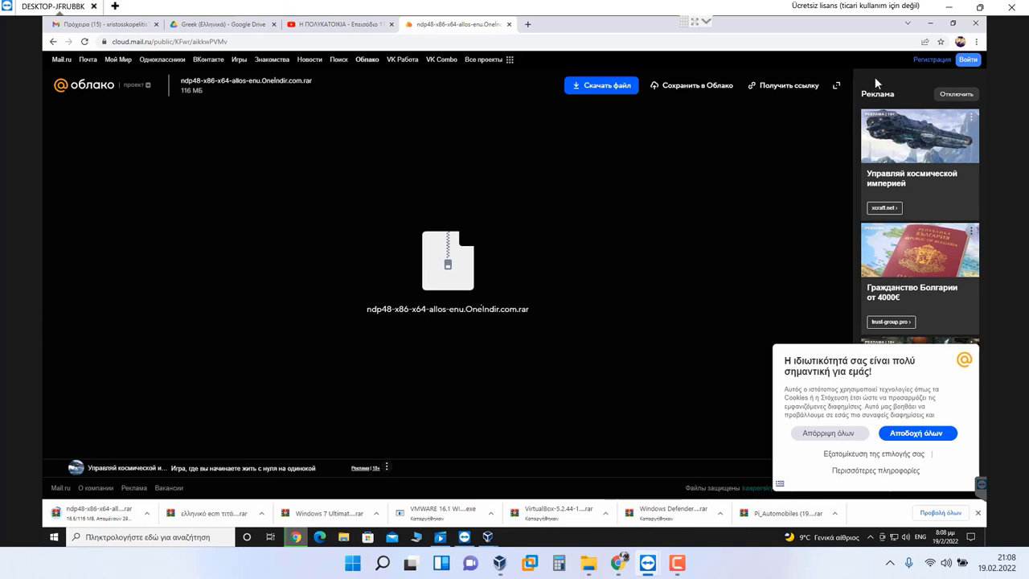
click(930, 23)
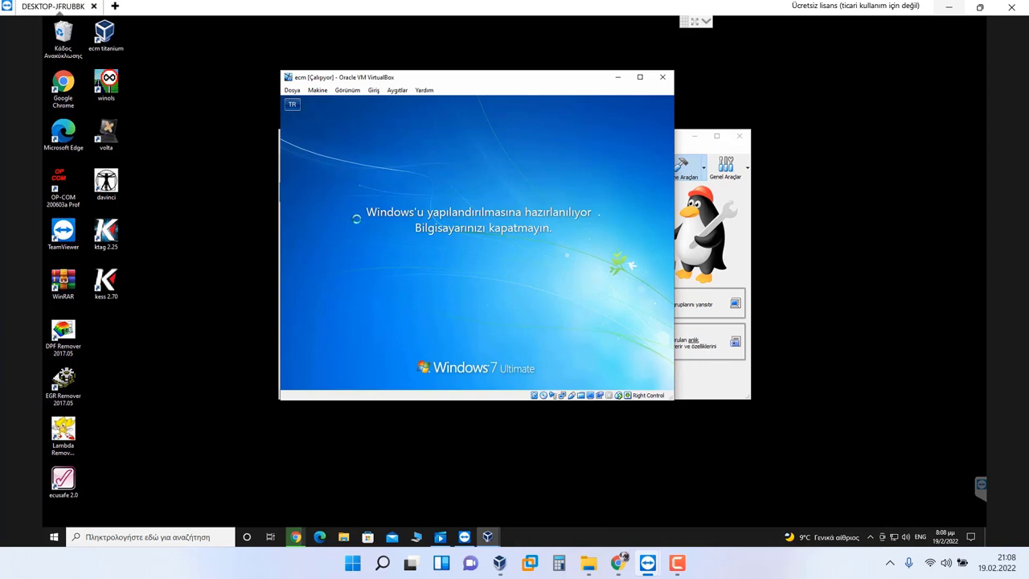
Step: Reposition the VirtualBox Manager and VM windows while the guest configures updates
click(702, 203)
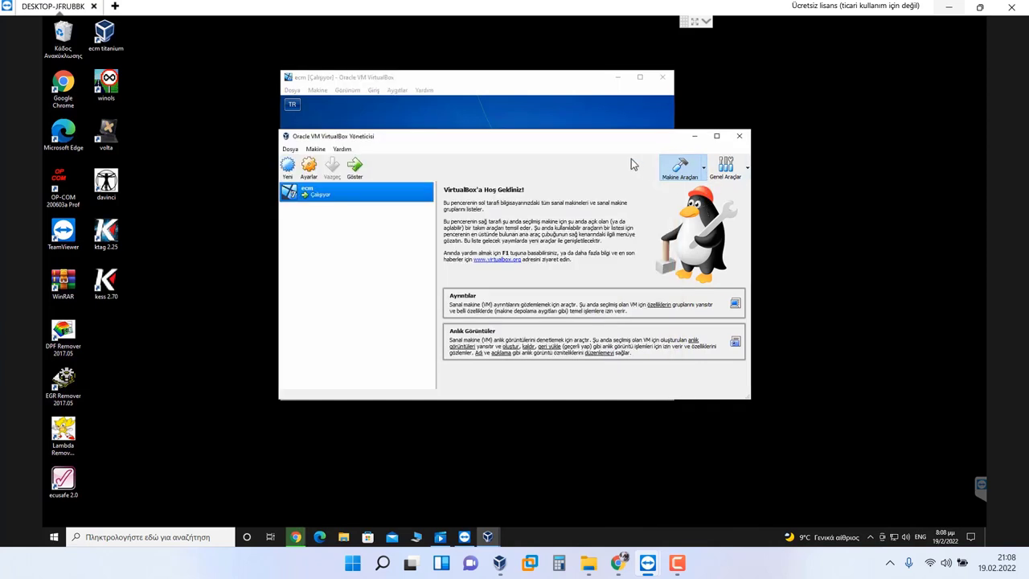
drag(586, 146, 605, 167)
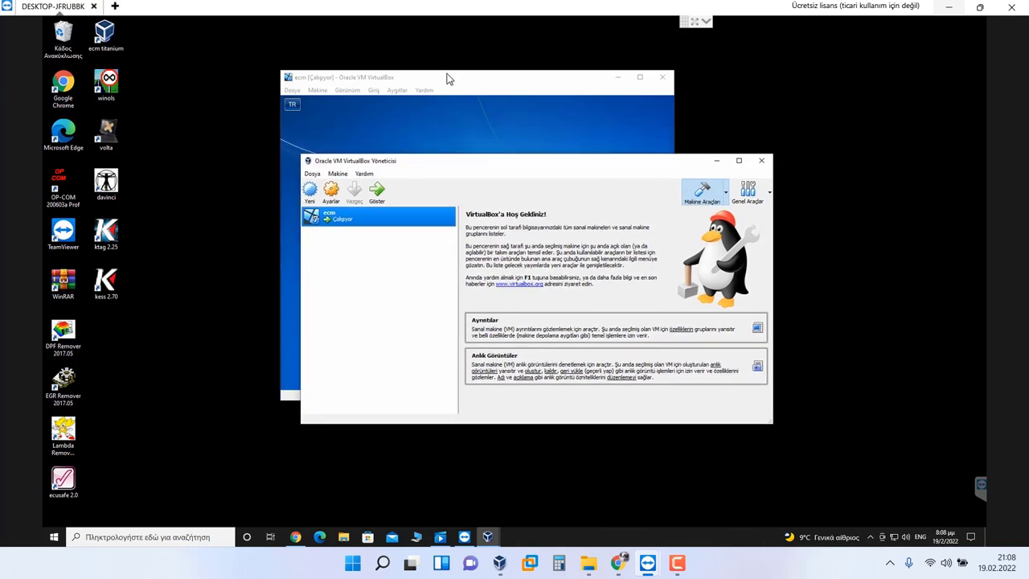
click(447, 78)
drag(447, 81, 399, 76)
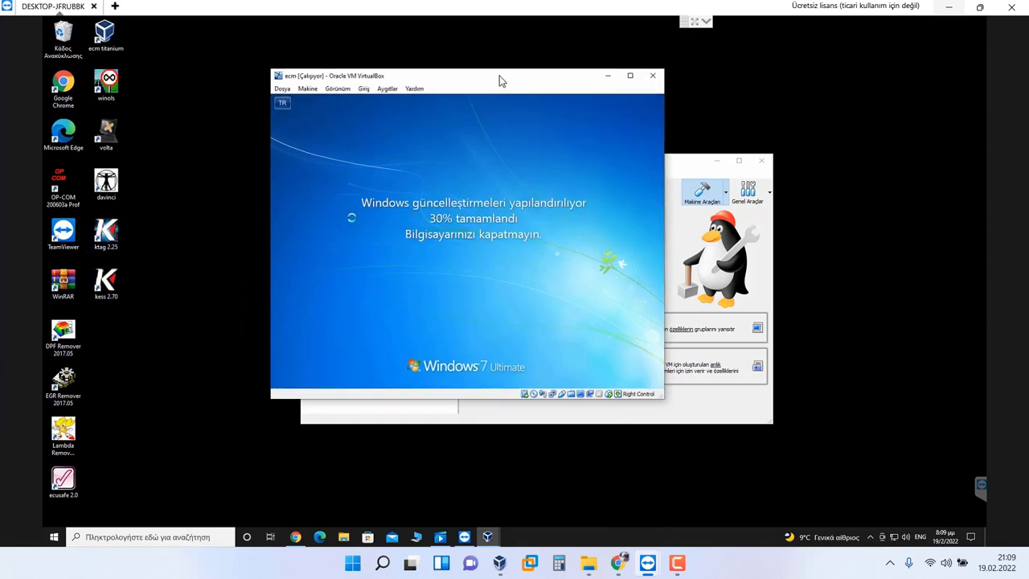
drag(500, 76, 481, 70)
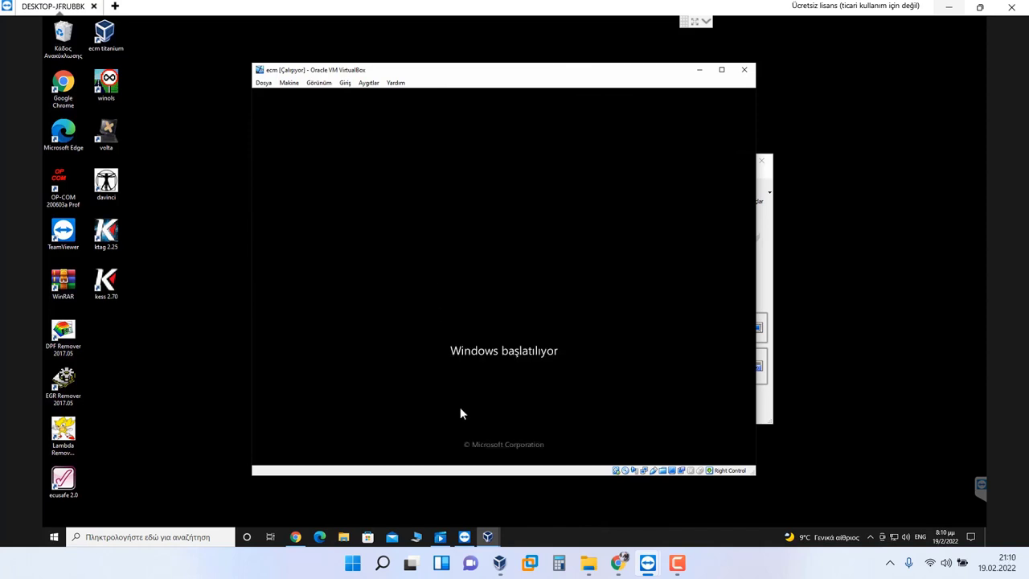
Step: Extract the downloaded ndp48 rar onto the host desktop
click(304, 539)
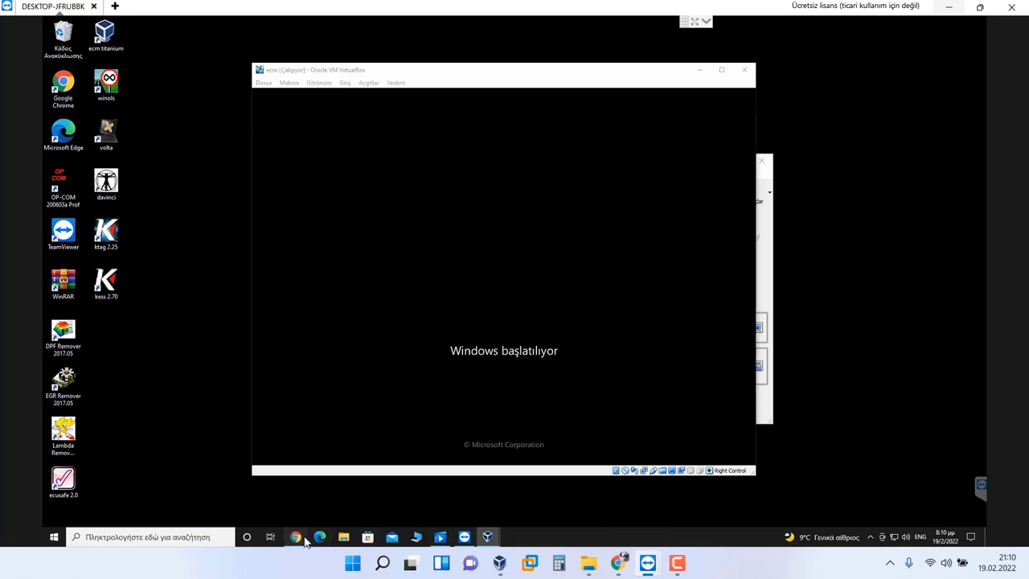
click(147, 513)
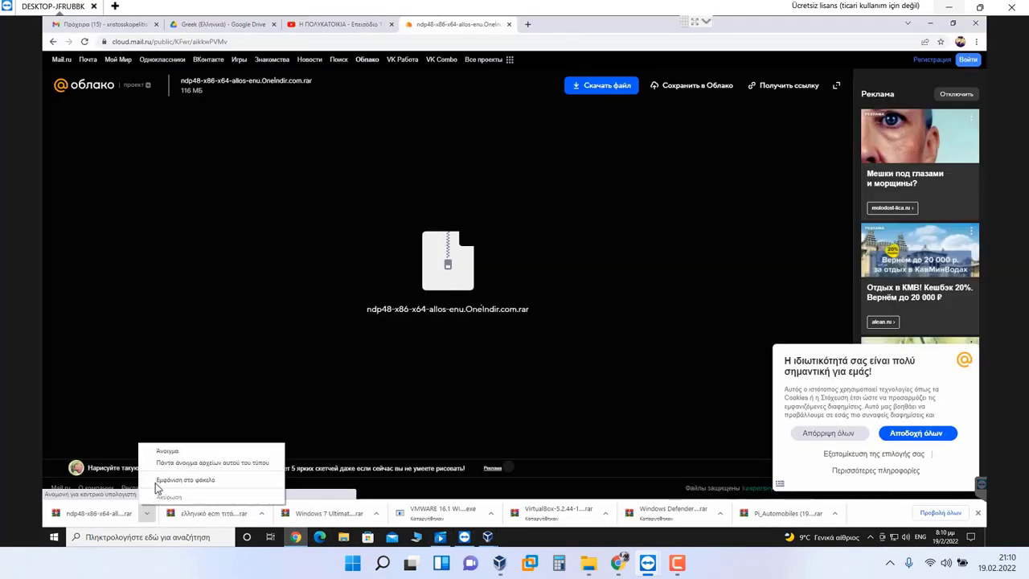
click(157, 481)
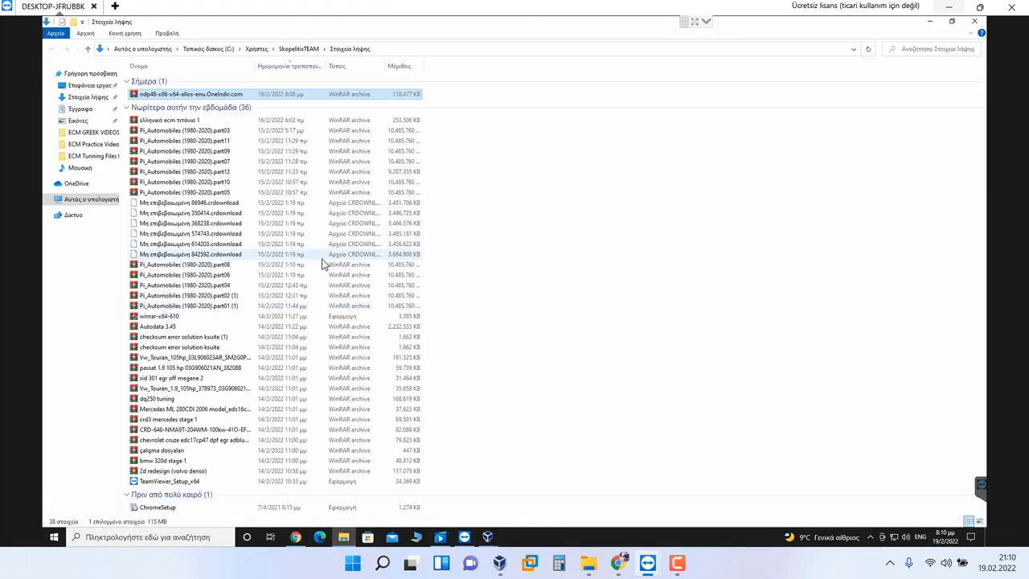
click(930, 21)
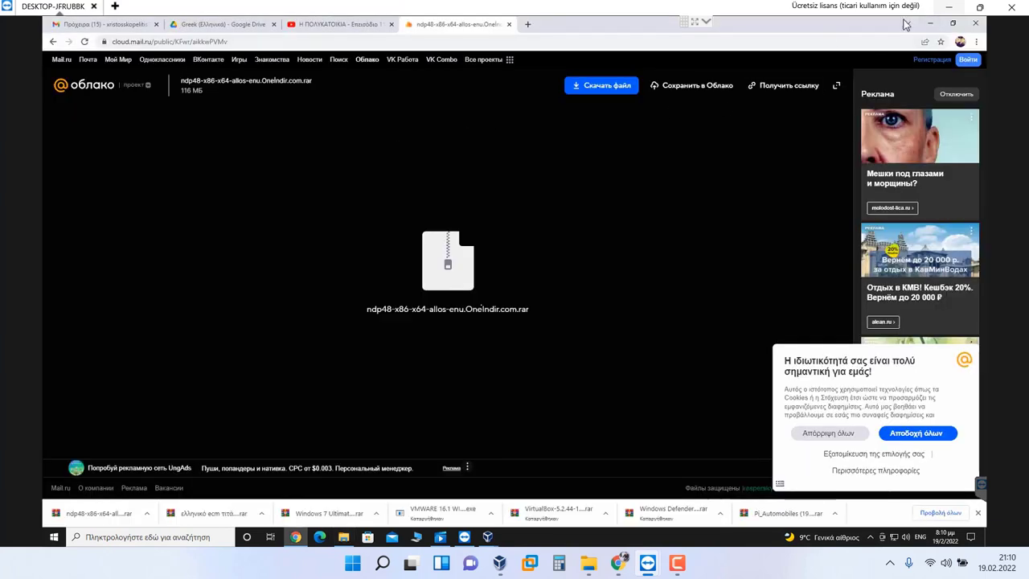
click(930, 23)
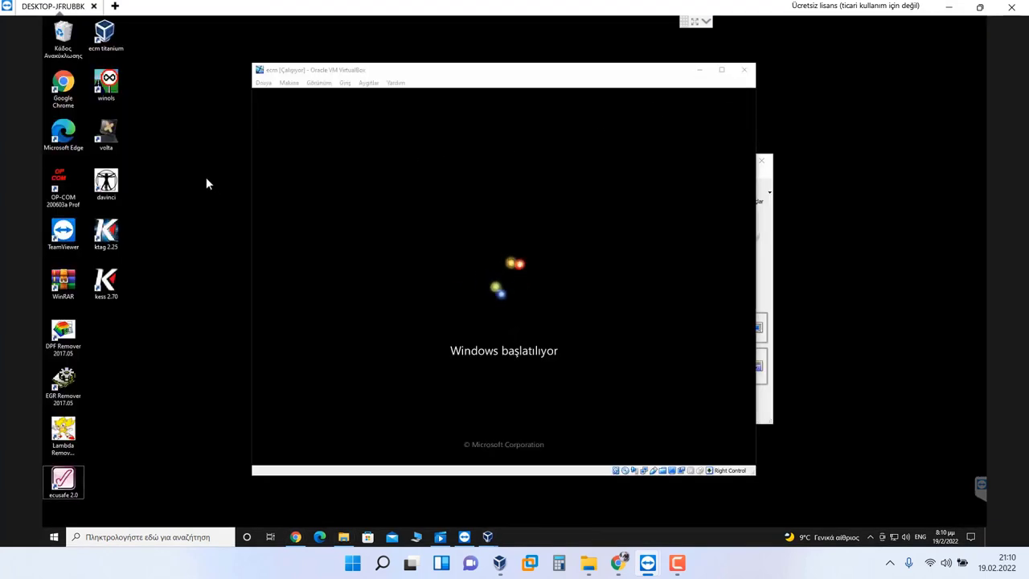
right_click(104, 339)
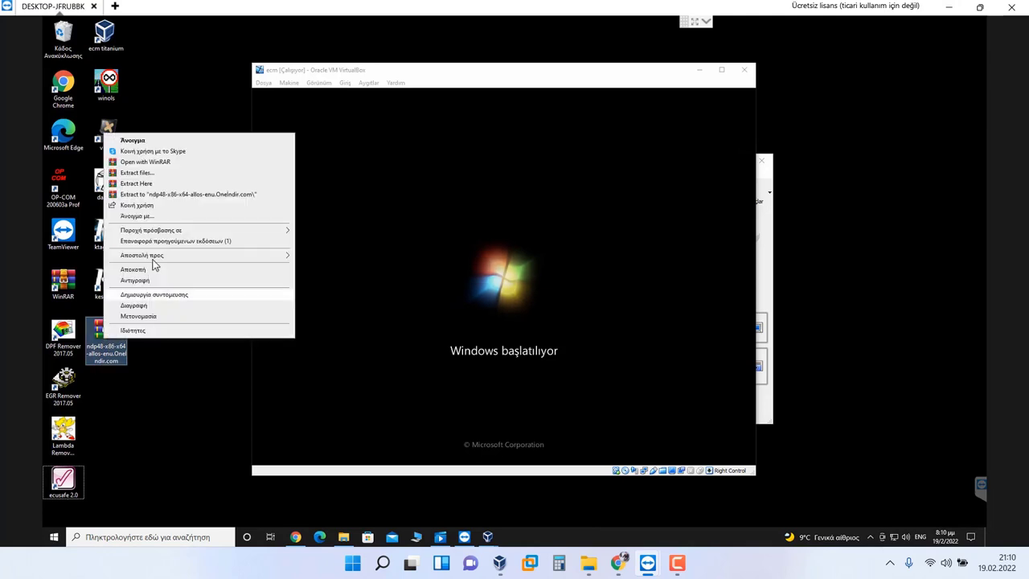
click(165, 194)
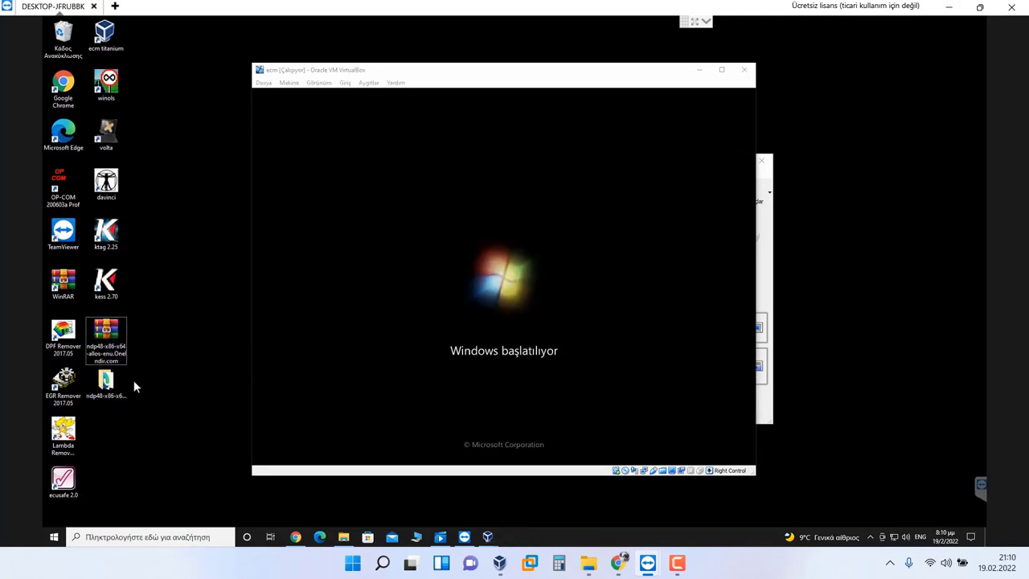
Step: Rename the extracted ndp48 item to 'net framework'
click(122, 385)
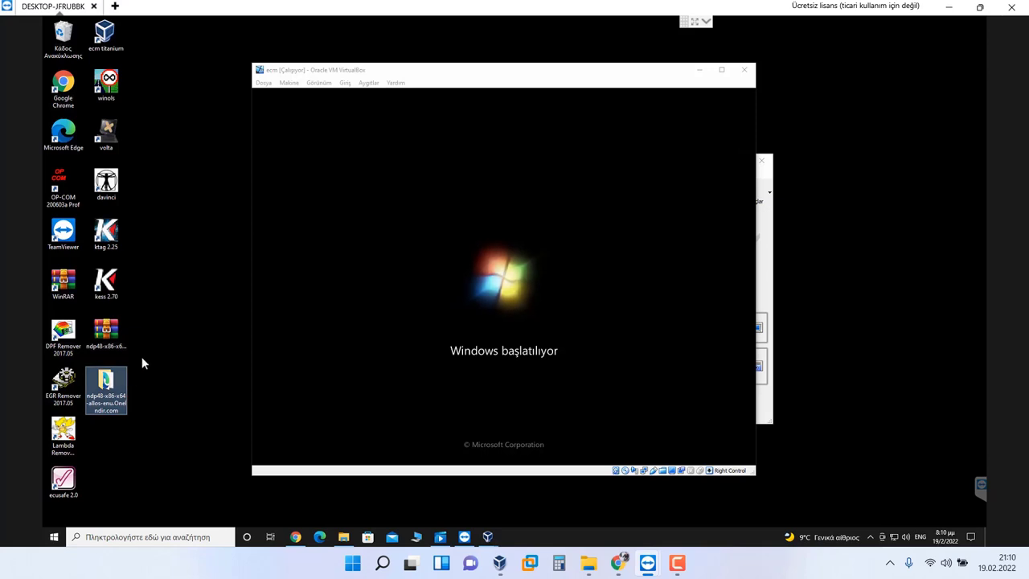
key(F2)
text(net frame)
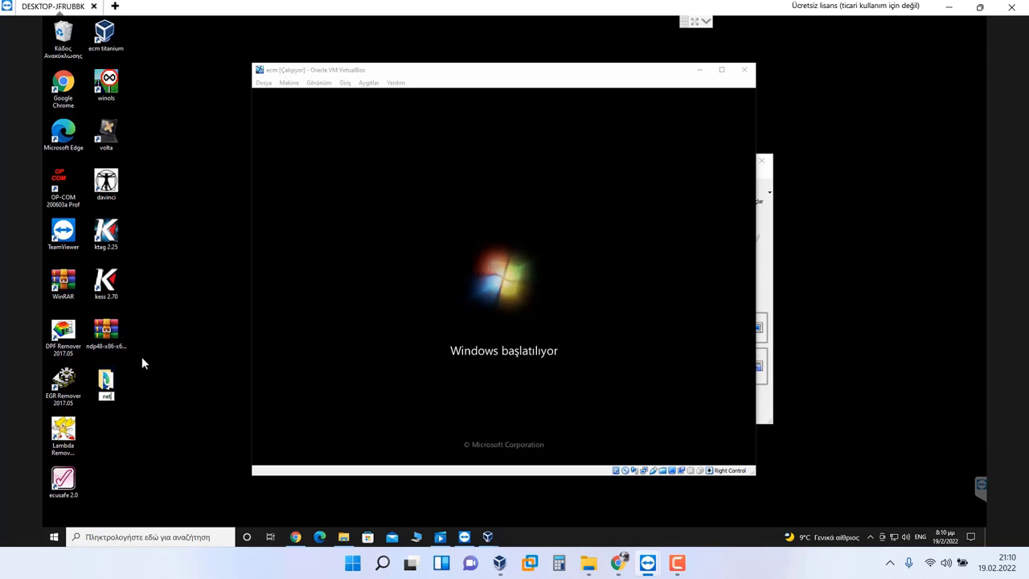
text(work)
key(Return)
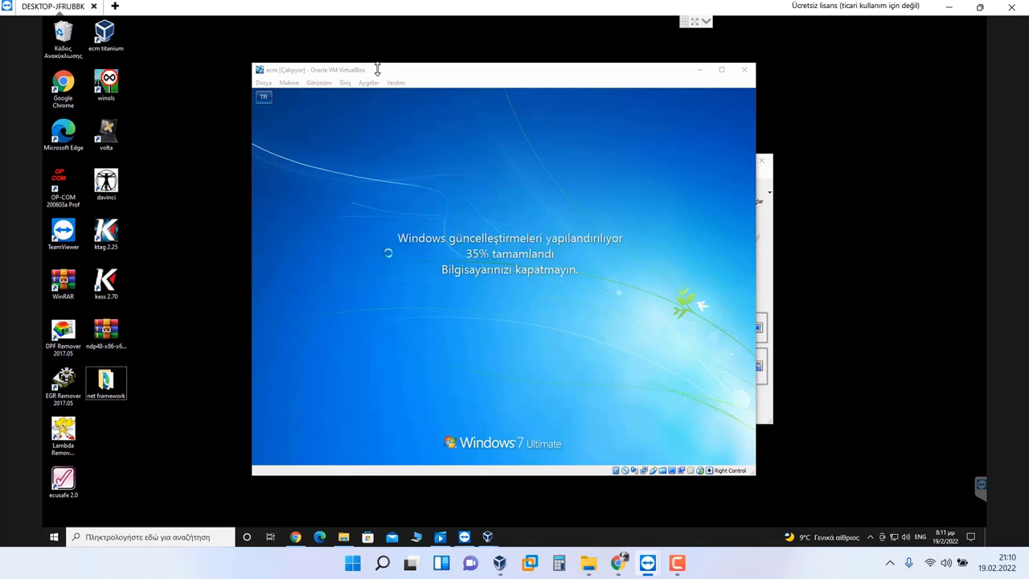
Step: Move the VM window to the top-left and drag its corner to enlarge it
click(379, 71)
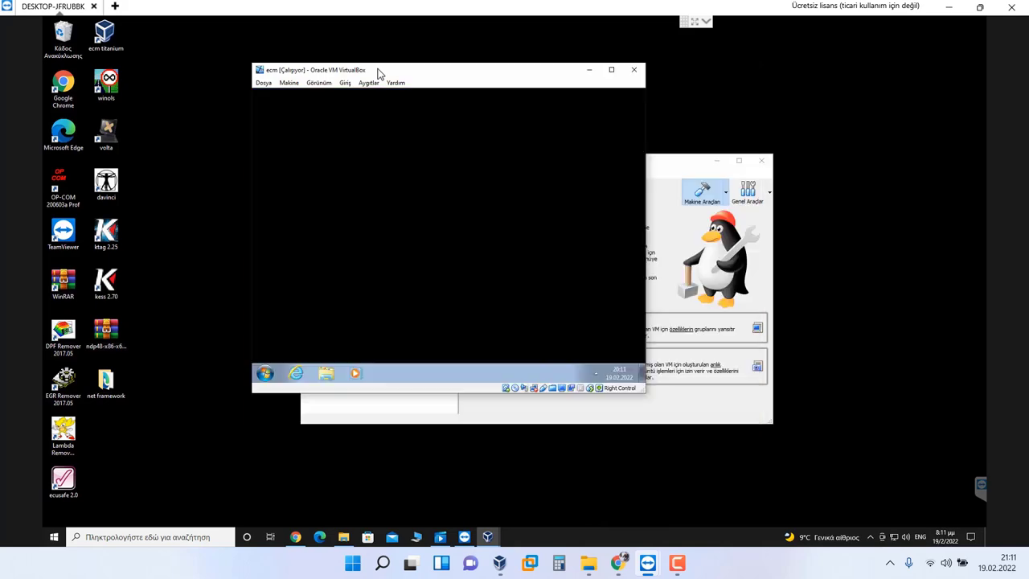
drag(363, 69, 168, 28)
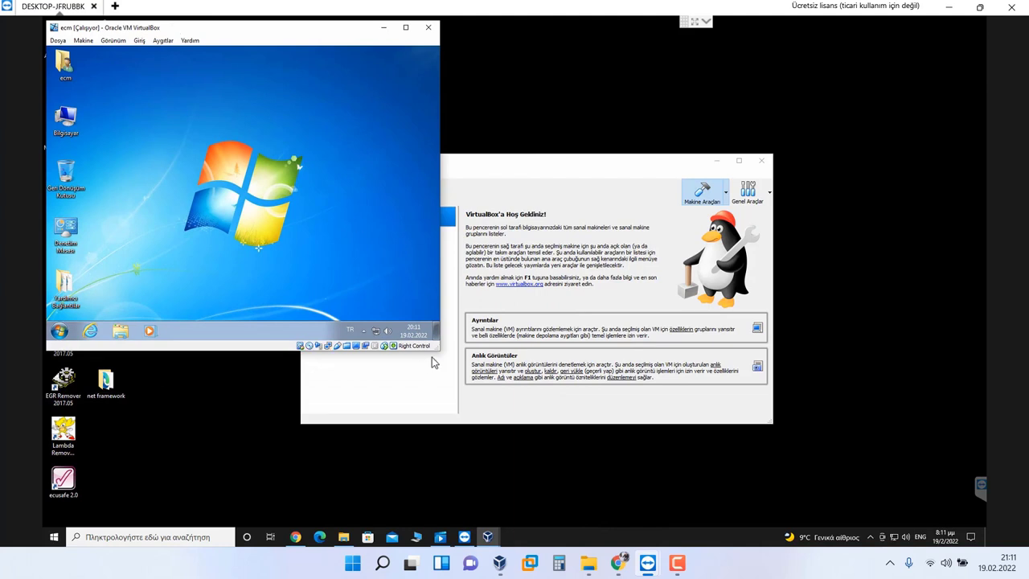
drag(438, 347, 986, 524)
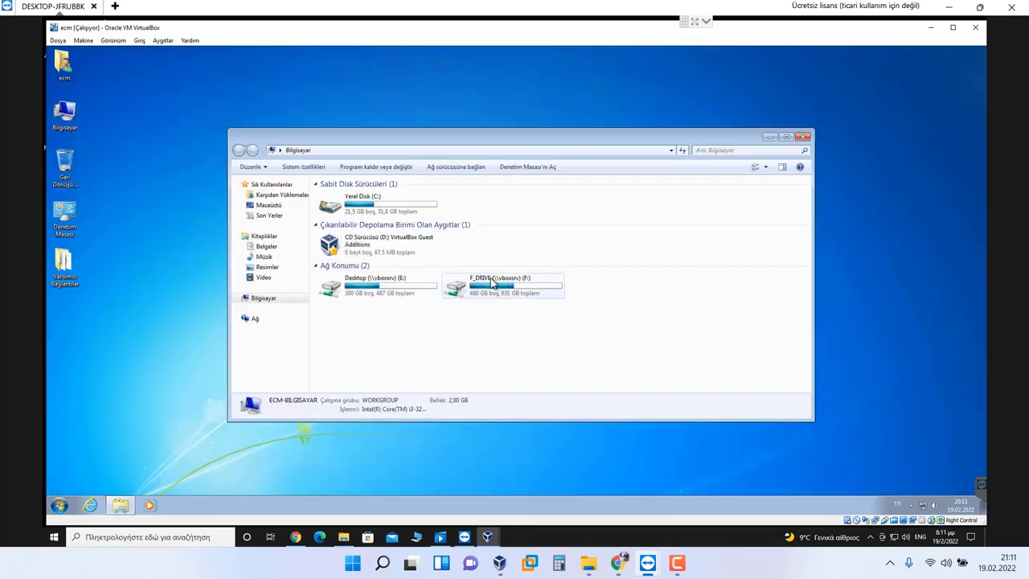
Step: Copy the net framework folder from shared drive E: onto the guest desktop
double_click(387, 291)
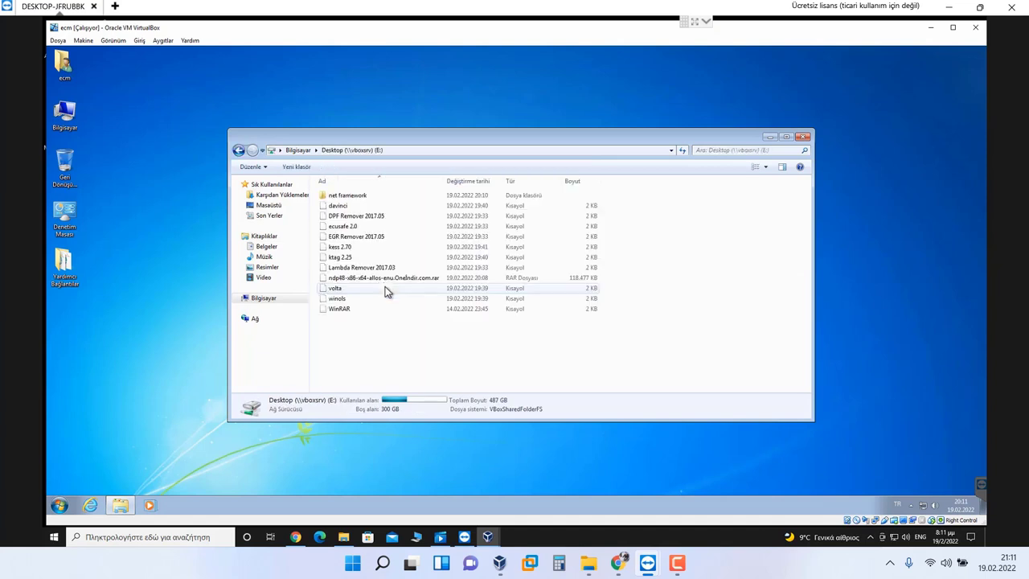
right_click(350, 198)
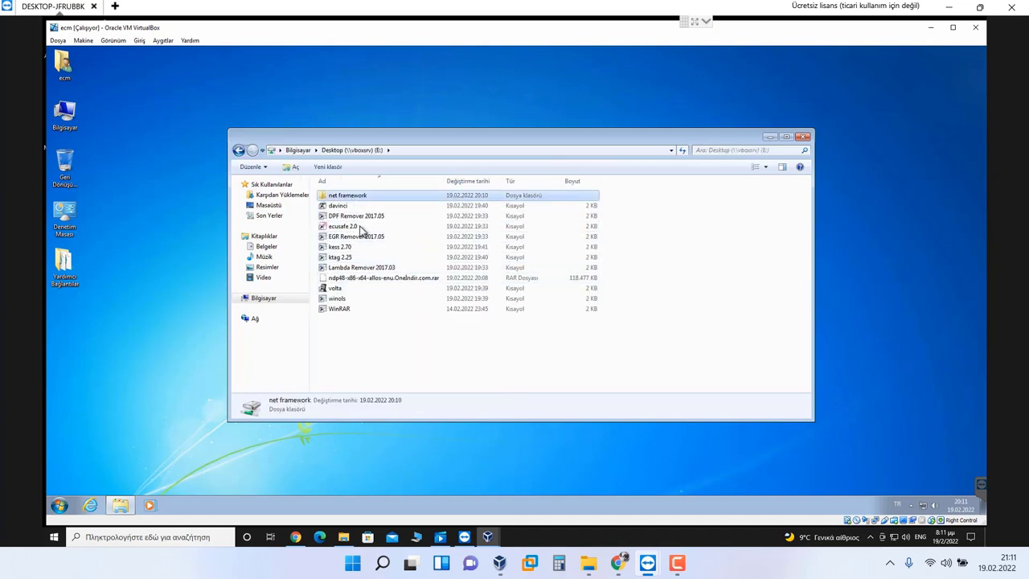
click(377, 266)
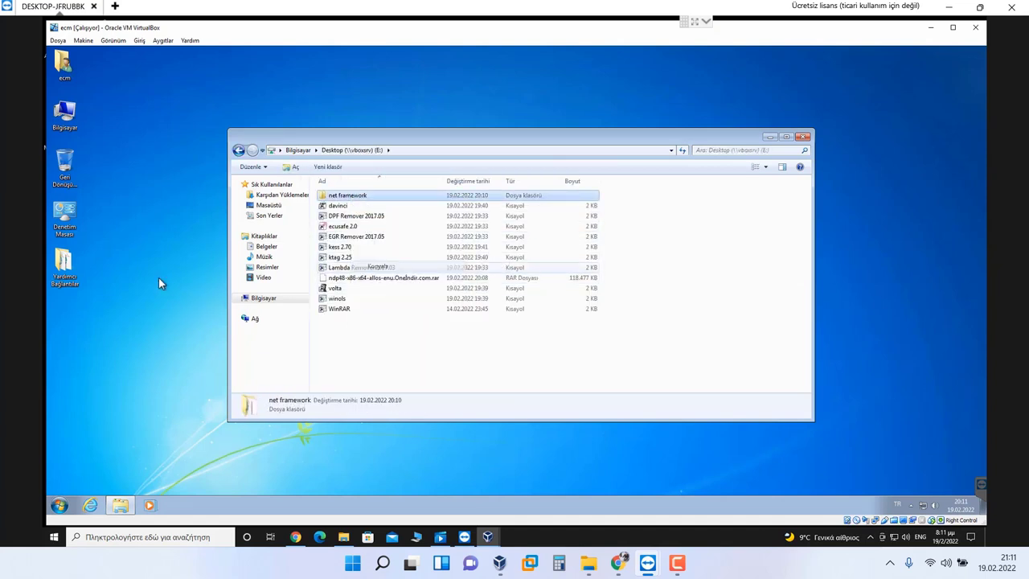
right_click(152, 280)
click(177, 320)
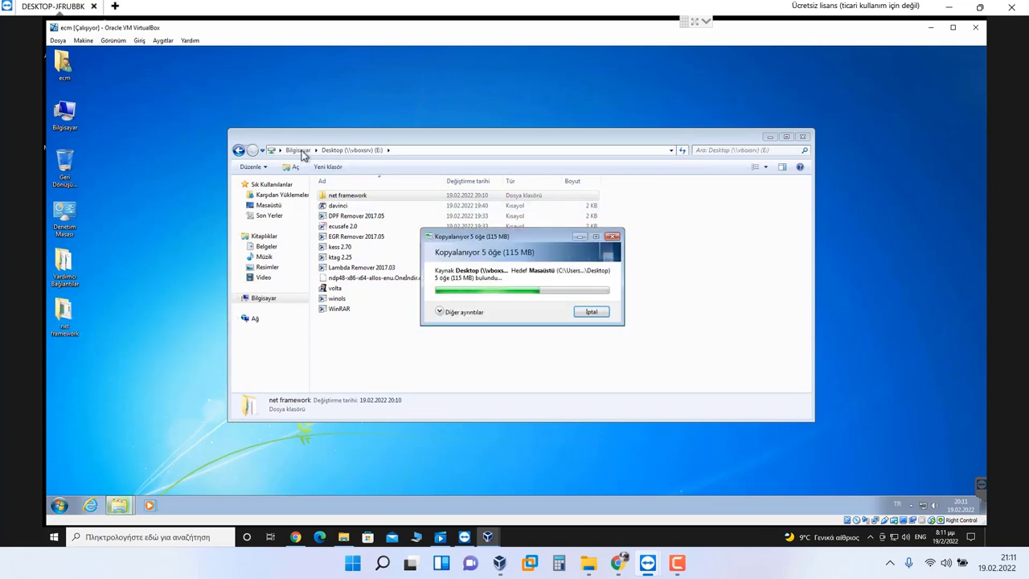
Step: Copy win7 cr4ck from F:\ECM Tunning Files New\Windows 7 Ultimate x86 to the desktop
click(297, 149)
double_click(481, 279)
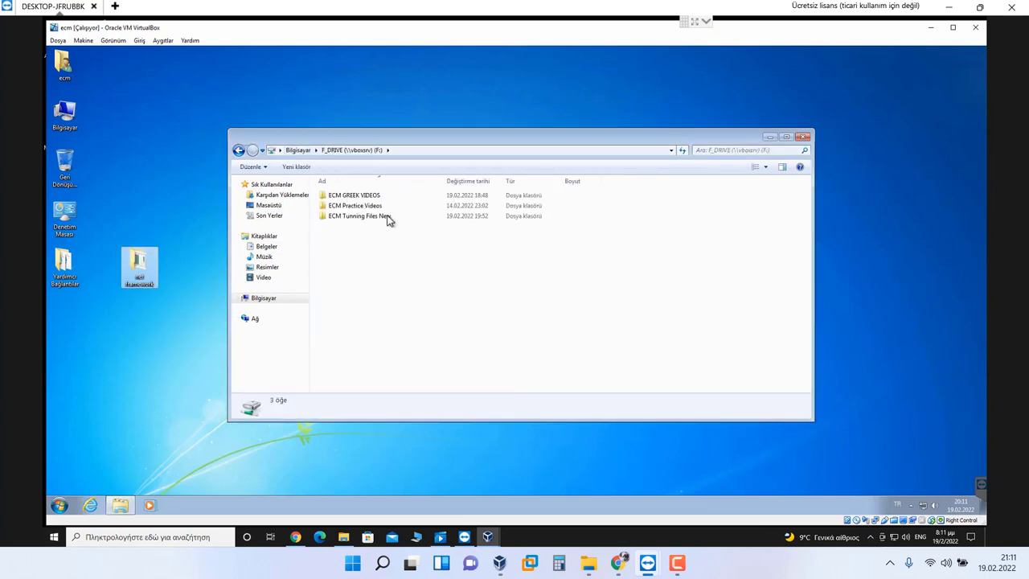
double_click(377, 219)
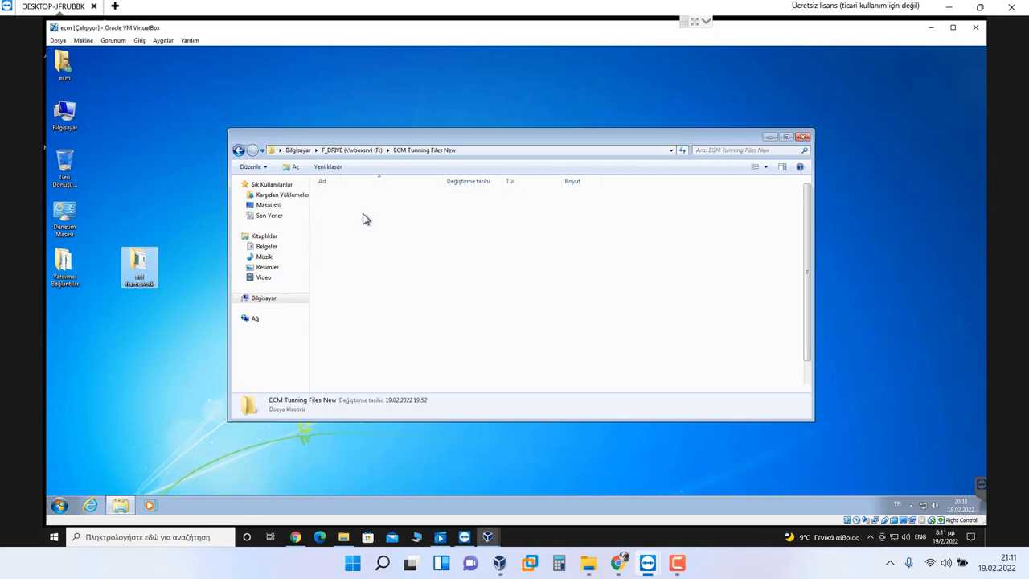
double_click(363, 218)
right_click(356, 198)
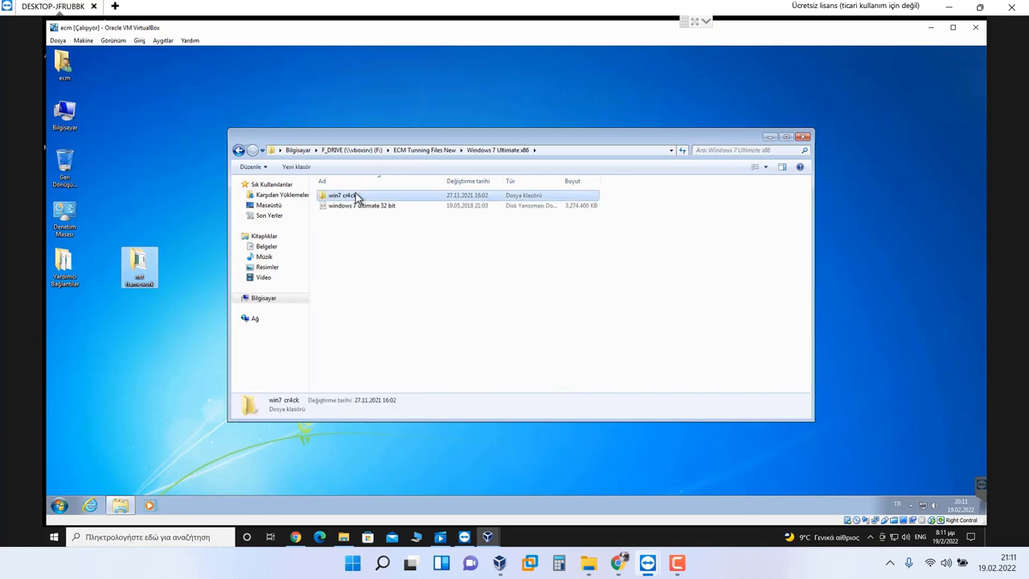
click(382, 259)
right_click(118, 157)
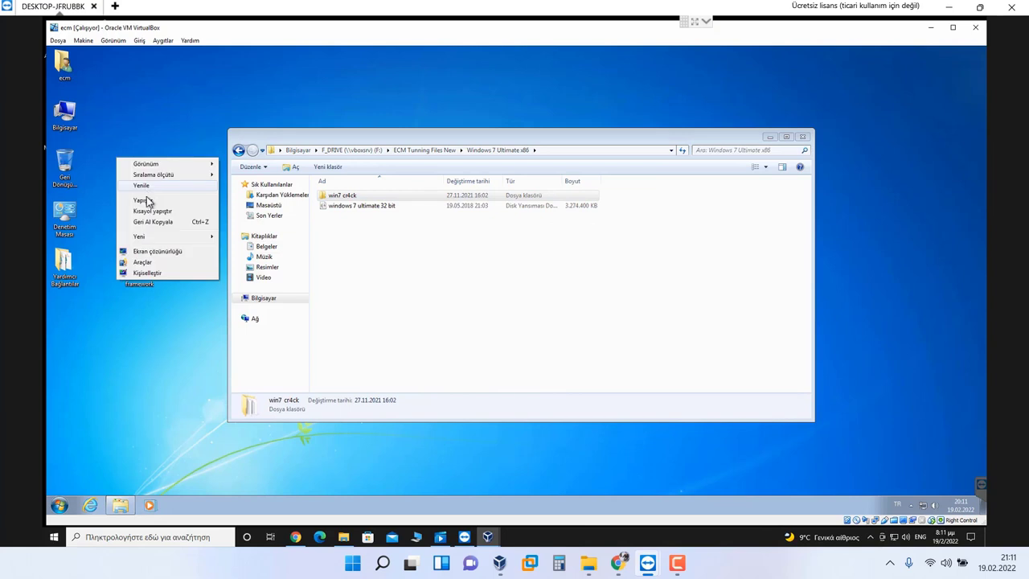
click(145, 200)
Step: Go into the All Programs folder under Pi_Automobiles (1980-2020)
click(441, 150)
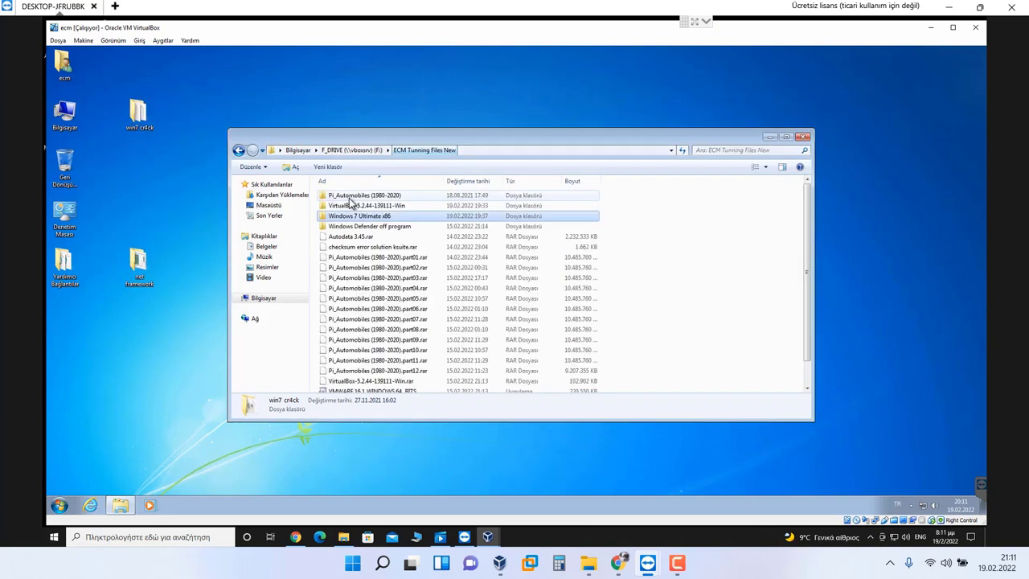
drag(375, 214, 374, 198)
double_click(374, 197)
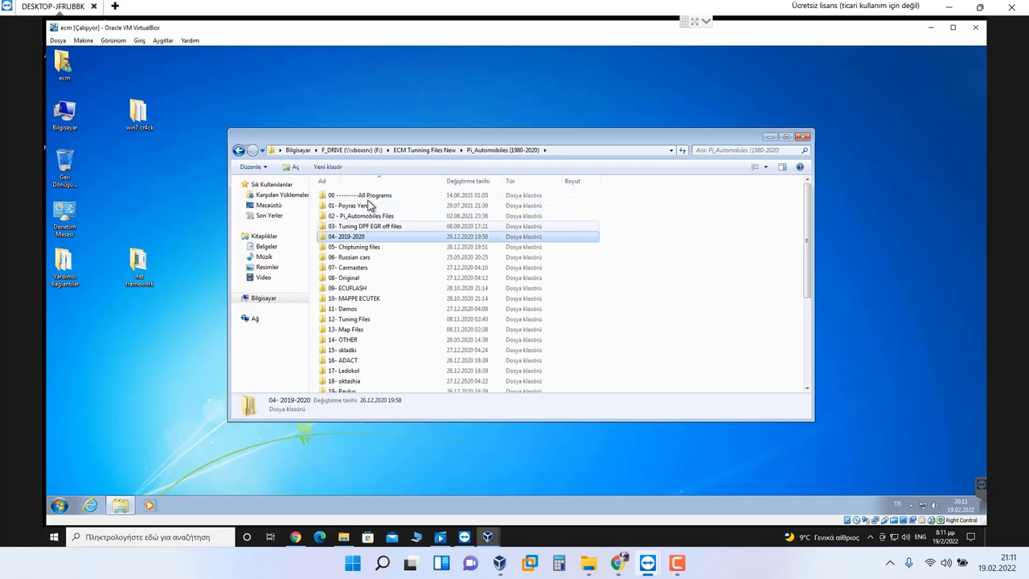
double_click(367, 197)
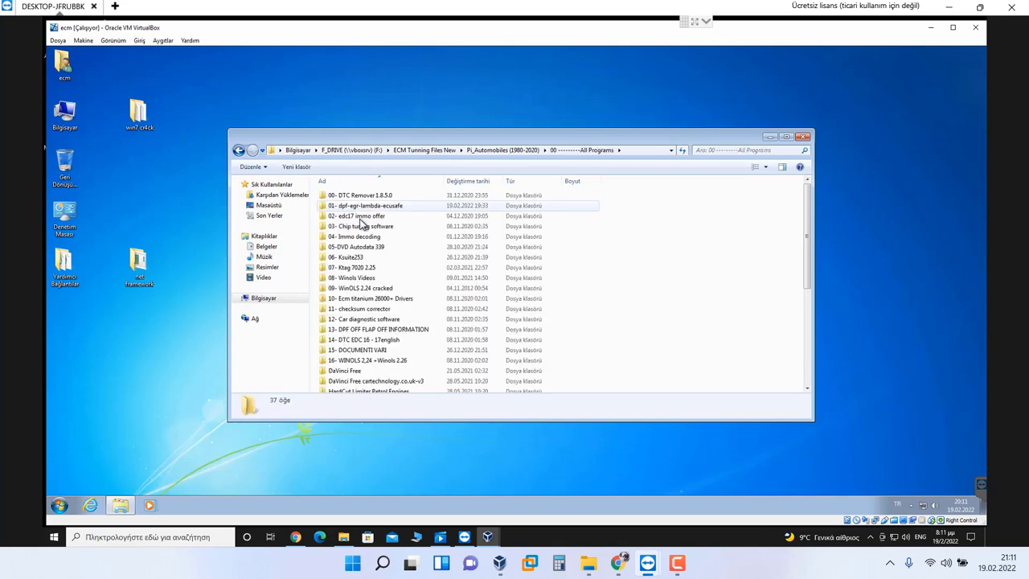
Step: Copy four folders, including DTC Remover 1.8.5.0, Immo decoding and Ecm titanium Drivers, to the desktop
click(361, 217)
shift+click(361, 206)
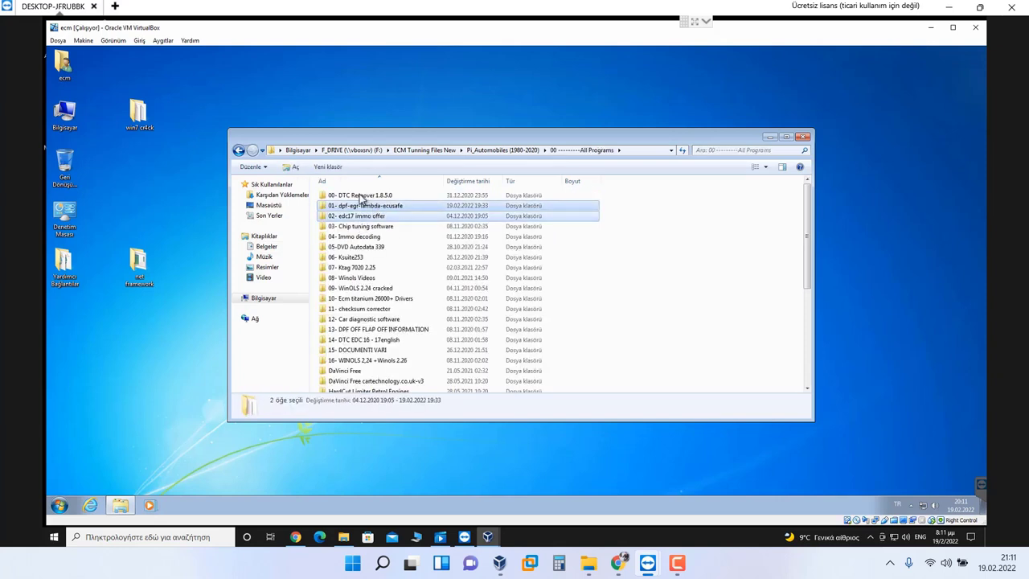
ctrl+click(361, 195)
ctrl+click(360, 206)
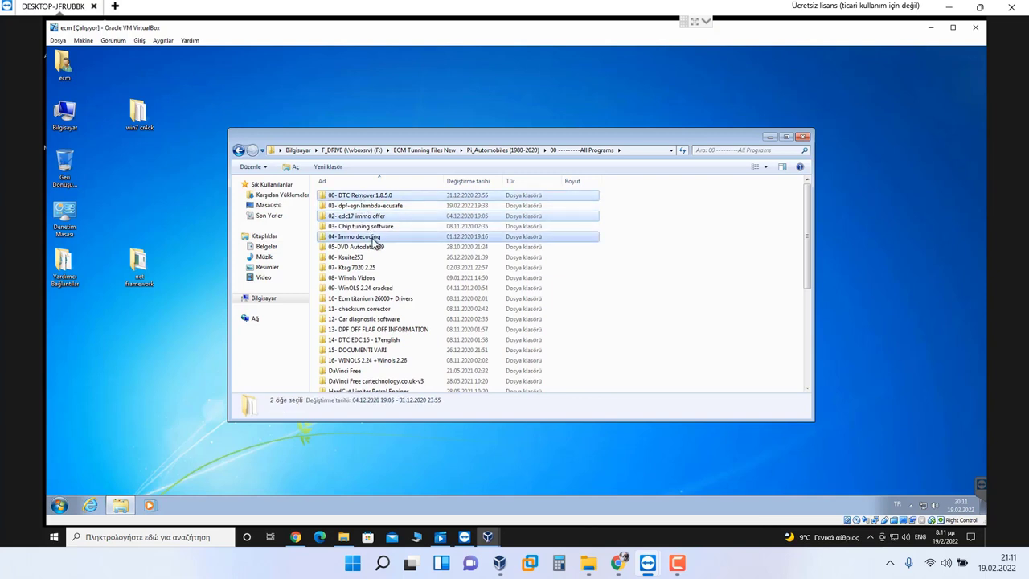
ctrl+click(372, 238)
ctrl+click(379, 299)
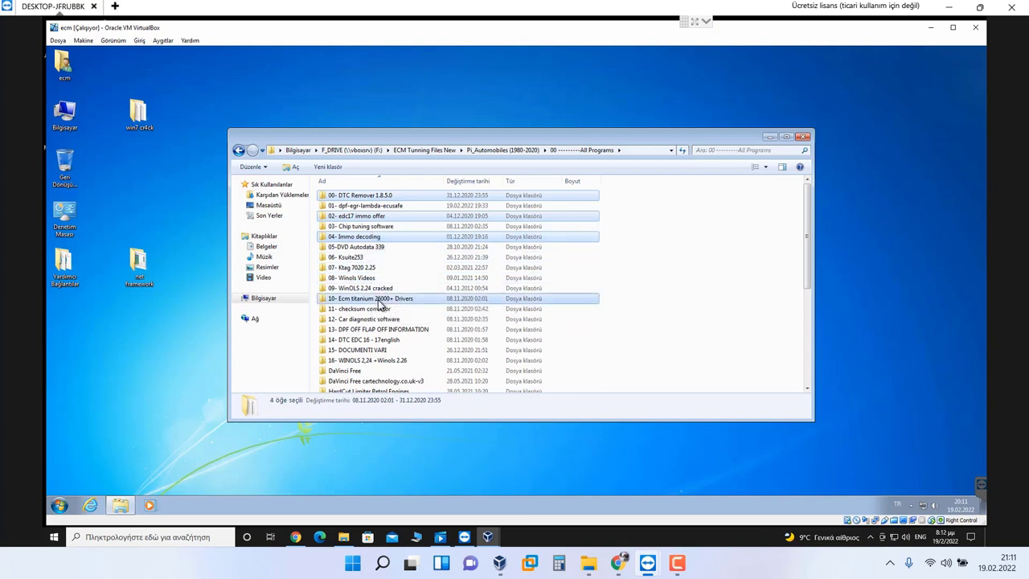
right_click(379, 299)
click(411, 359)
right_click(115, 342)
click(153, 386)
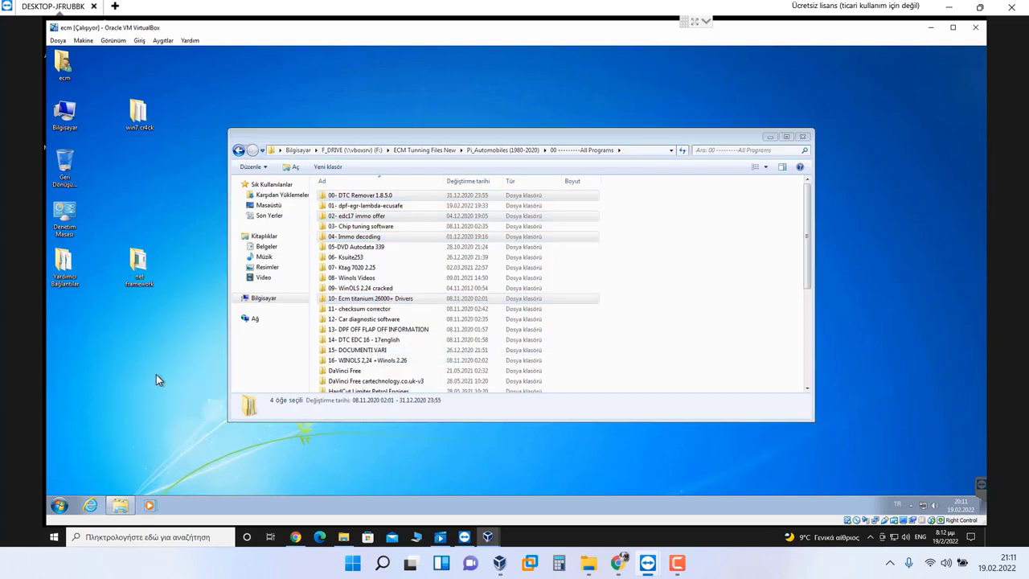
Step: Minimize the Explorer and copy progress windows and open the desktop net framework folder
click(769, 136)
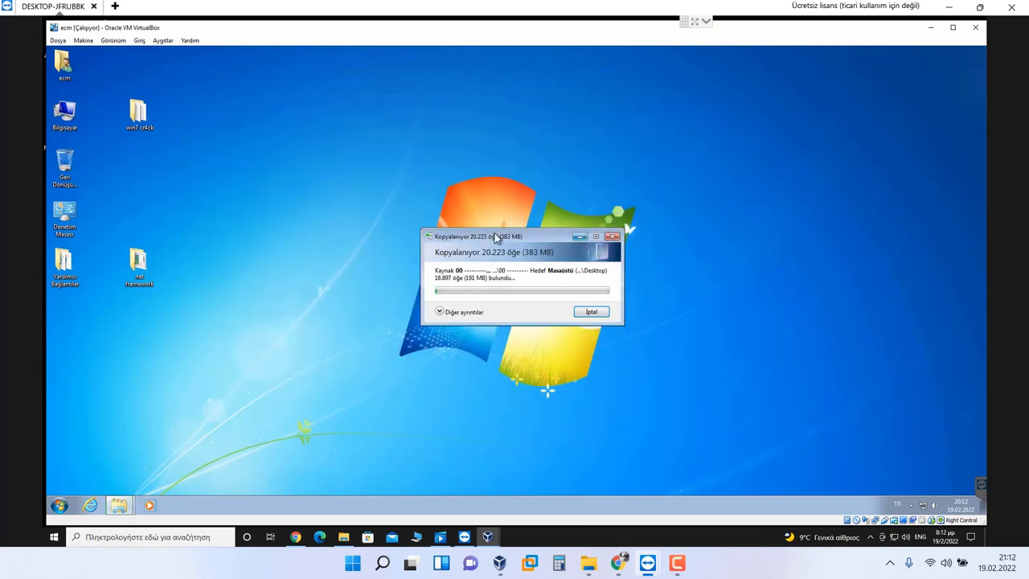
click(577, 235)
double_click(142, 261)
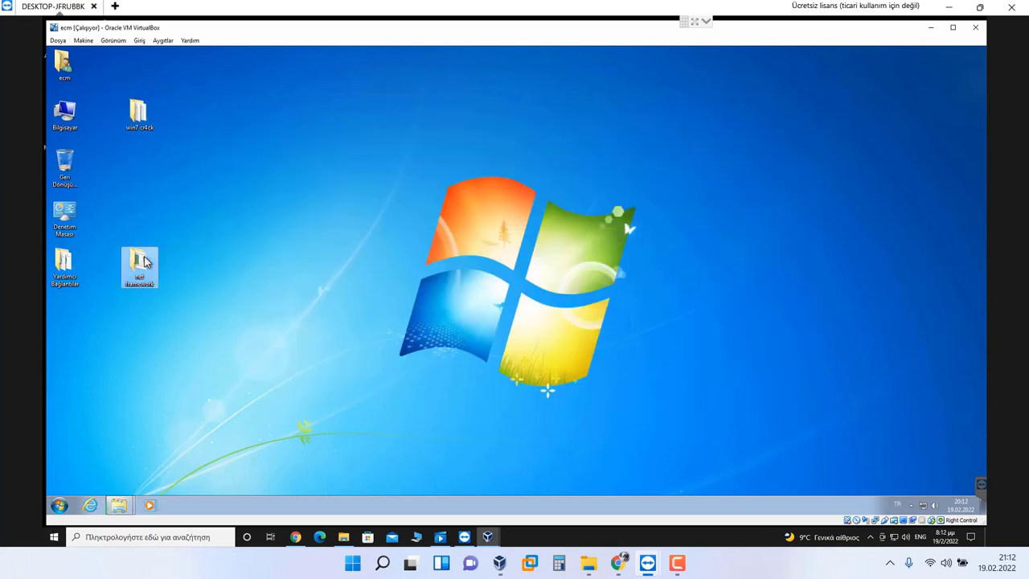
Step: Close the net framework window and launch Windows Loader from the desktop win7 cr4ck folder
click(383, 218)
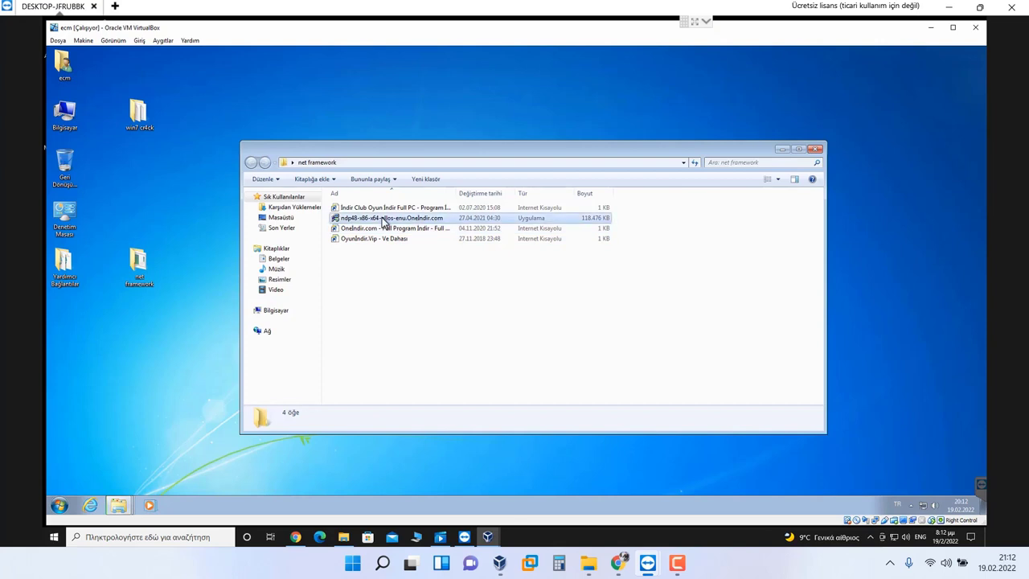
click(815, 149)
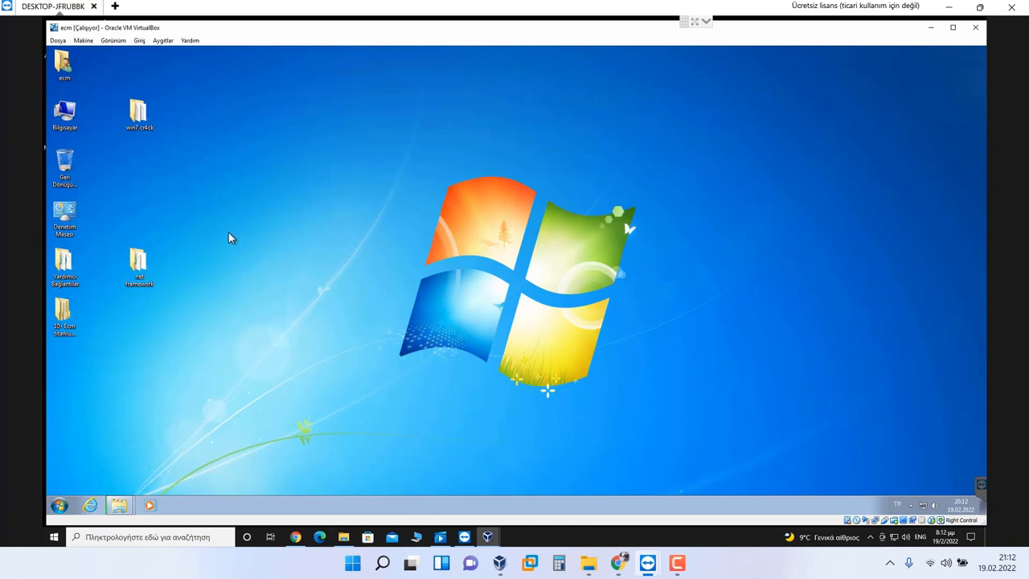
click(146, 113)
double_click(146, 113)
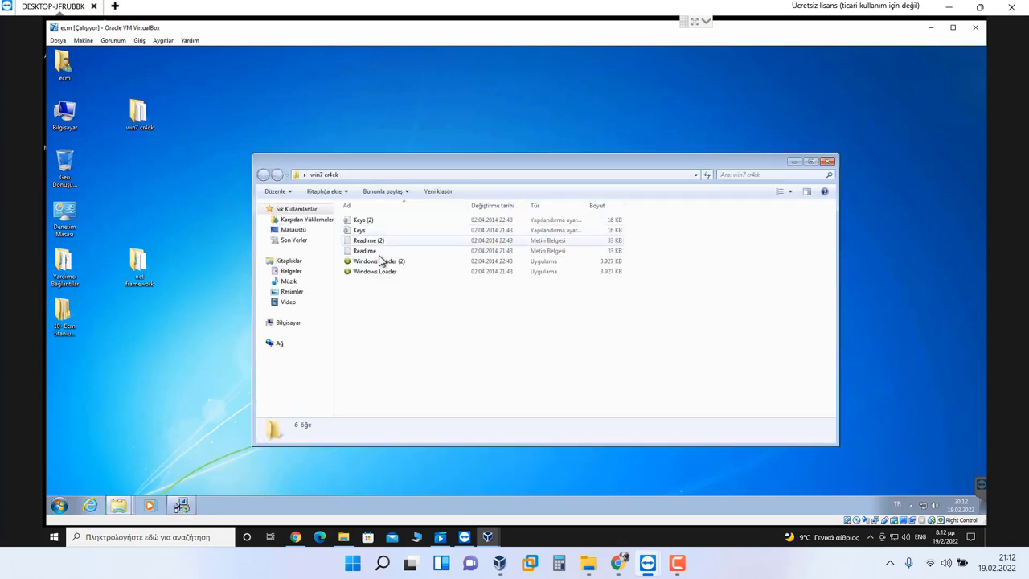
double_click(381, 262)
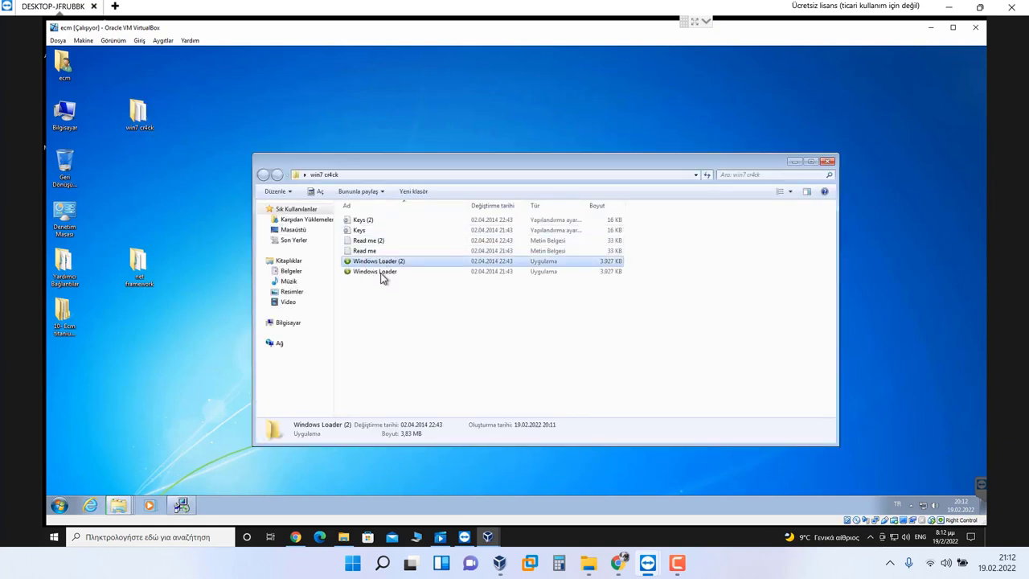
click(827, 161)
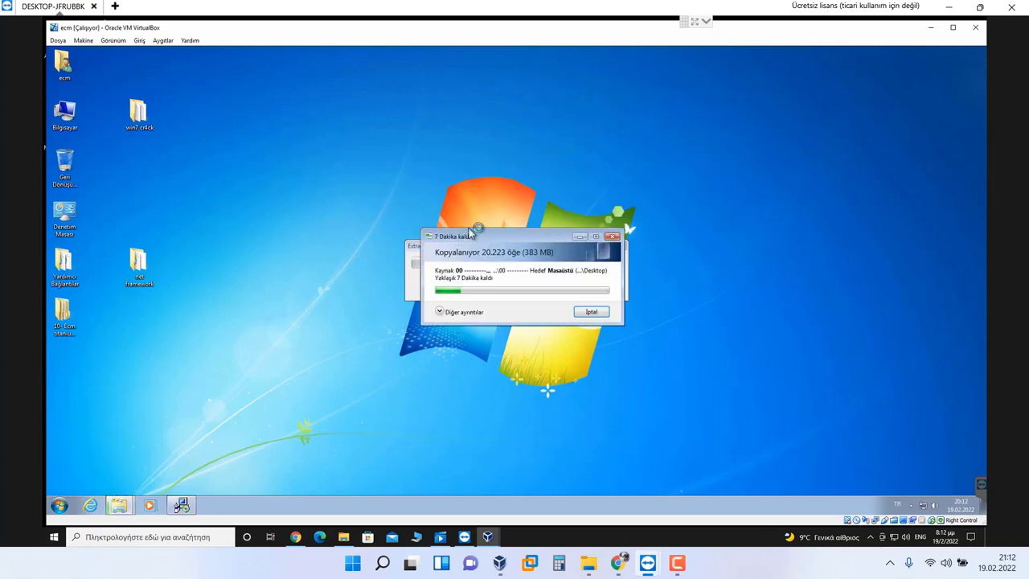
Step: Move the copy progress window right and the Extracting files window up-left
drag(492, 226, 715, 213)
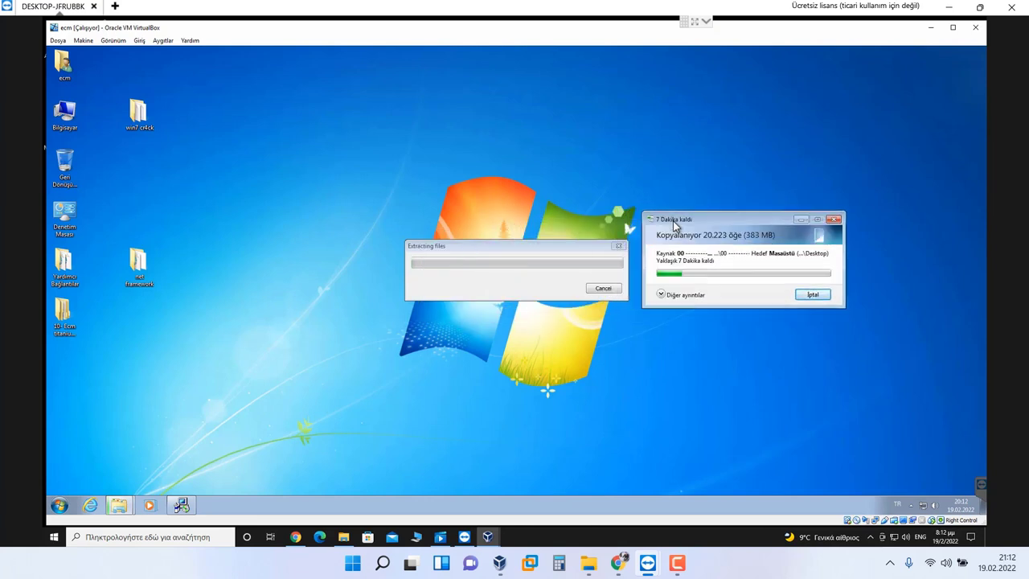
drag(529, 242, 512, 230)
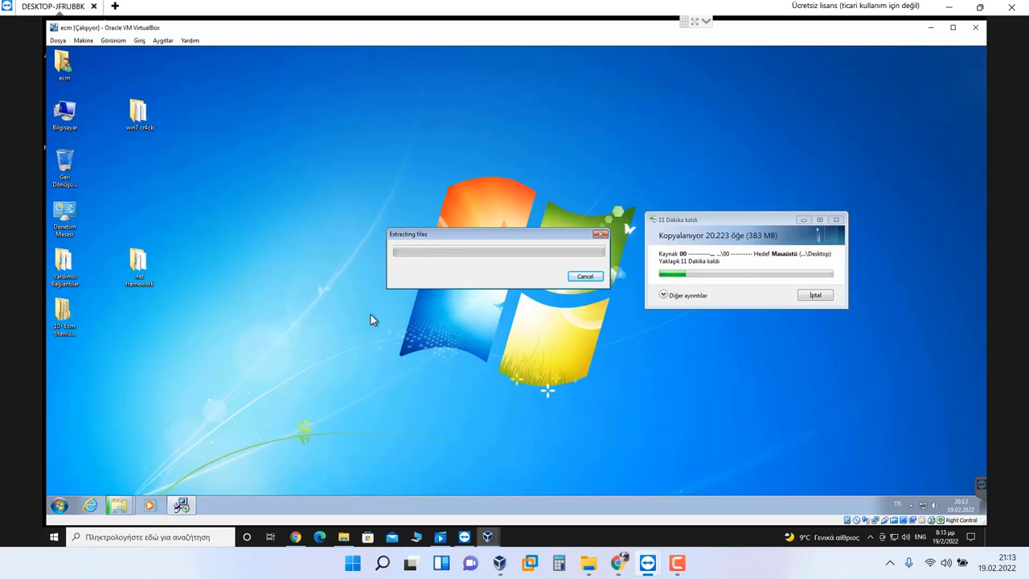
click(78, 185)
click(92, 199)
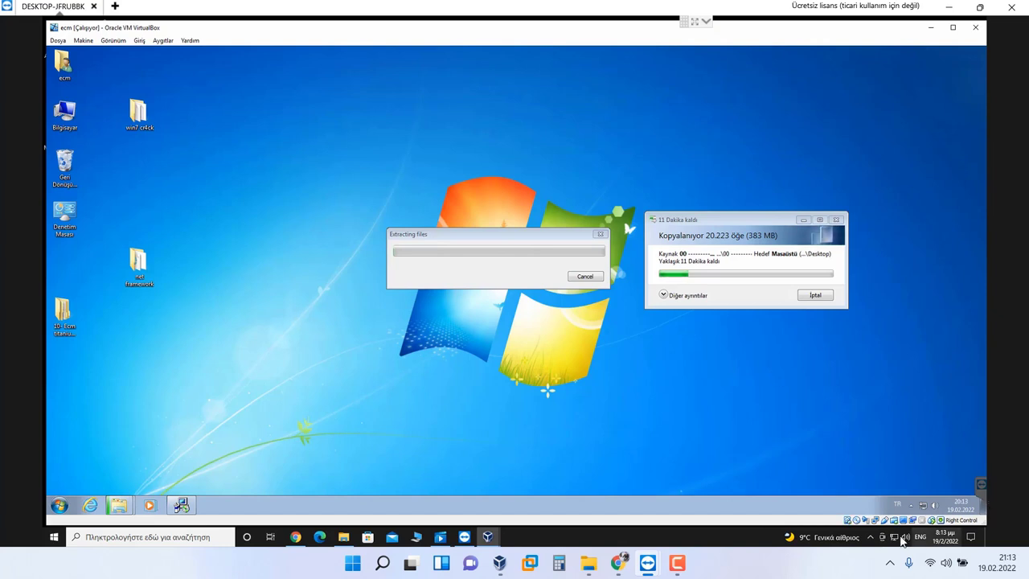
Step: Check the host's network status and its hidden tray icons
click(895, 537)
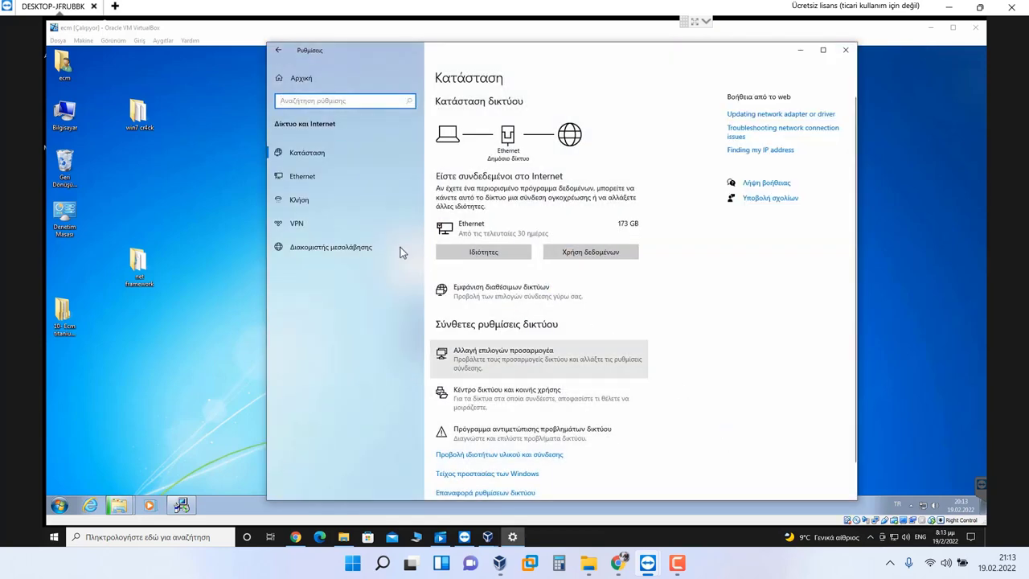
key(alt+F4)
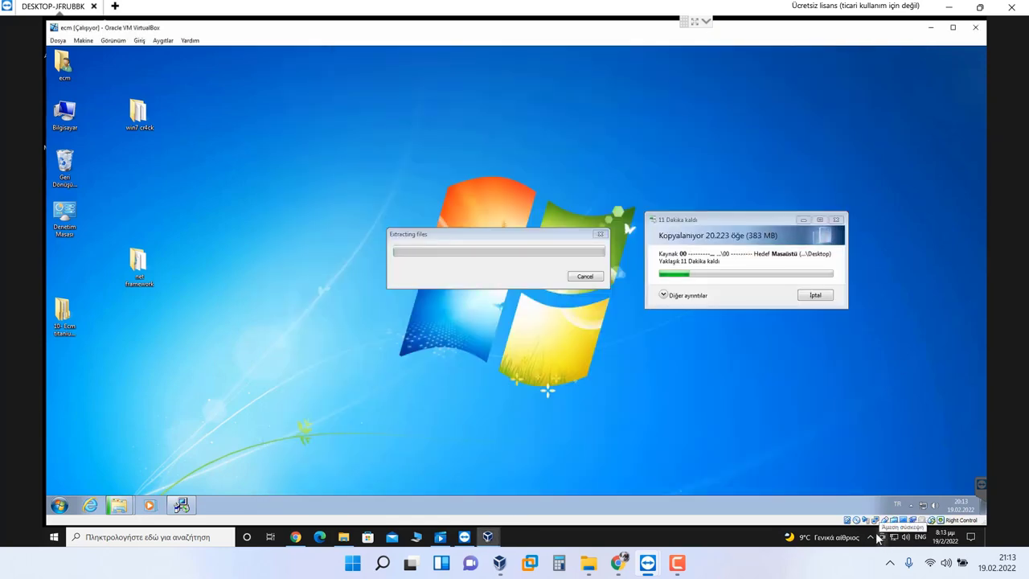
click(870, 539)
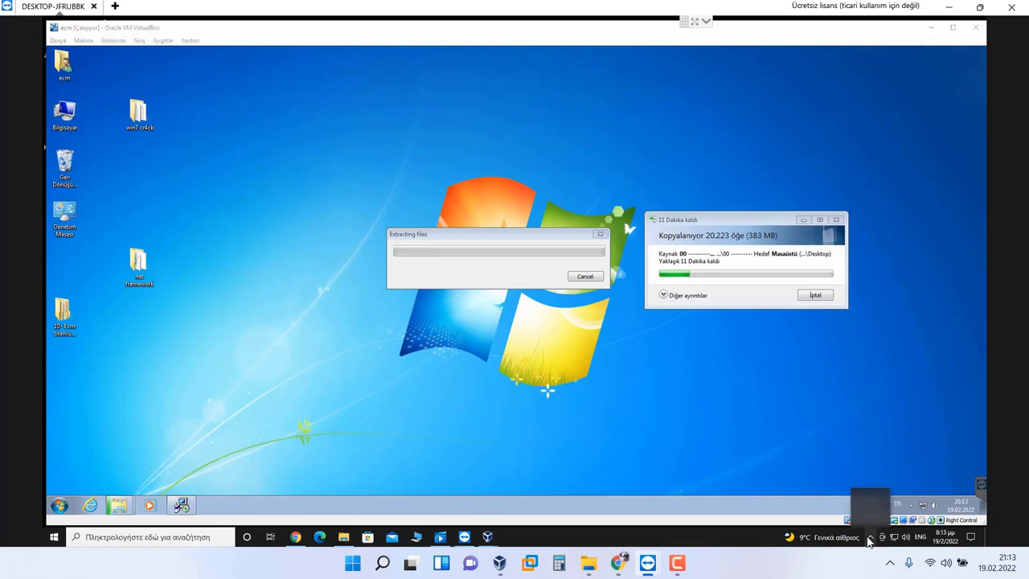
click(870, 539)
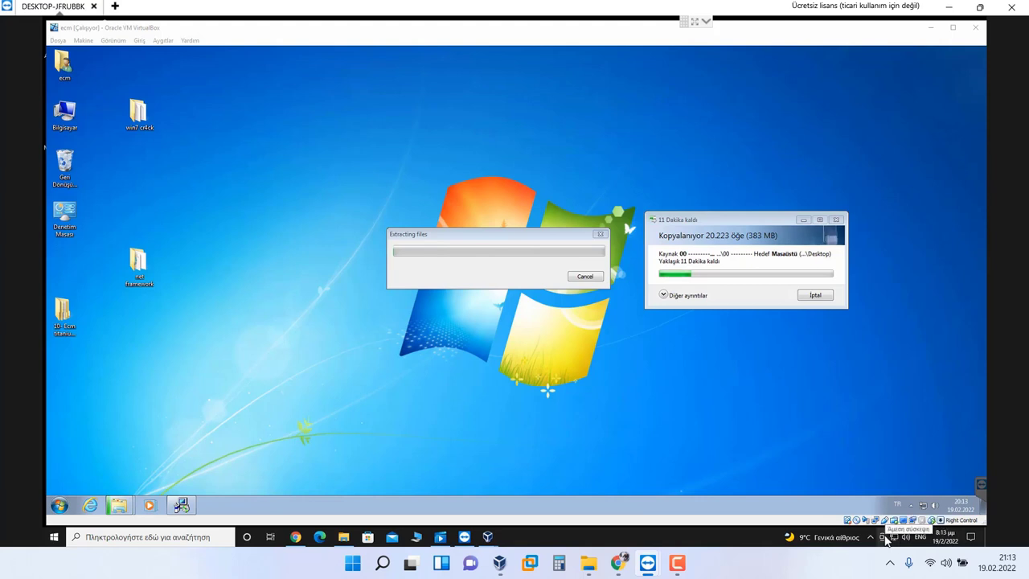
Step: Search the host for 'power', return to the VM, and show the hidden tray icons
click(190, 537)
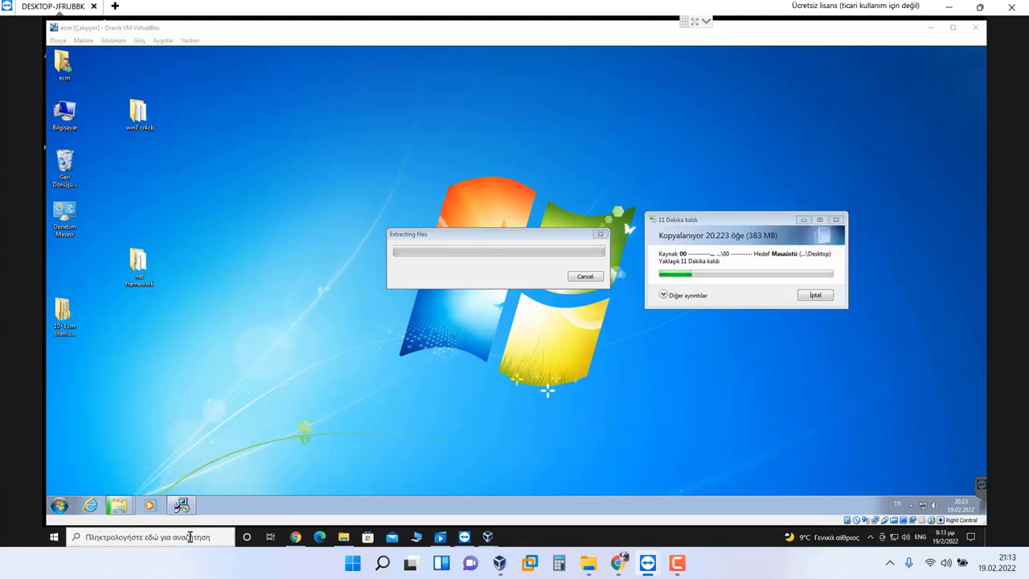
text(power)
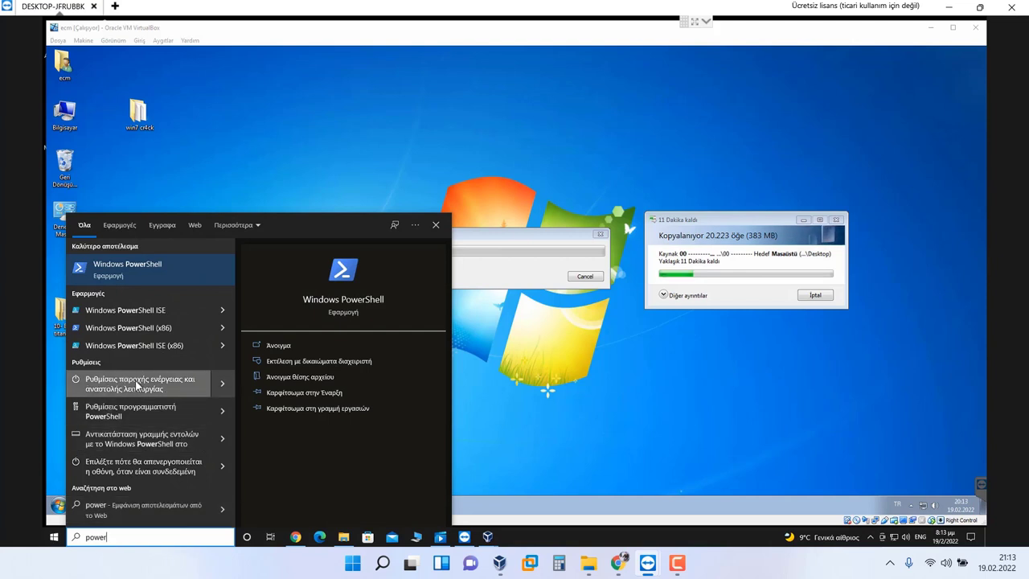
click(366, 136)
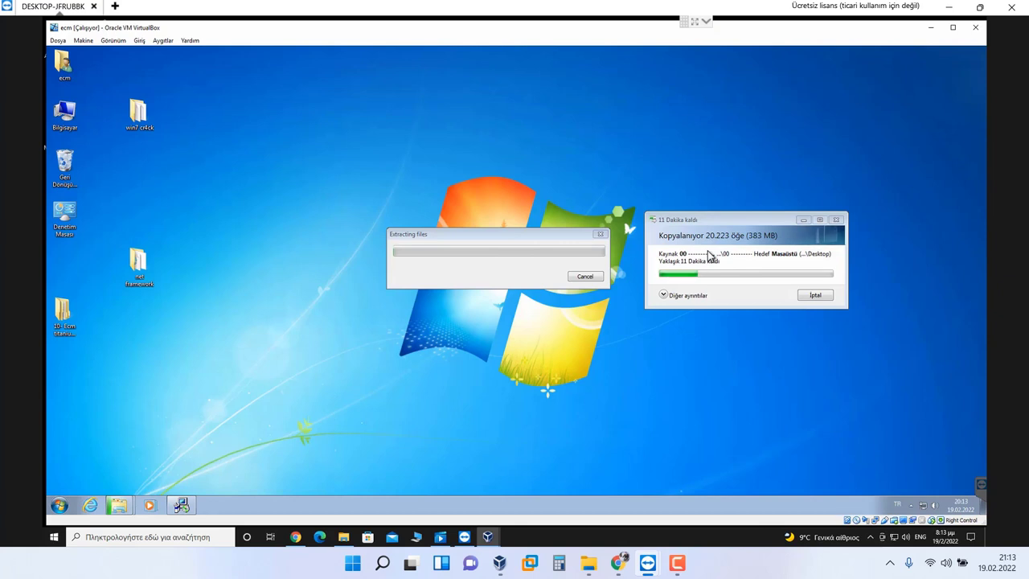
click(871, 537)
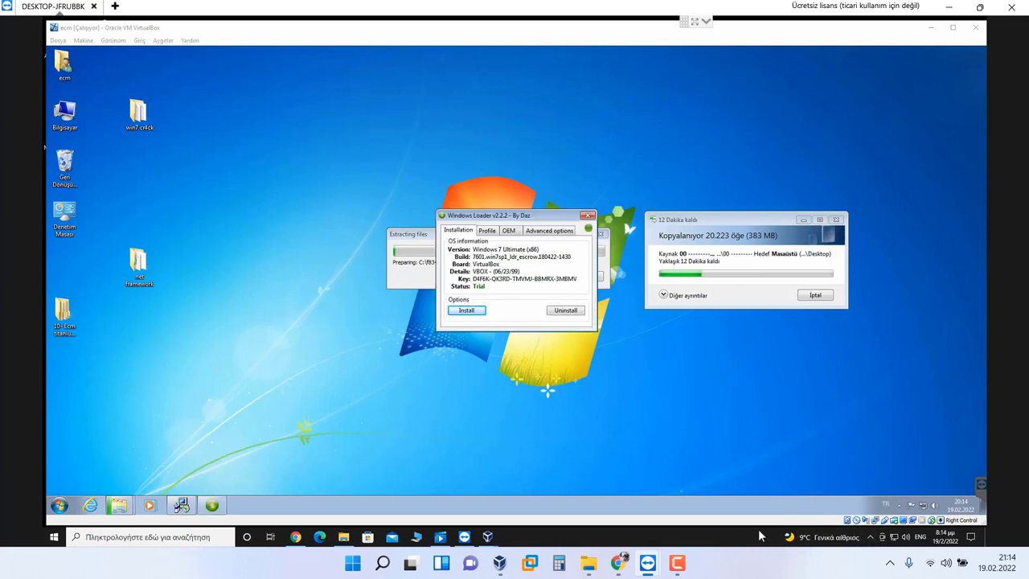
Step: Start the Windows Loader install, move its window left, and expand the copy dialog's details
click(471, 311)
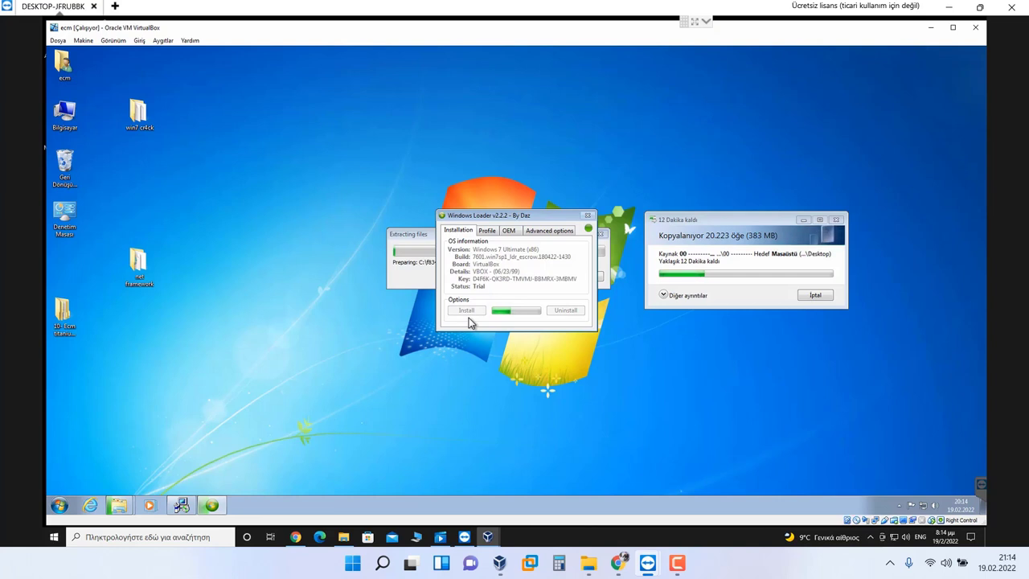
drag(483, 215, 265, 217)
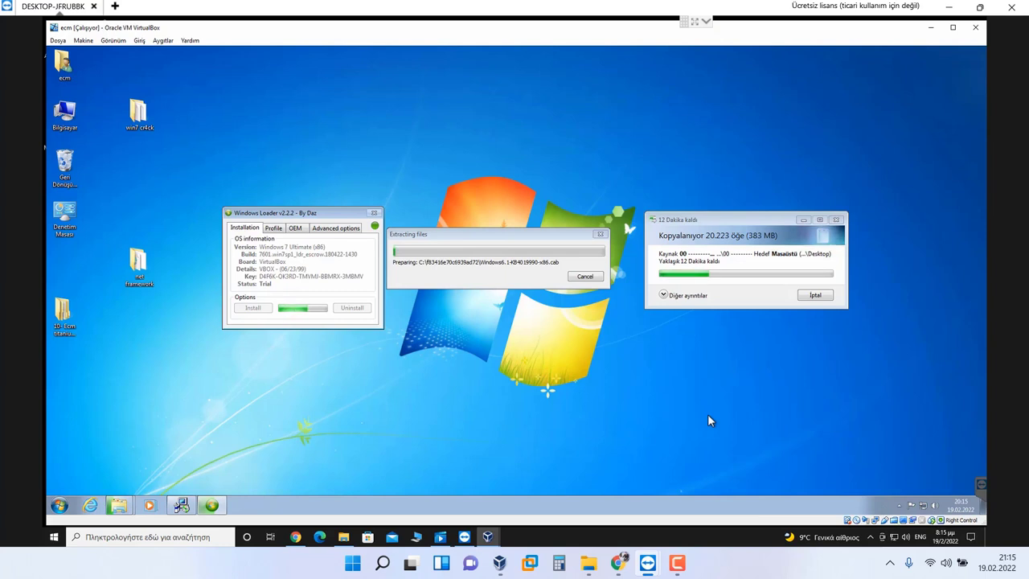
click(666, 296)
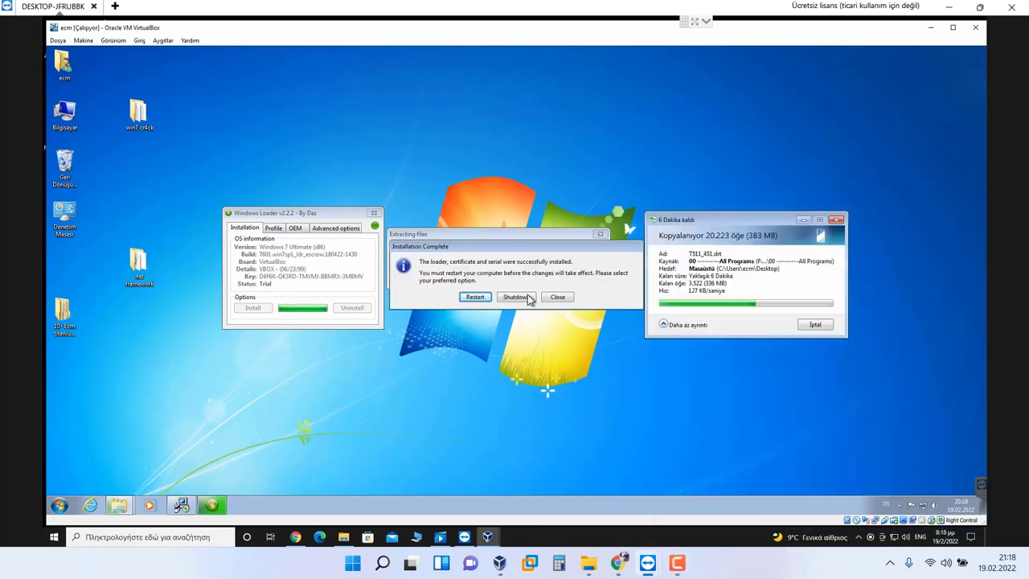
Step: Close Installation Complete, then accept the .NET Framework 4.8 license and start Yükle
click(691, 567)
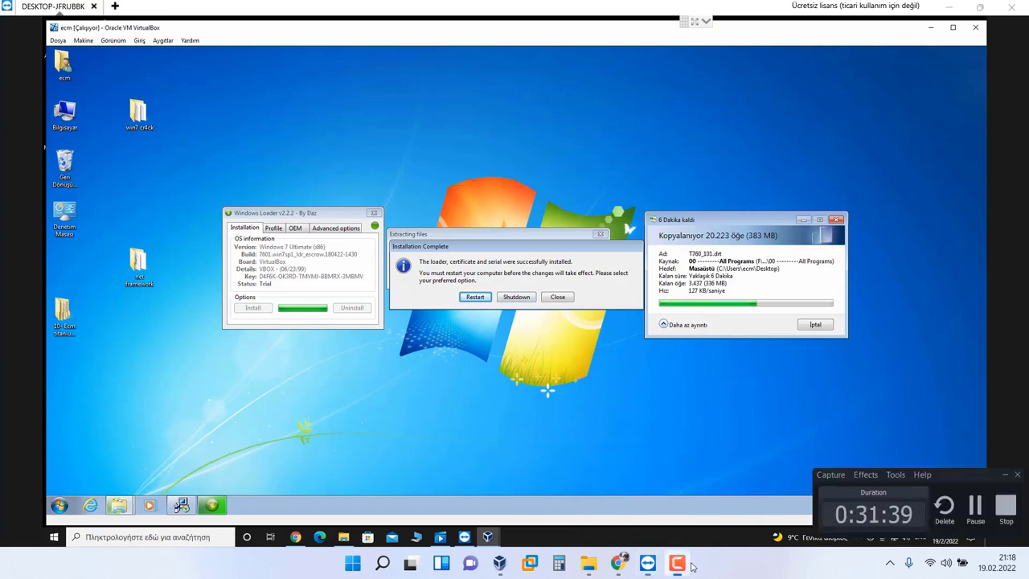
click(691, 566)
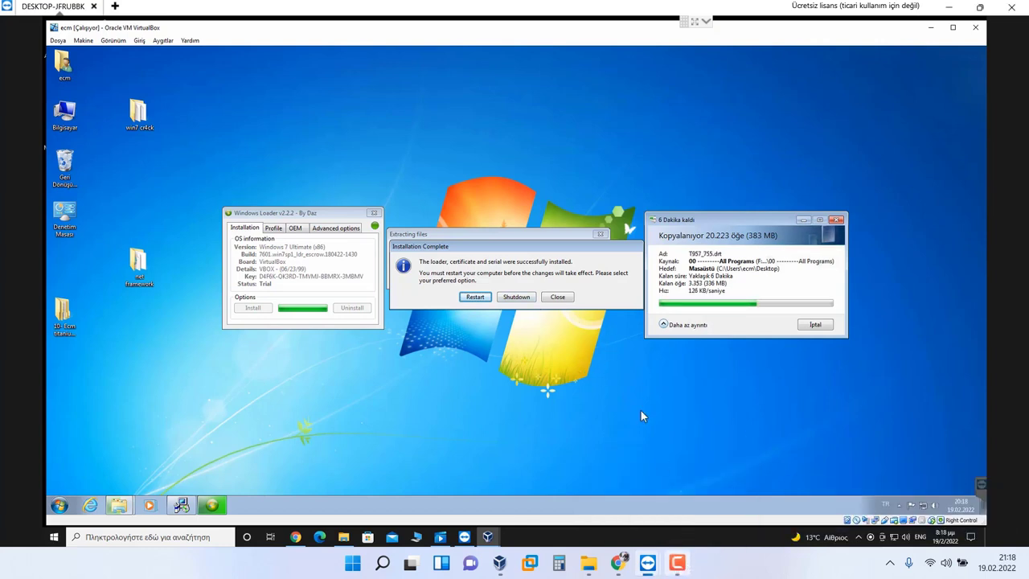
click(558, 298)
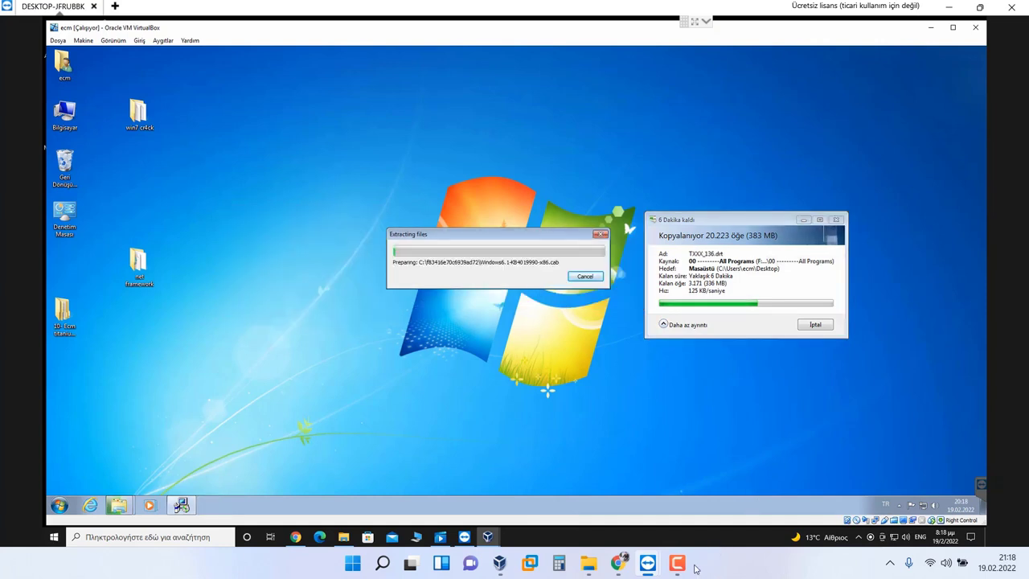
click(682, 565)
click(973, 504)
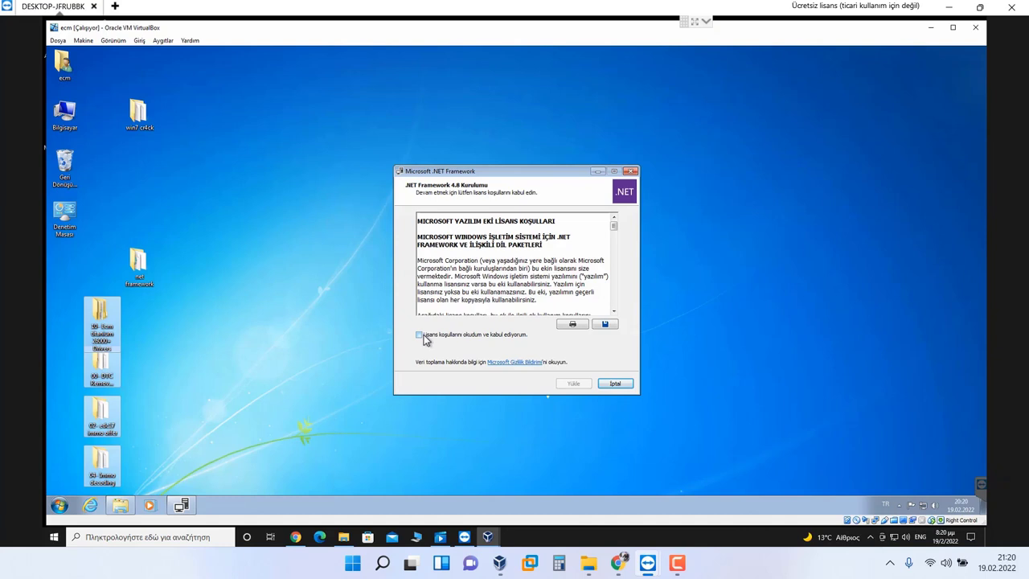
click(419, 334)
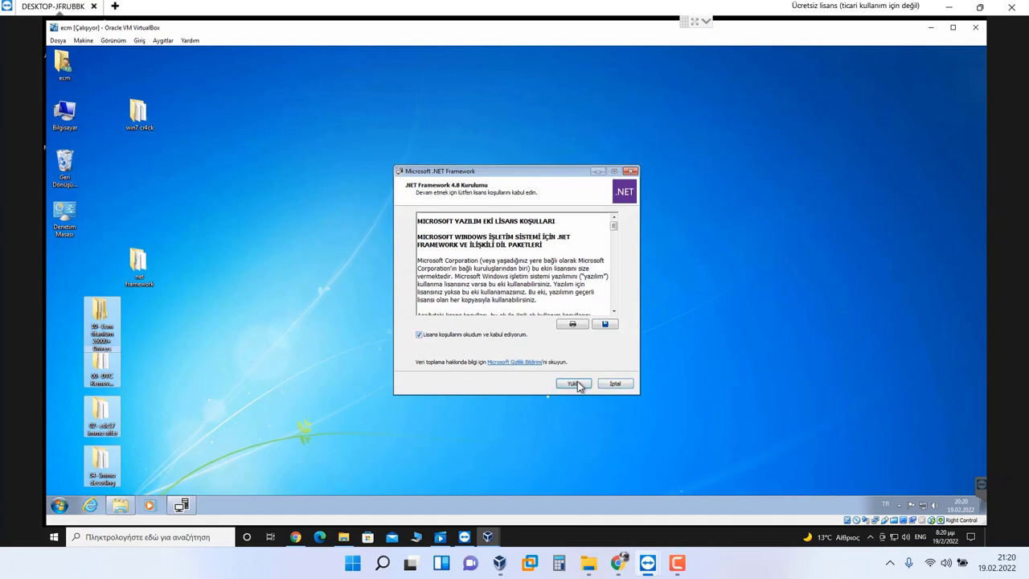
click(575, 384)
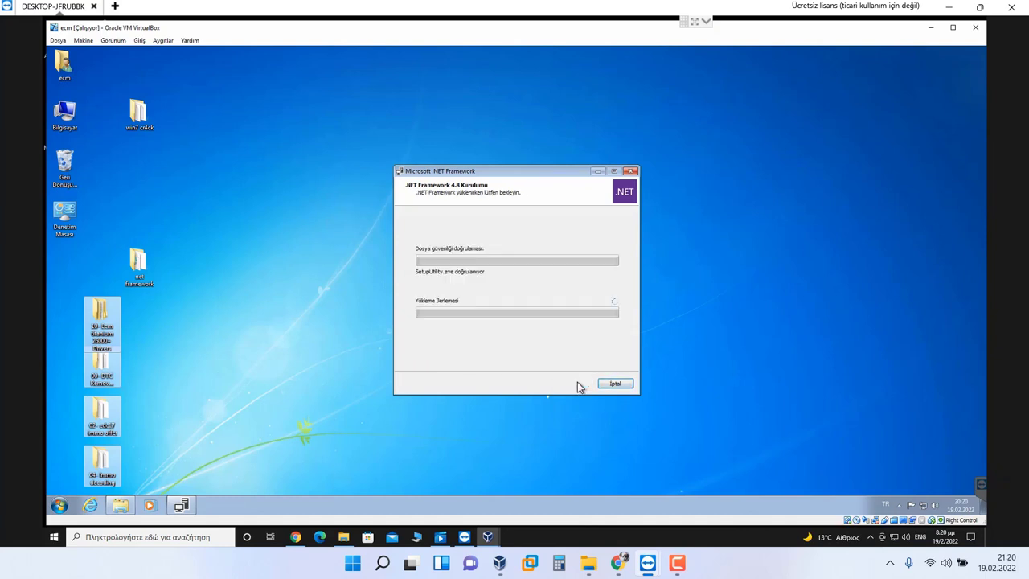
click(164, 341)
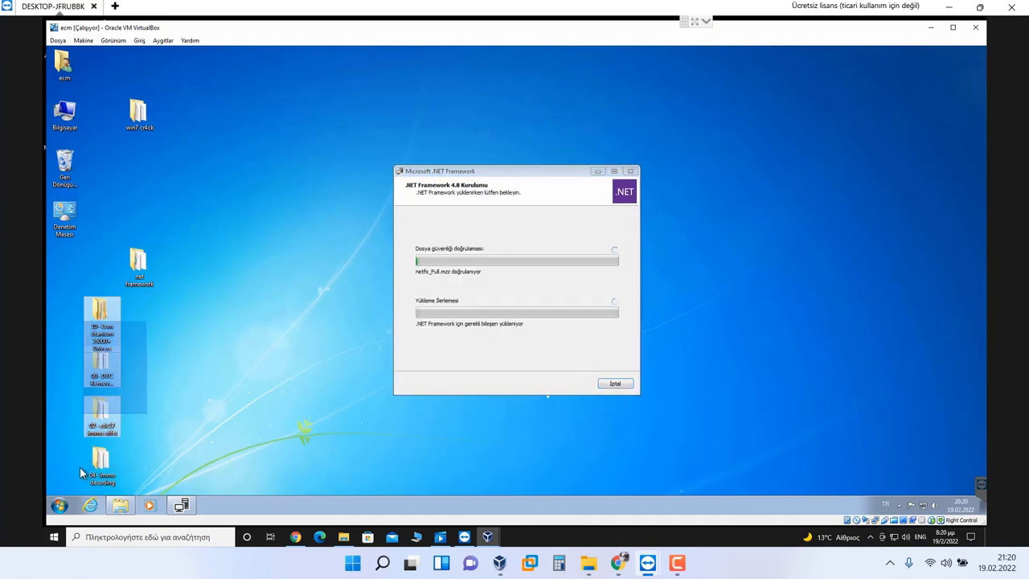
Step: Cut the four program folders from the desktop with Kes
drag(80, 467, 111, 318)
right_click(110, 317)
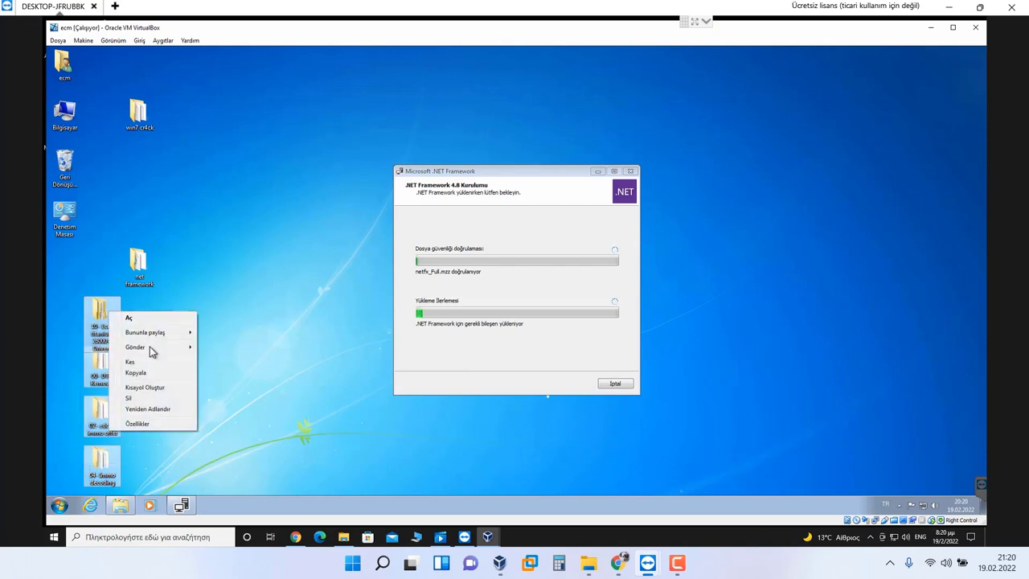
click(151, 357)
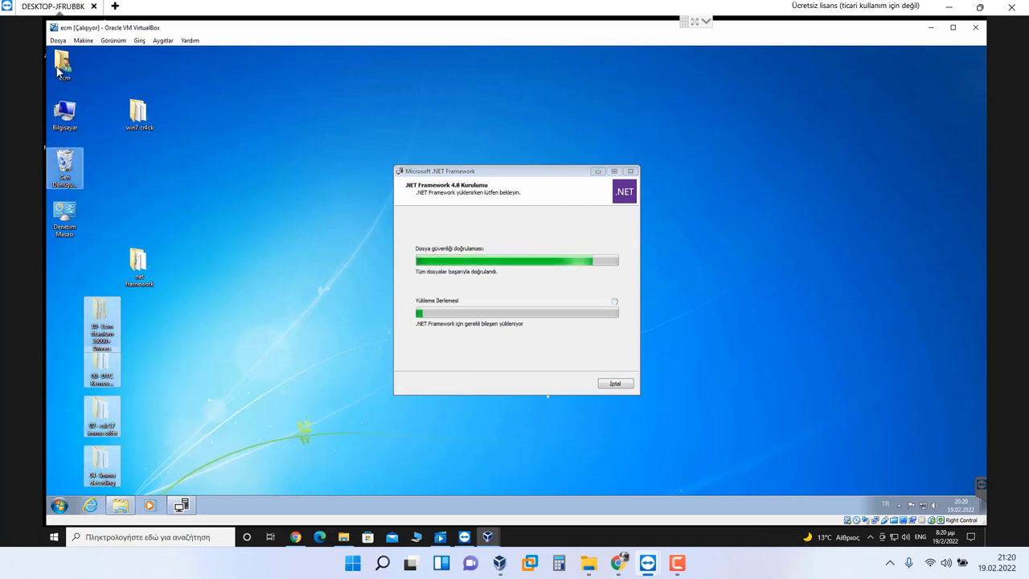
Step: Create a new folder named chp on Yerel Disk (C:) and open it
double_click(64, 112)
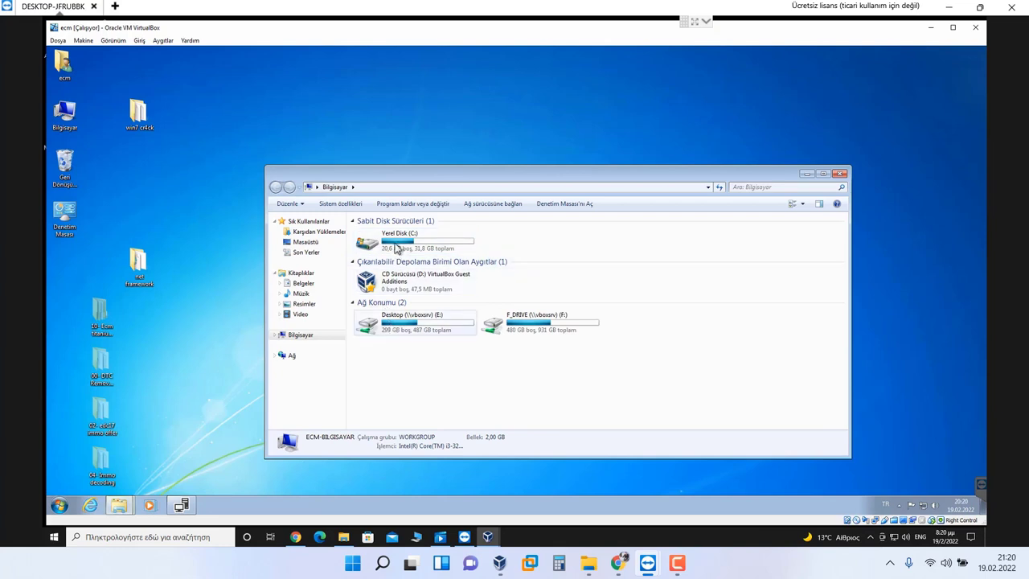
double_click(398, 241)
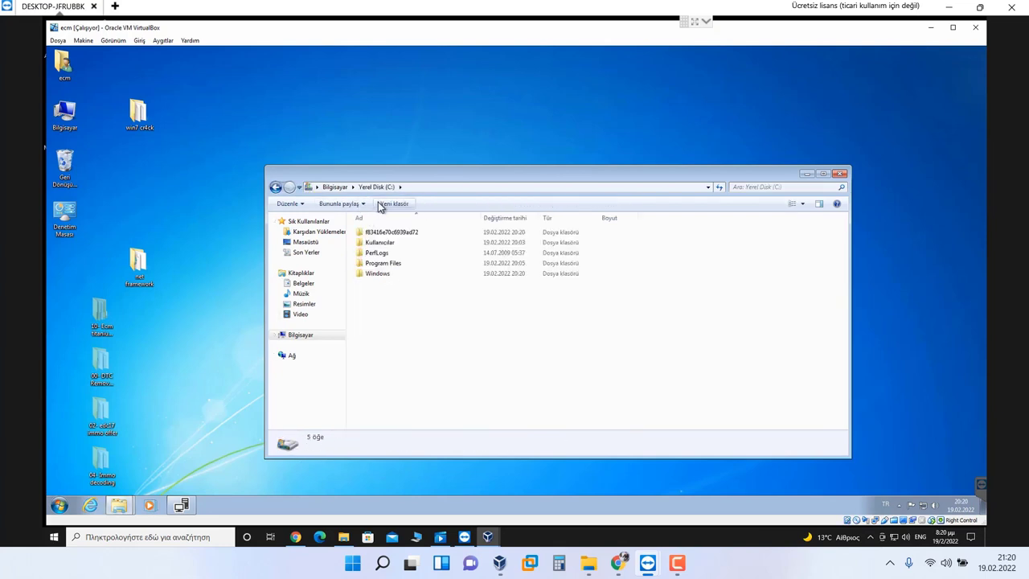
click(394, 203)
text(chp)
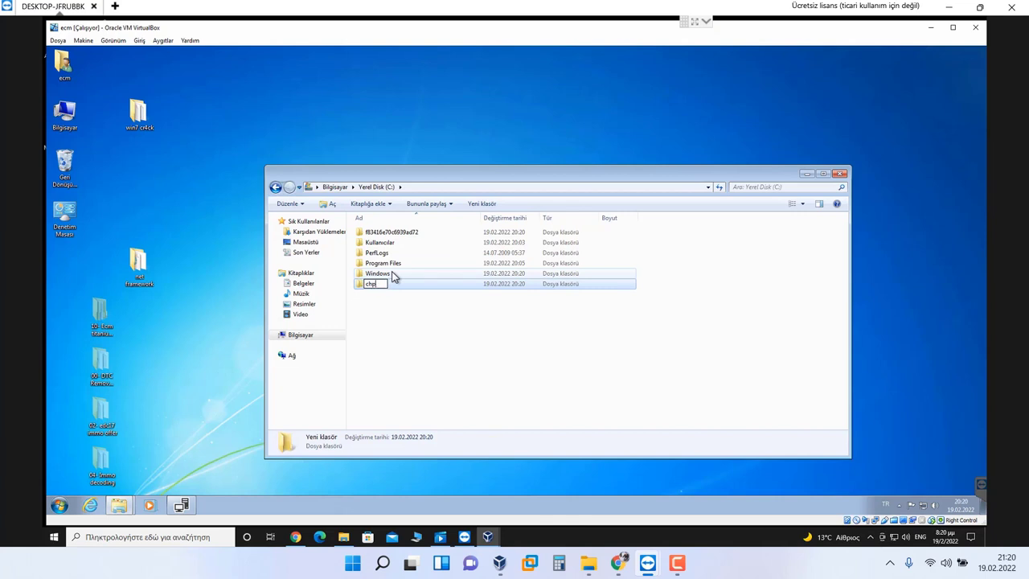
key(Return)
key(Return)
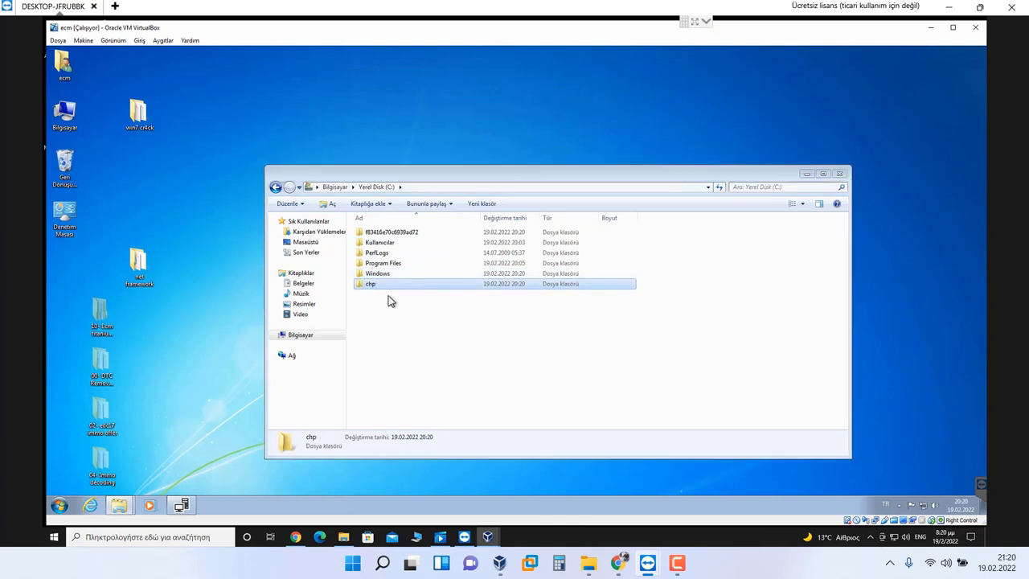
click(626, 282)
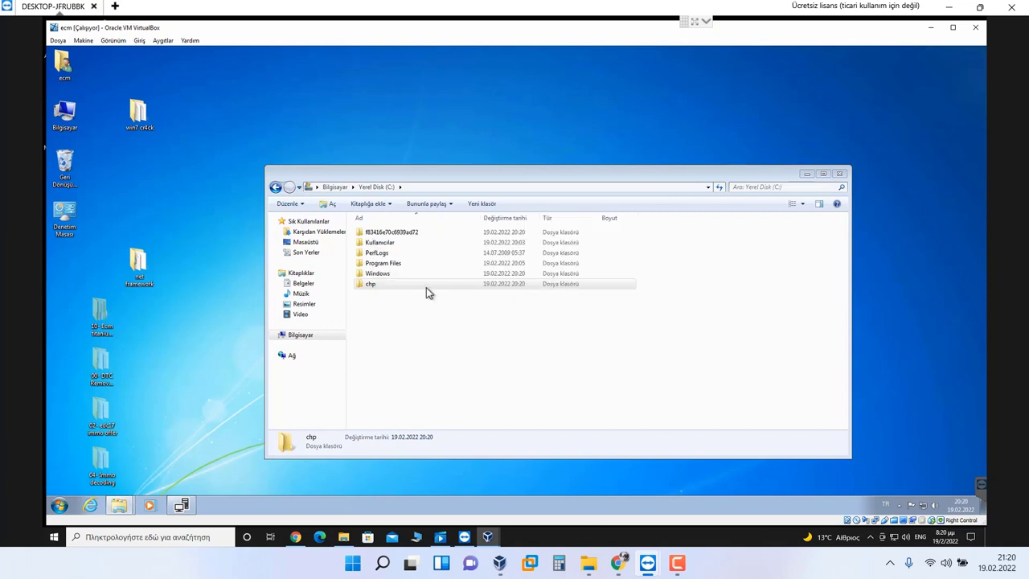
double_click(402, 284)
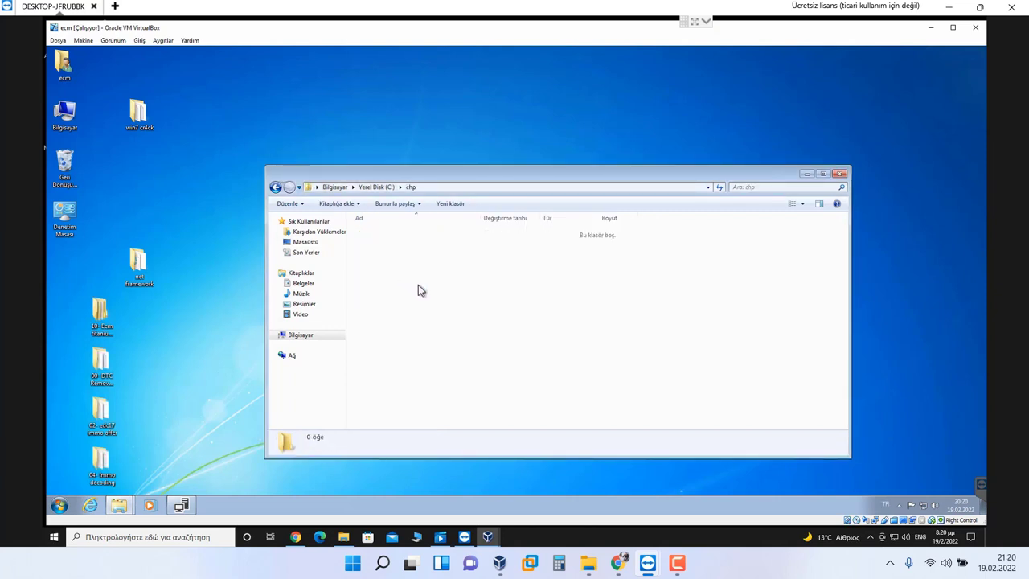
Step: Paste the cut folders into chp, retrying and then skipping the folder in use
key(ctrl+v)
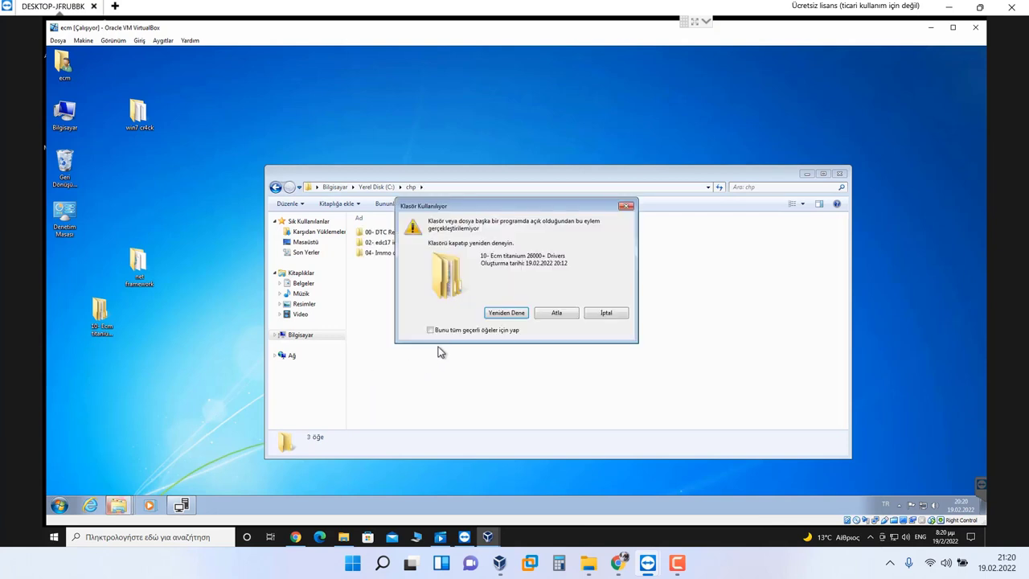
click(127, 504)
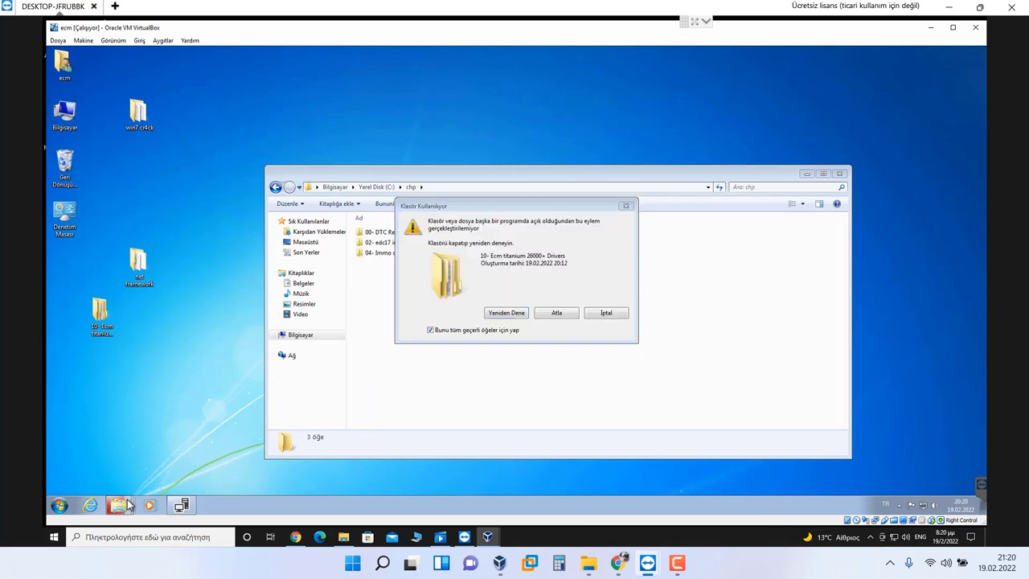
click(502, 313)
click(503, 314)
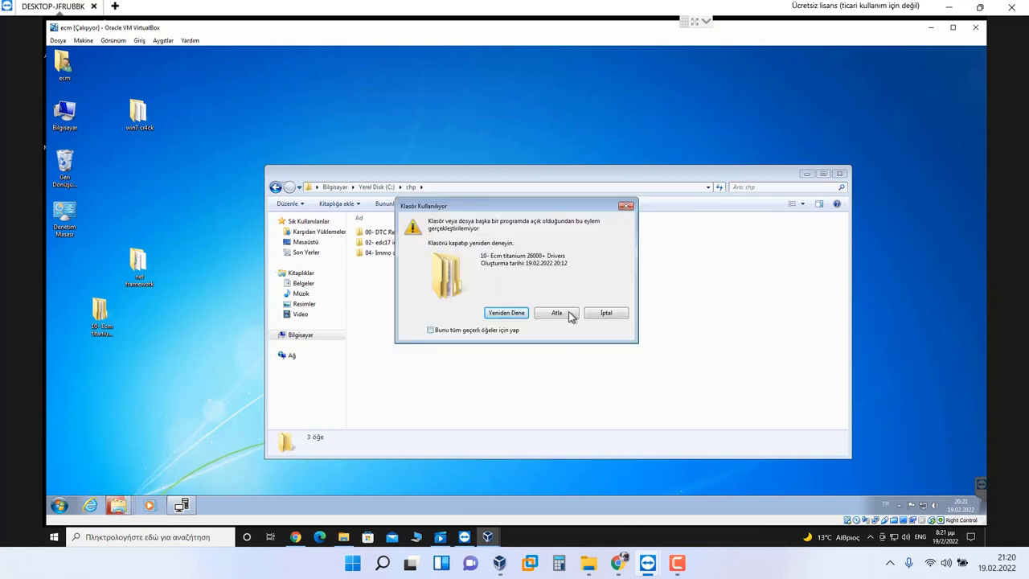
click(570, 314)
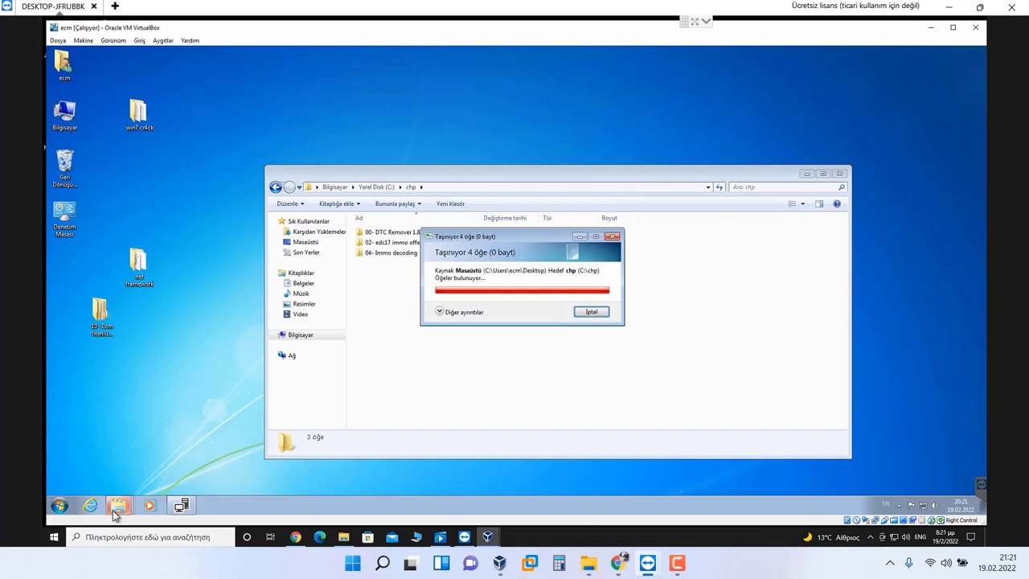
Step: Select chp's three folders, then browse the desktop 10- Ecm titanium 26000+ Drivers folder
mouse_move(119, 505)
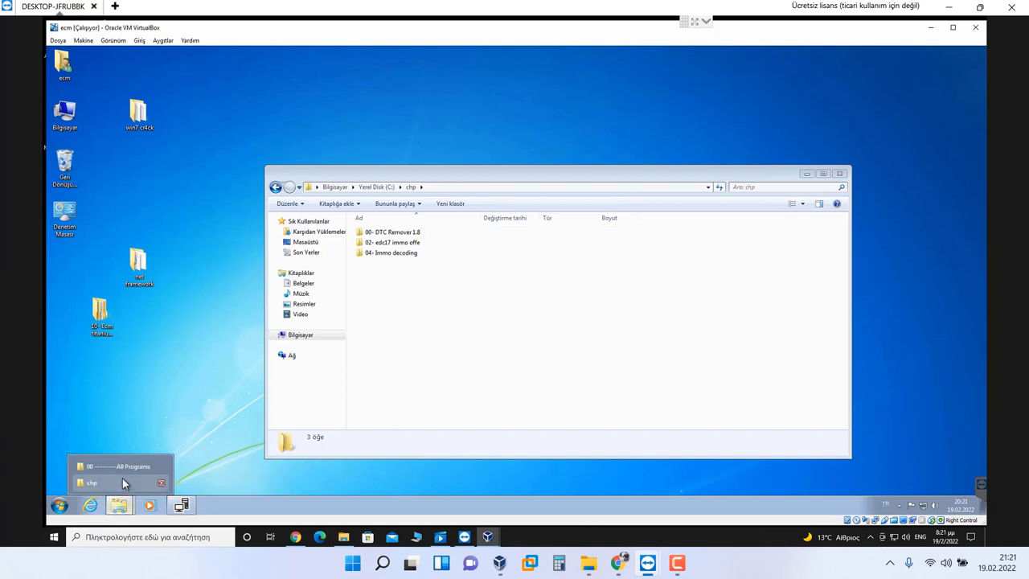
click(122, 480)
key(ctrl+a)
click(198, 337)
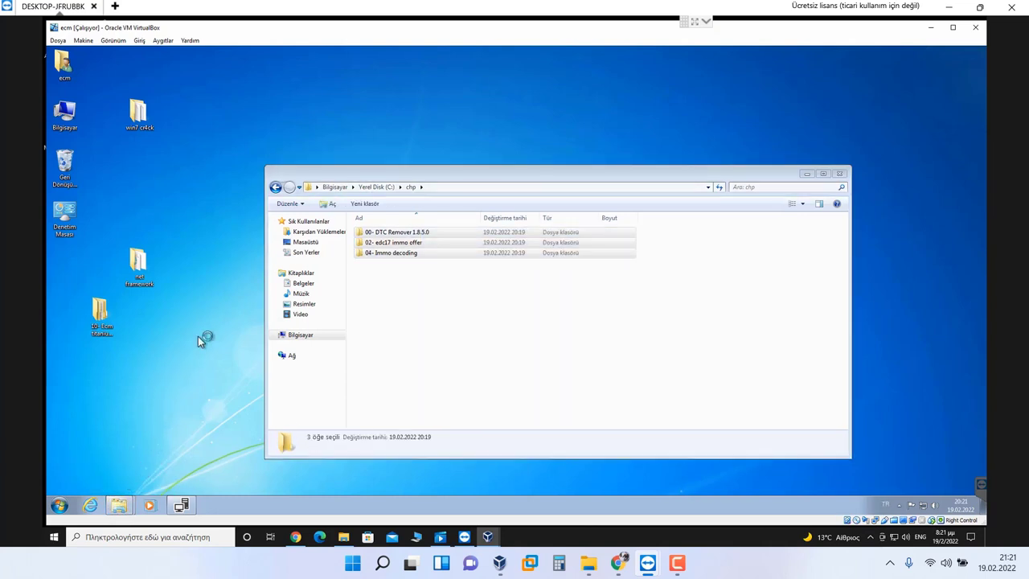
click(102, 317)
double_click(102, 318)
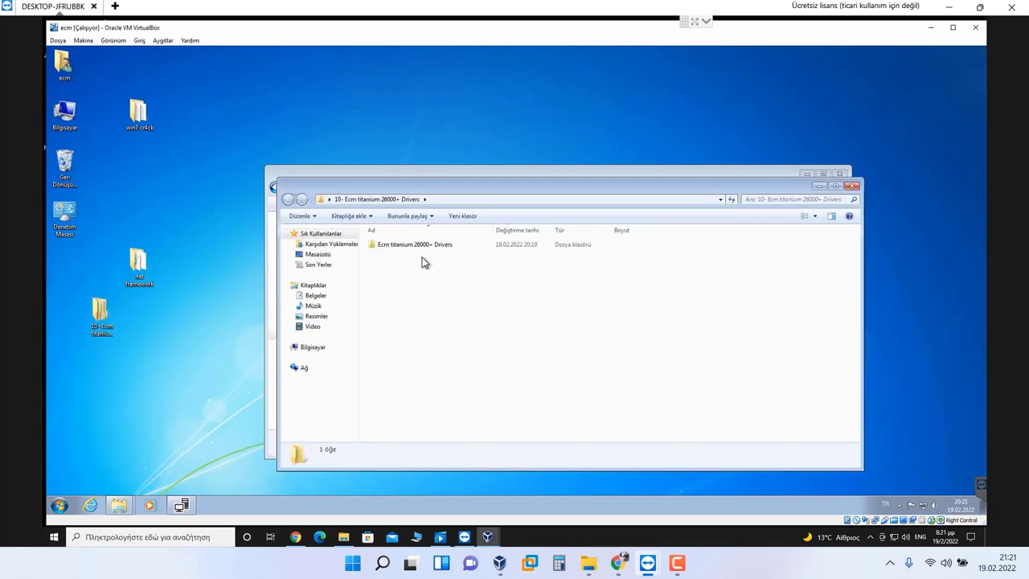
click(430, 248)
double_click(429, 248)
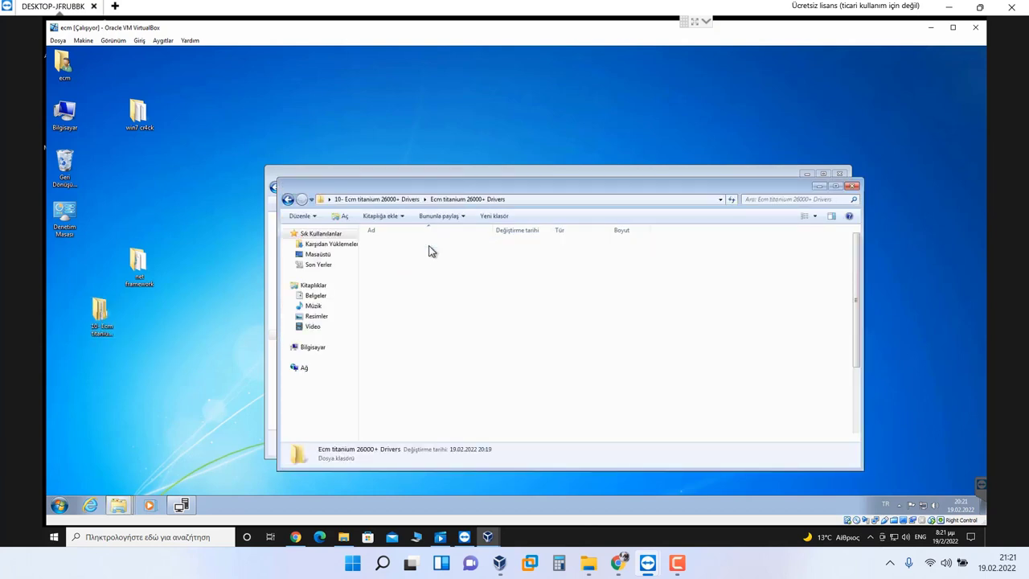
click(412, 202)
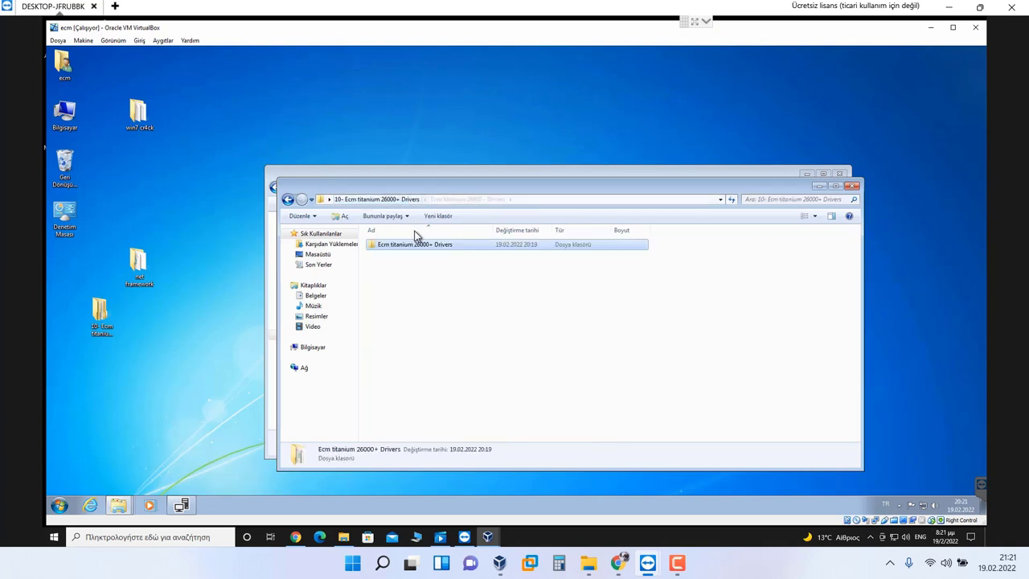
Step: Retry the in-use Ecm titanium folder move once more, then cancel it with İptal
click(471, 171)
click(450, 344)
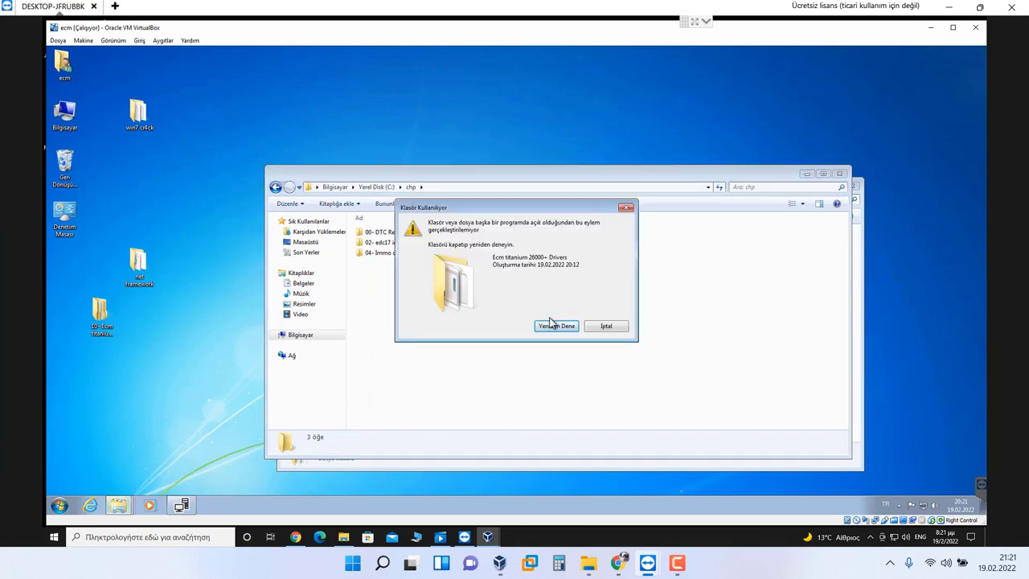
click(567, 327)
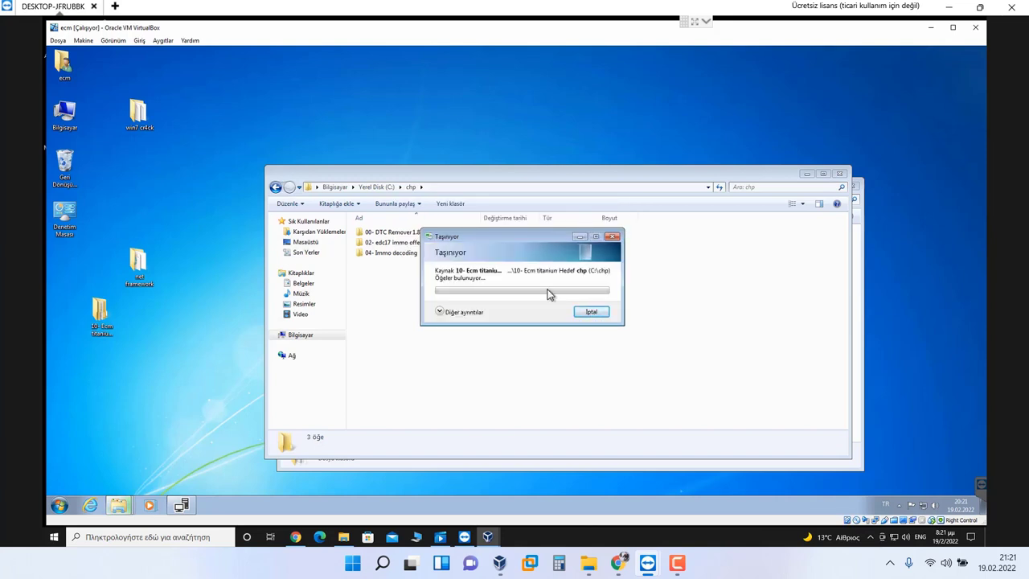
click(602, 317)
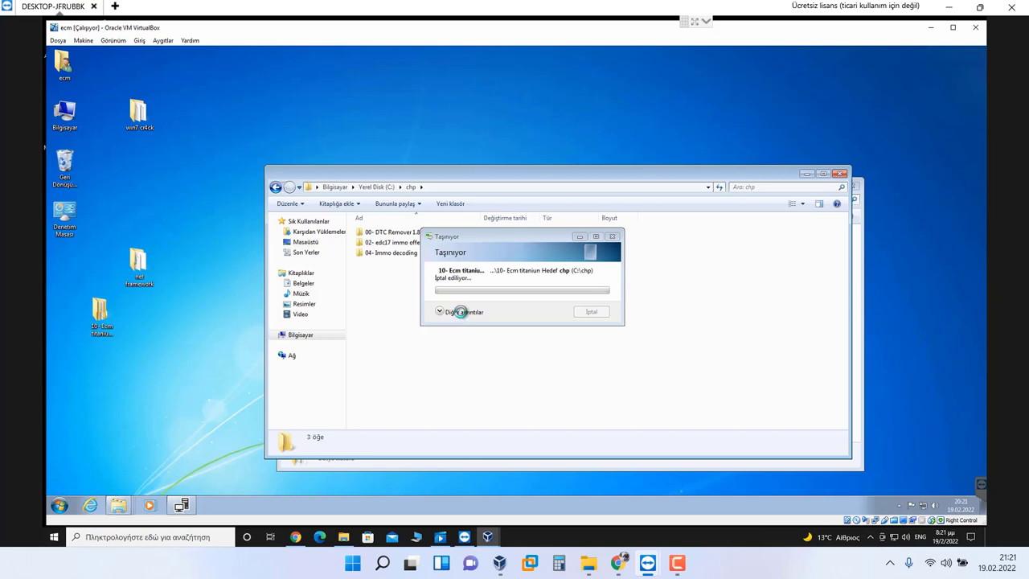
Step: Close chp, then launch Titanium from the Ecm titanium 26000+ Drivers subfolder and dismiss its message
click(839, 175)
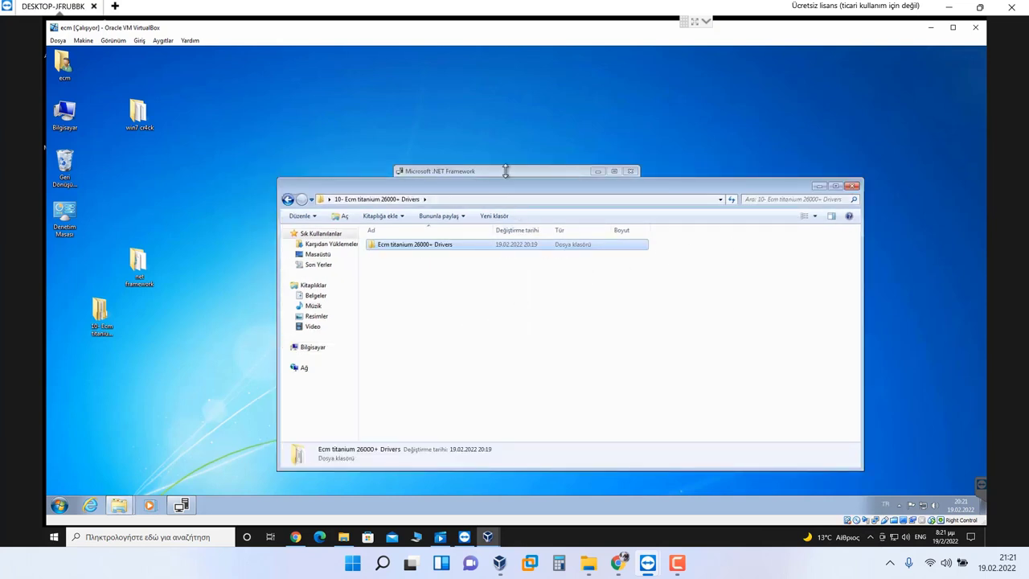
click(103, 318)
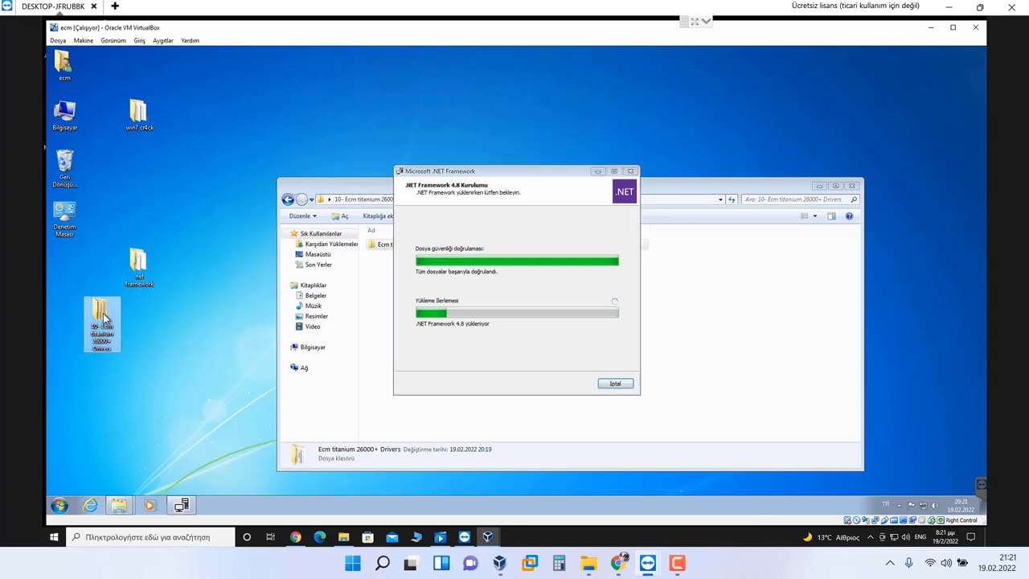
click(439, 247)
double_click(442, 250)
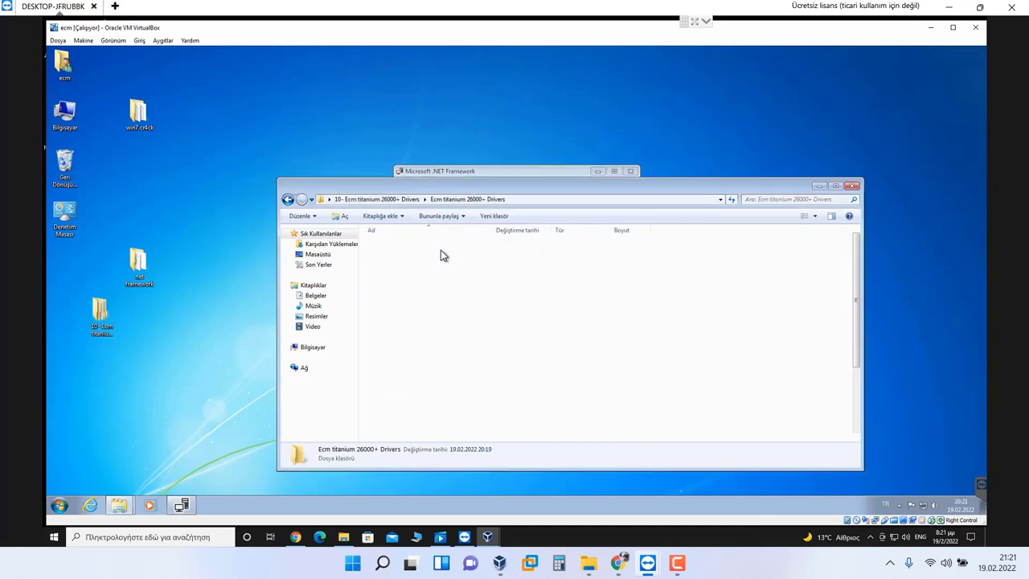
scroll(439, 345, down, 3)
double_click(390, 415)
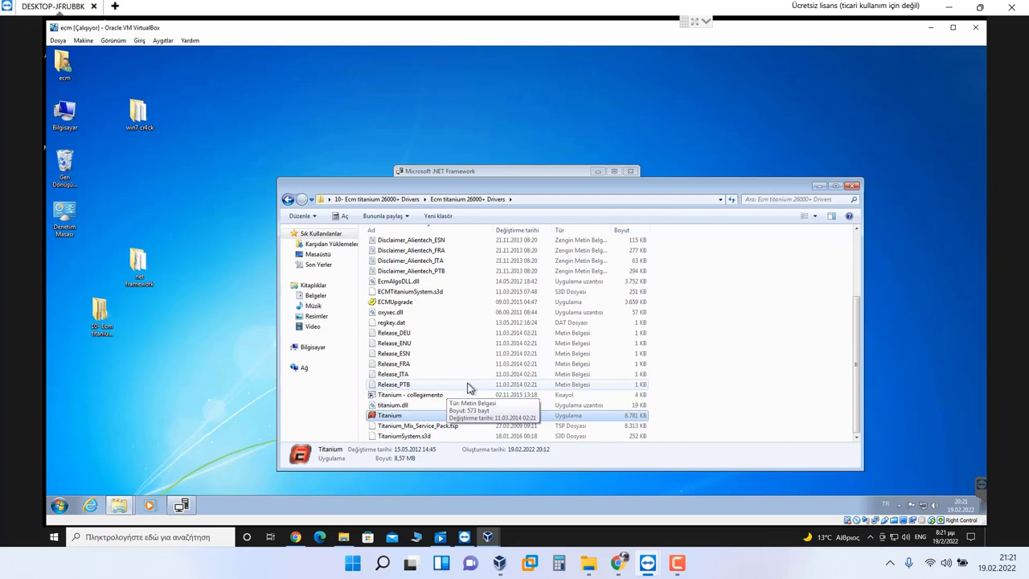
click(565, 309)
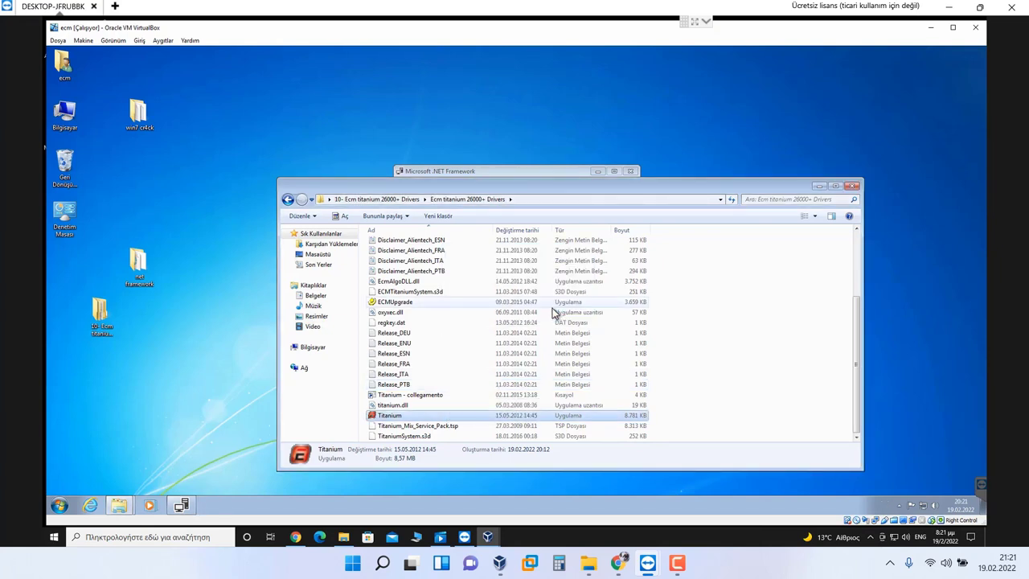
click(779, 380)
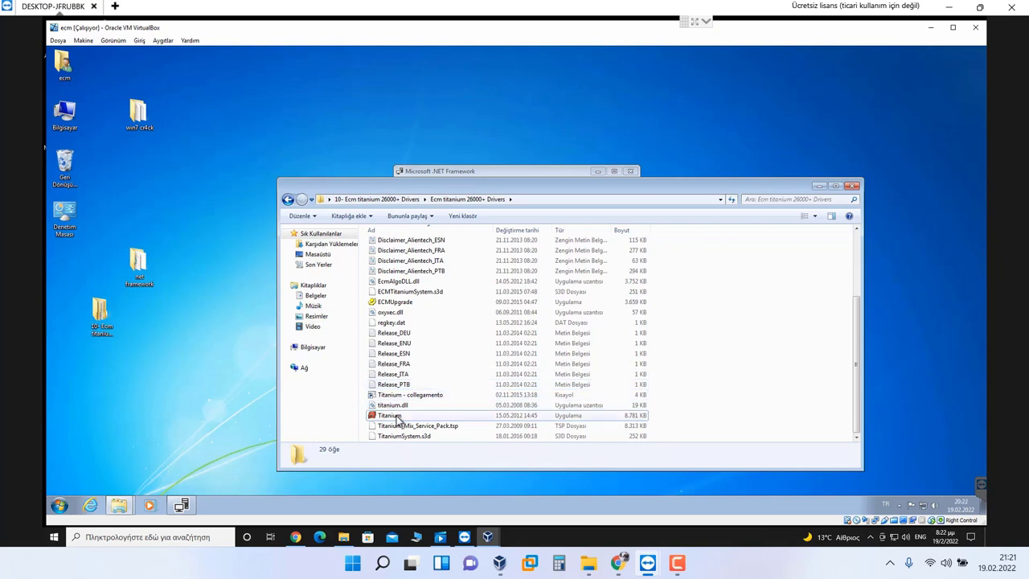
Step: Move the .NET installer right, then close both folder windows and ECM Titanium
click(461, 171)
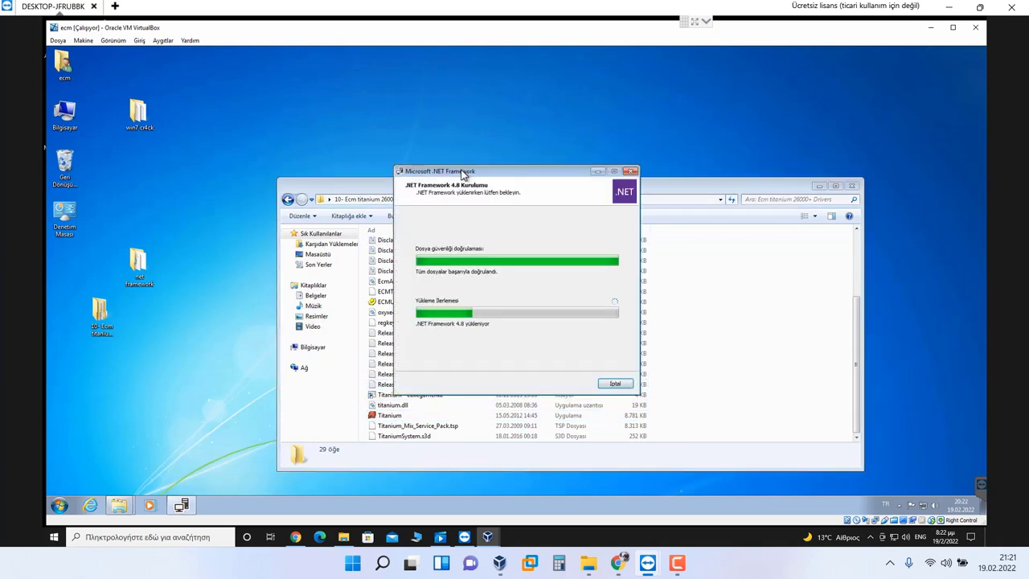
drag(482, 173, 782, 160)
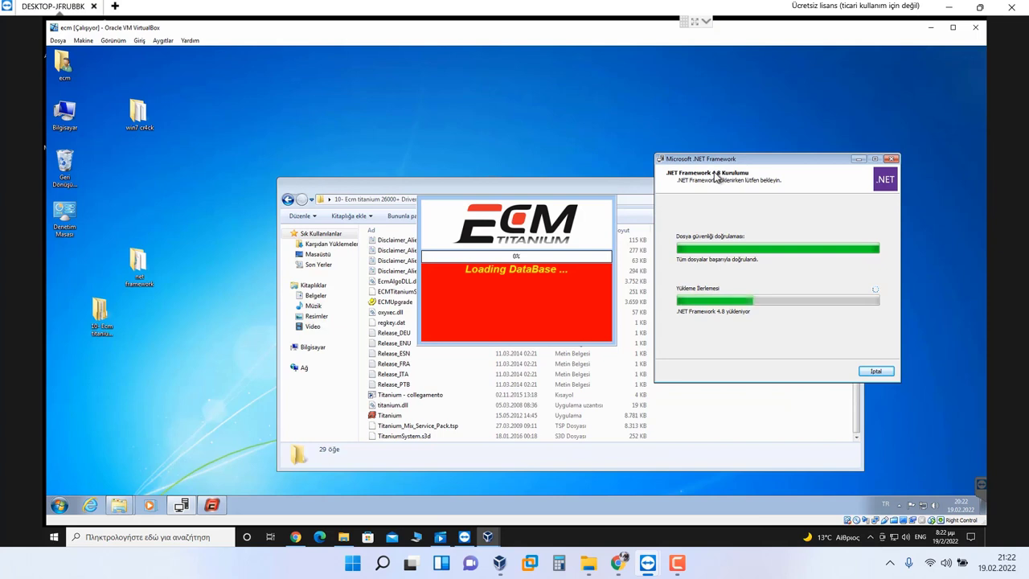
click(134, 474)
mouse_move(119, 505)
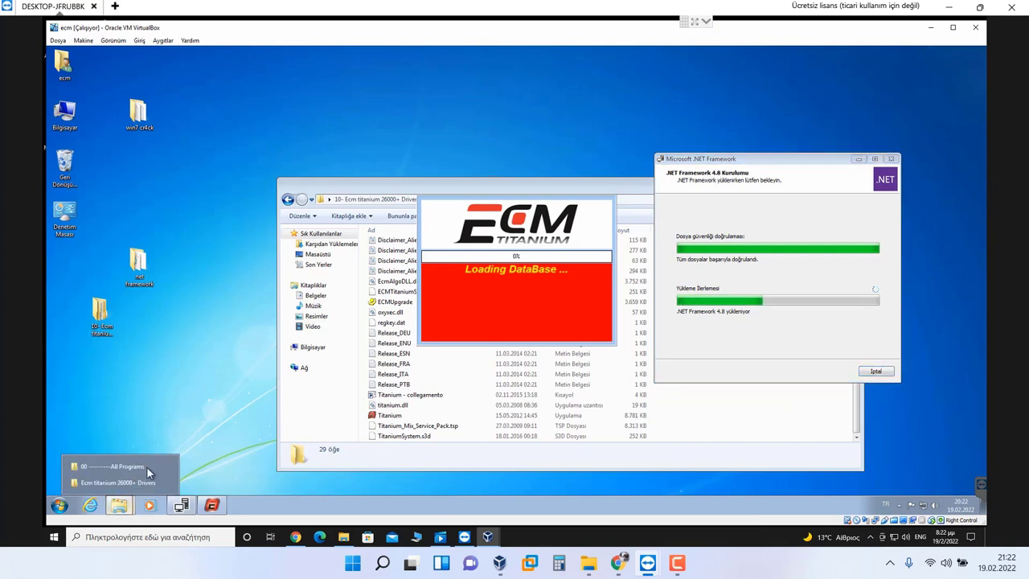
click(166, 468)
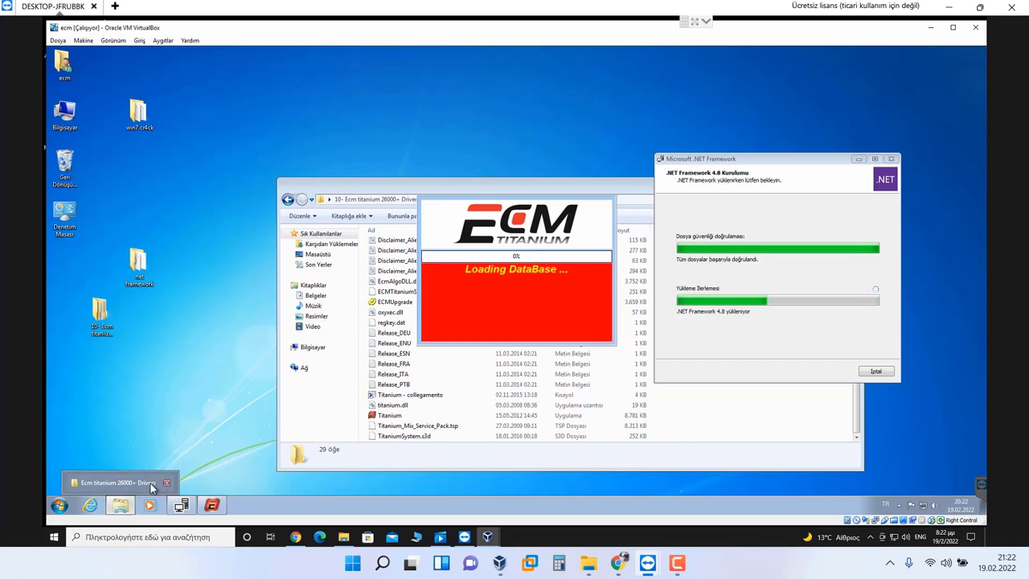
click(166, 483)
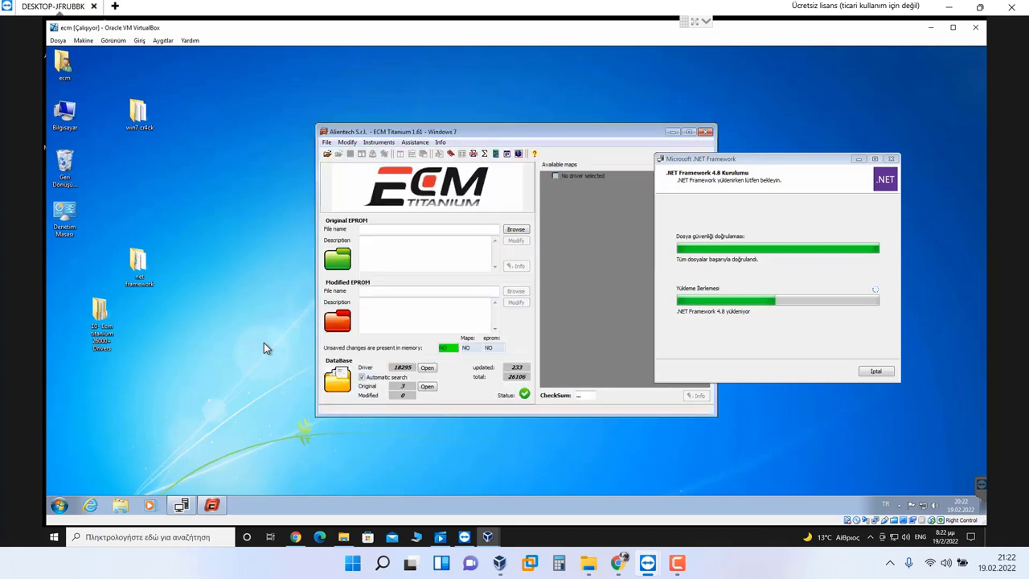
click(704, 133)
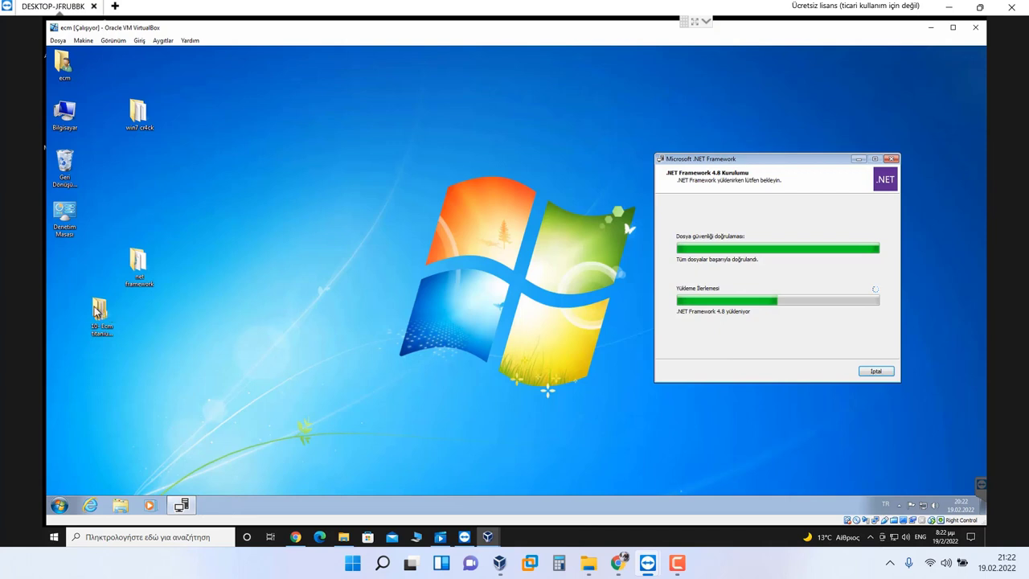
Step: Tidy the guest desktop by moving the Ecm titanium folder and the .NET installer window
click(100, 316)
drag(61, 264, 60, 263)
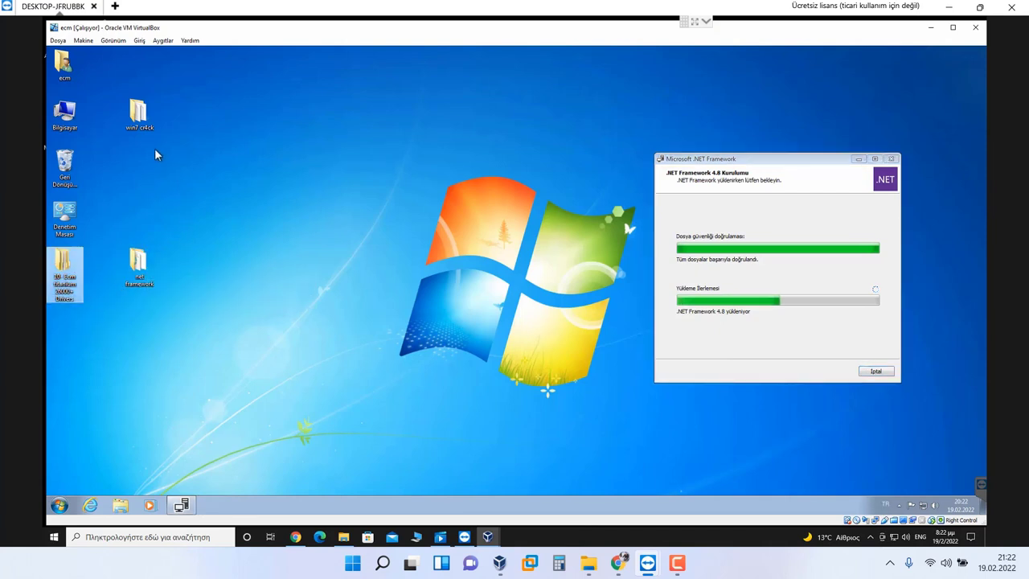
click(281, 249)
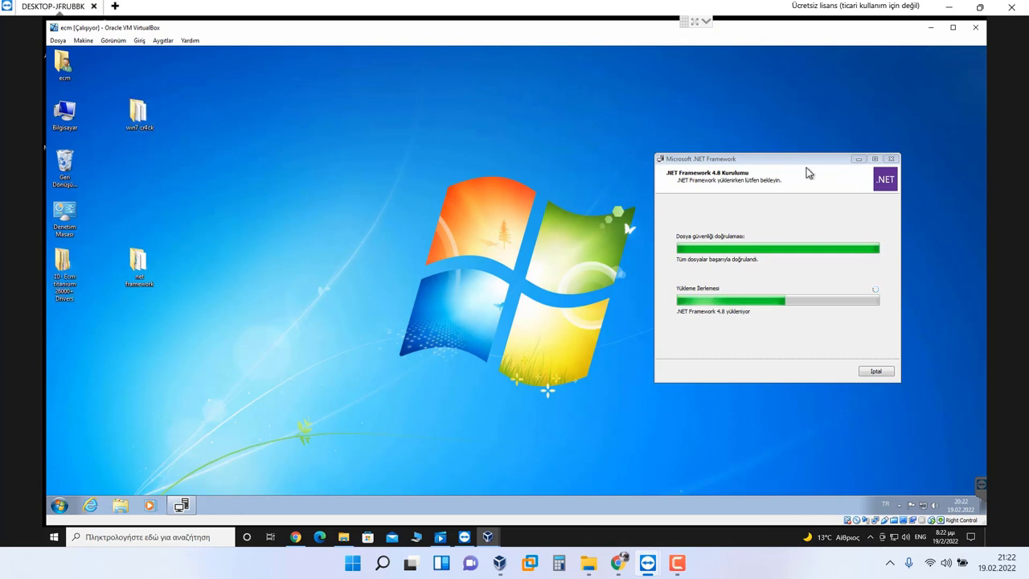
drag(790, 162, 368, 160)
Step: Browse via Bilgisayar to C:\chp\00- DTC Remover 1.8.5.0 and select Visual C++ Redist Installer V56
double_click(80, 122)
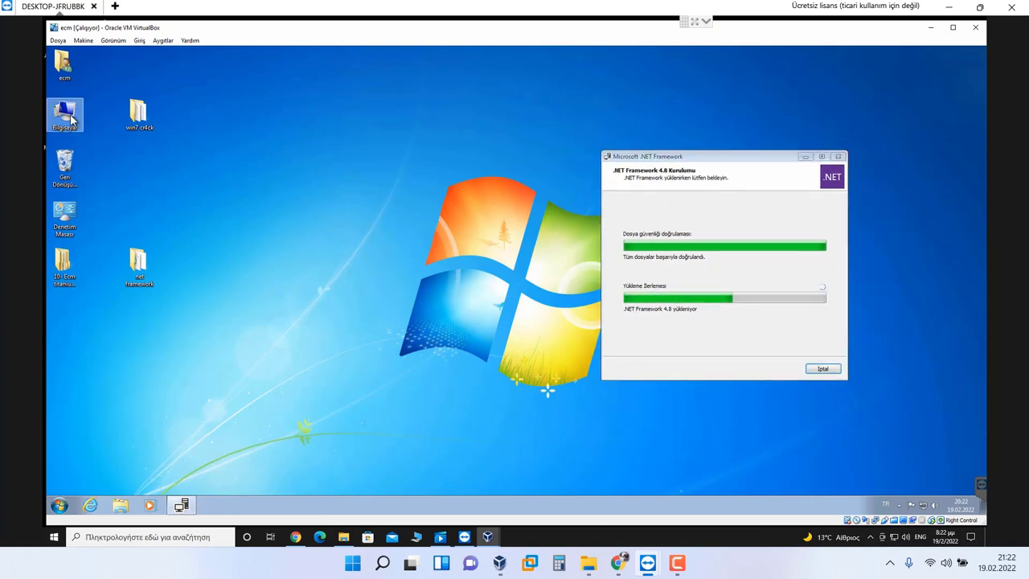
double_click(375, 210)
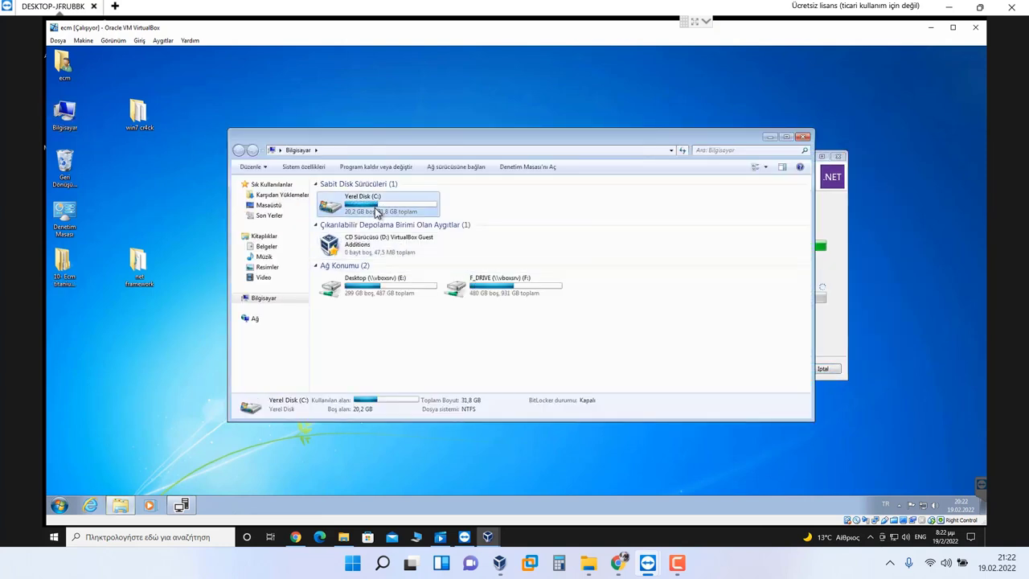
double_click(363, 197)
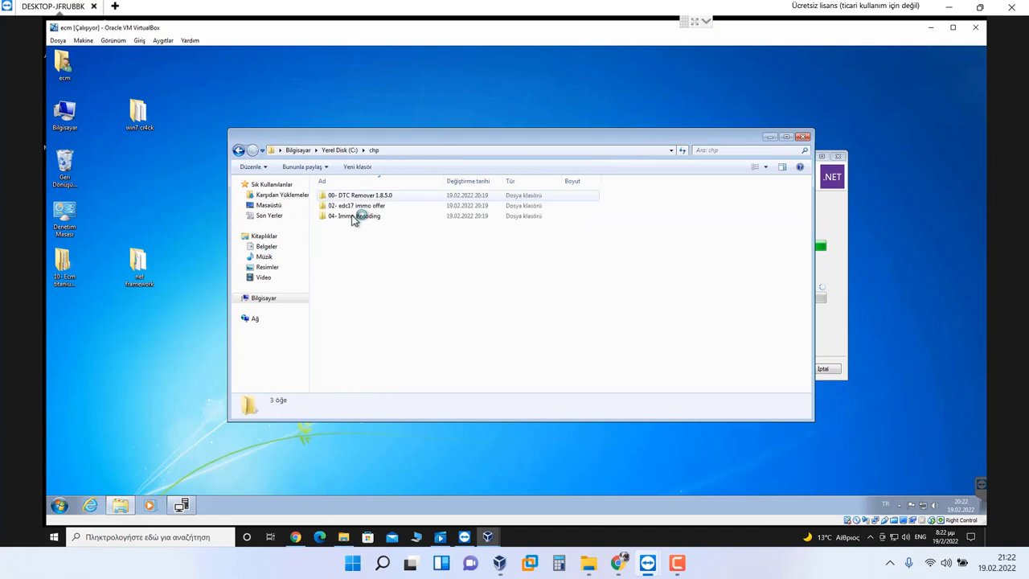
double_click(356, 217)
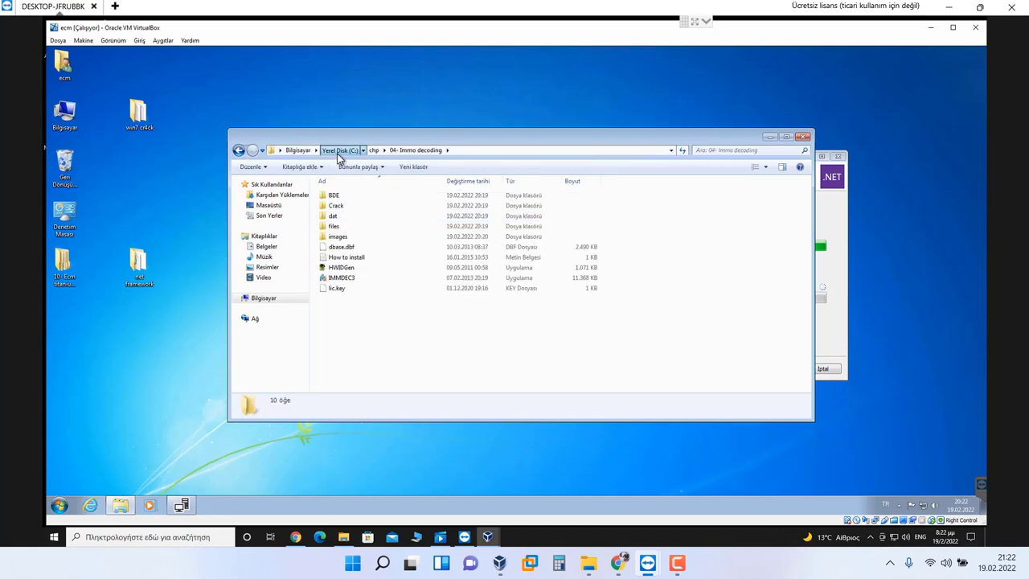
click(340, 150)
double_click(355, 197)
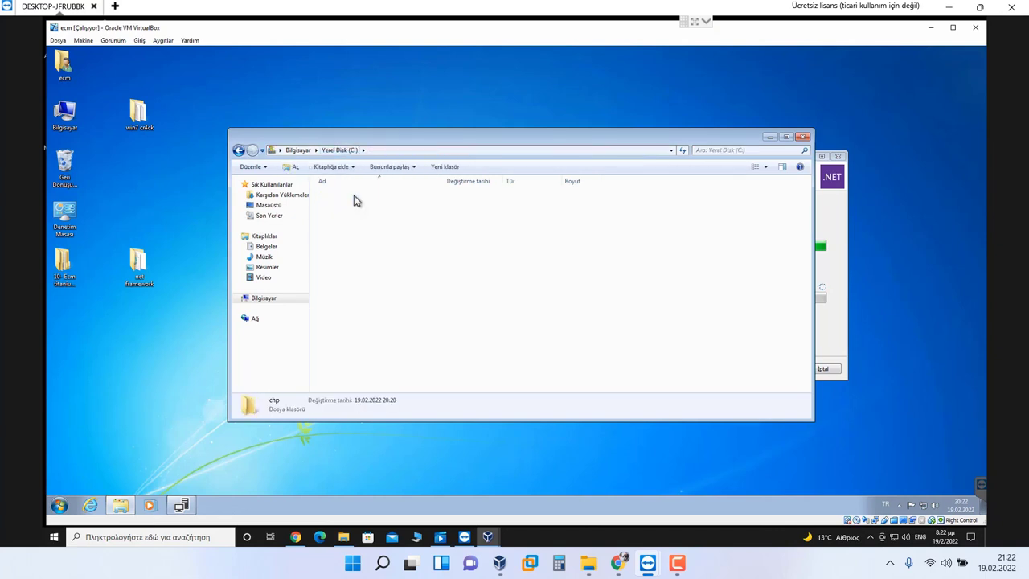
click(360, 198)
double_click(359, 199)
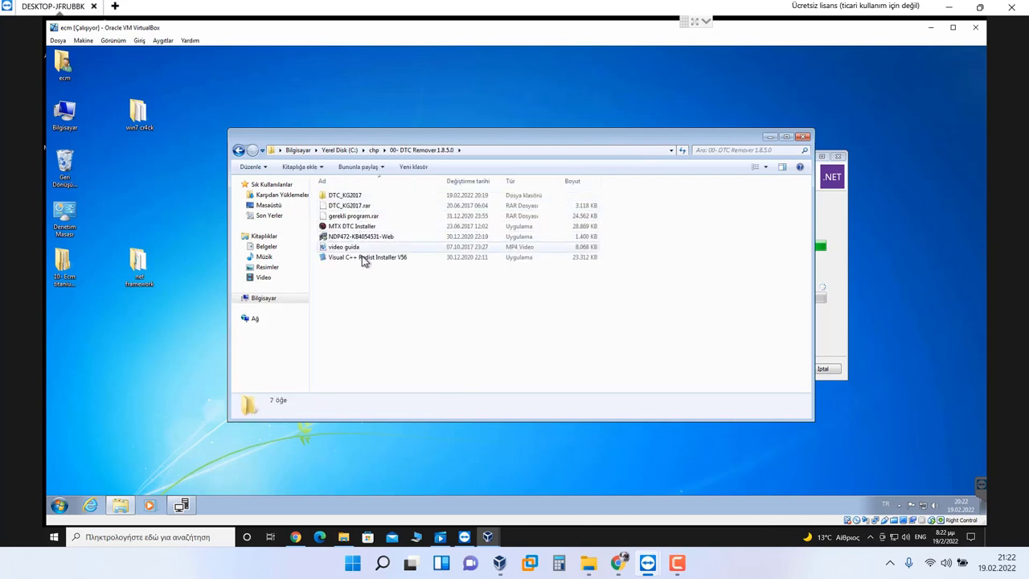
click(366, 257)
Step: Bring the .NET Framework 4.8 installer window to the front and shift it left
click(828, 223)
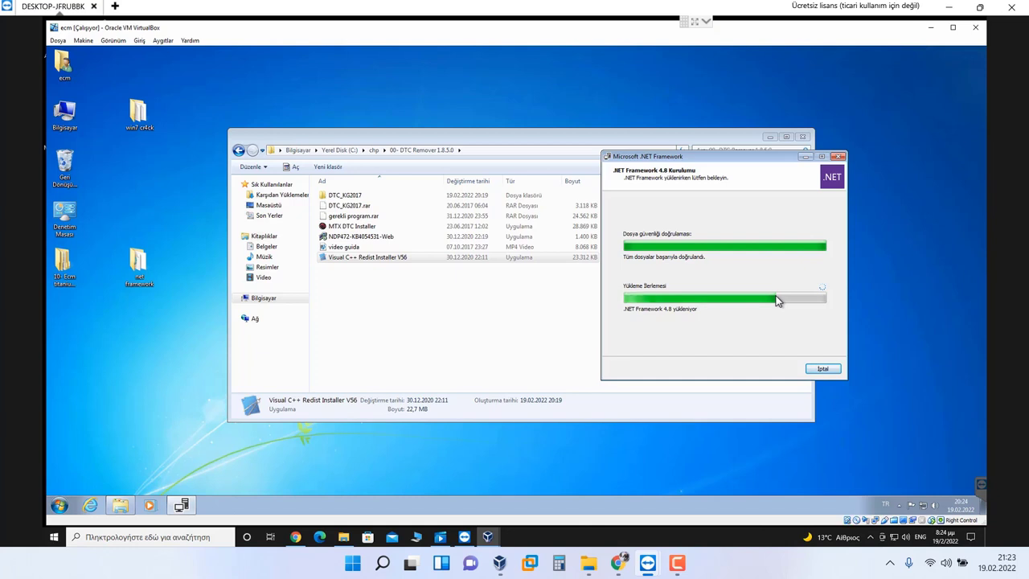
drag(675, 161, 529, 156)
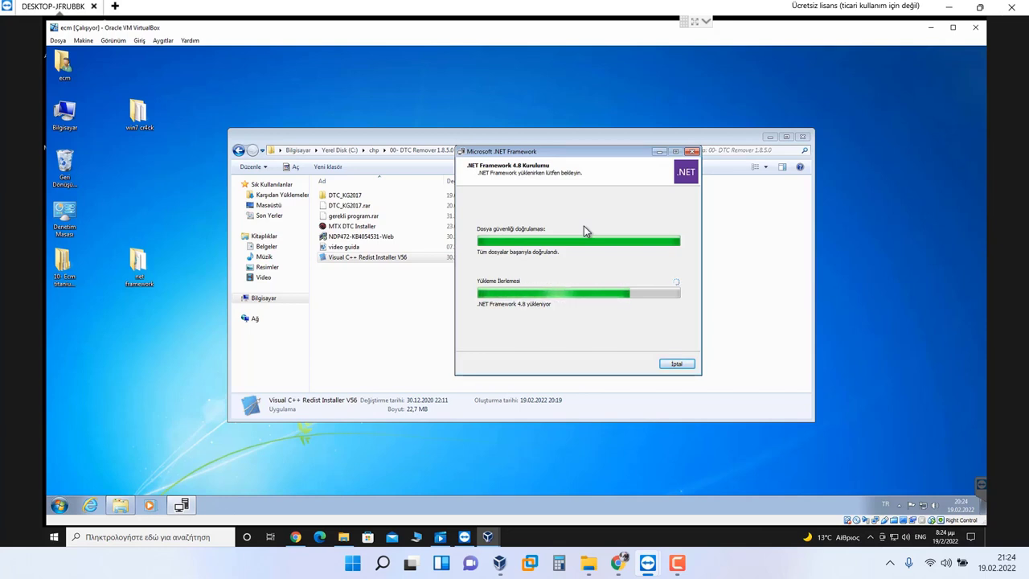
right_click(884, 536)
click(902, 509)
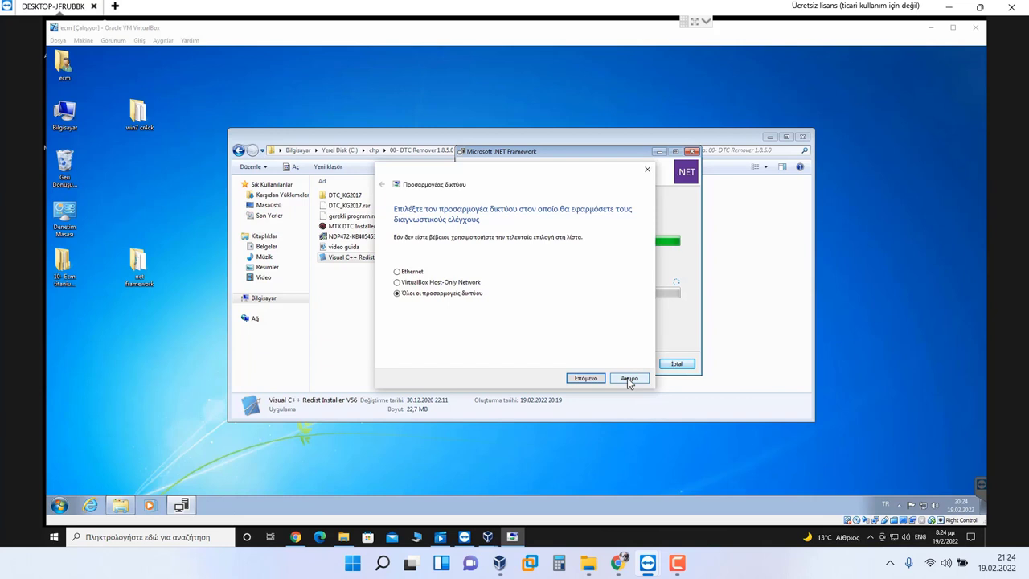
click(630, 378)
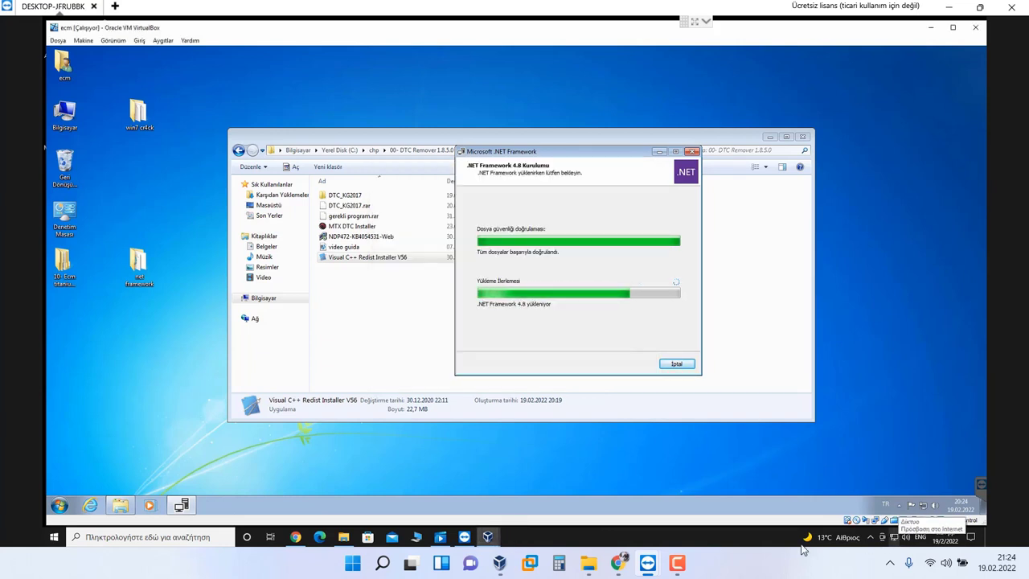
right_click(922, 507)
click(905, 496)
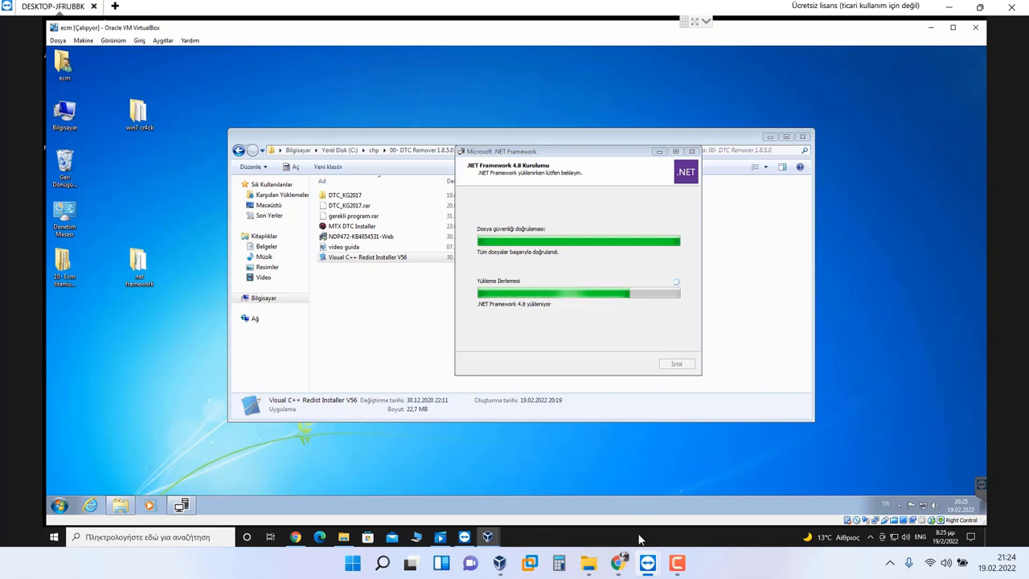
Step: Run Visual C++ Redist Installer V56 from C:\chp\00- DTC Remover 1.8.5.0, then close Explorer
click(677, 564)
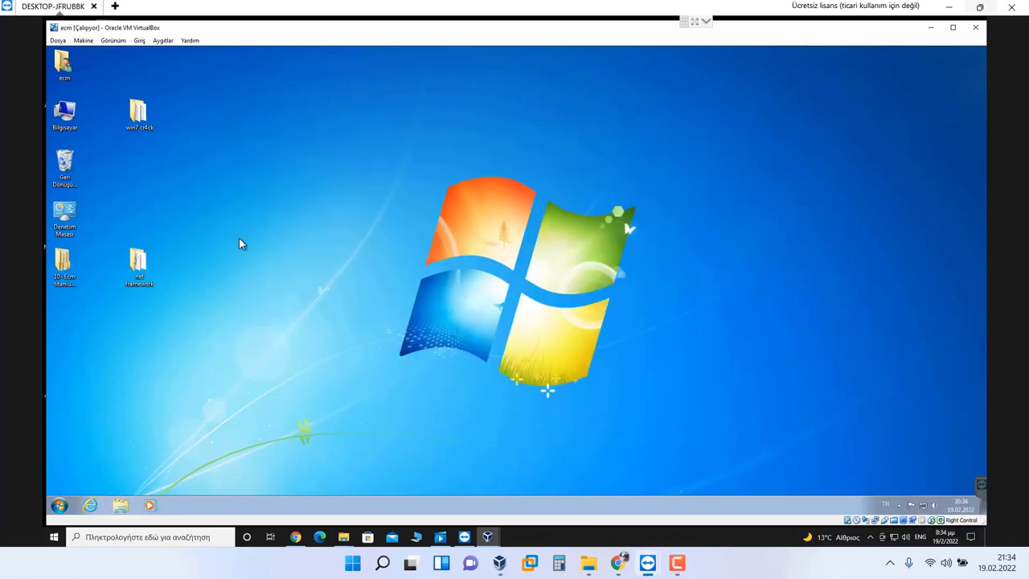
double_click(65, 112)
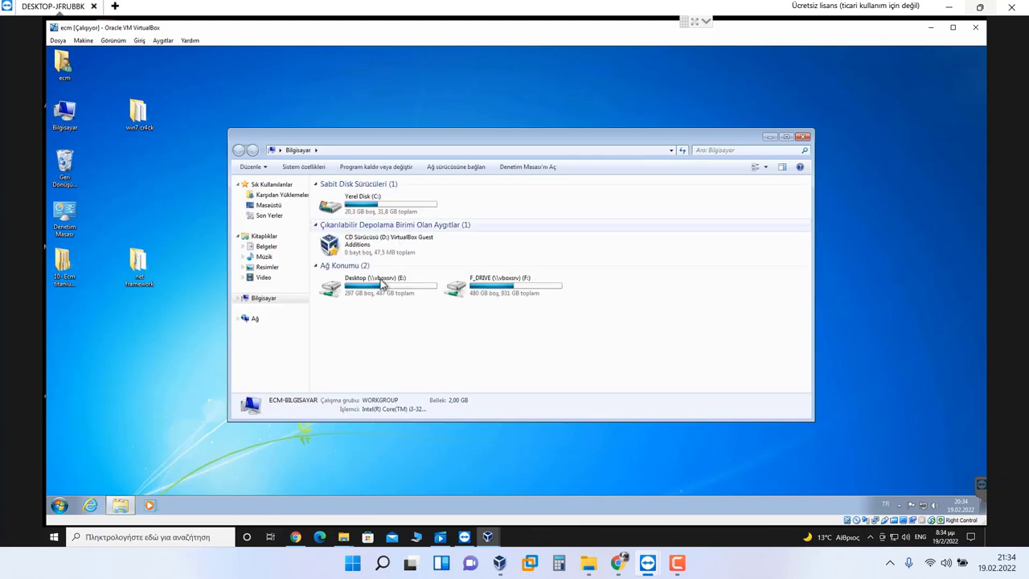
double_click(361, 202)
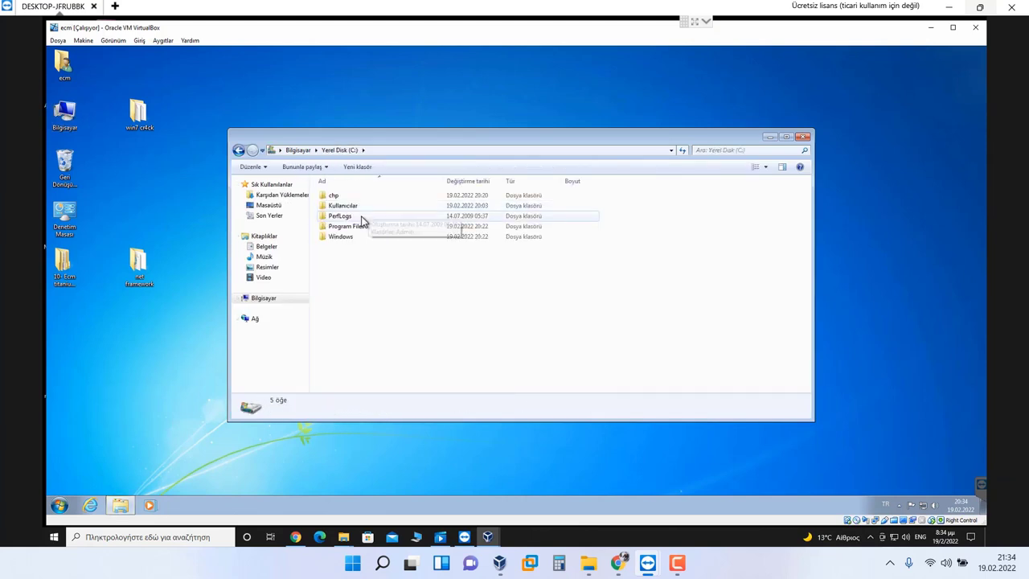
click(351, 197)
double_click(352, 199)
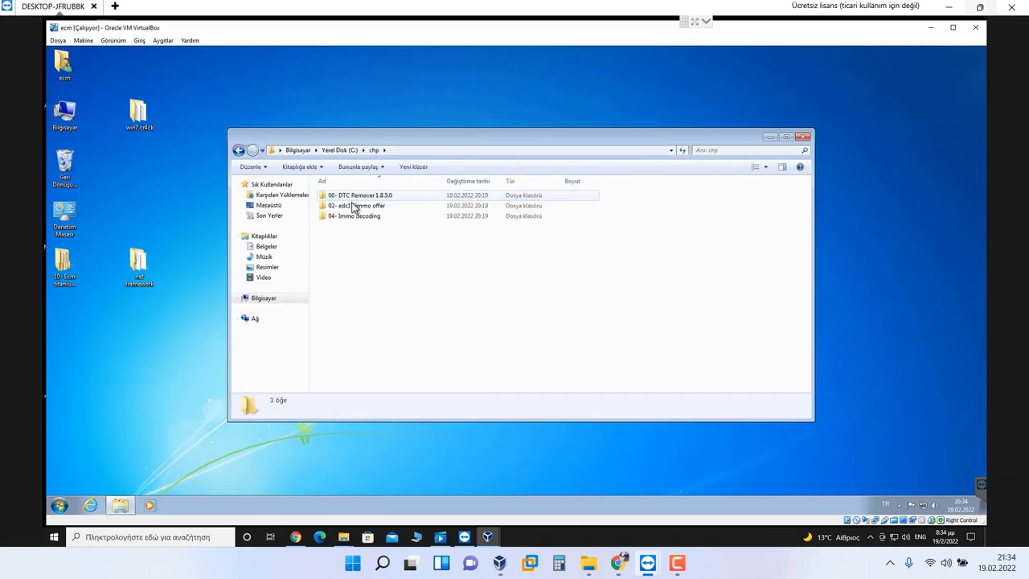
double_click(355, 196)
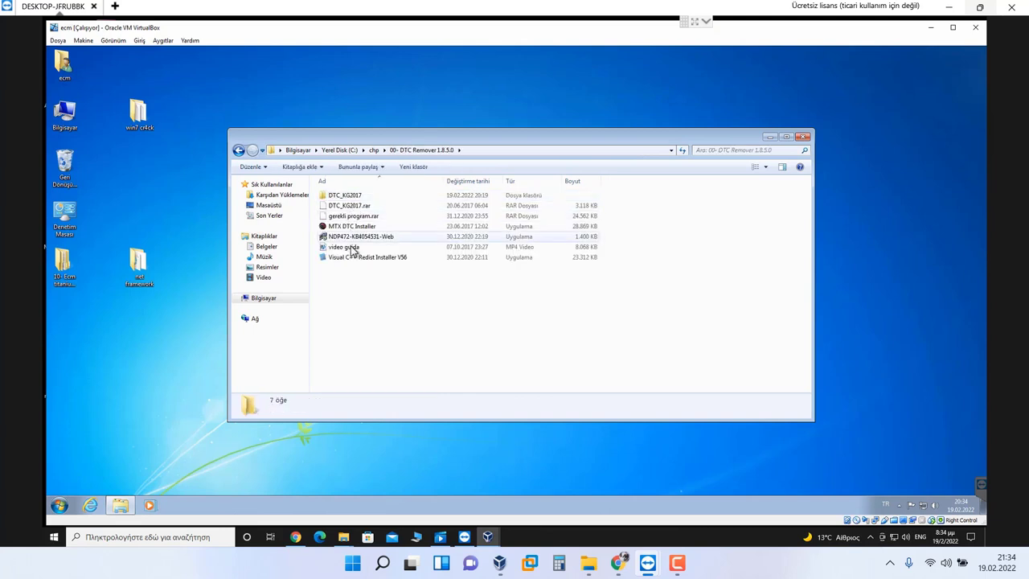
double_click(352, 258)
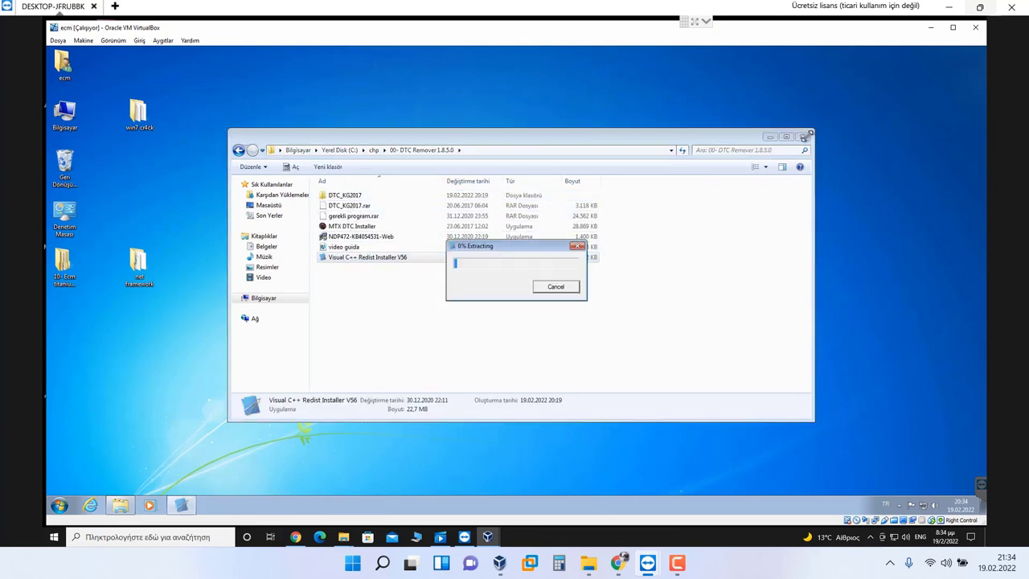
click(806, 136)
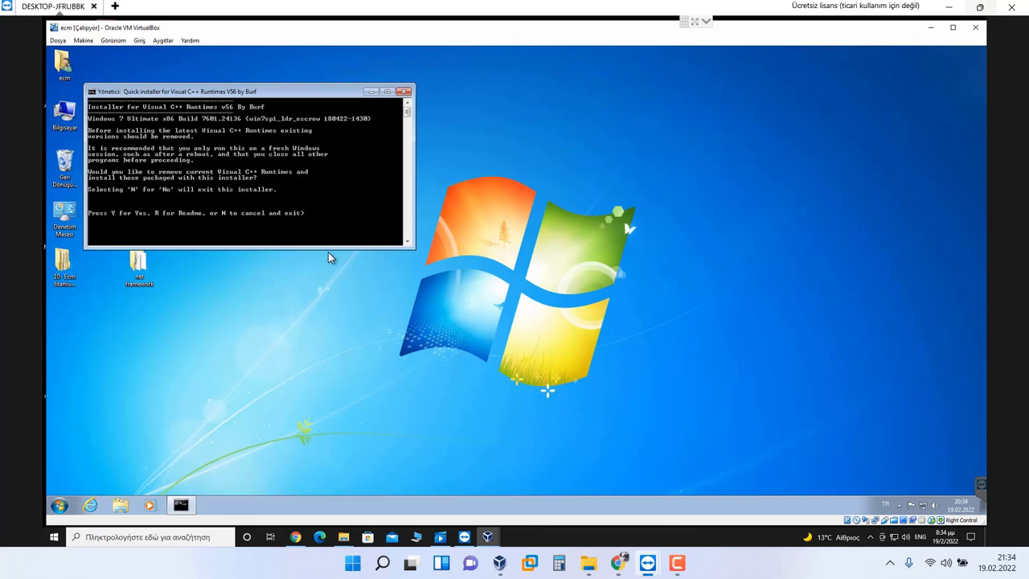
Step: Answer Y to replace existing runtimes and let all 9 Visual C++ packages install
key(y)
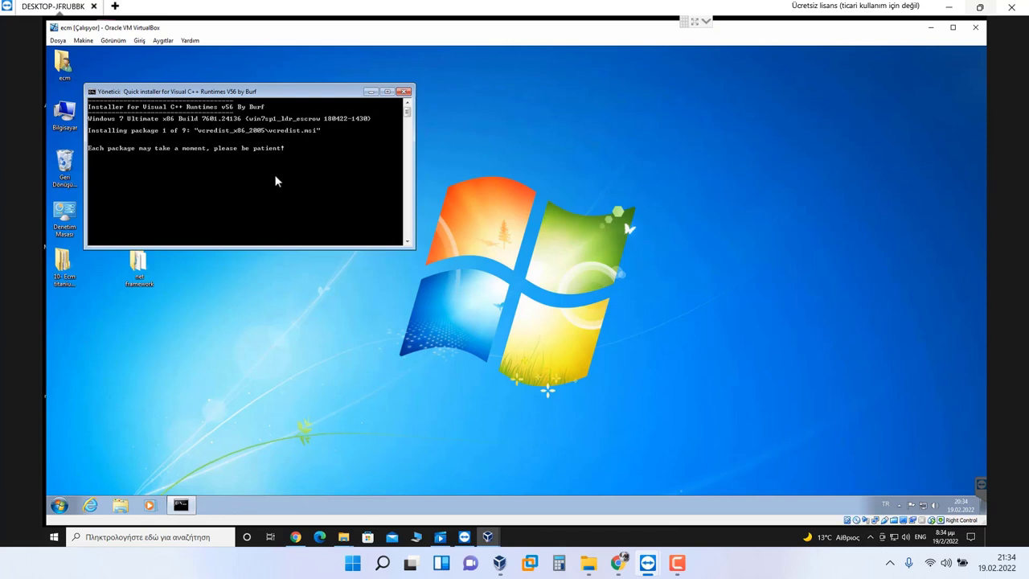
drag(207, 92, 339, 114)
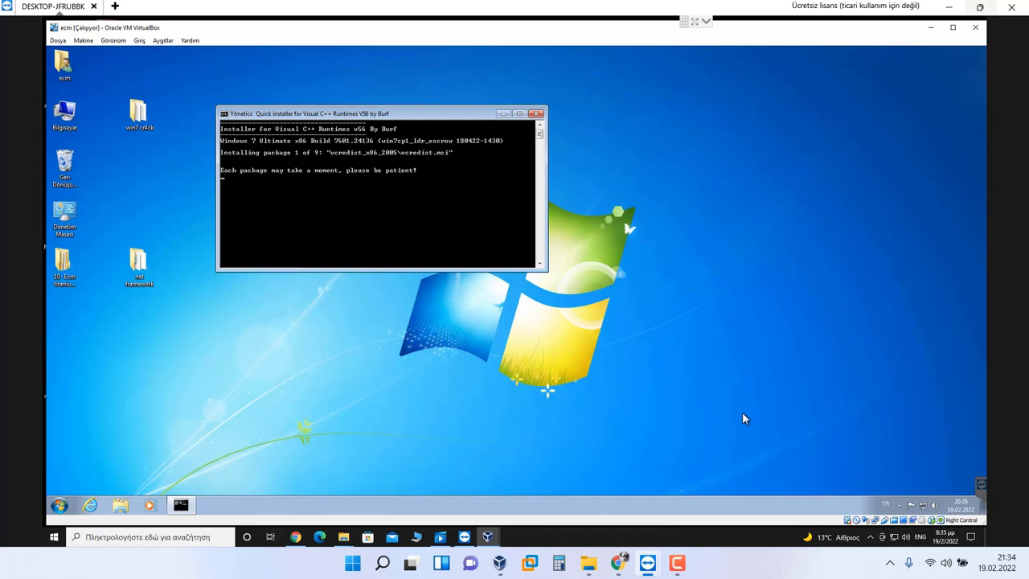
click(684, 567)
click(683, 566)
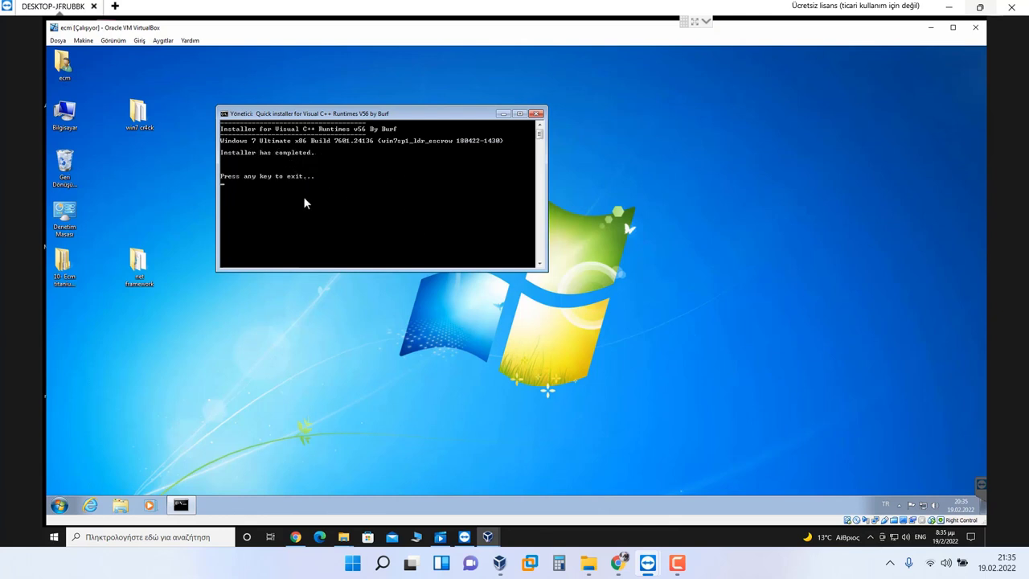
Step: Exit the installer console and restart the Windows 7 guest via Start > Yeniden Başlat
key(Return)
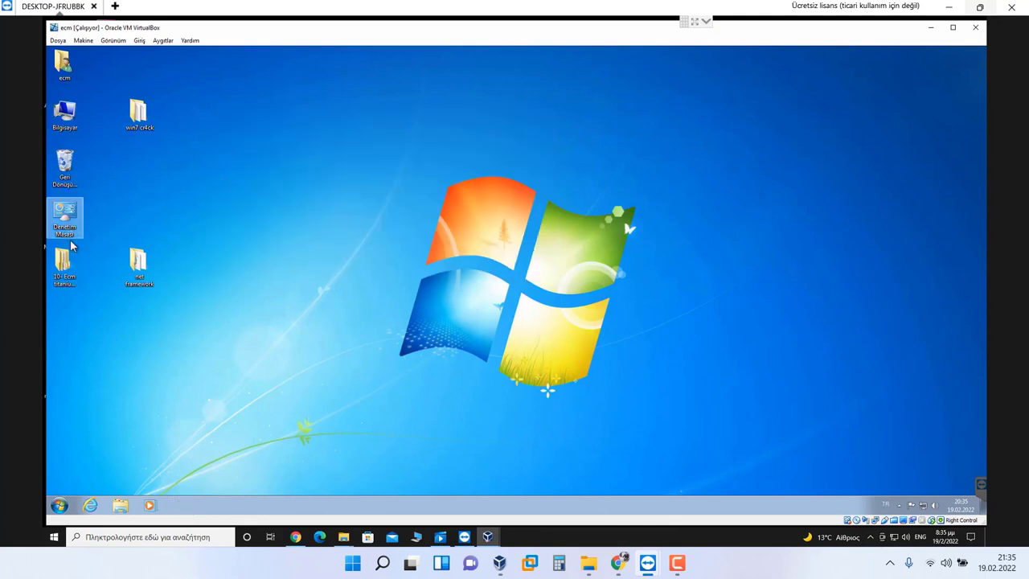
click(58, 505)
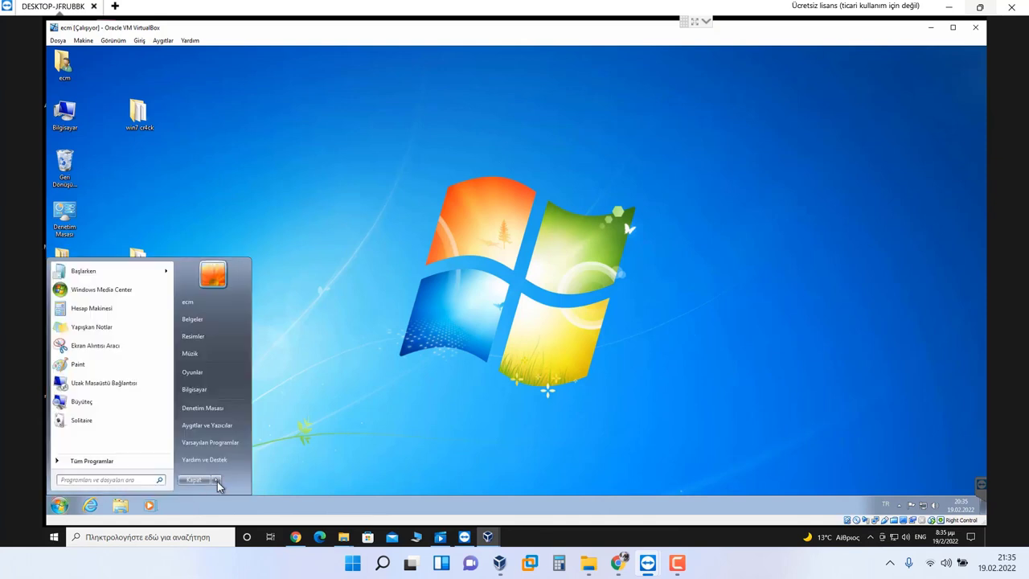
click(233, 467)
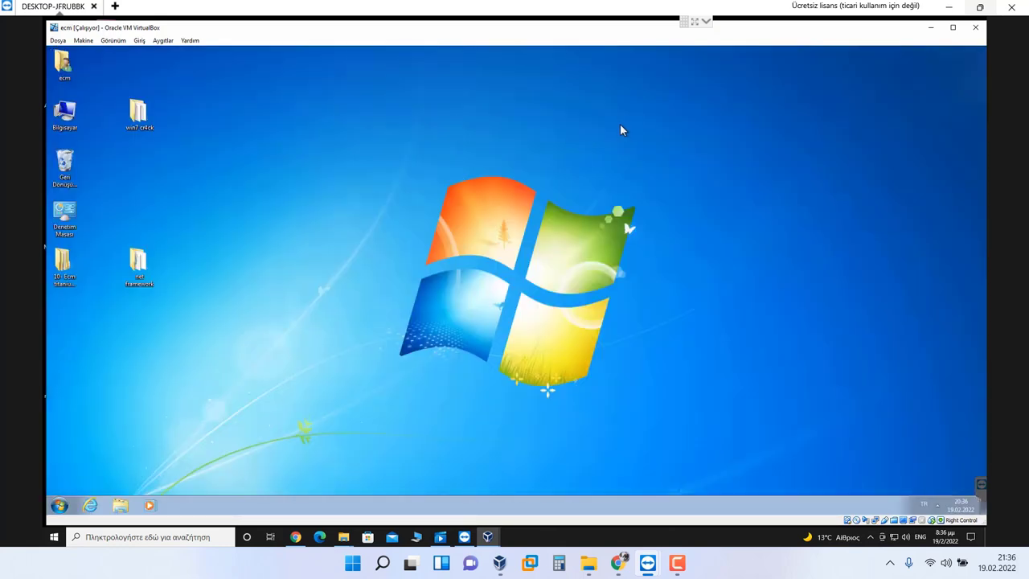
click(69, 271)
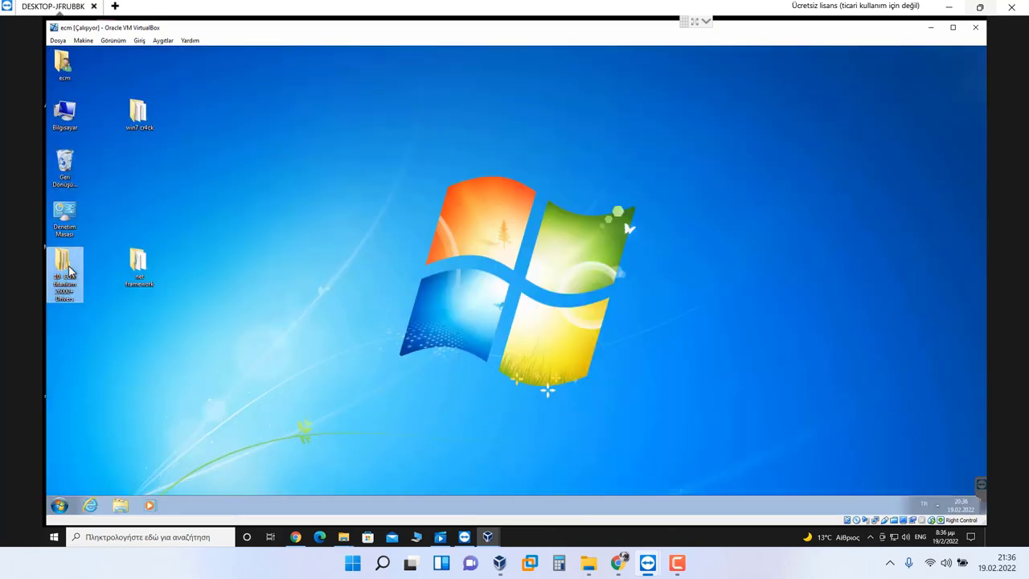
Step: Move the Ecm titanium 26000+ Drivers folder from the desktop folder into C:\chp
double_click(69, 271)
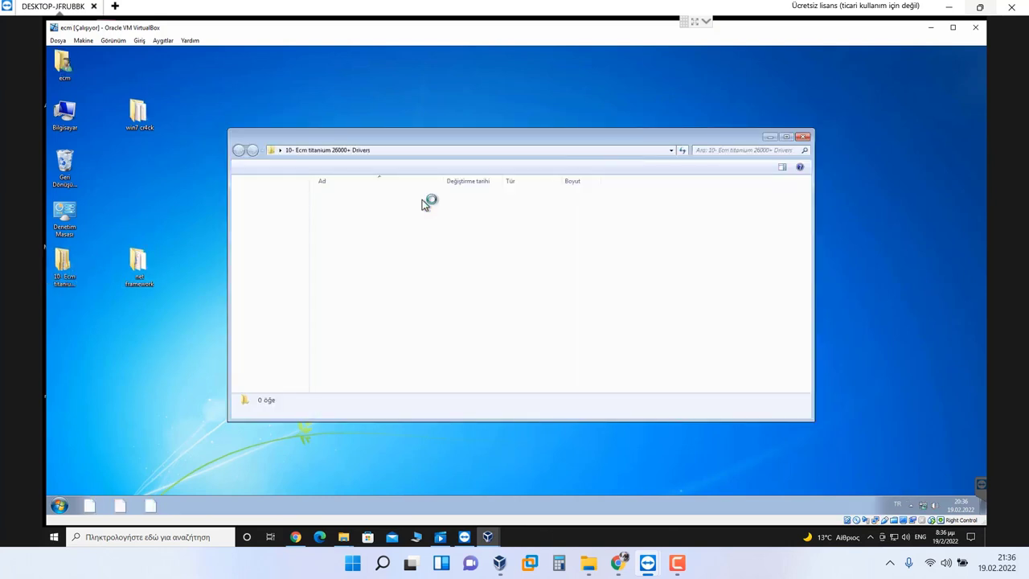
click(418, 199)
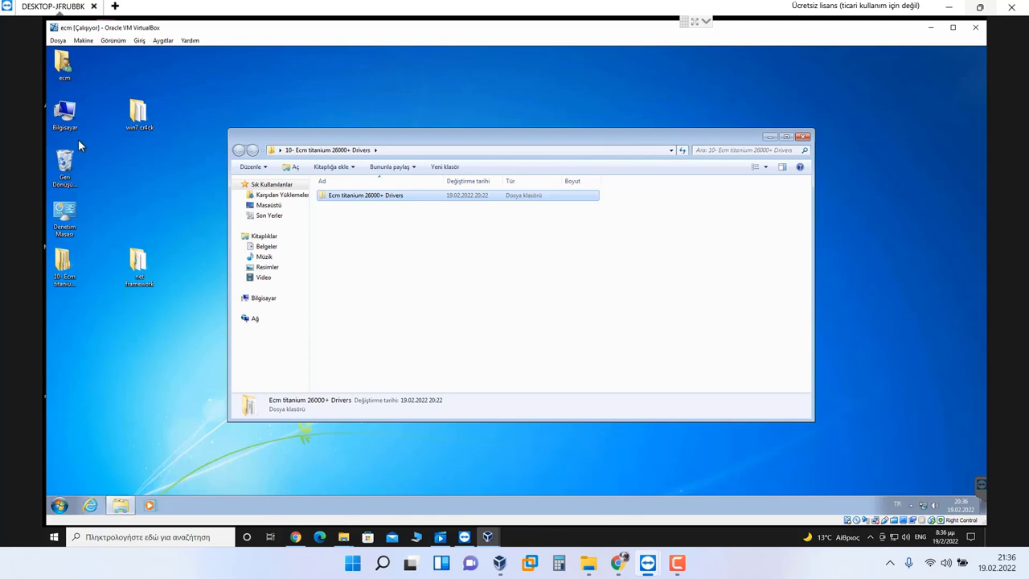
double_click(50, 110)
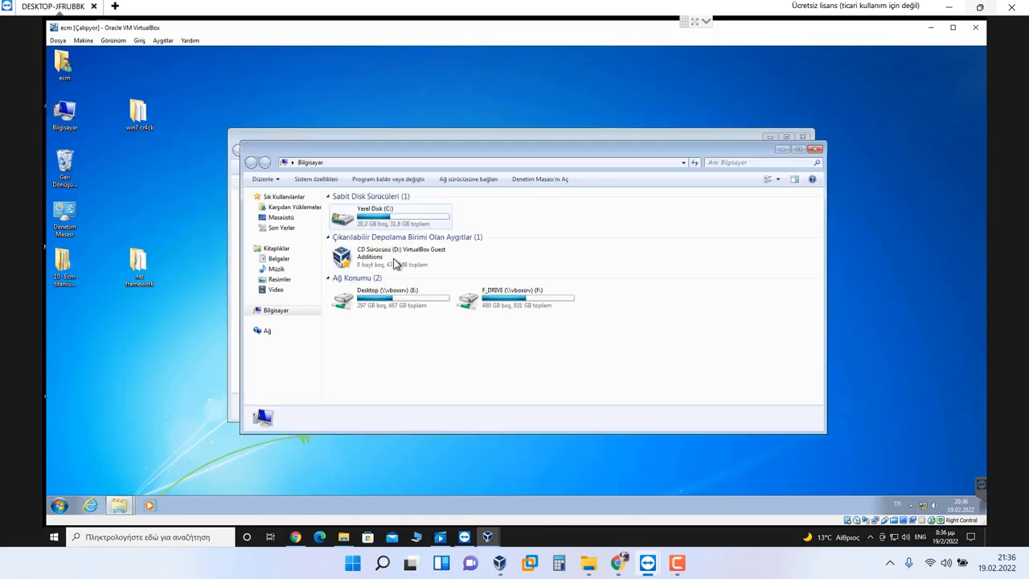
double_click(390, 221)
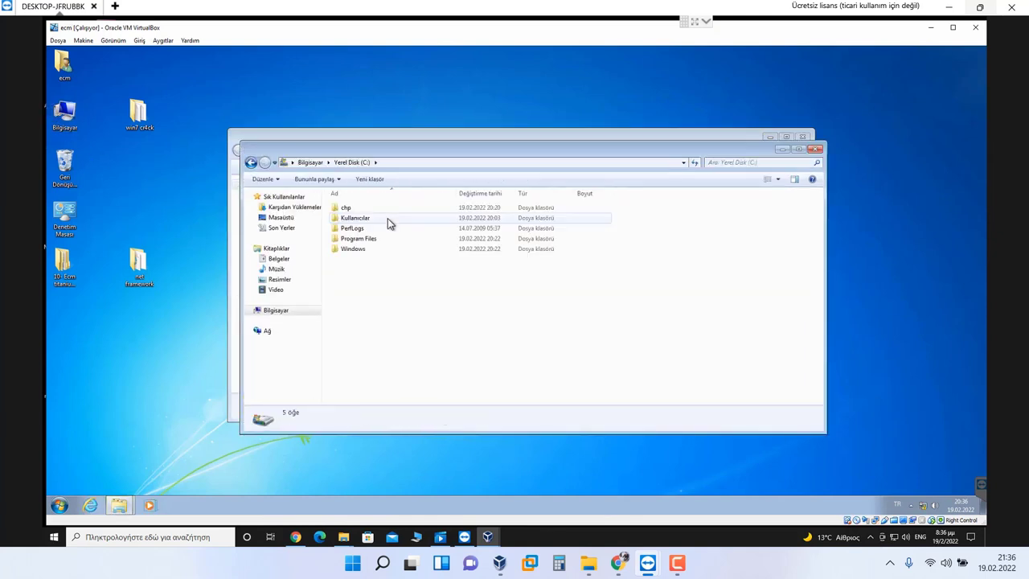
double_click(358, 210)
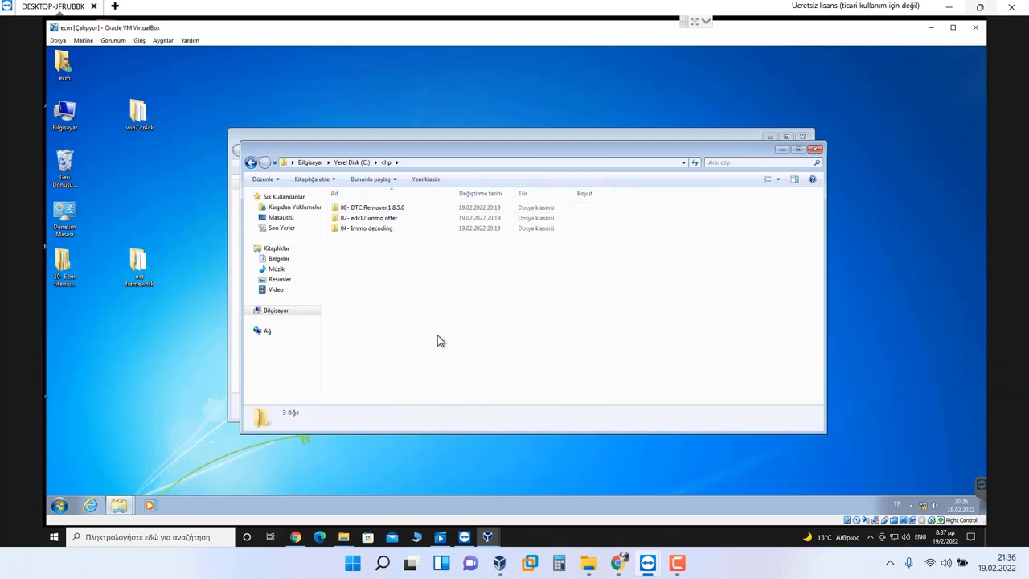
key(ctrl+v)
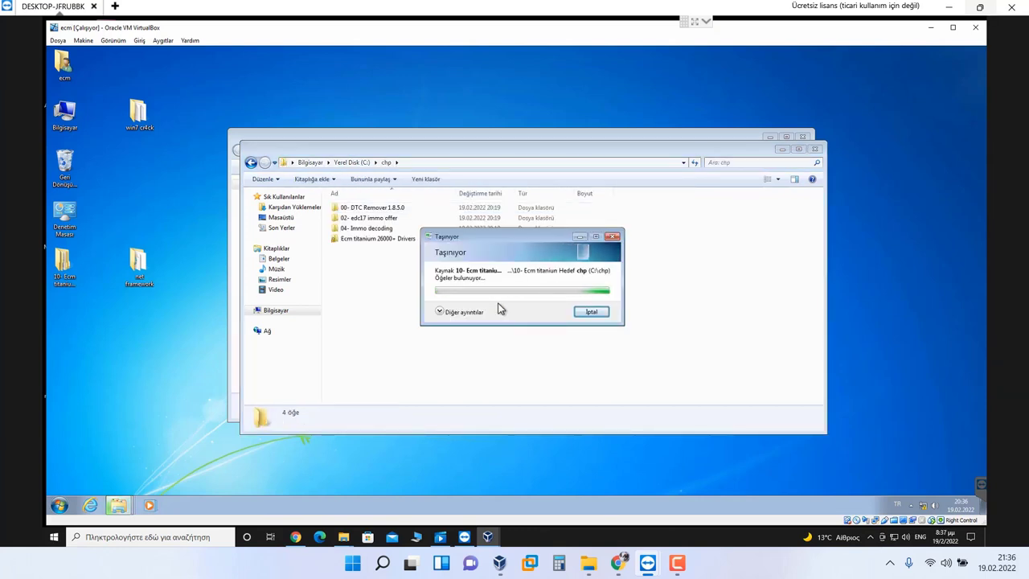
click(443, 312)
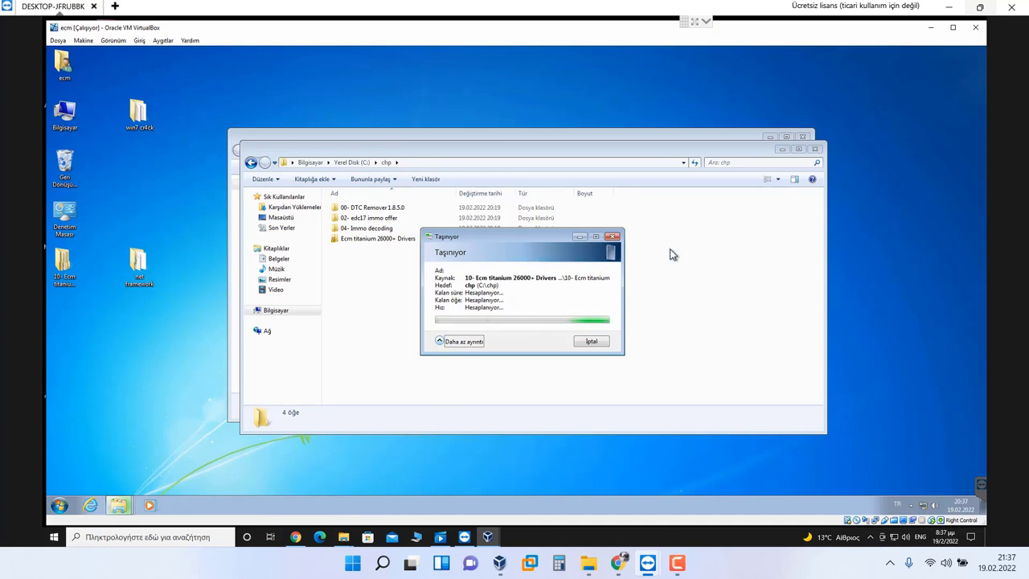
click(802, 137)
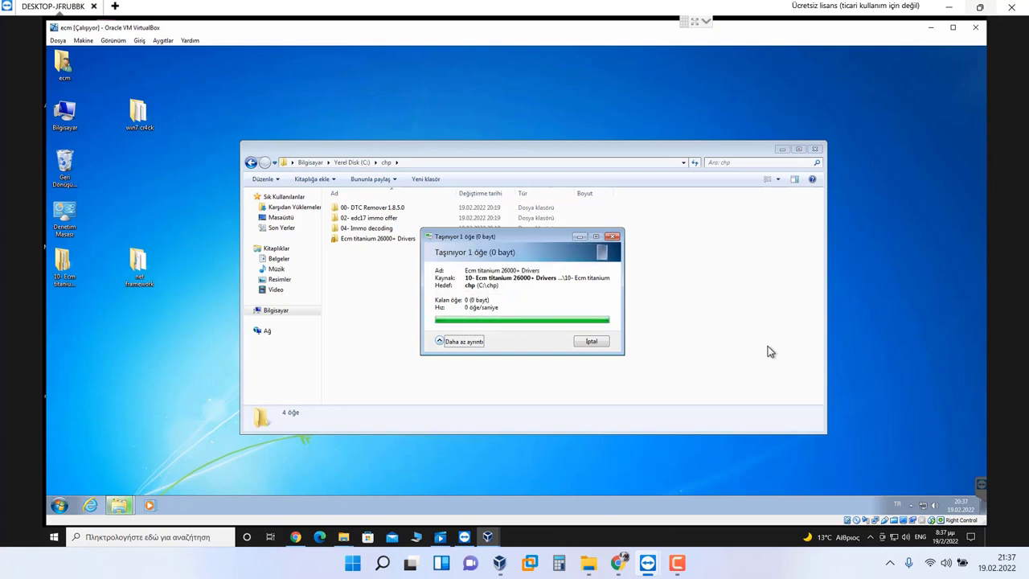
Step: Send a Titanium shortcut to the desktop via Gönder > Masaüstü (kısayol oluştur)
double_click(369, 240)
scroll(377, 323, down, 3)
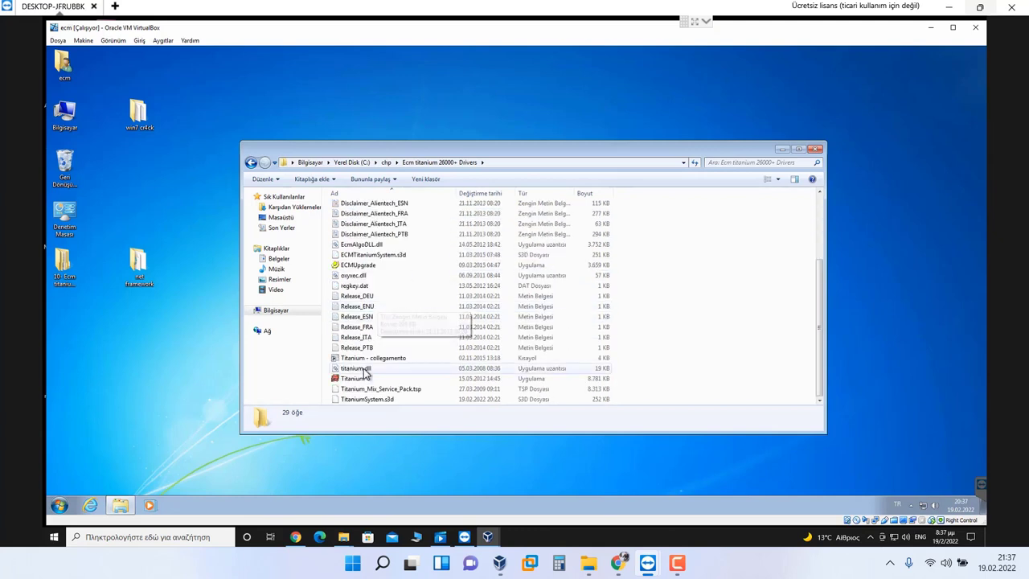
right_click(358, 378)
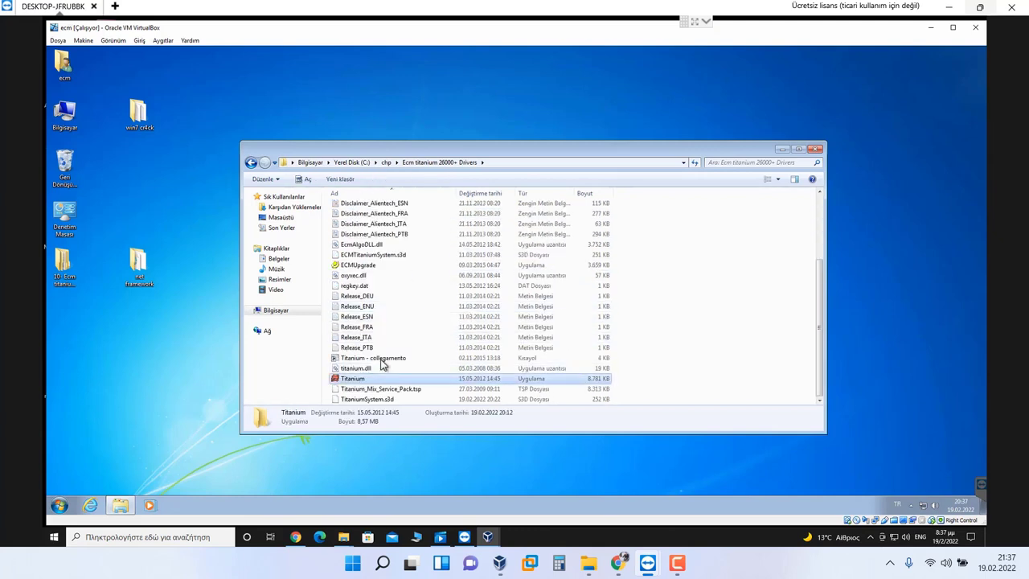
mouse_move(450, 295)
click(545, 316)
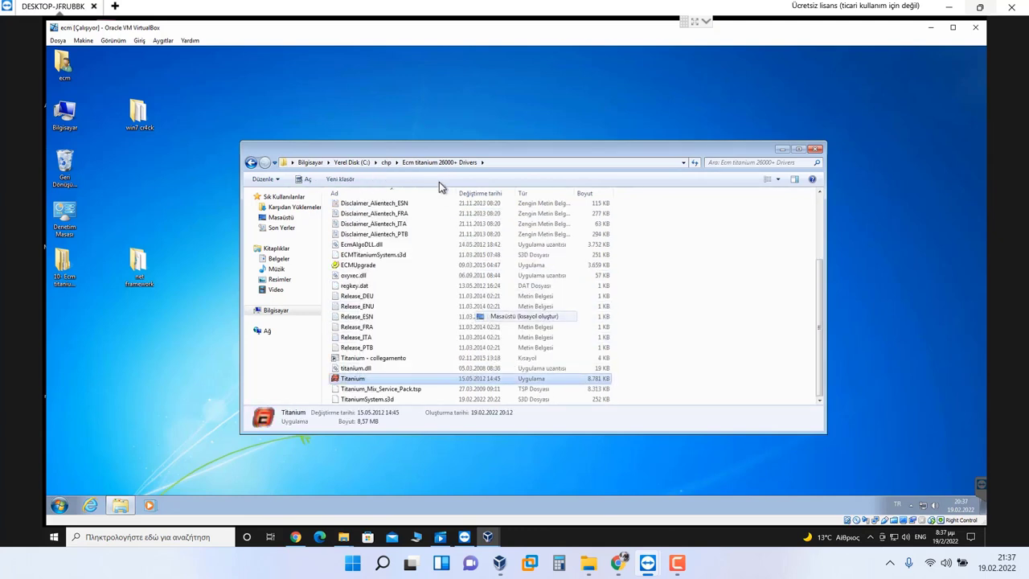
click(386, 163)
Step: Try launching IMMDEC3 and HWIDGen in 04- Immo decoding, dismissing the VM error
double_click(363, 229)
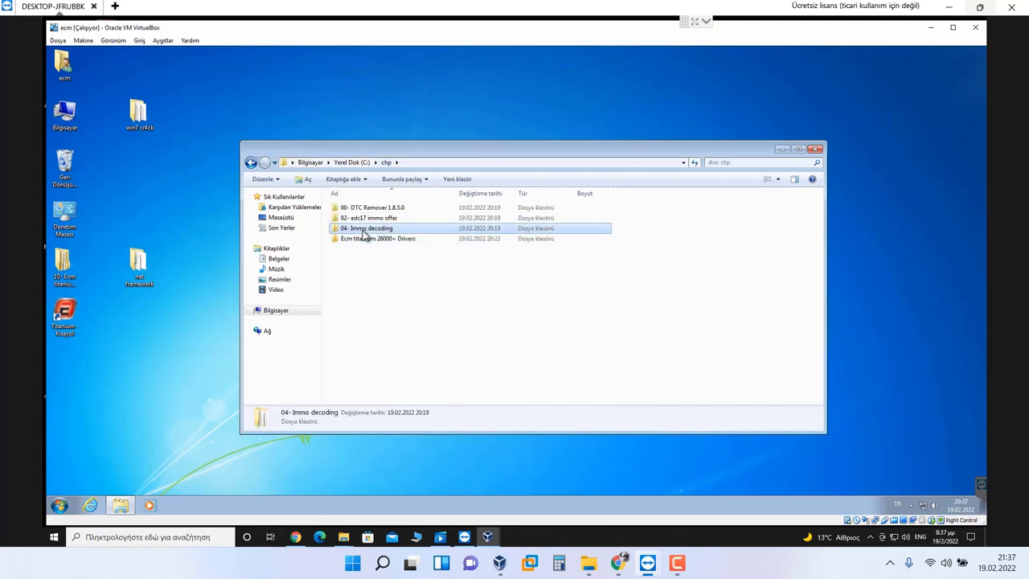
click(354, 280)
double_click(353, 289)
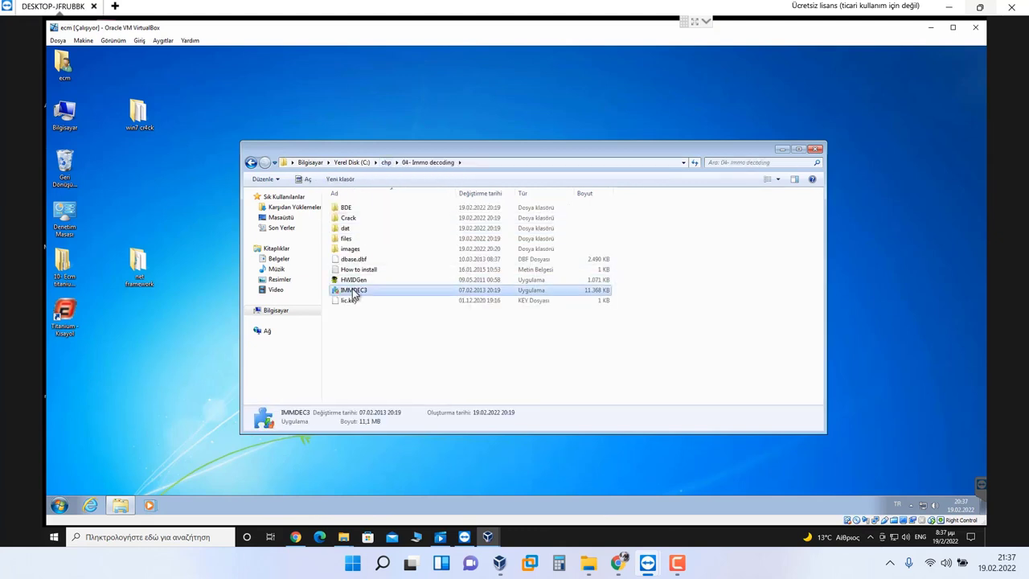
key(Return)
click(377, 281)
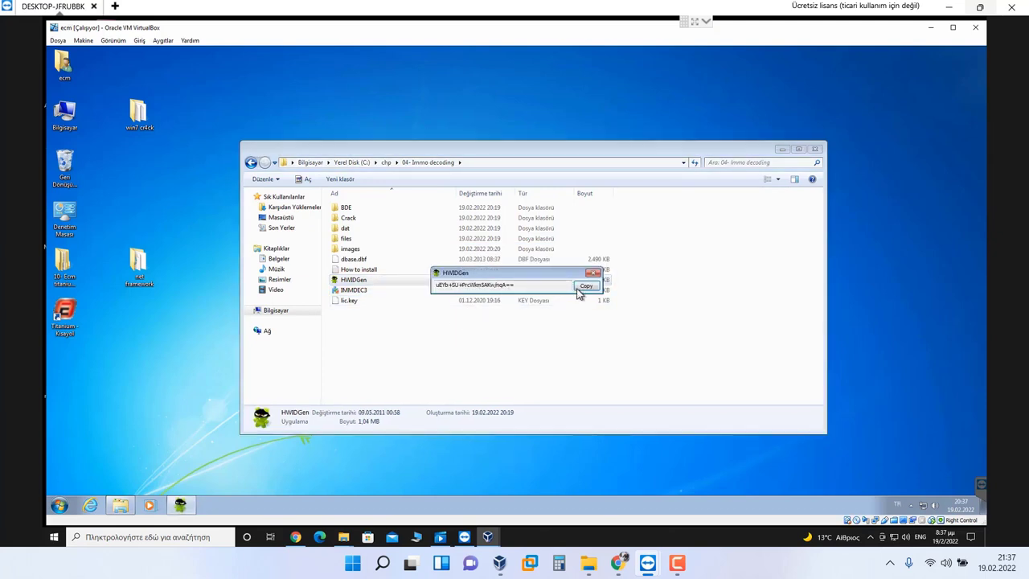
click(596, 277)
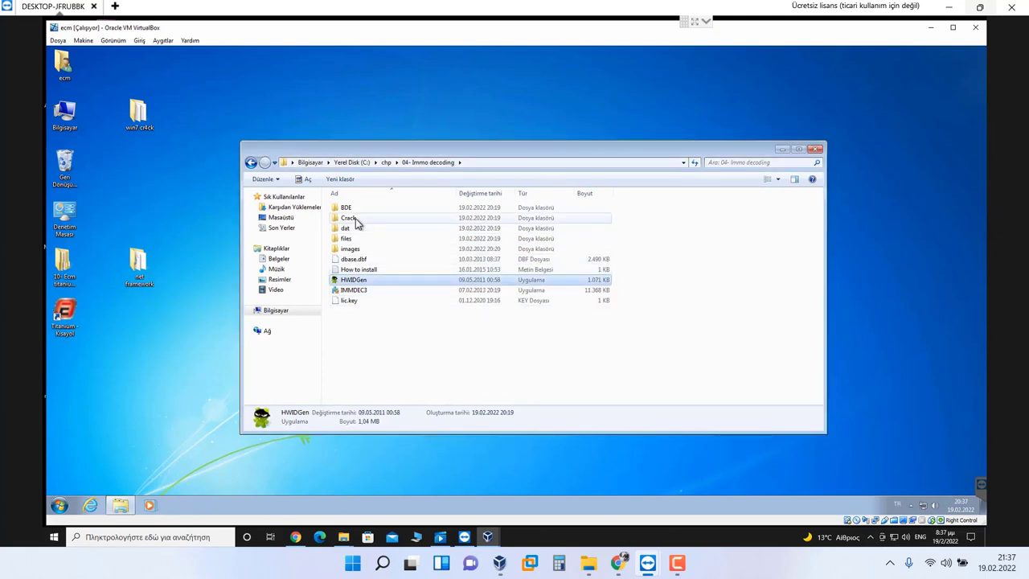
Step: Generate a license in the Crack folder's IUD Keygen using the pasted hardware ID
double_click(357, 218)
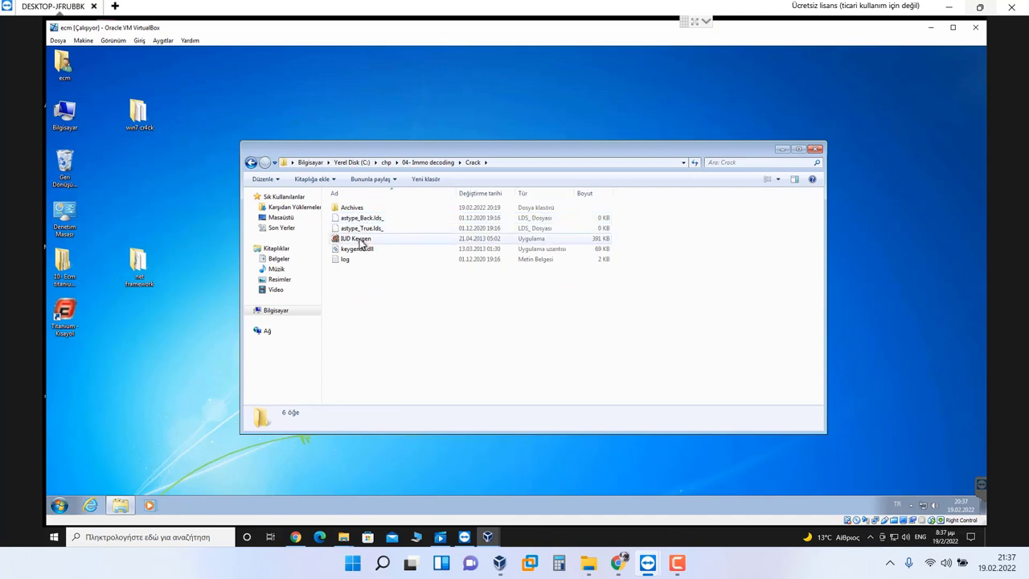
double_click(358, 239)
click(271, 121)
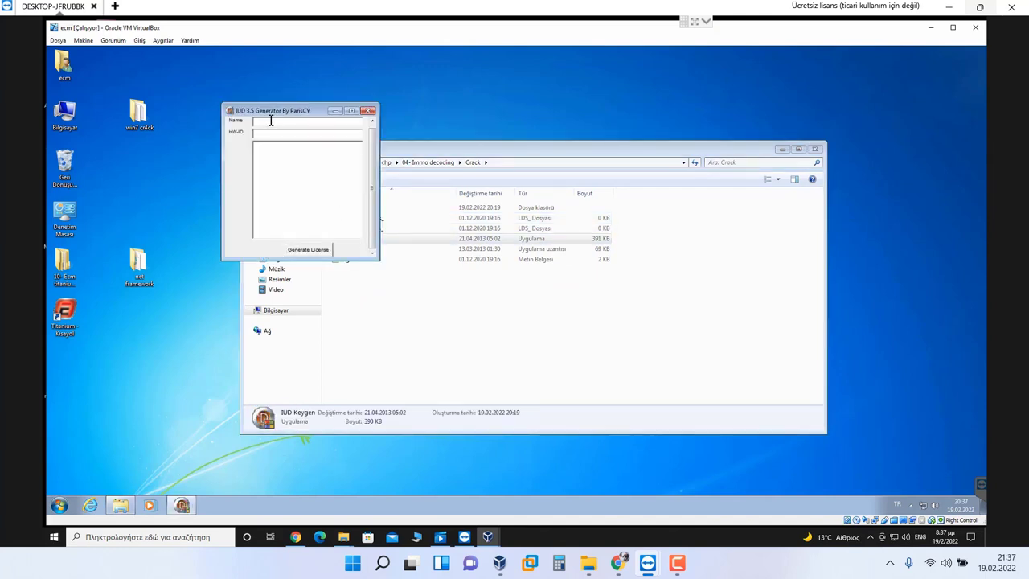
key(ctrl+v)
click(322, 248)
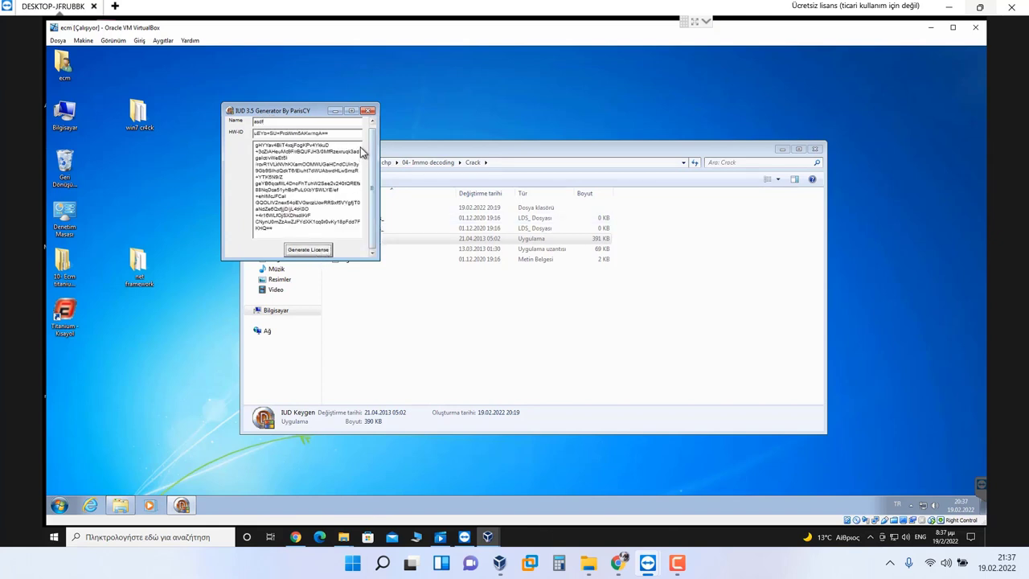
click(369, 111)
Step: Select the generated lic.key in Archives\asdf\True\asdf, then return to chp
double_click(346, 207)
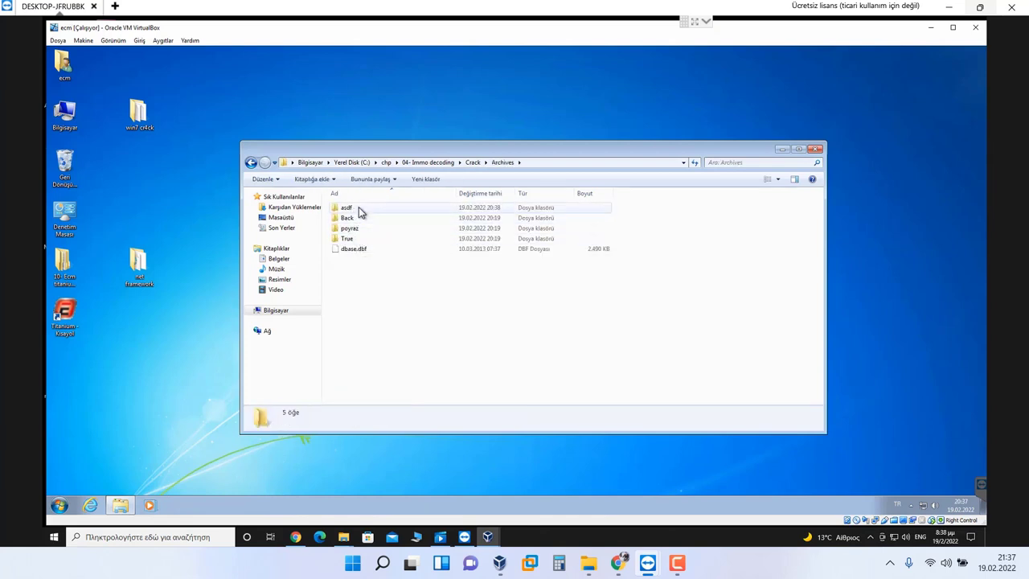
double_click(358, 208)
double_click(356, 220)
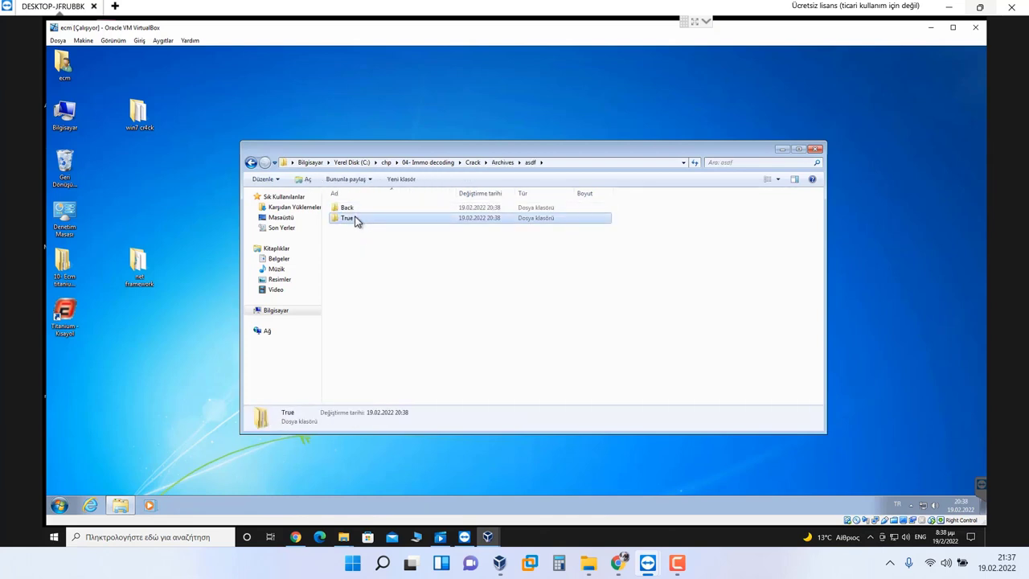
double_click(356, 210)
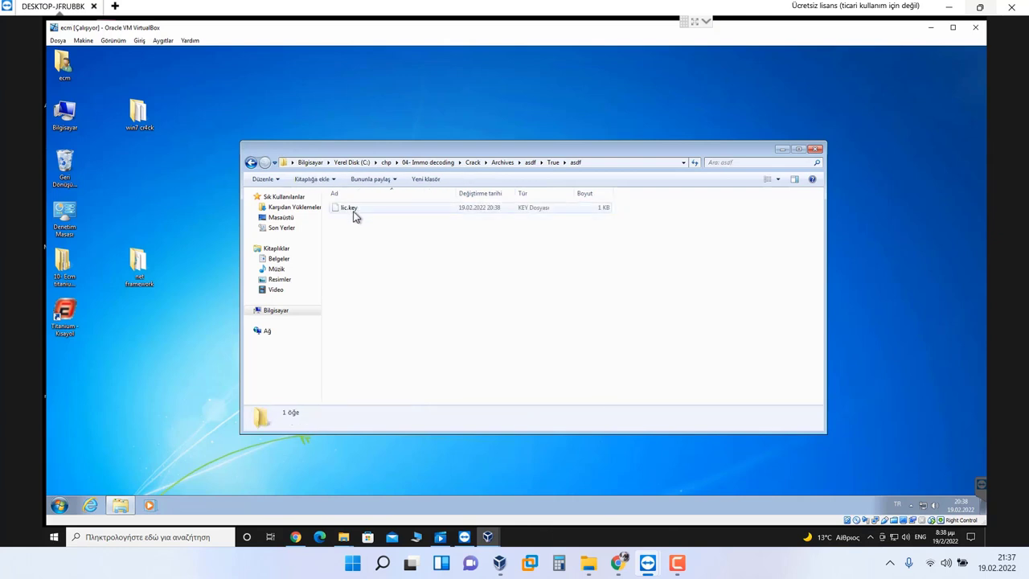
click(357, 211)
click(386, 163)
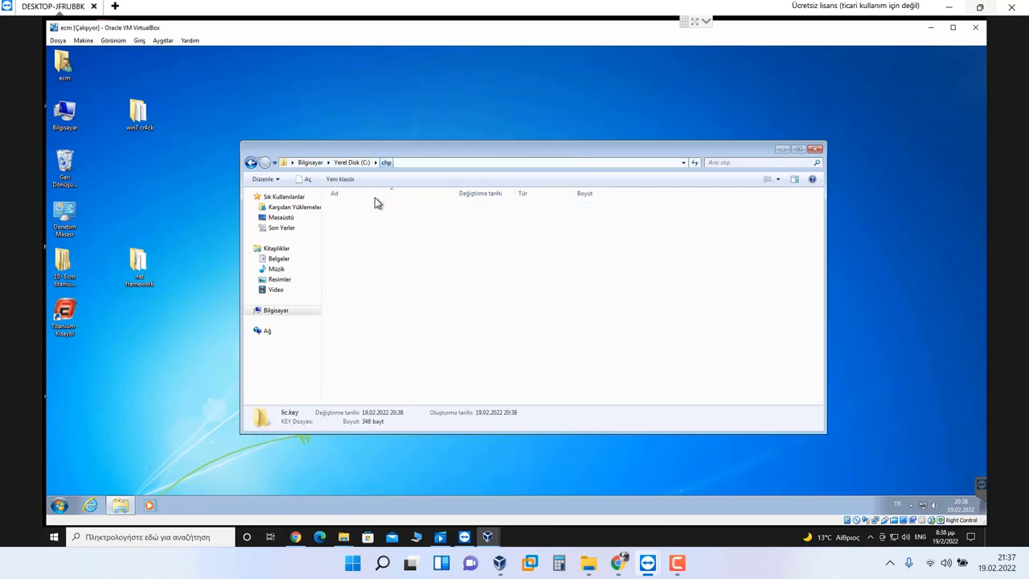
Step: Paste lic.key into 04- Immo decoding with Copy and Replace, retry IMMDEC3, return to chp
double_click(363, 229)
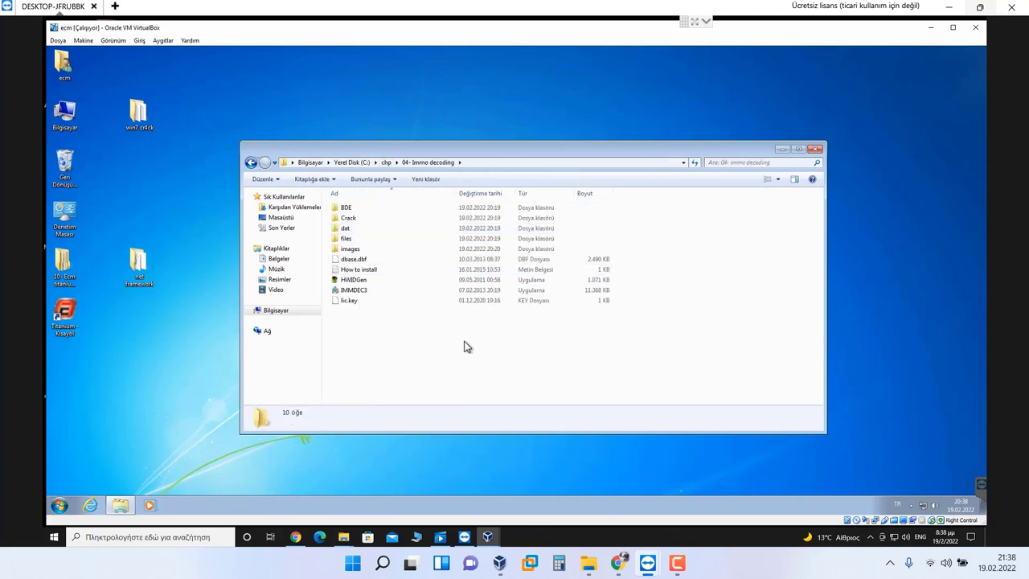
key(ctrl+v)
click(479, 233)
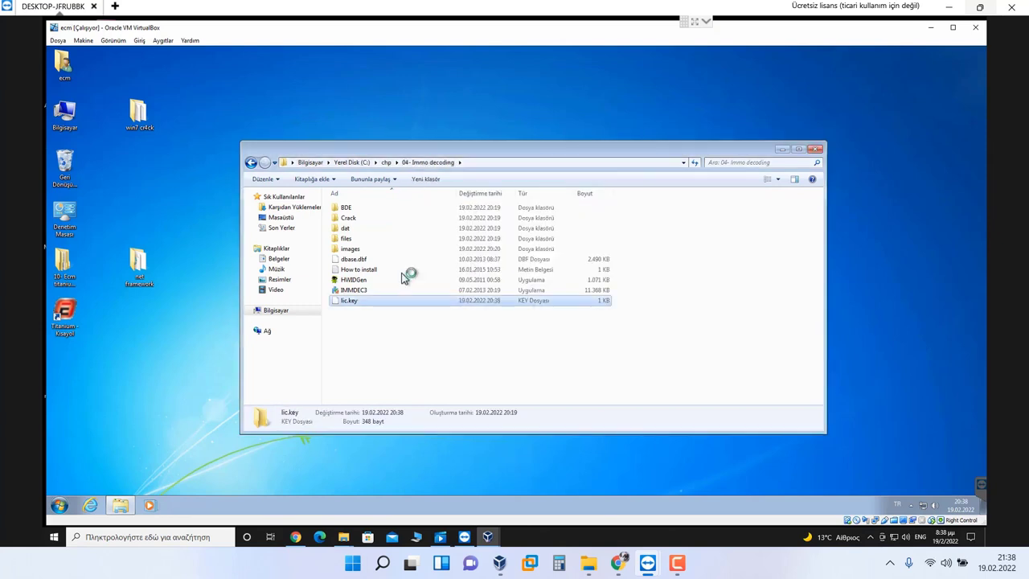
double_click(354, 290)
click(610, 309)
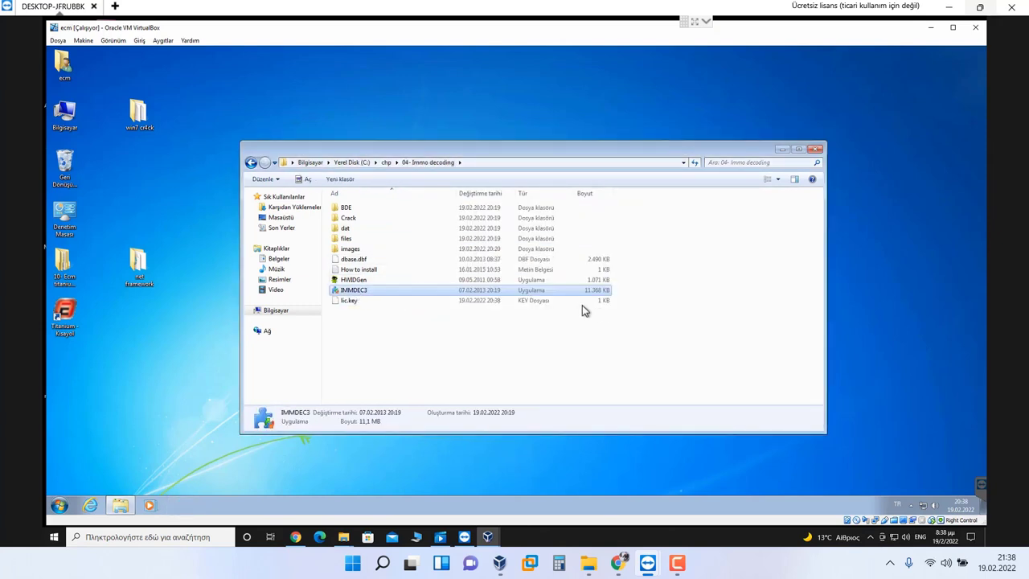
click(397, 163)
click(385, 162)
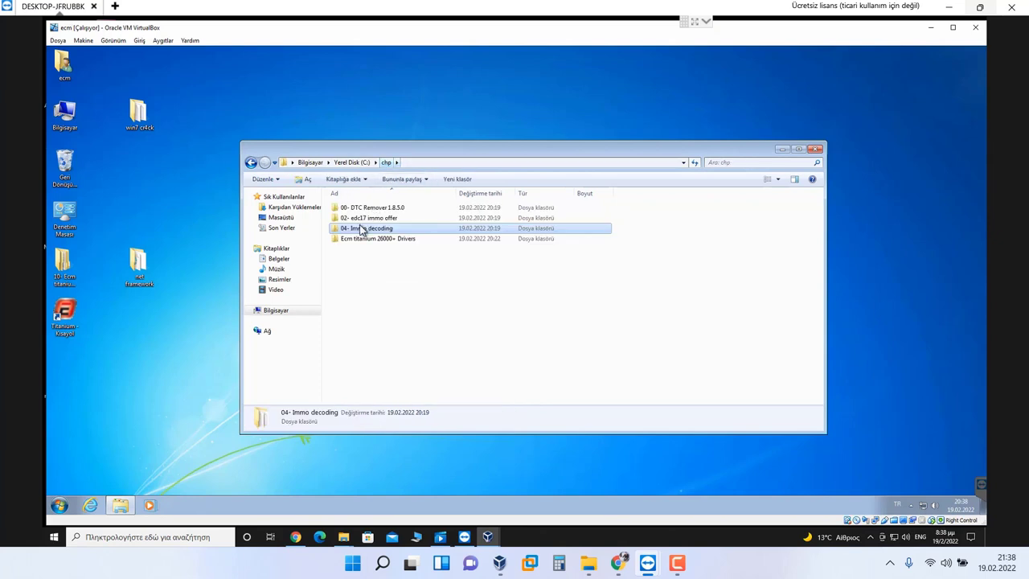
Step: Check the DTC_KG2017 folder, then start MTX DTC Installer from 00- DTC Remover 1.8.5.0
double_click(371, 208)
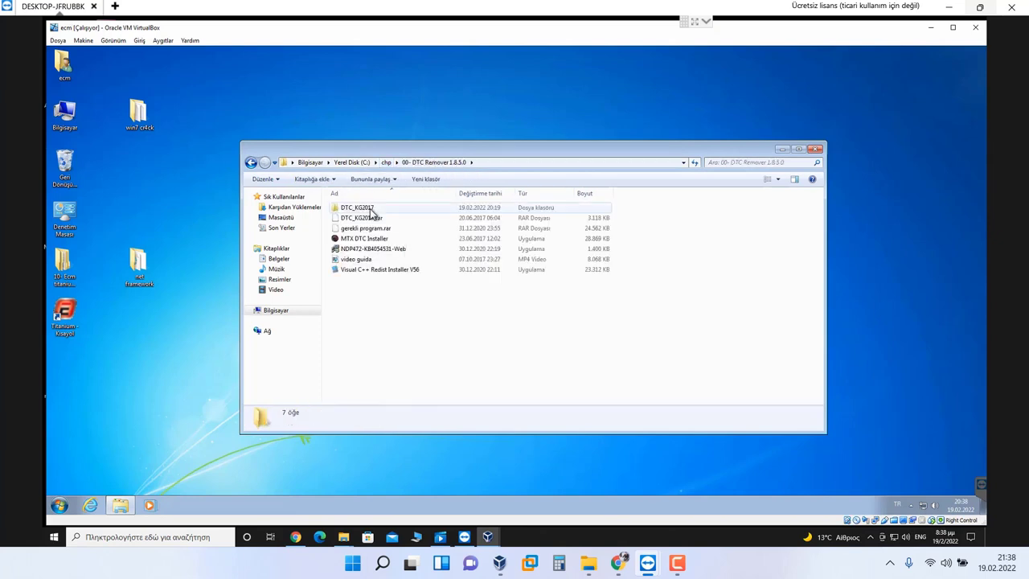
double_click(366, 208)
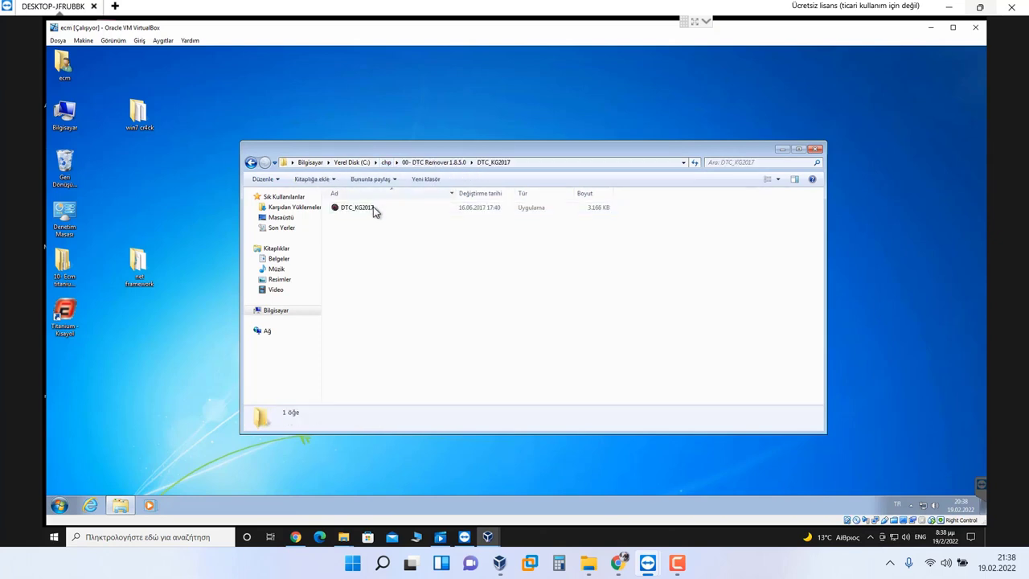
click(373, 210)
click(454, 164)
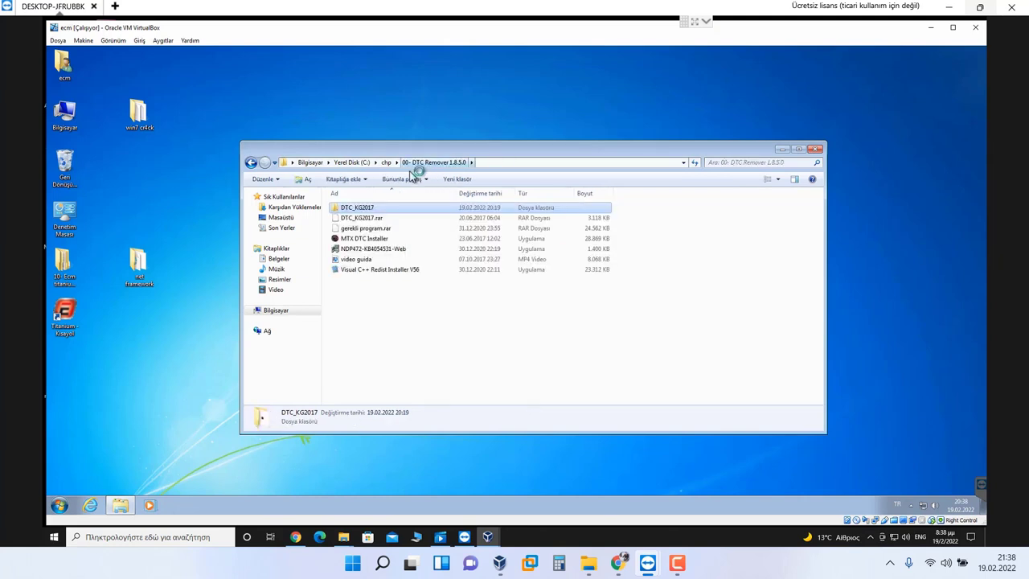
double_click(364, 239)
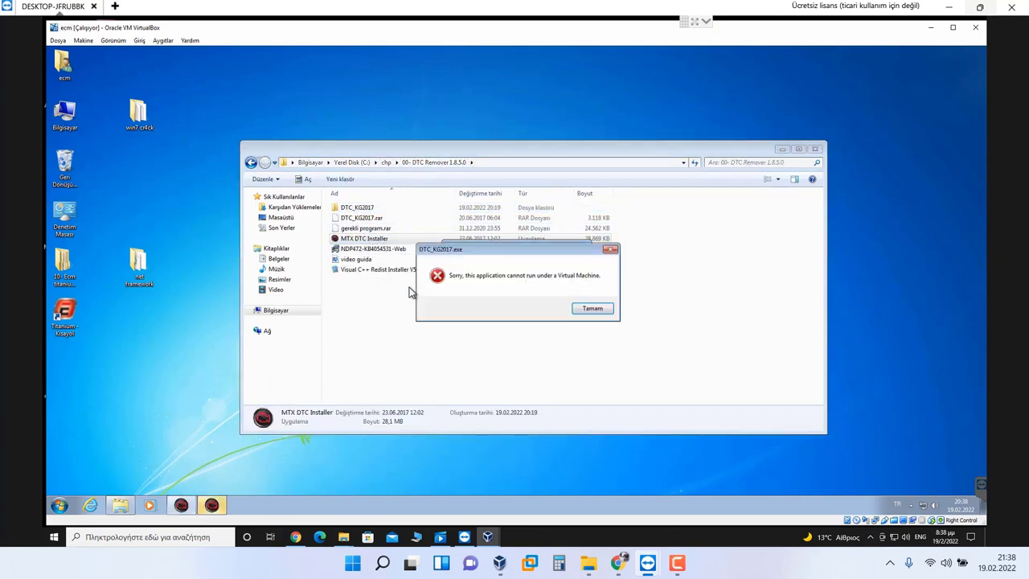
click(603, 314)
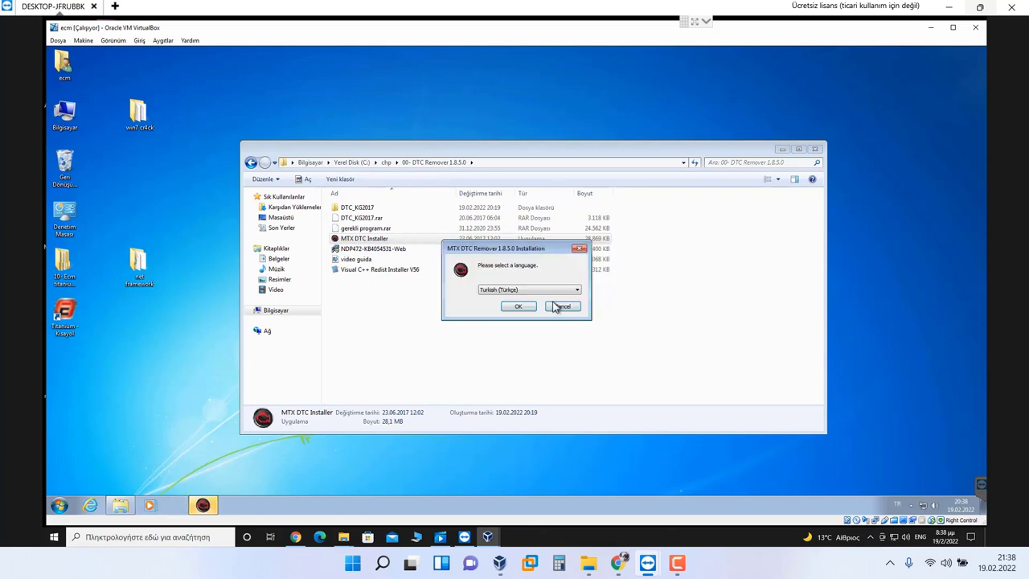
Step: Choose English, keep the desktop icon, and complete the MTX DTC Remover 1.8.5.0 installation
click(514, 290)
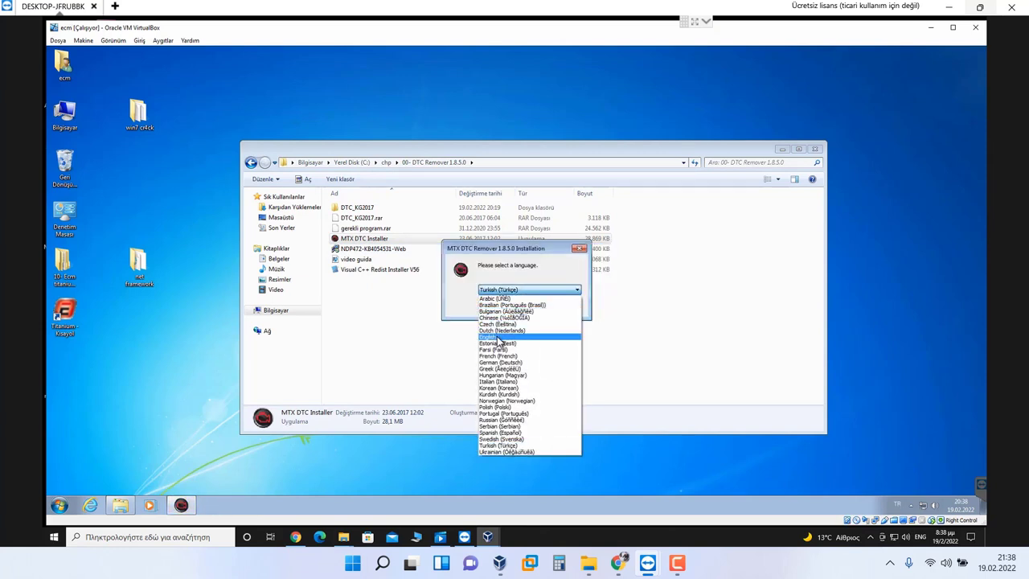
click(507, 337)
click(519, 308)
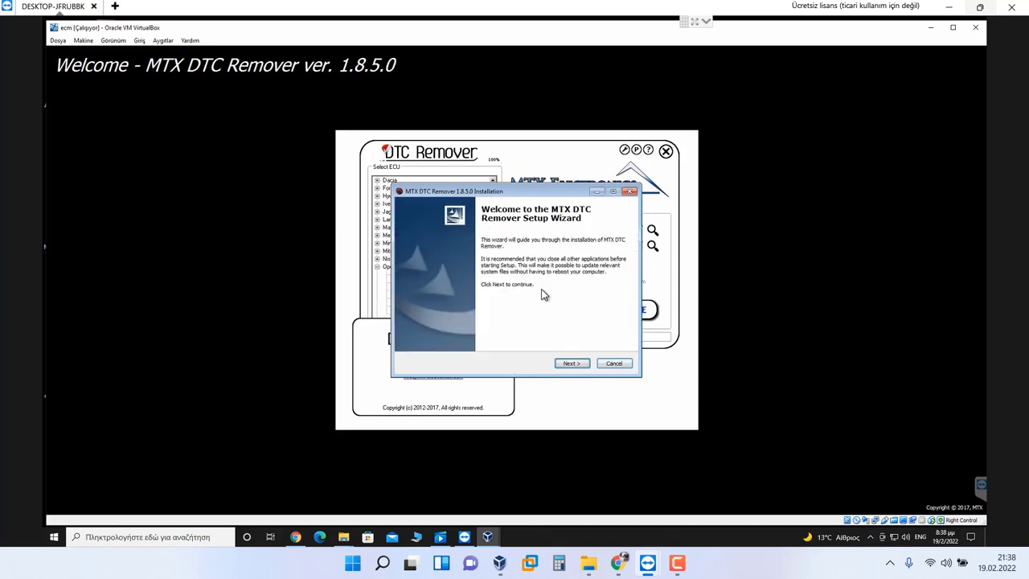
click(563, 366)
click(568, 365)
click(569, 365)
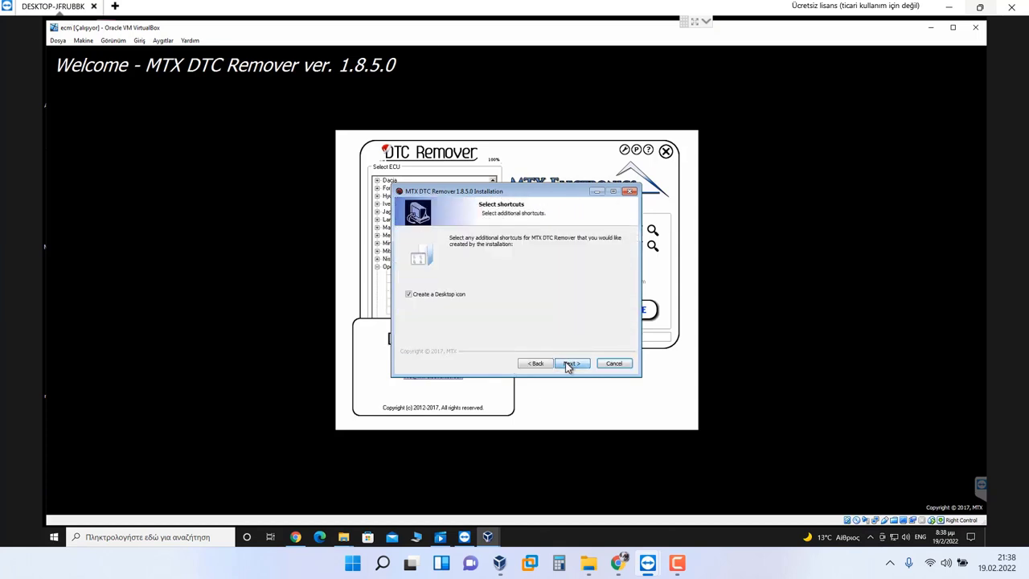
click(570, 366)
click(571, 364)
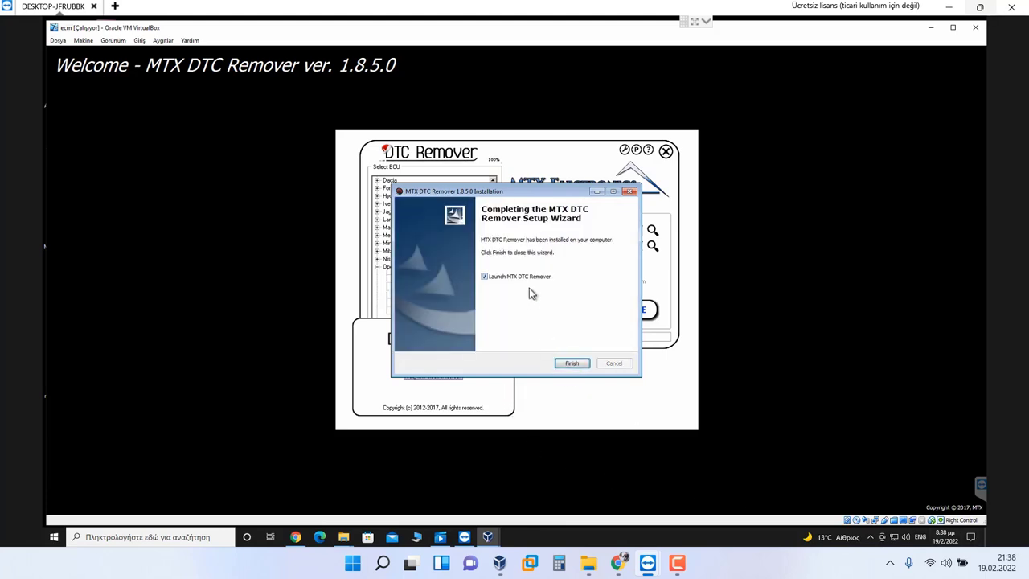
click(564, 365)
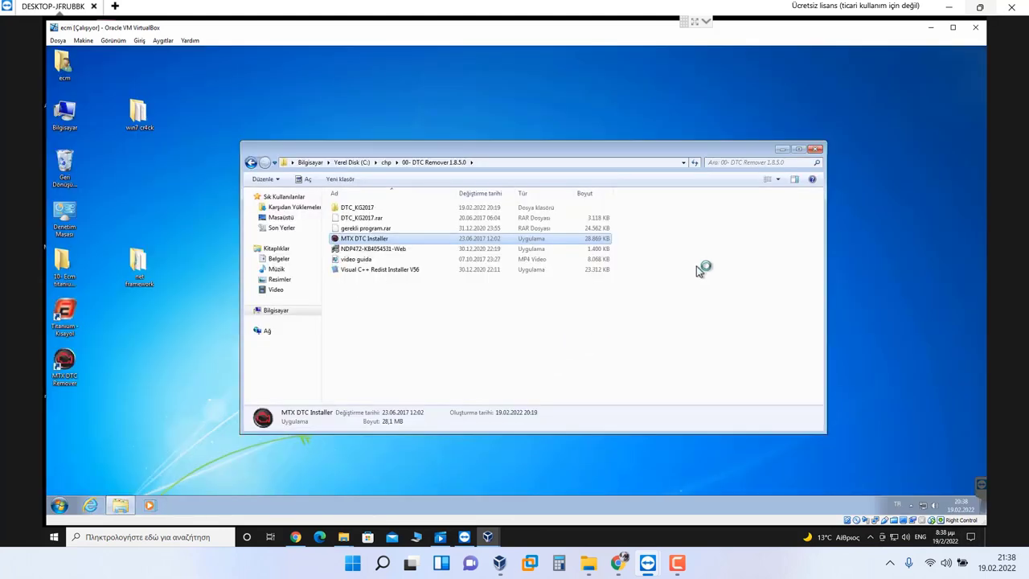
Step: Close the Explorer window and dismiss the Invalid License key message
click(781, 149)
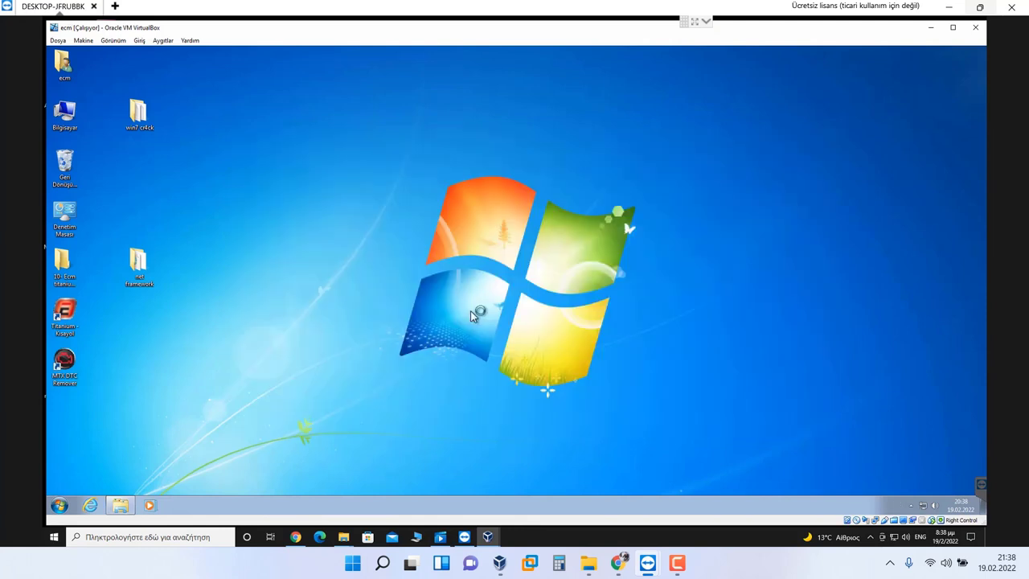
click(120, 507)
right_click(121, 505)
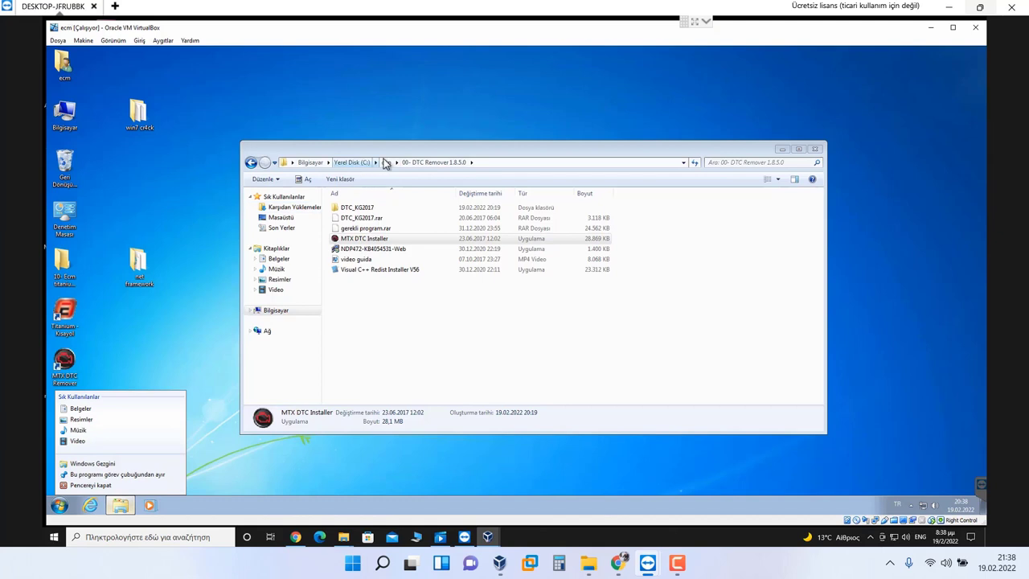
click(386, 163)
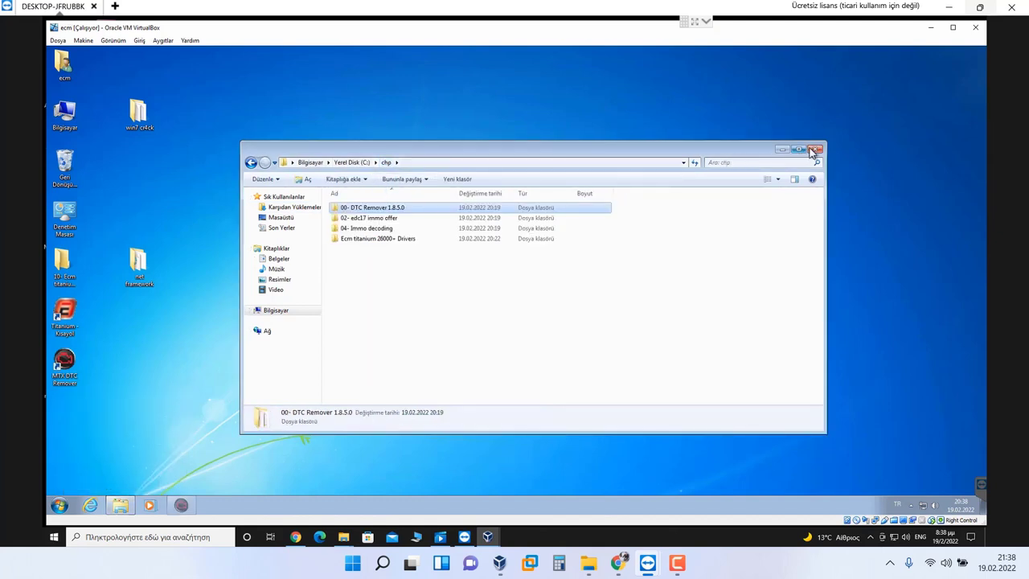
click(814, 150)
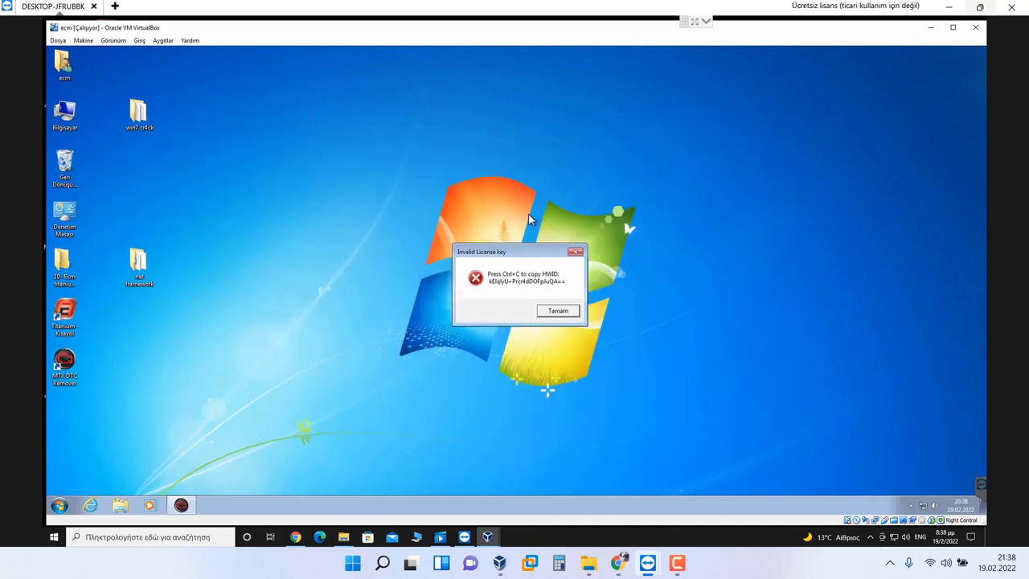
drag(530, 254, 531, 216)
click(559, 272)
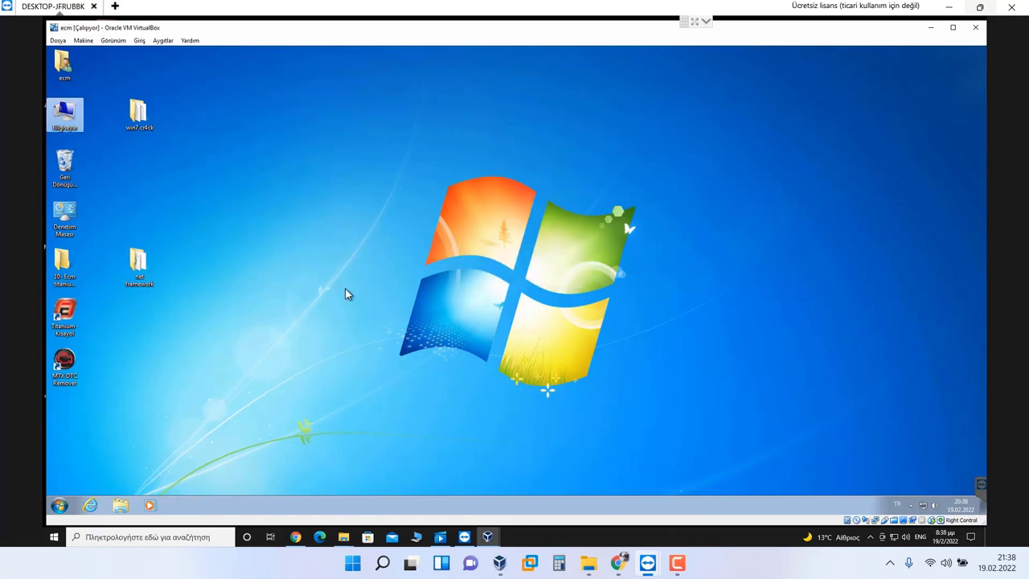
Step: Delete a stray rich text document and the leftover desktop folders to the Recycle Bin
right_click(345, 287)
mouse_move(380, 369)
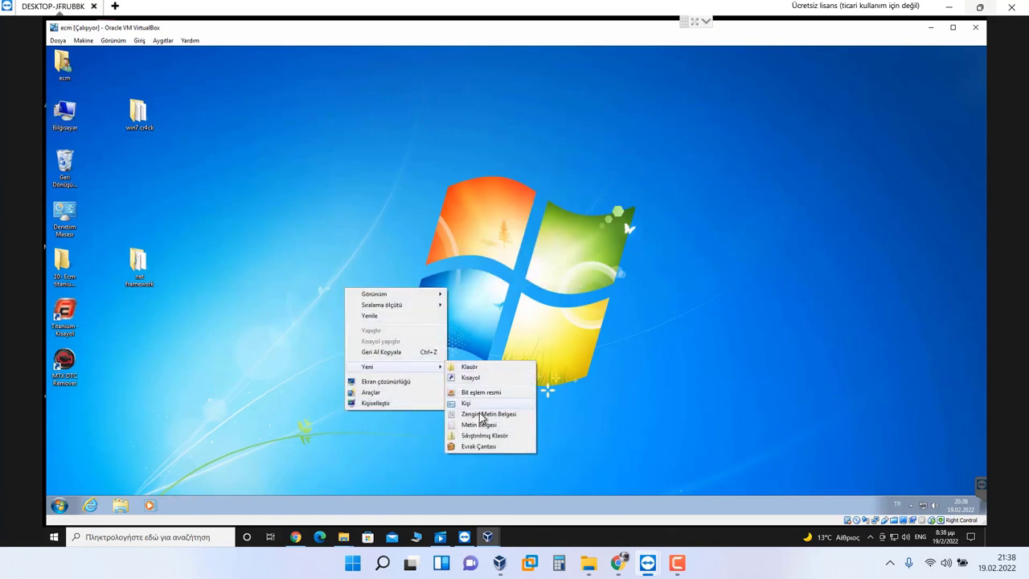
click(481, 418)
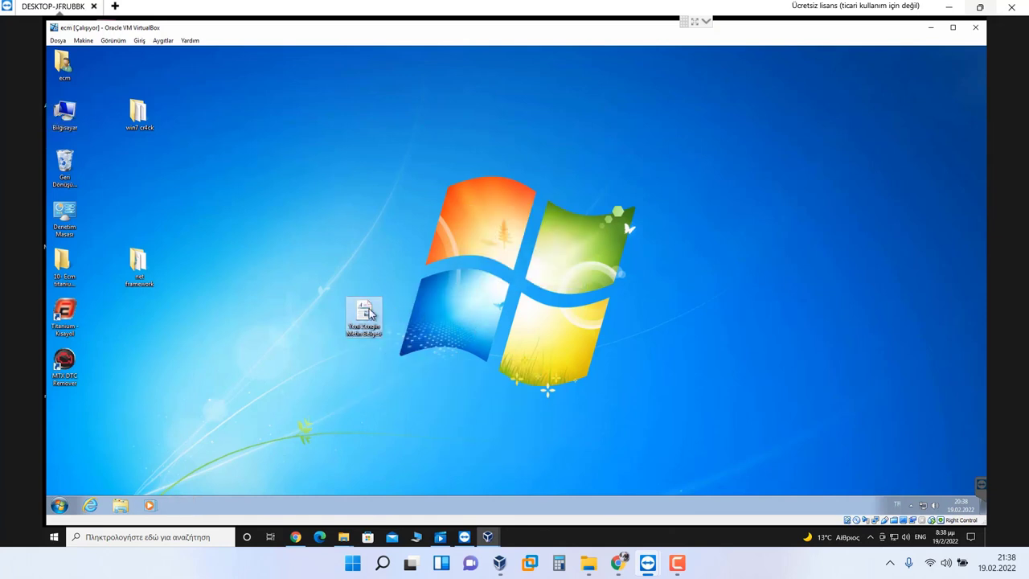
drag(368, 312, 69, 171)
drag(137, 266, 68, 170)
Step: Paste the license error into a new Metin Belgesi text document and select its HWID
right_click(300, 205)
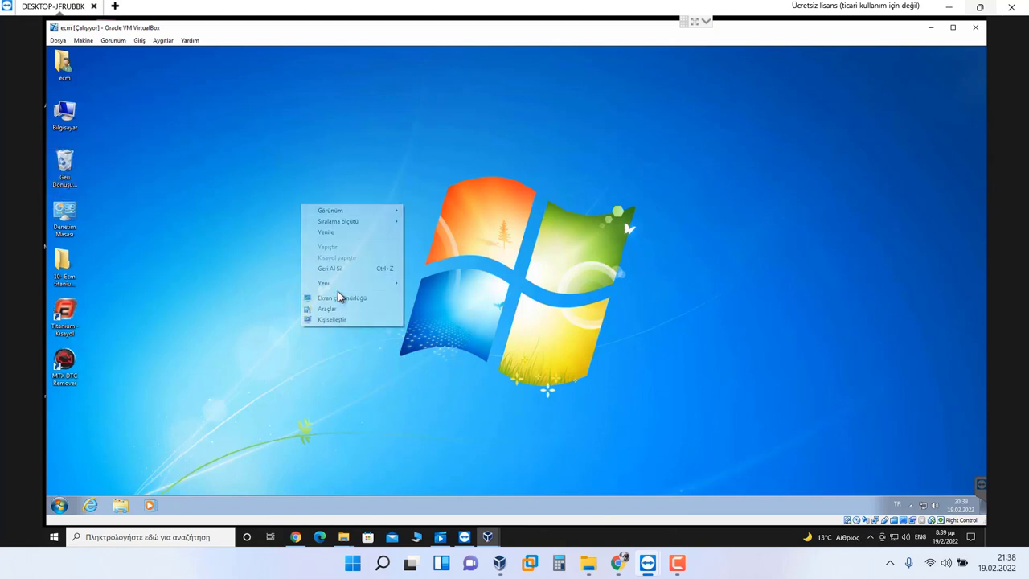
mouse_move(354, 283)
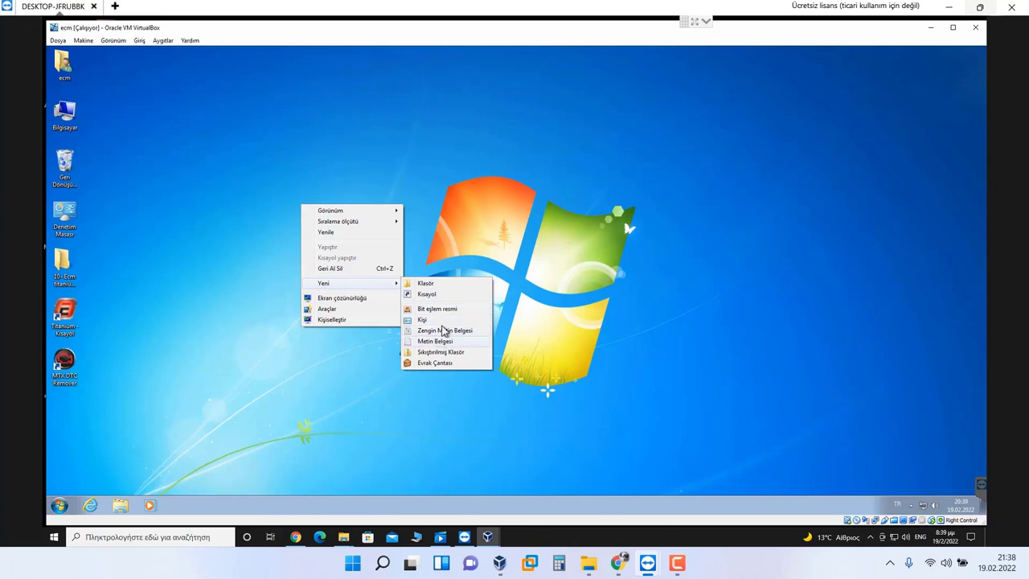
click(434, 341)
double_click(336, 227)
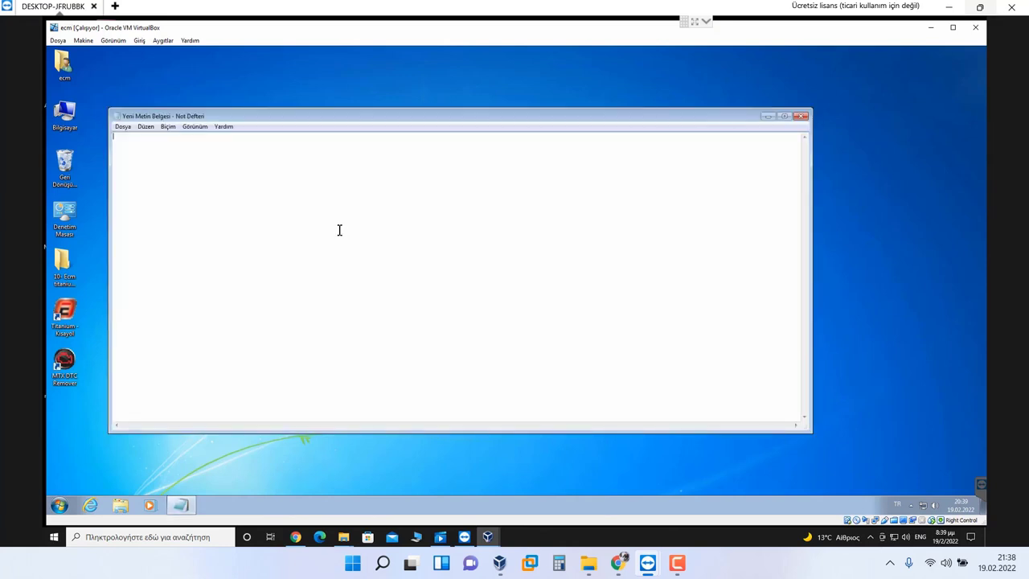
key(ctrl+v)
drag(133, 158, 120, 162)
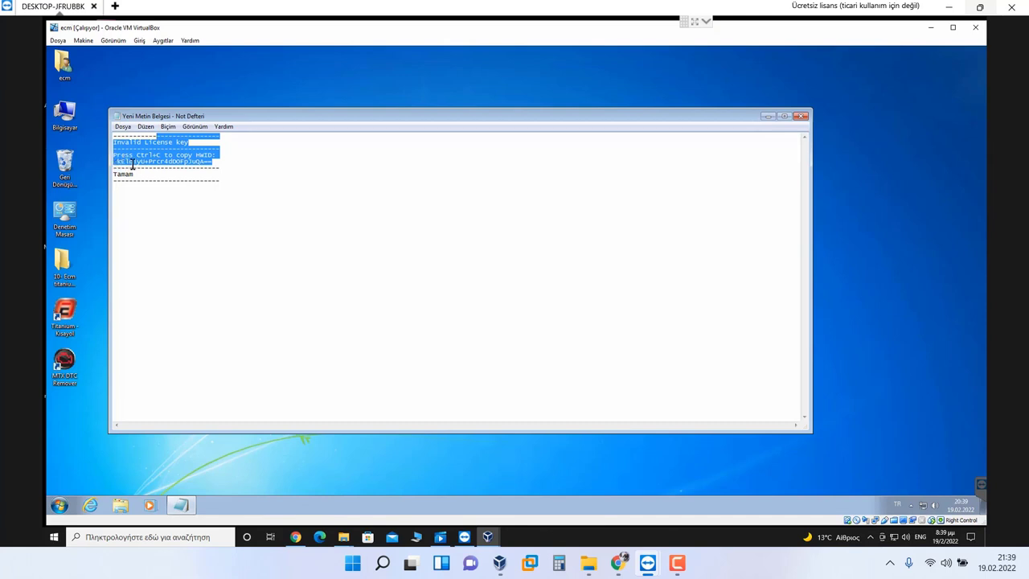
click(133, 164)
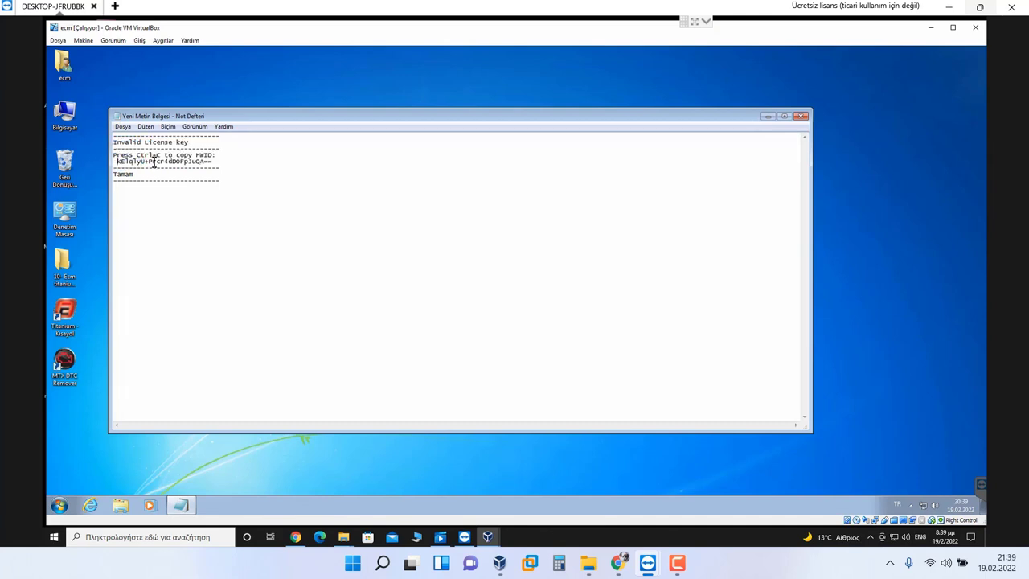
drag(116, 161, 359, 230)
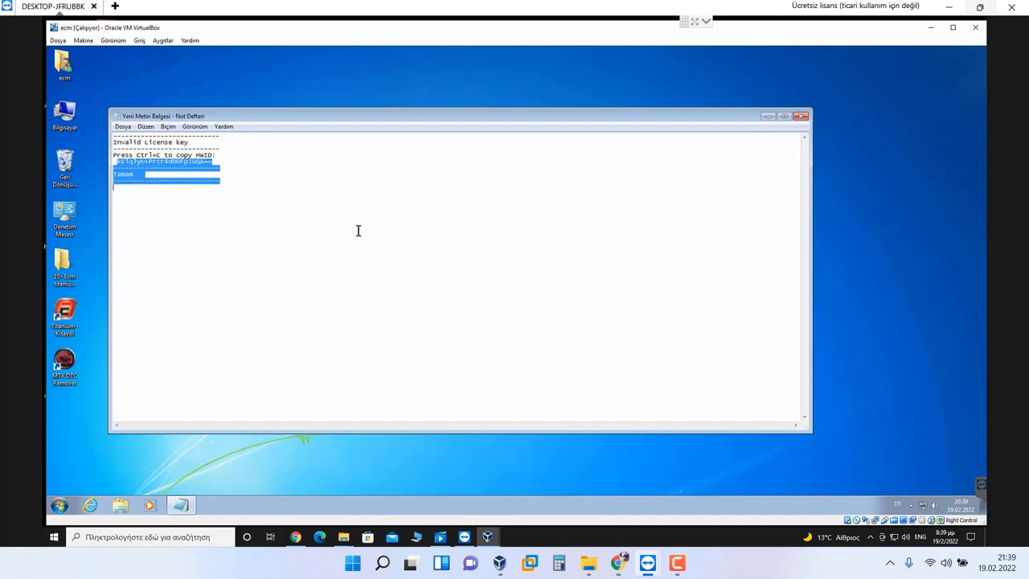
click(129, 166)
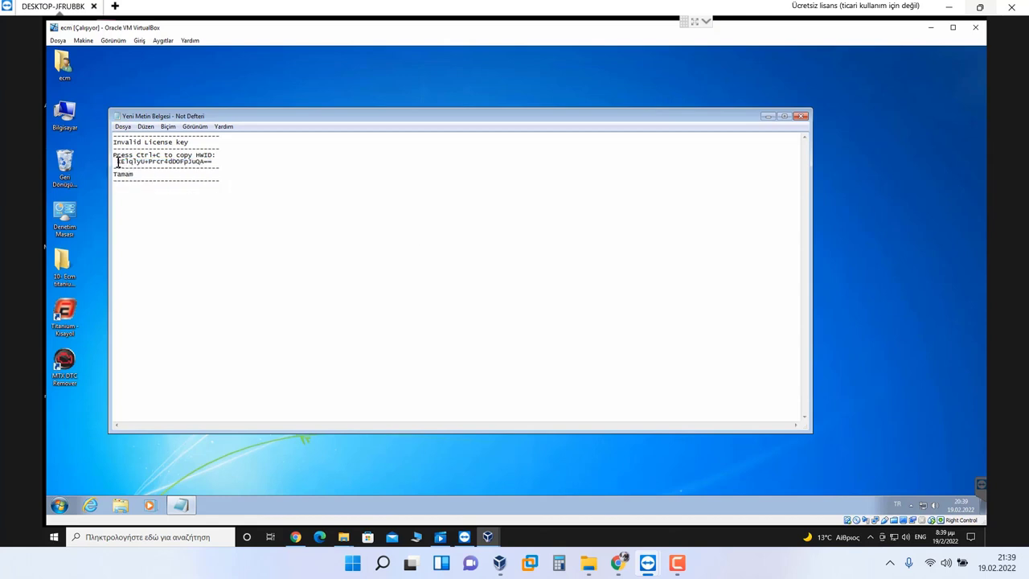
drag(117, 162, 200, 163)
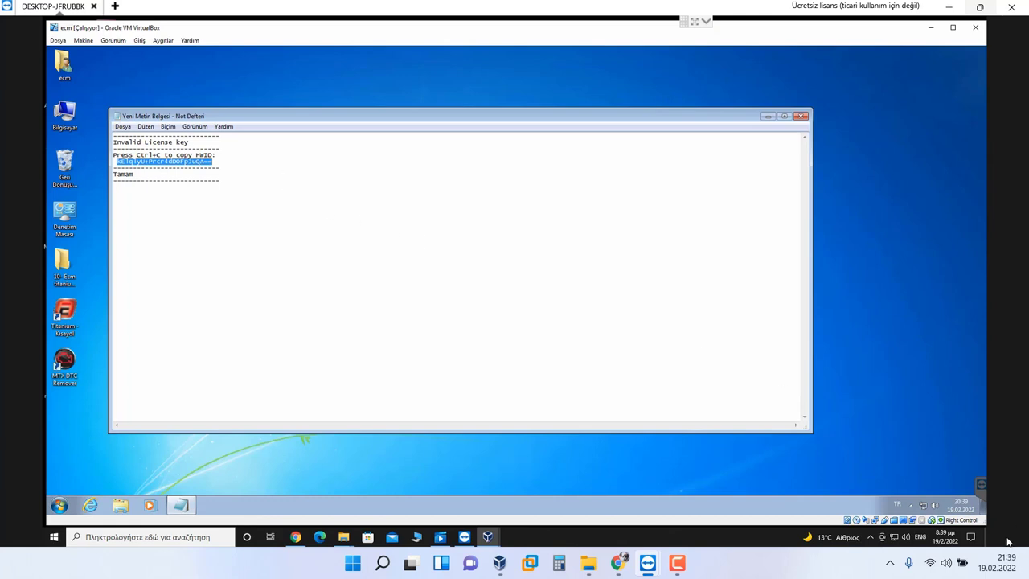
click(971, 537)
Step: On the host, launch the keygen in PART1\...\All Programs\00- DTC Remover 1.8.5.0\DTC_KG2017
click(985, 537)
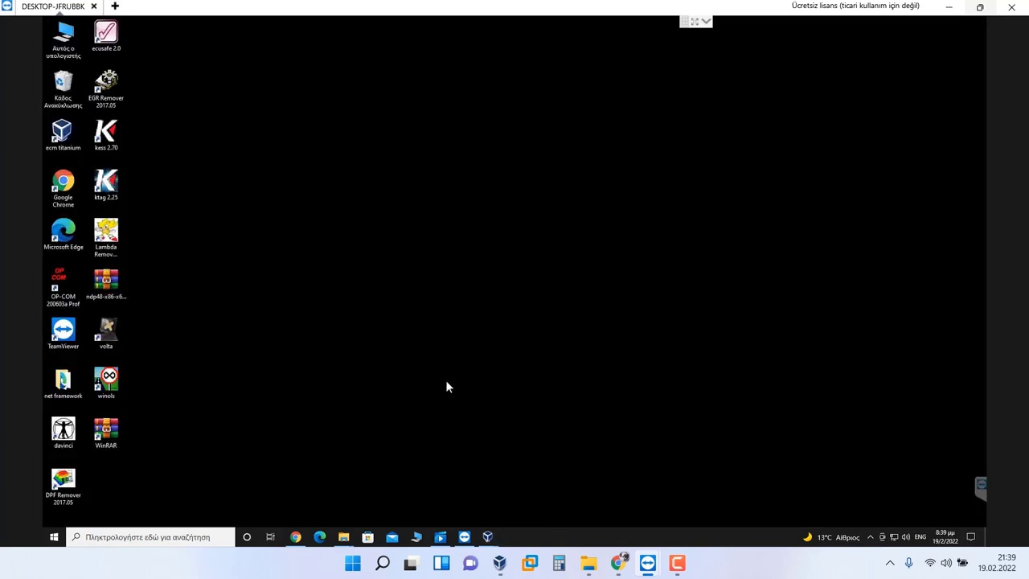
mouse_move(345, 537)
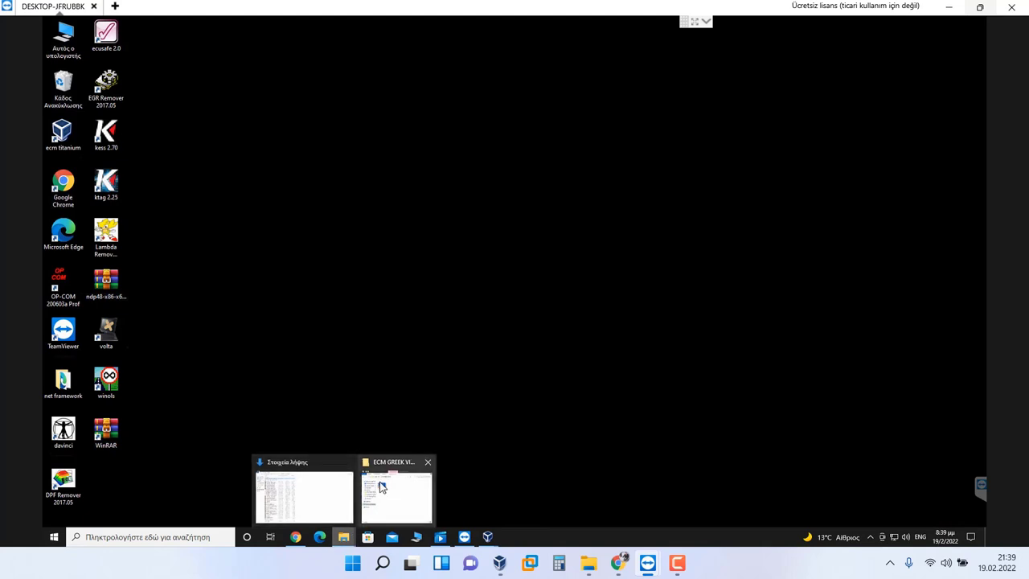
click(378, 486)
click(237, 140)
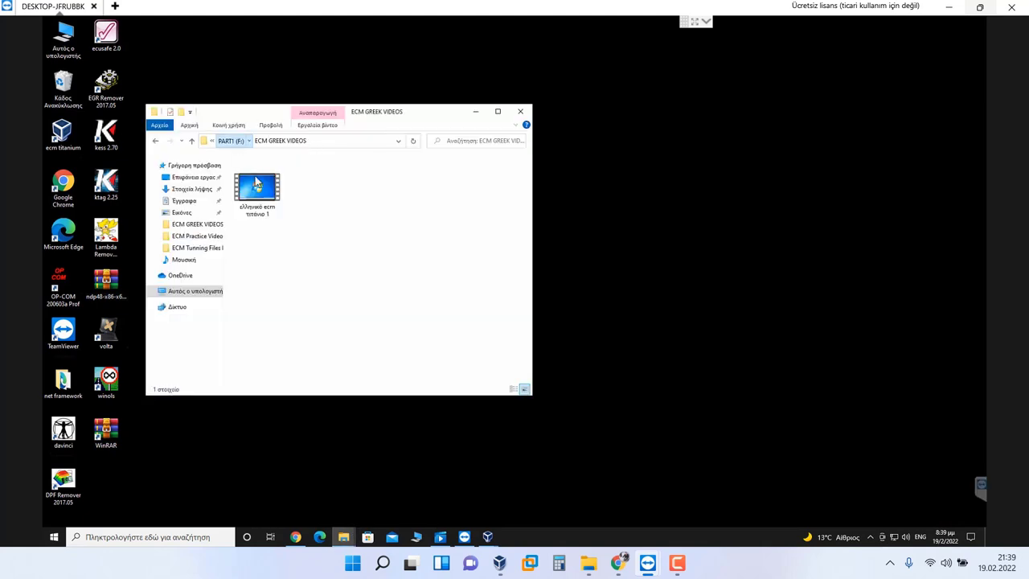
double_click(296, 194)
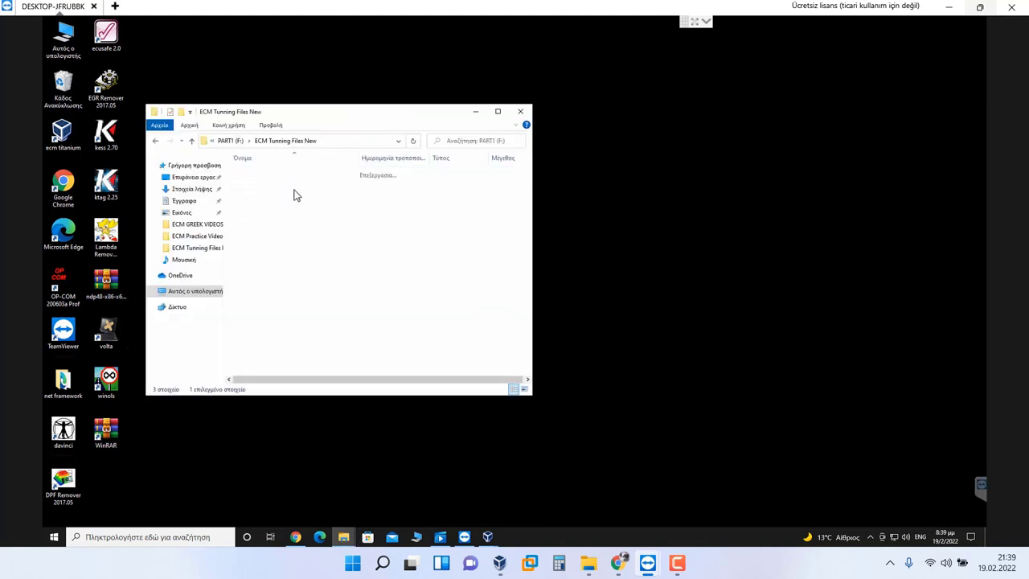
double_click(287, 173)
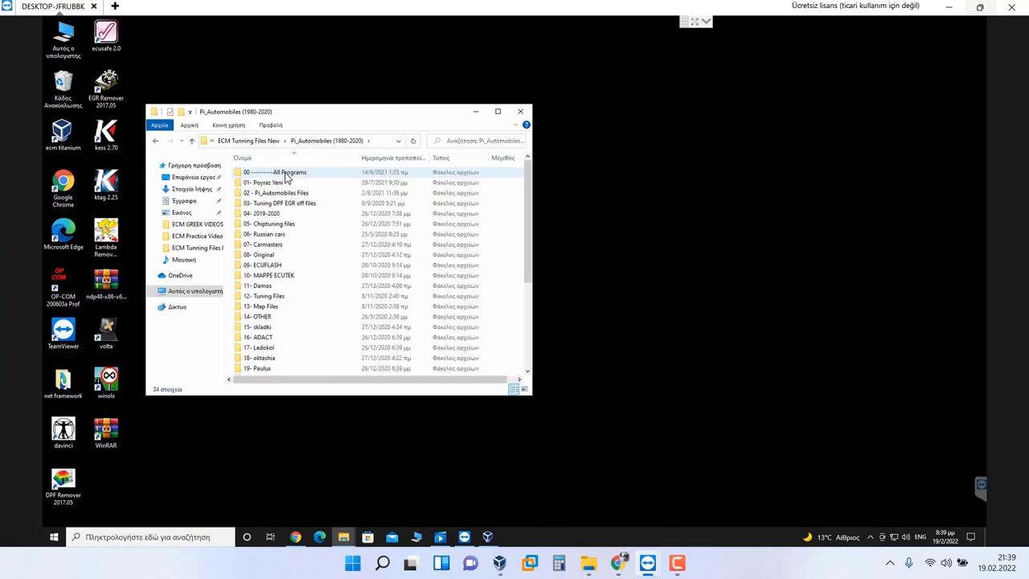
double_click(286, 174)
click(280, 175)
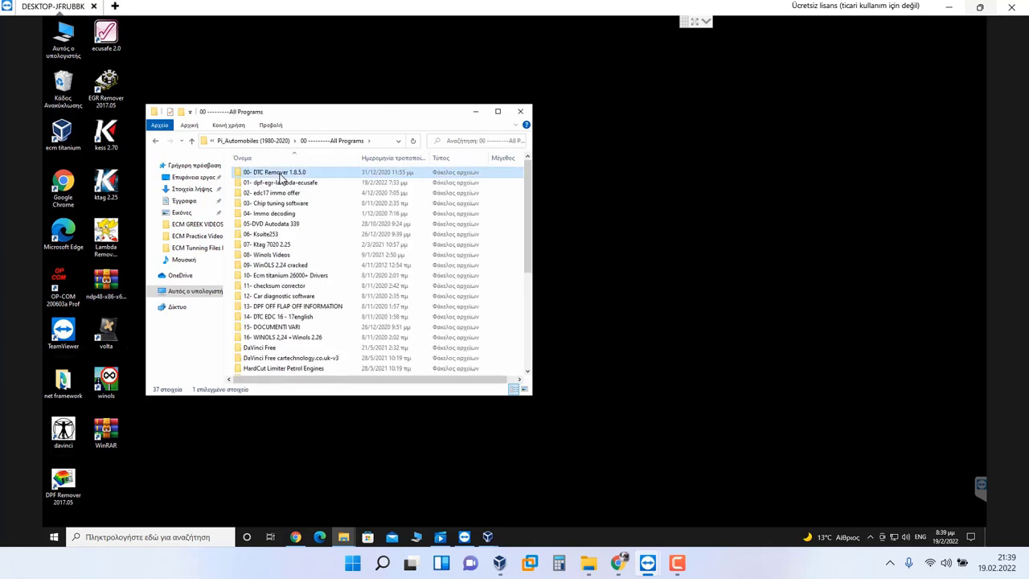
double_click(277, 174)
double_click(262, 176)
click(263, 175)
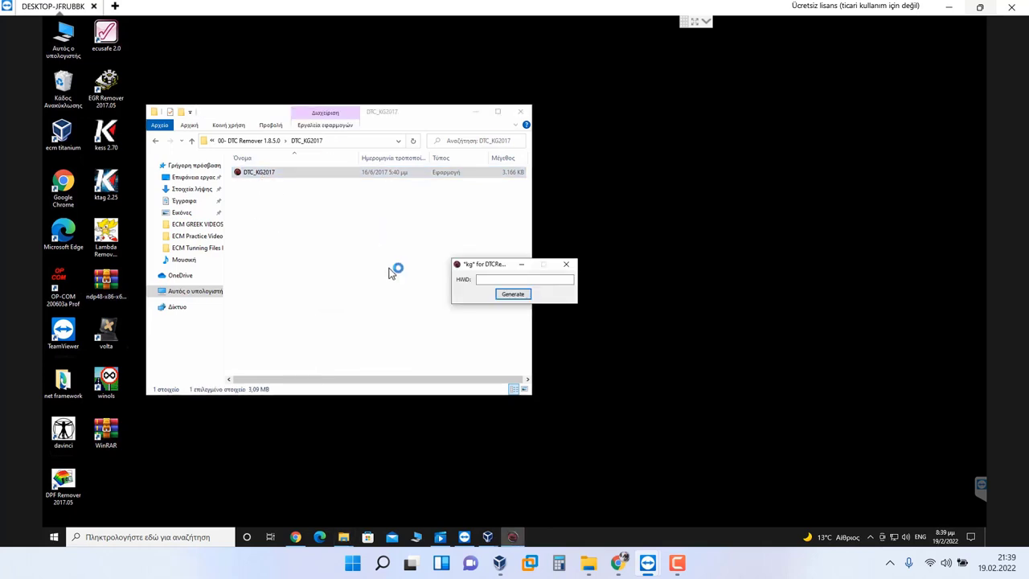
Step: Paste the VM's HWID, generate, and save license.key to the Desktop, then close Explorer
click(505, 282)
key(ctrl+v)
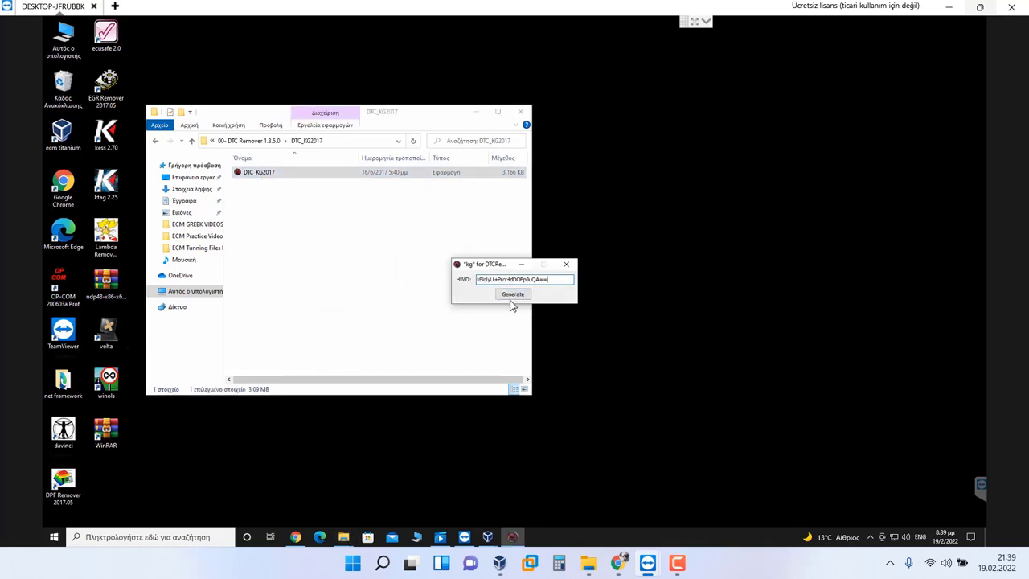
click(513, 294)
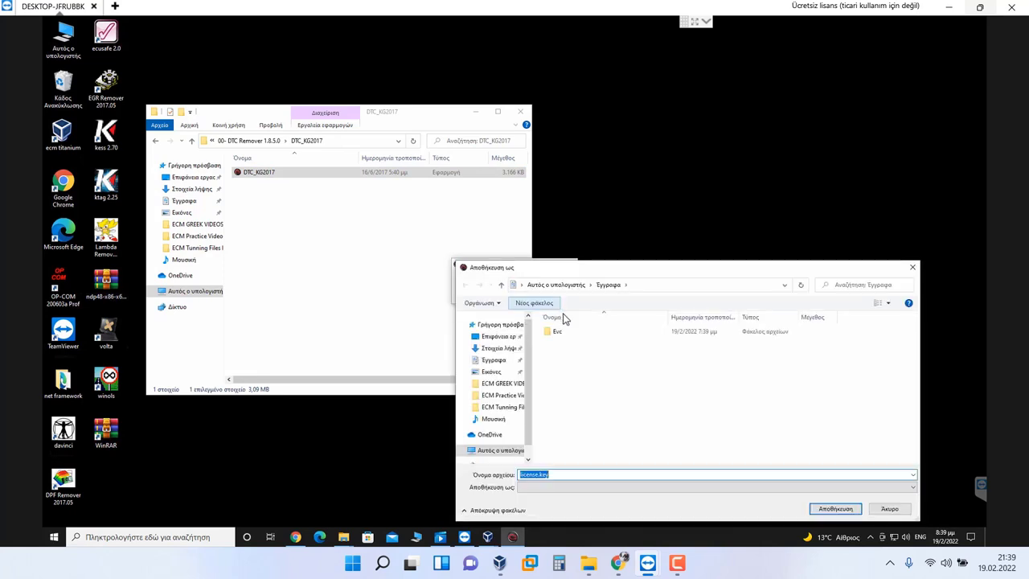
click(483, 340)
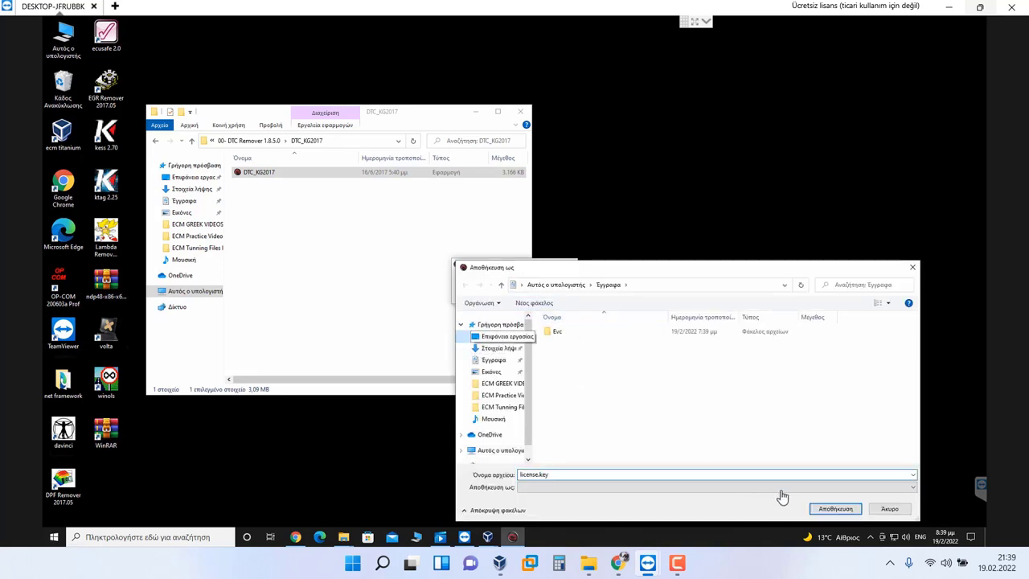
click(835, 508)
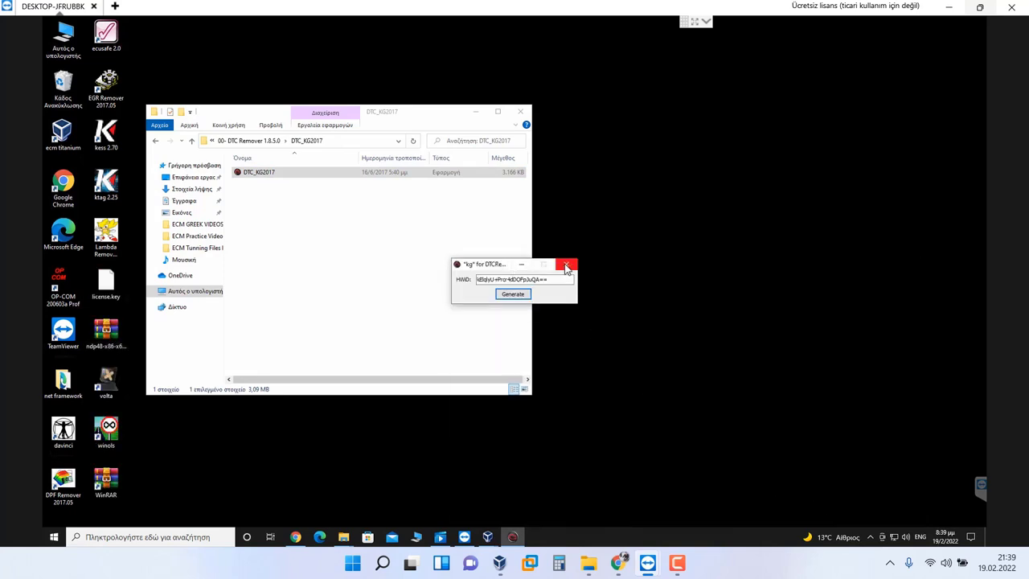
click(566, 264)
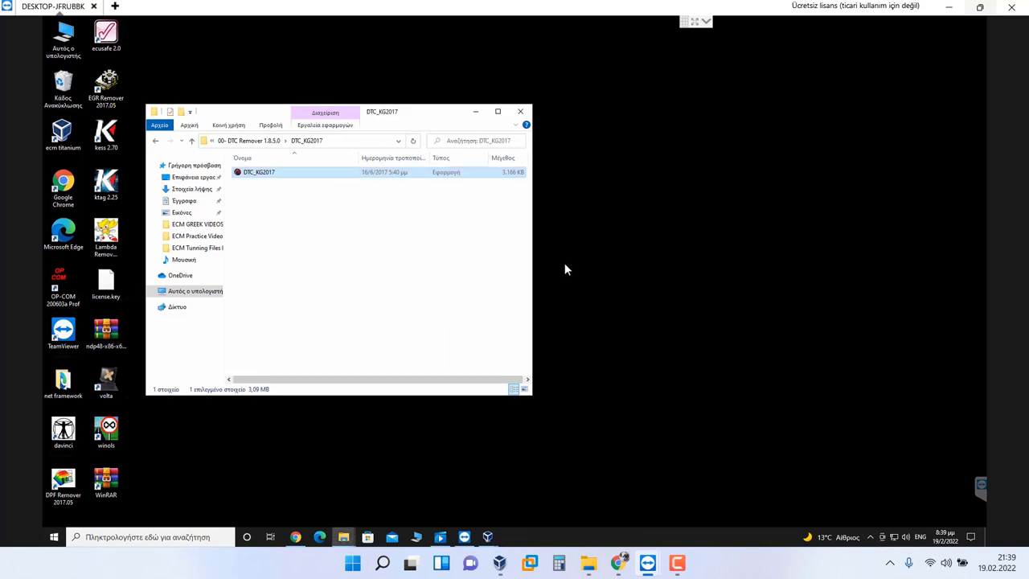
click(254, 142)
click(271, 141)
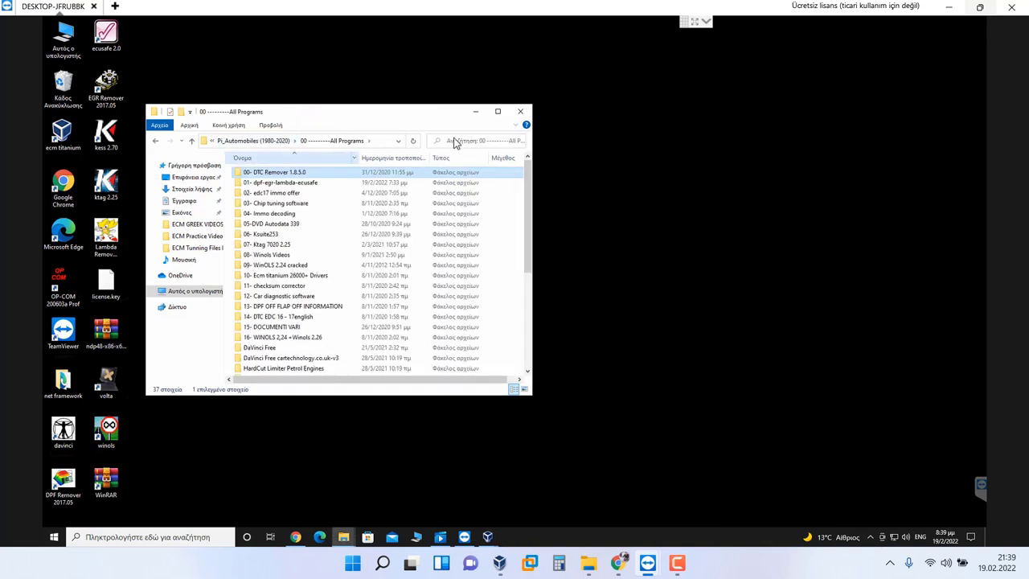
click(520, 112)
Step: Bring the running ECM virtual machine window forward, keeping the Notepad note open
mouse_move(489, 538)
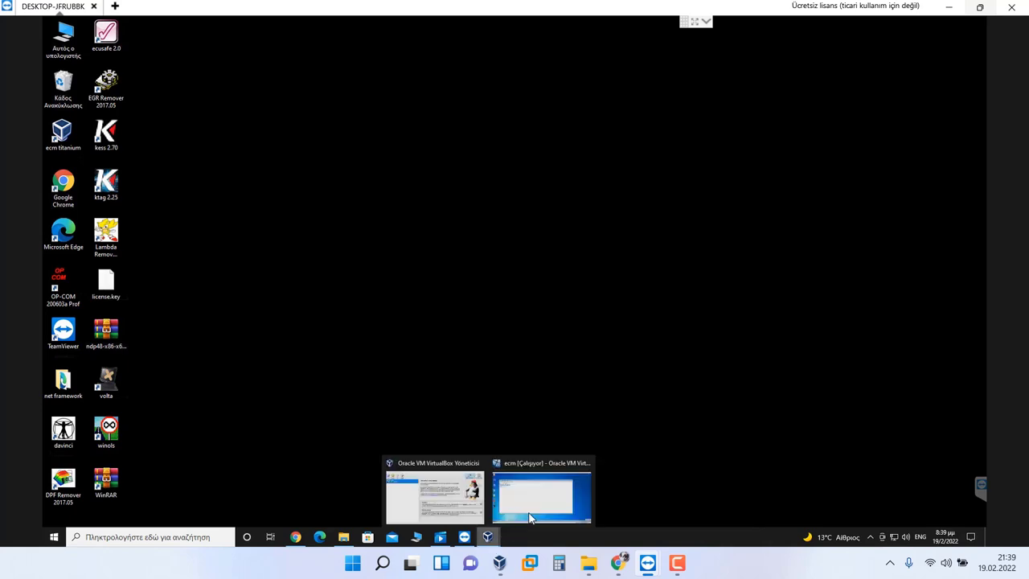
click(541, 490)
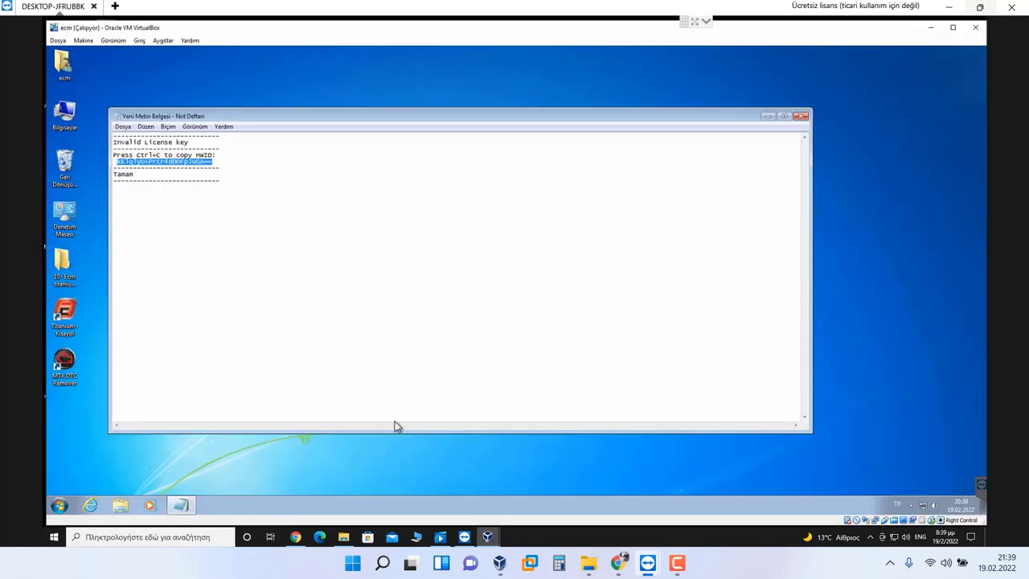
click(800, 118)
key(Escape)
Step: Move license.key from the shared Desktop (\\vboxsrv) (E:) drive onto the VM desktop
double_click(65, 112)
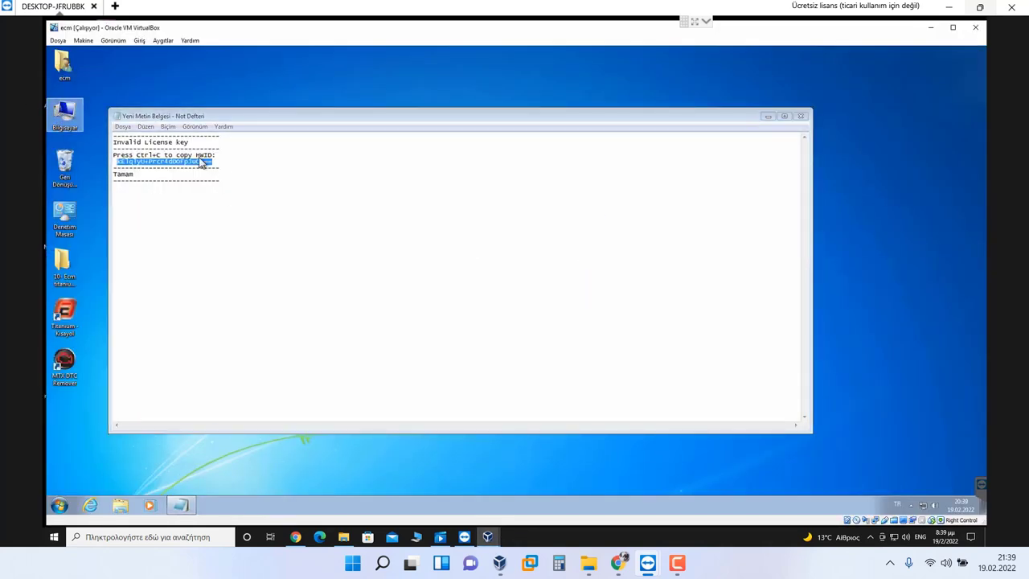
double_click(419, 299)
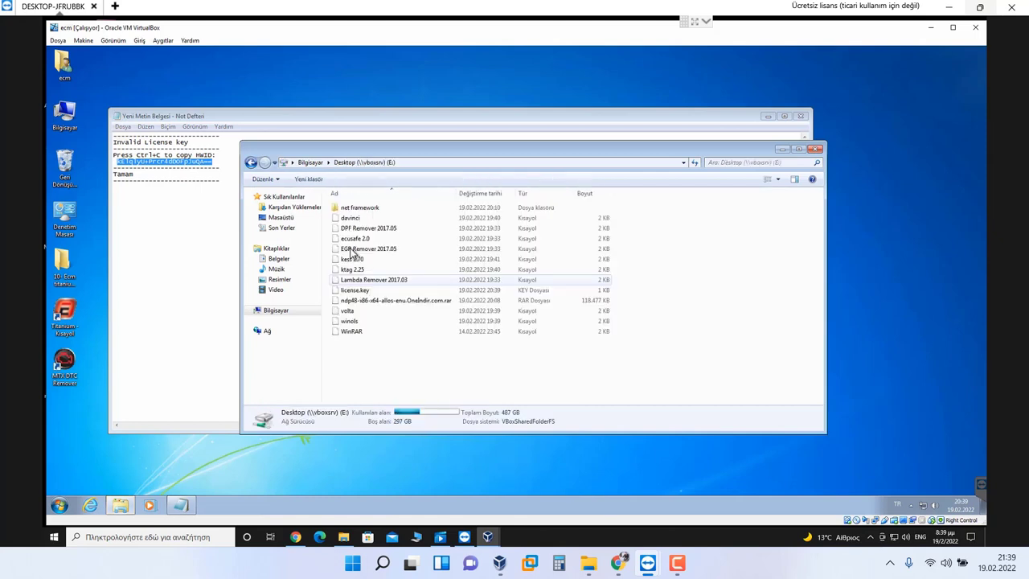
click(358, 248)
click(358, 290)
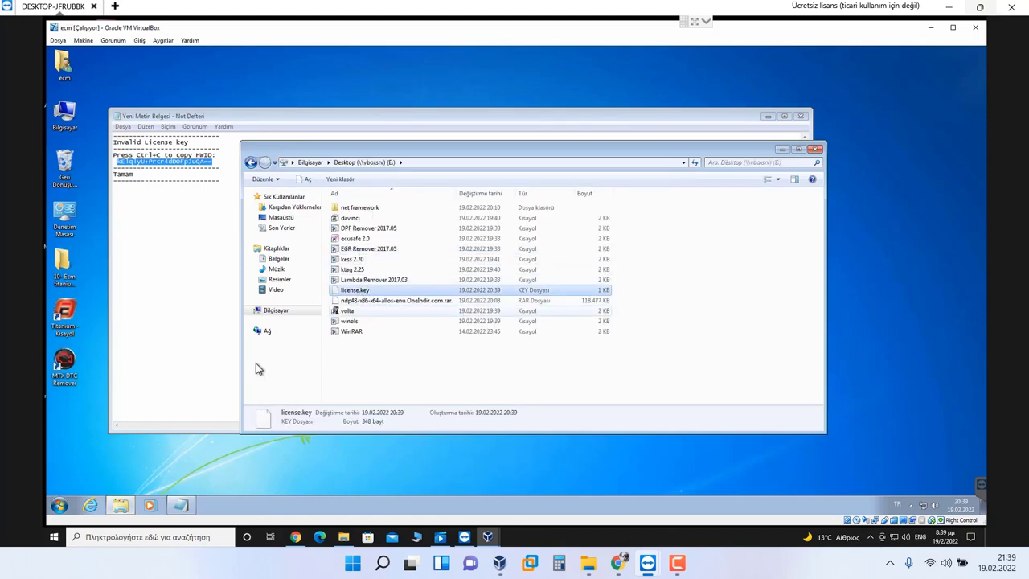
drag(83, 429, 110, 457)
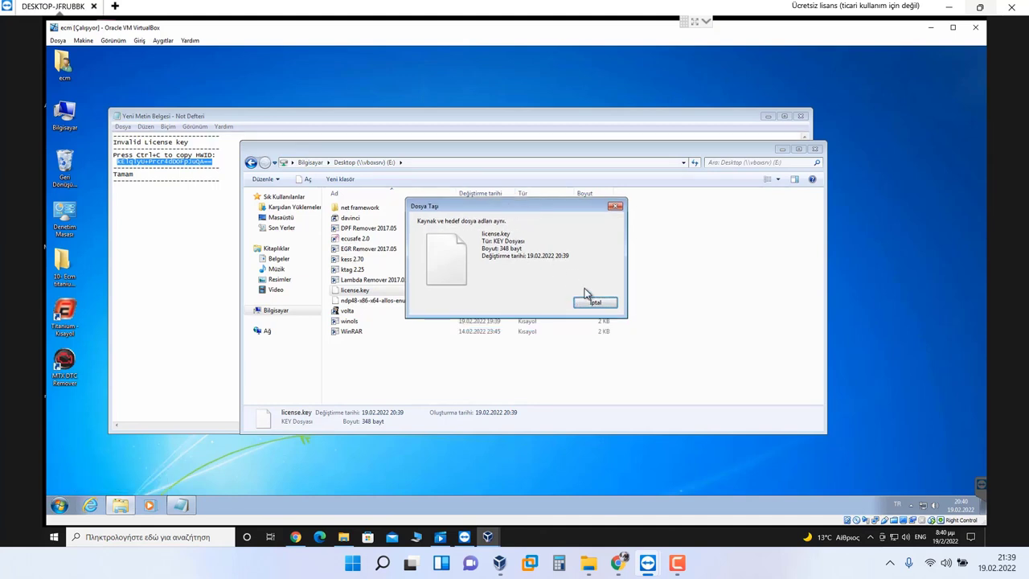
click(596, 304)
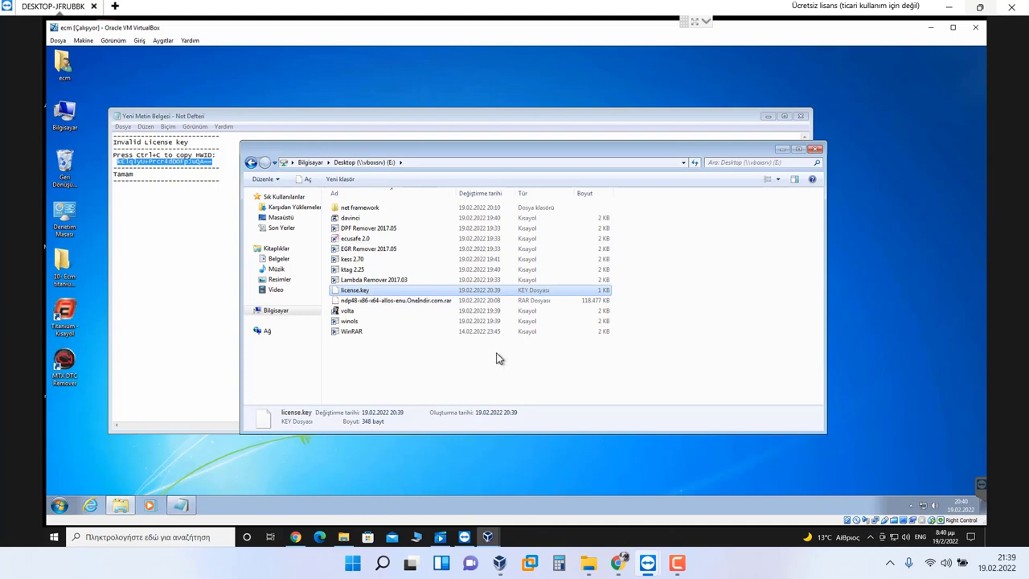
drag(122, 394, 71, 419)
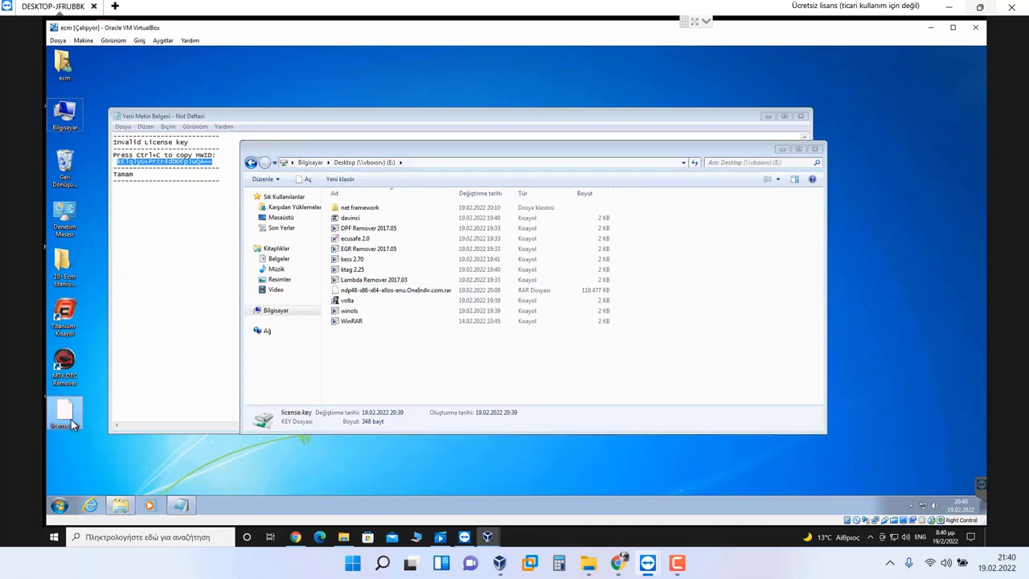
Step: Paste license.key into the MTX DTC Remover program folder via its shortcut's file location
click(67, 374)
right_click(68, 374)
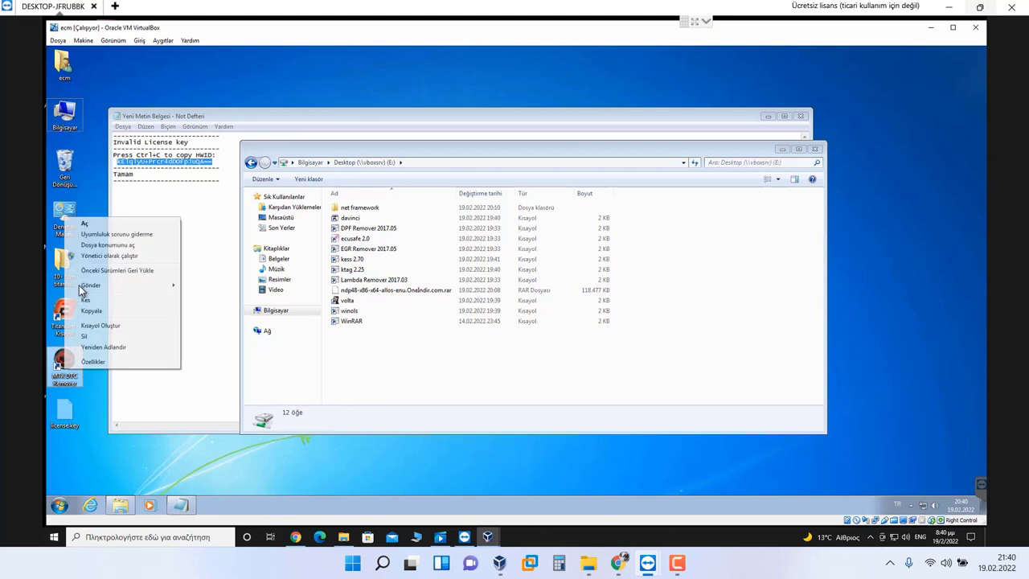
click(100, 245)
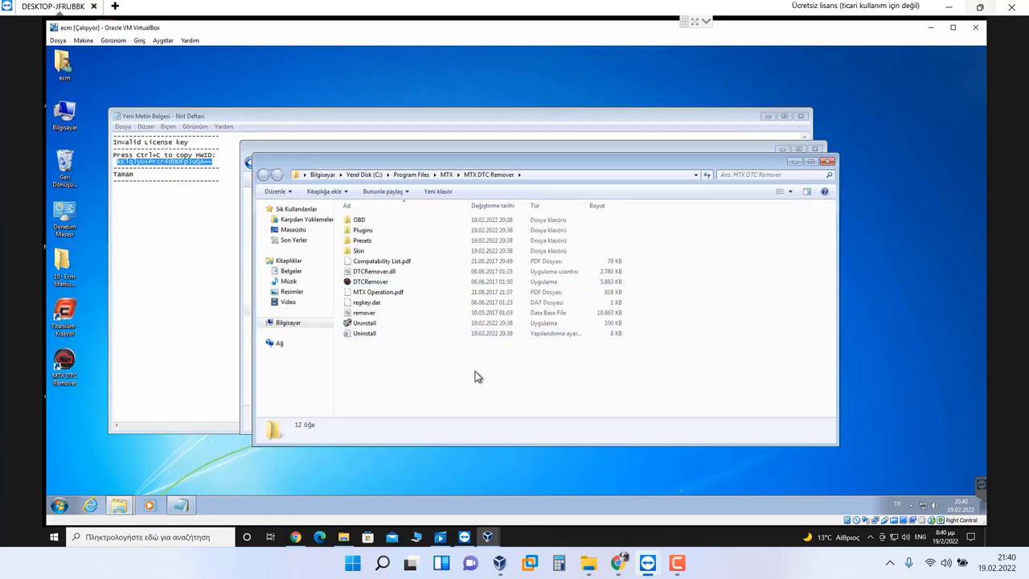
key(ctrl+v)
click(827, 162)
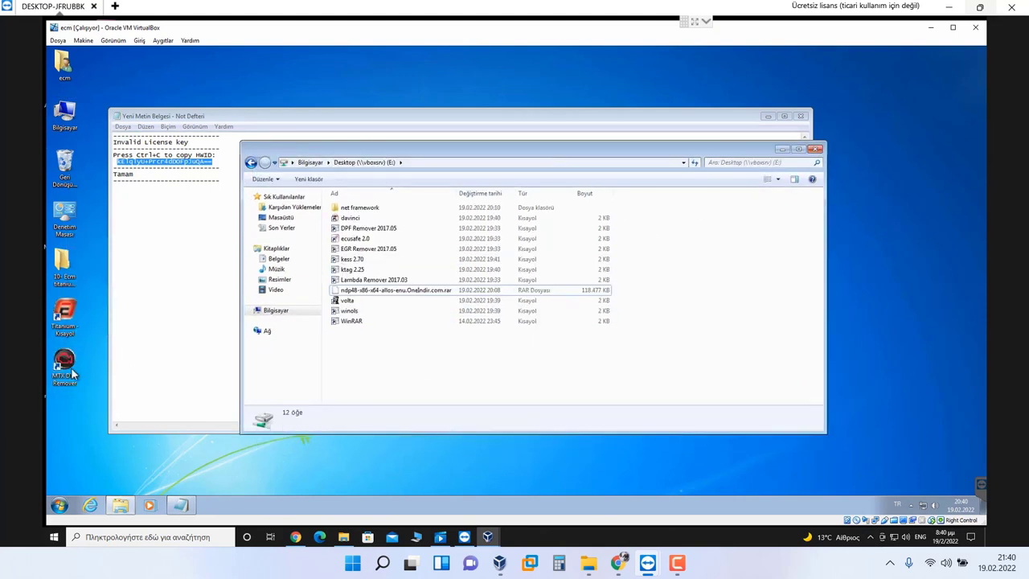
Step: Launch MTX DTC Remover, then minimize the VM window to show the host desktop
double_click(73, 372)
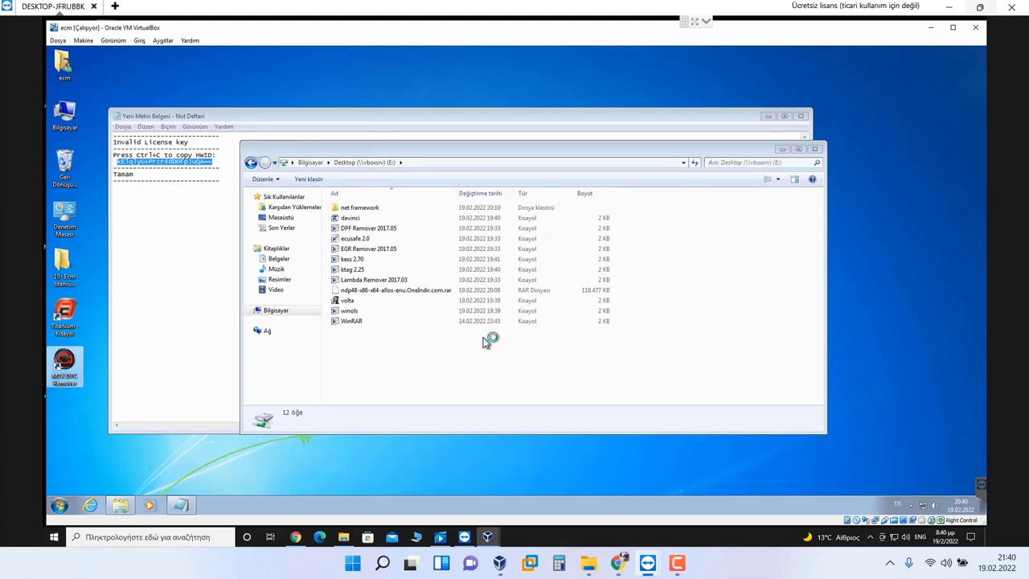
click(366, 291)
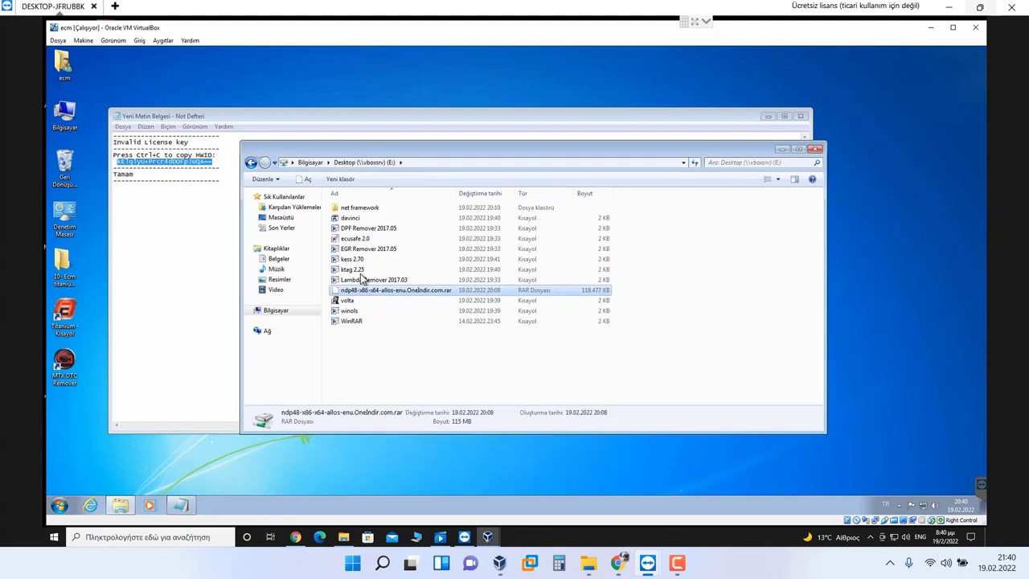
click(972, 537)
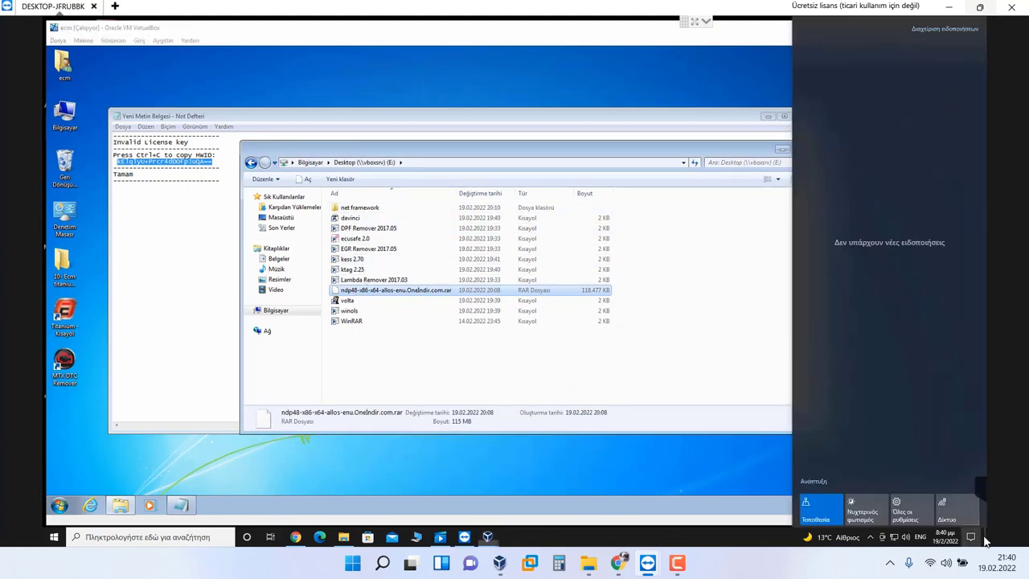
click(983, 537)
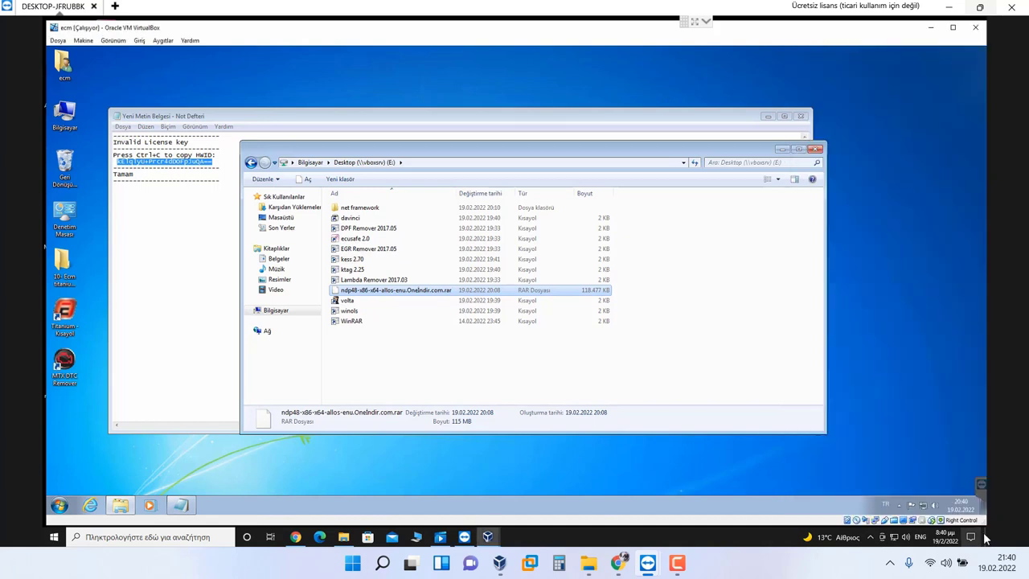
click(987, 539)
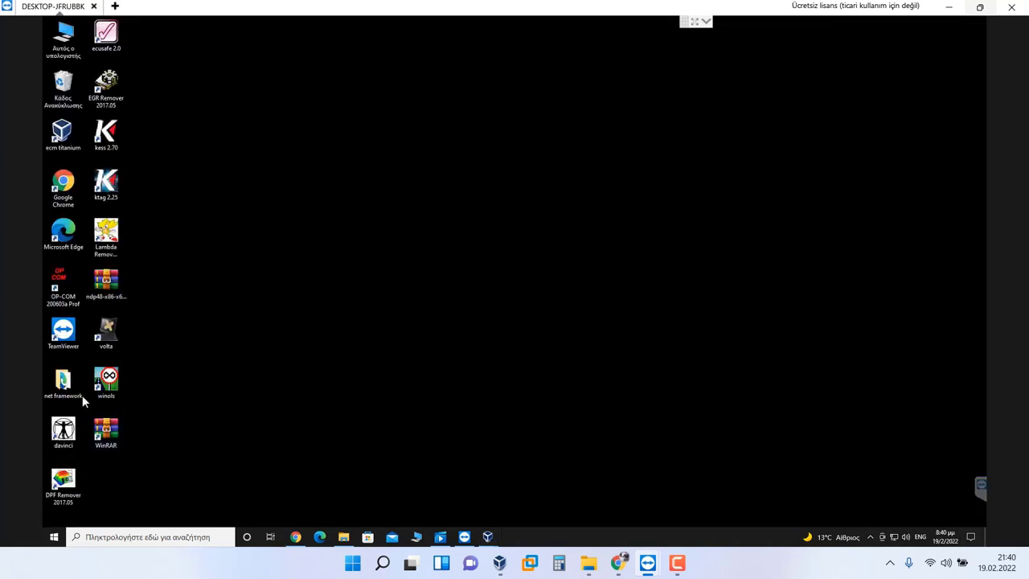
Step: Start DaVinci EGR DPF DTC, close its Registration Dialog and acknowledge the 01/03/2021 expiry message
click(106, 331)
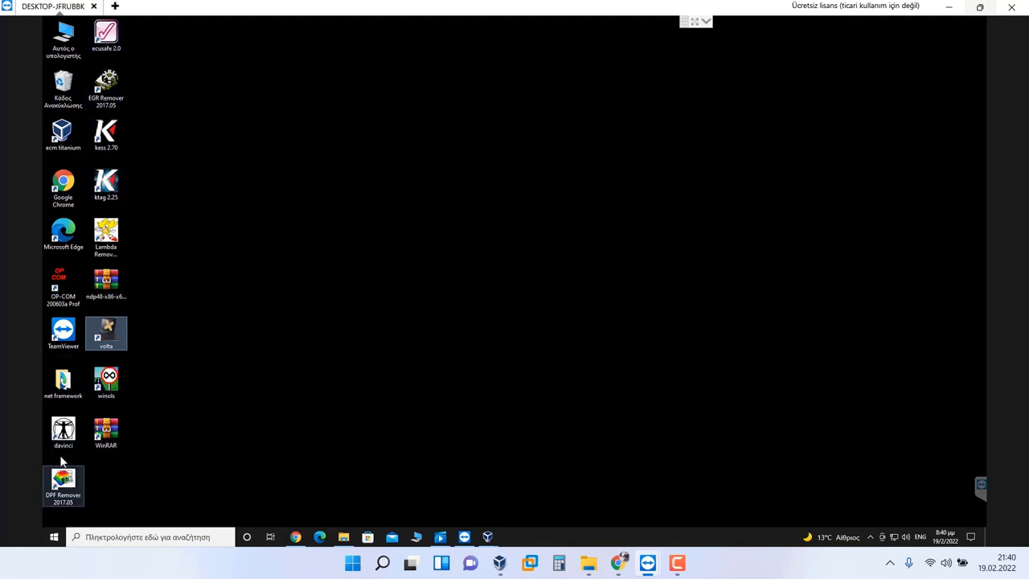
click(71, 446)
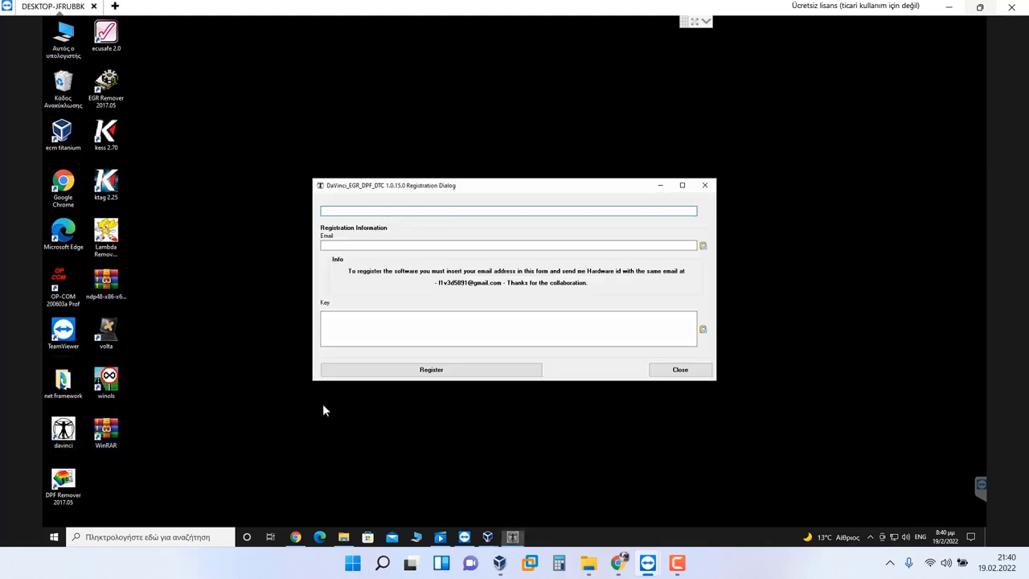
click(707, 191)
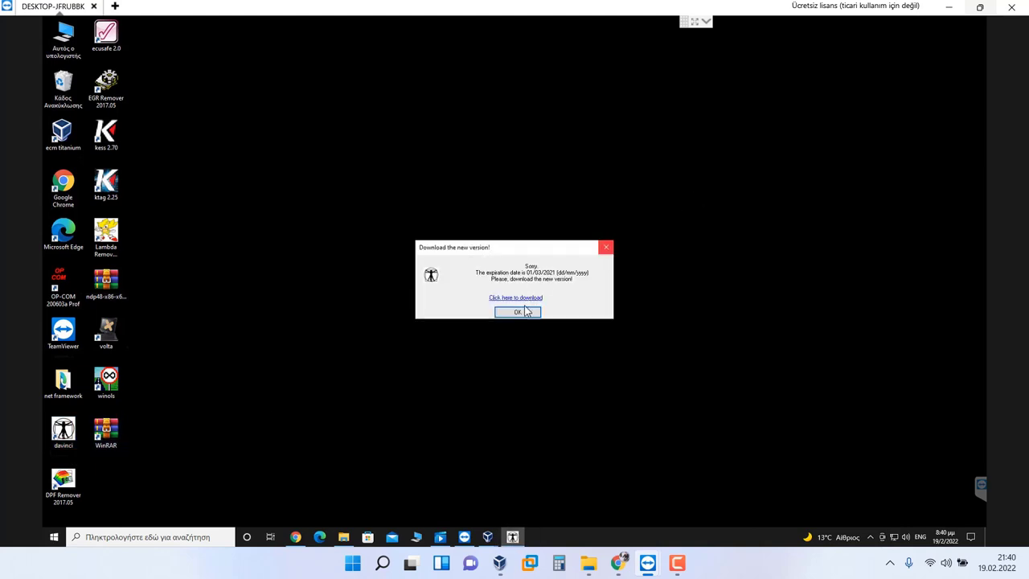
click(497, 312)
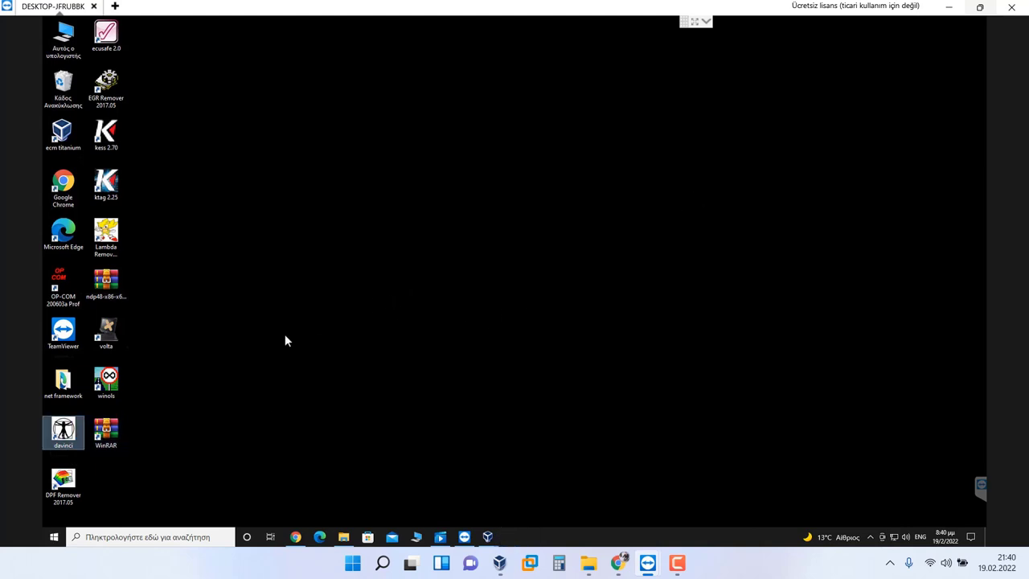
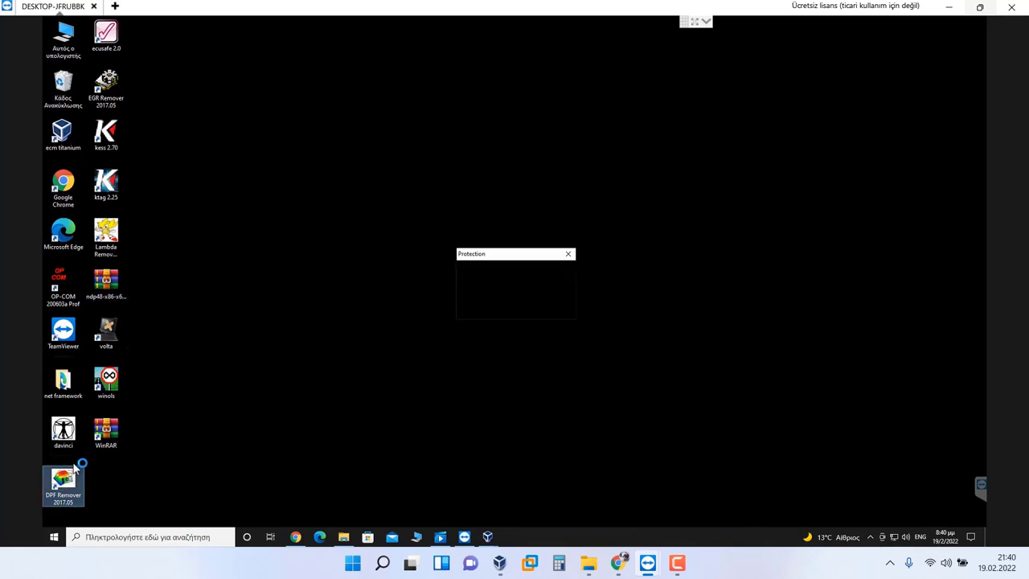
Step: Close the protection message showing the hardware ID and switch to the VirtualBox machine window
drag(507, 256, 519, 242)
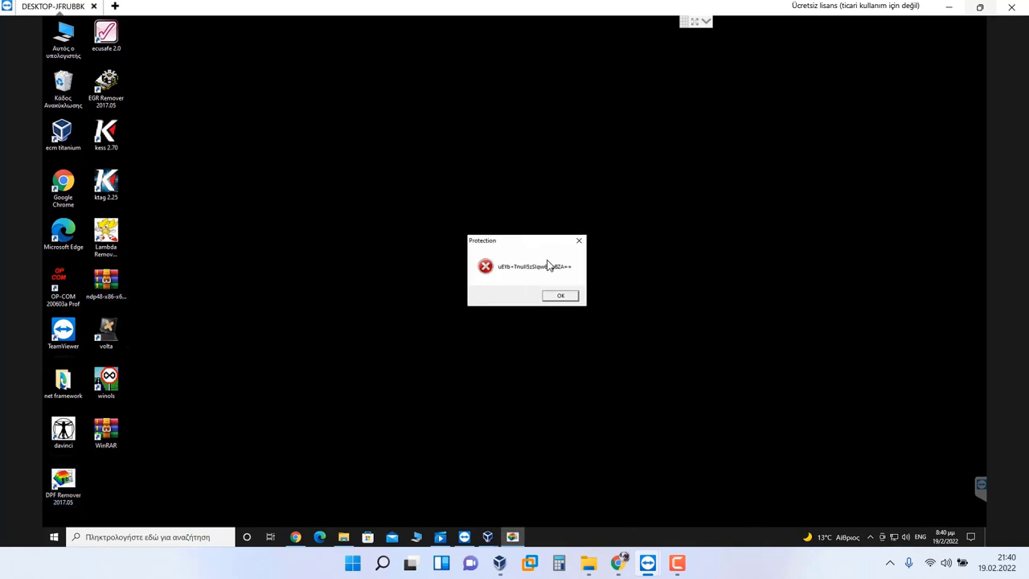
click(562, 300)
mouse_move(487, 536)
click(523, 501)
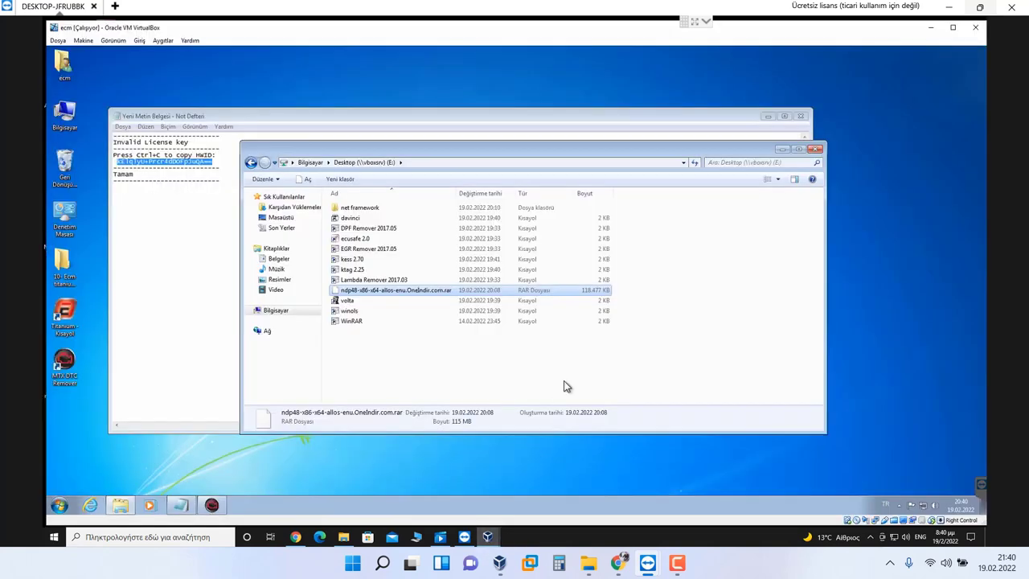
Step: Replace the Notepad note's contents with the pasted protection message
click(222, 170)
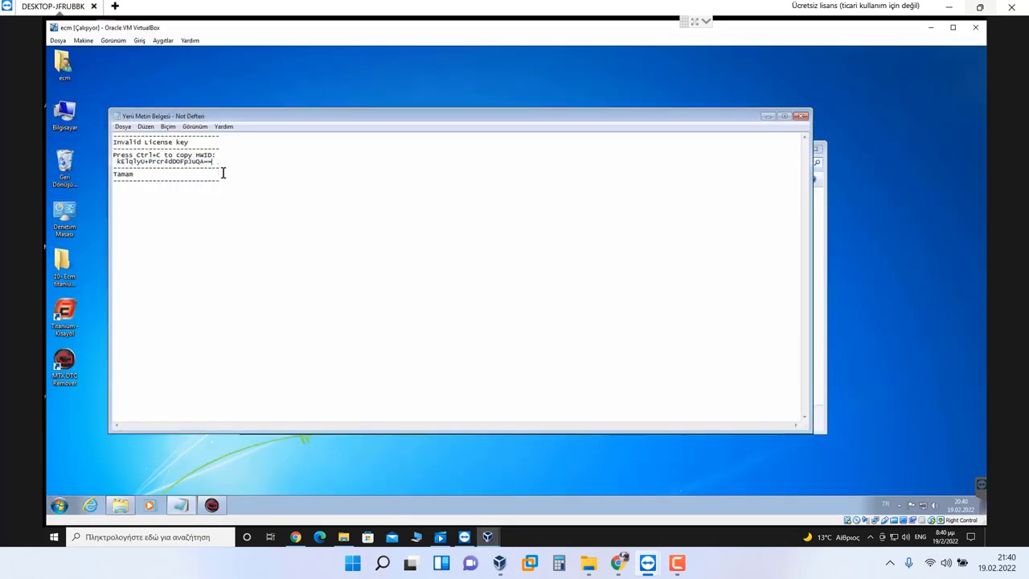
key(ctrl+a)
text(--------------------------- Protection --------------------------- uEYb+TnuII5zSlqw6OgBZA== --------------------------- OK ---------------------------)
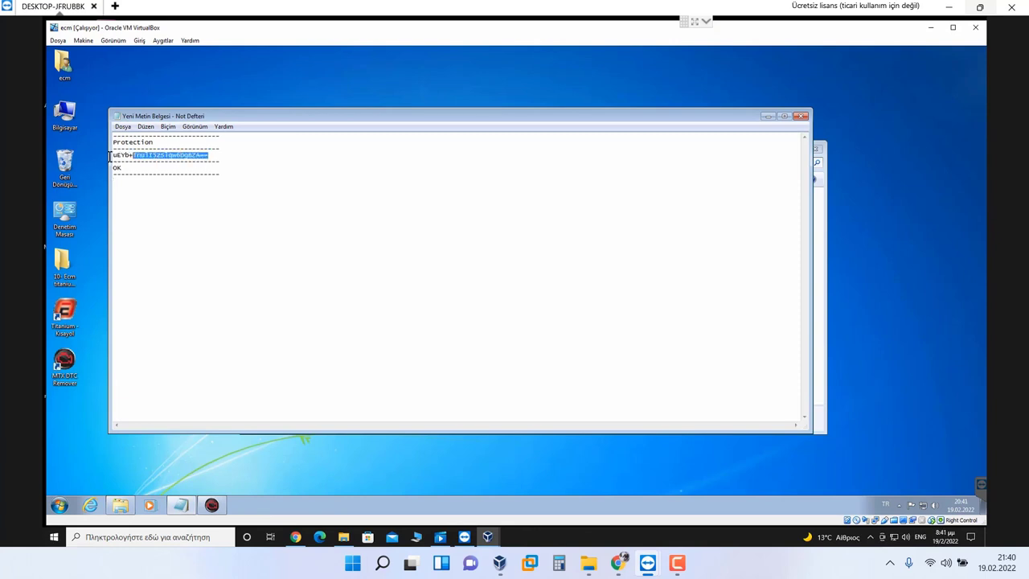
right_click(184, 504)
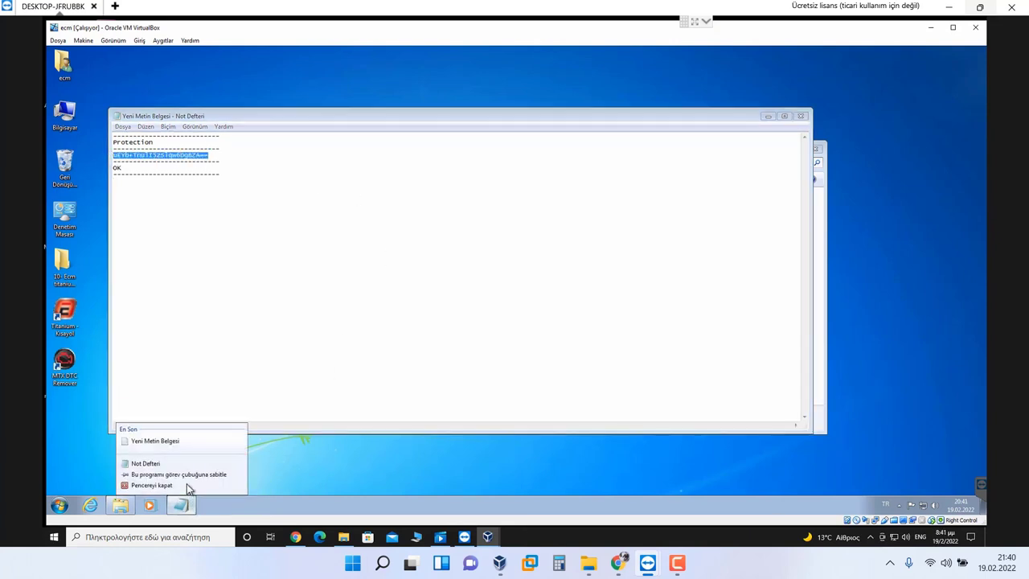
click(211, 157)
Step: Browse from Computer through F_DRIVE and ECM Tunning Files New into Pi_Automobiles (1980-2020)
double_click(76, 119)
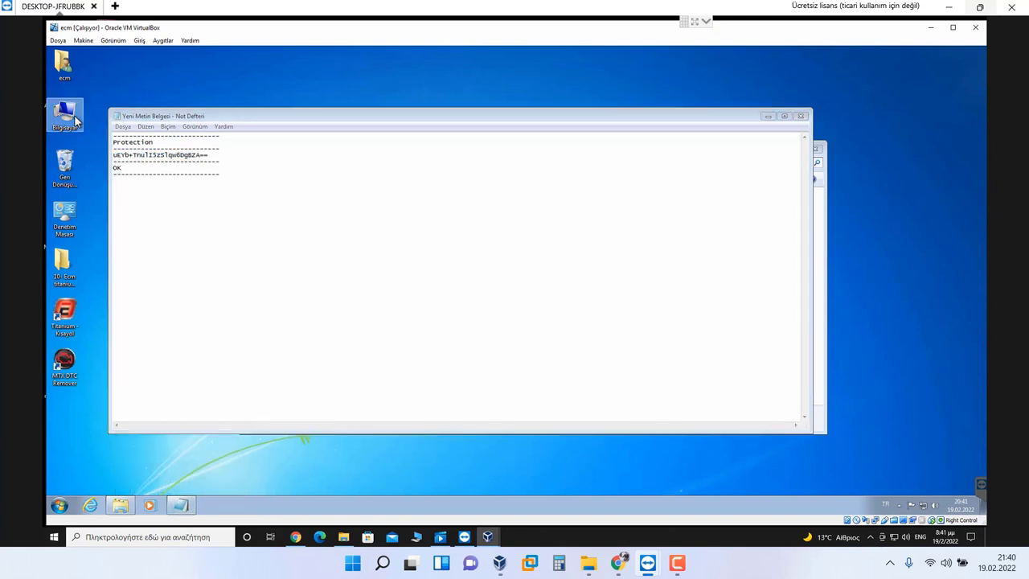
click(416, 249)
double_click(415, 249)
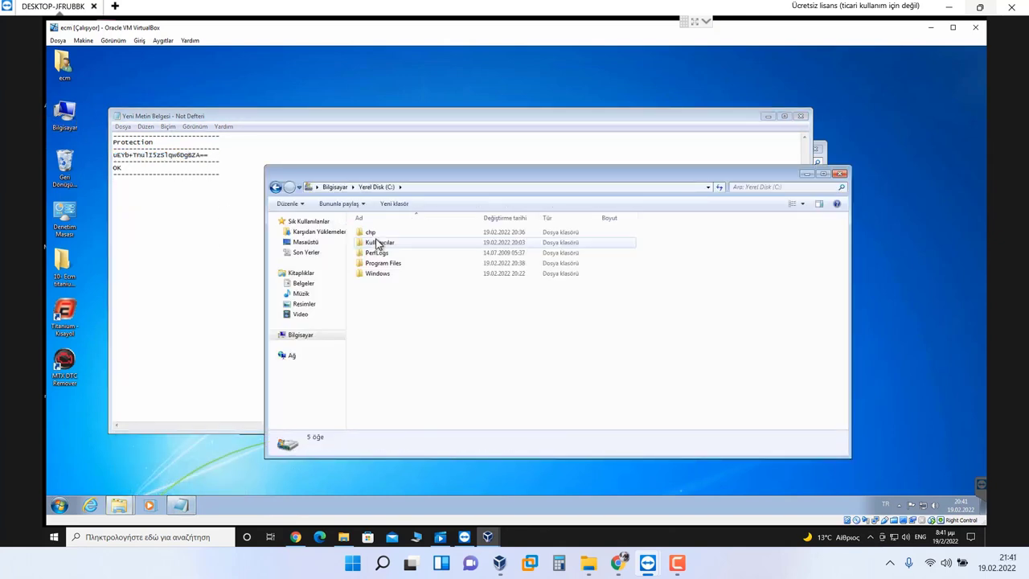
click(275, 188)
double_click(515, 317)
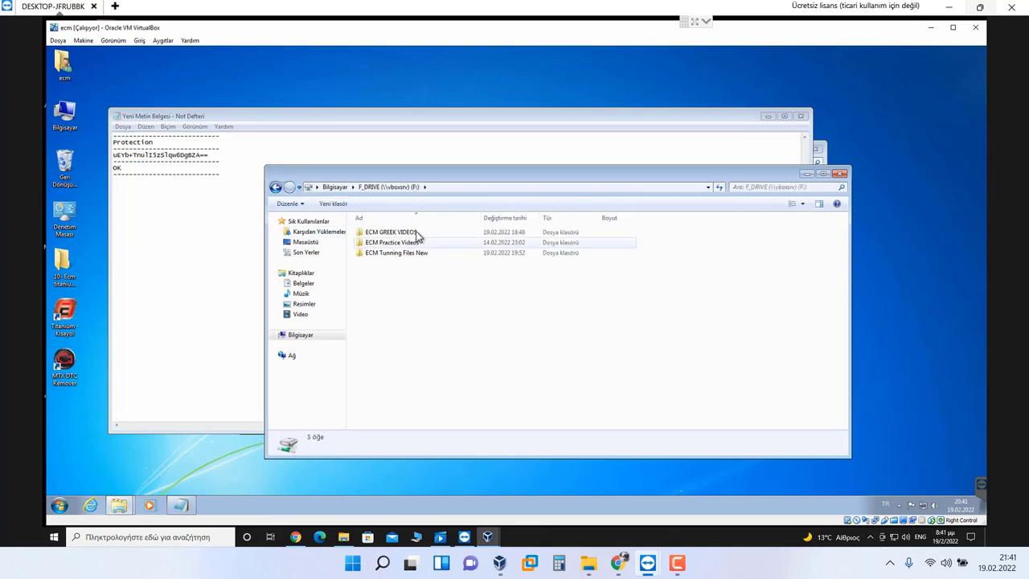
double_click(404, 254)
double_click(405, 235)
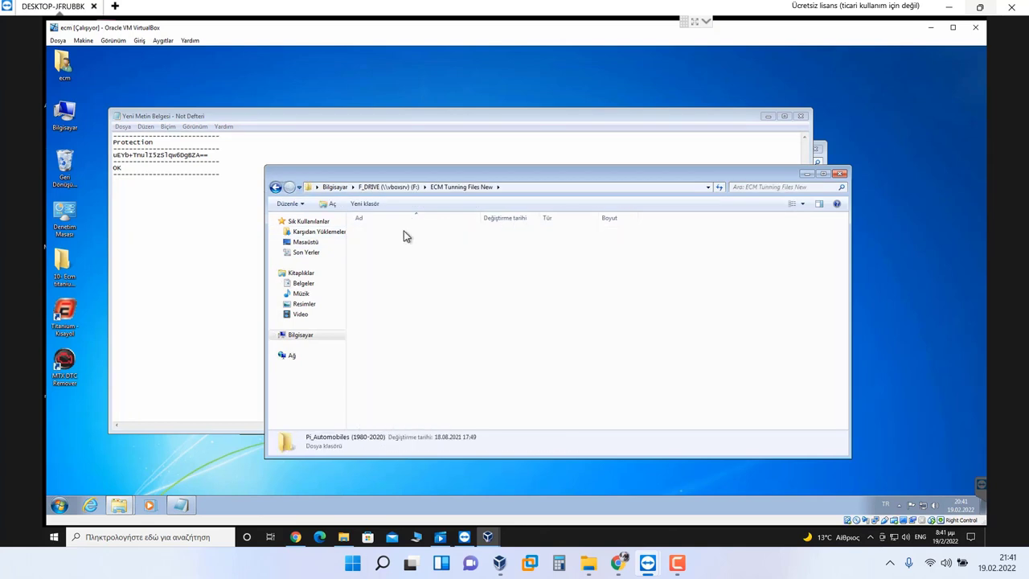
Step: Go through All Programs and 01- dpf-egr-lambda-ecusafe to the EGR DPF LAMBDA FULL KG keygen
click(406, 233)
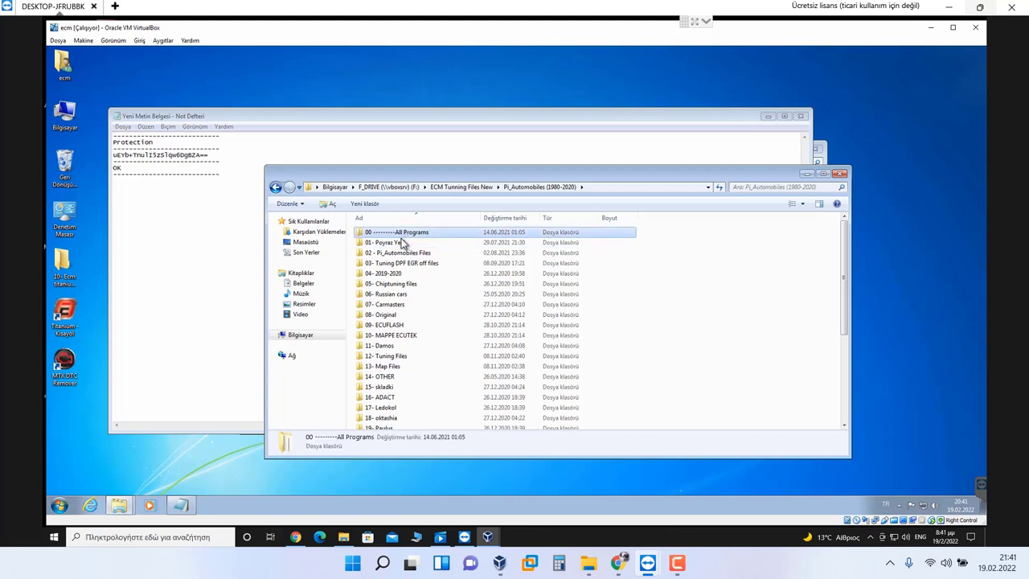
double_click(402, 234)
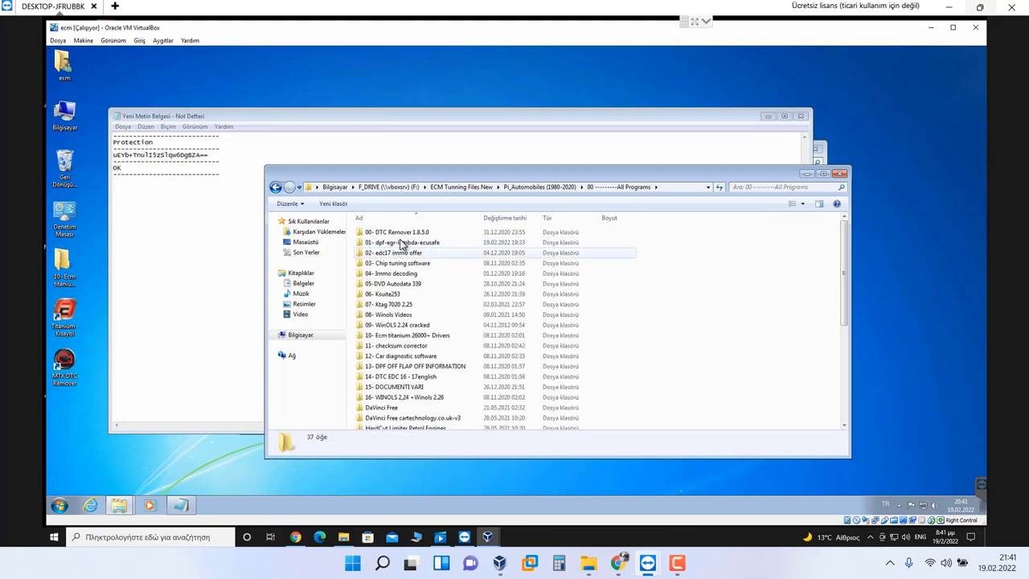
double_click(402, 242)
click(402, 243)
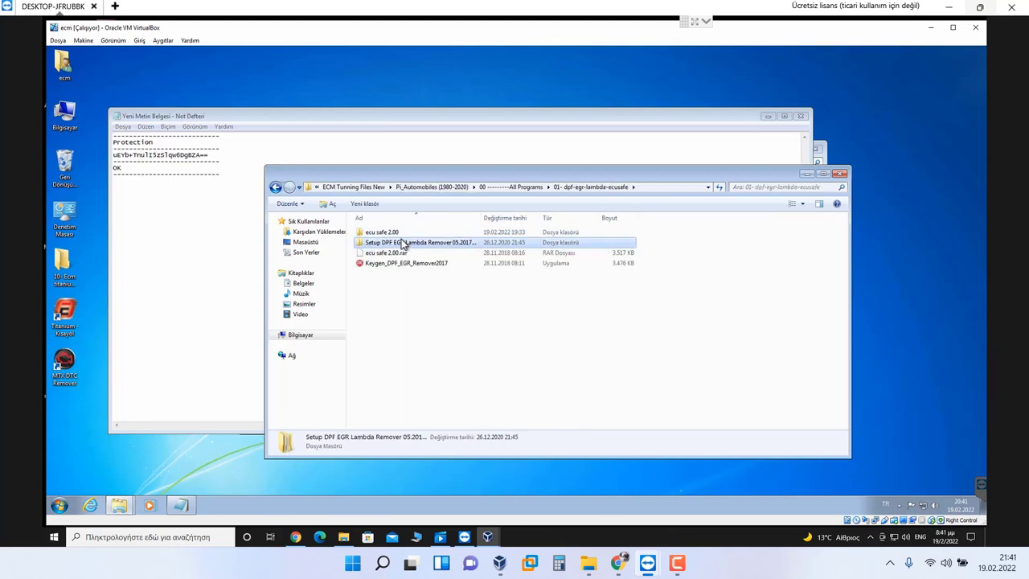
double_click(404, 243)
double_click(408, 233)
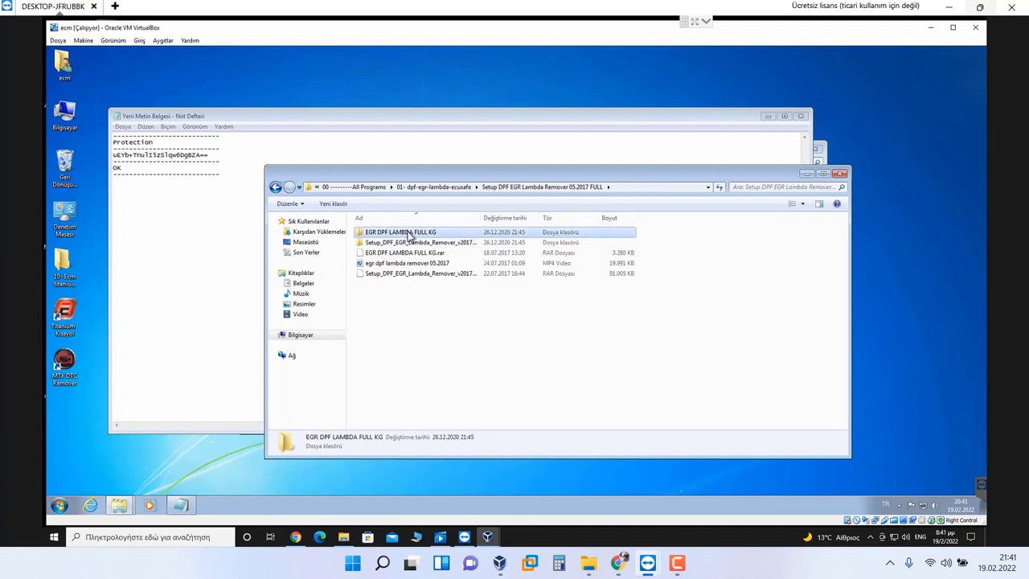
click(399, 233)
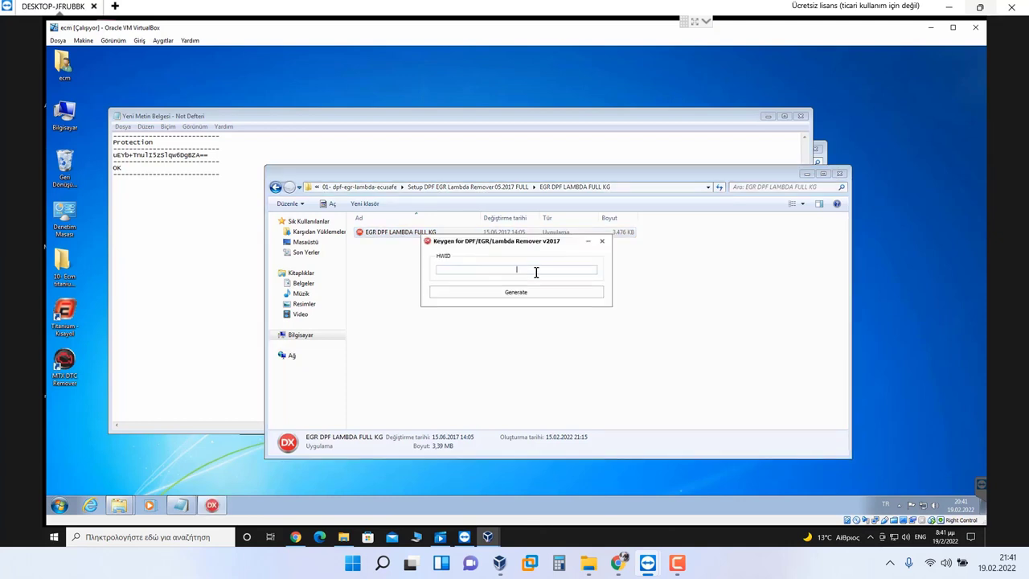
Step: Generate a key from the hardware ID and save it as code on the desktop
click(530, 293)
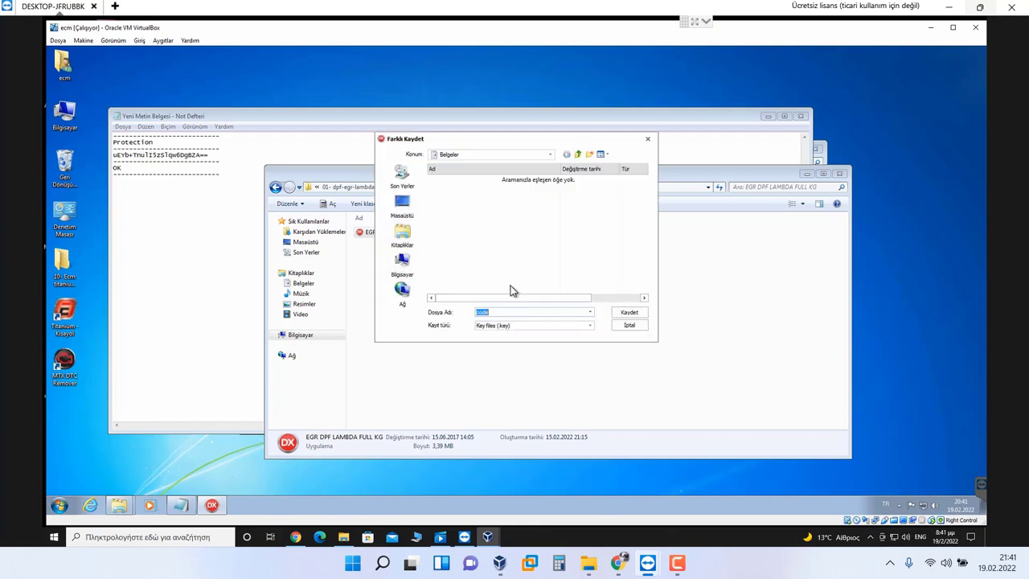
click(401, 207)
click(628, 312)
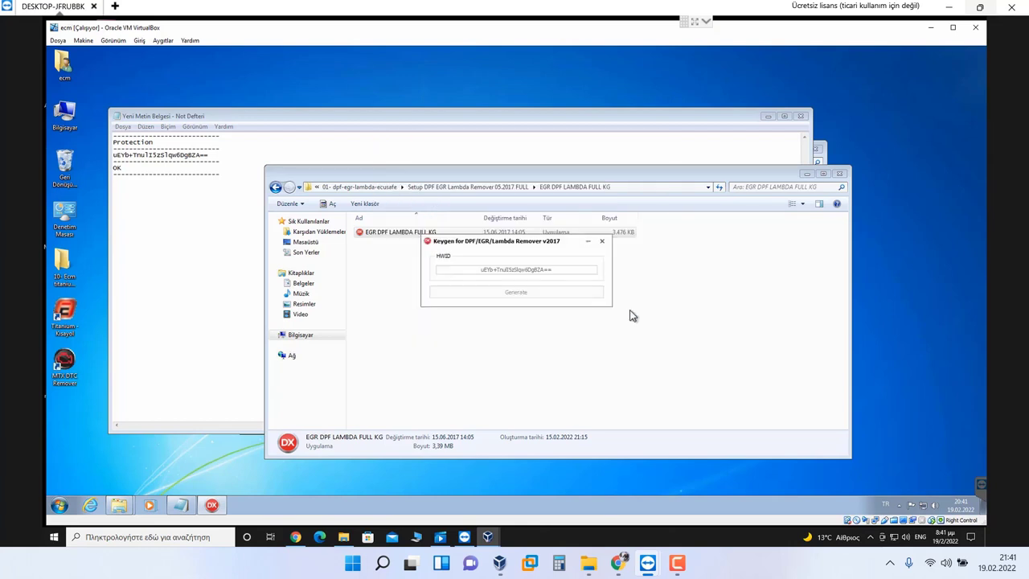
click(516, 283)
Step: Close the keygen, its folder windows and the Notepad note without saving
click(604, 241)
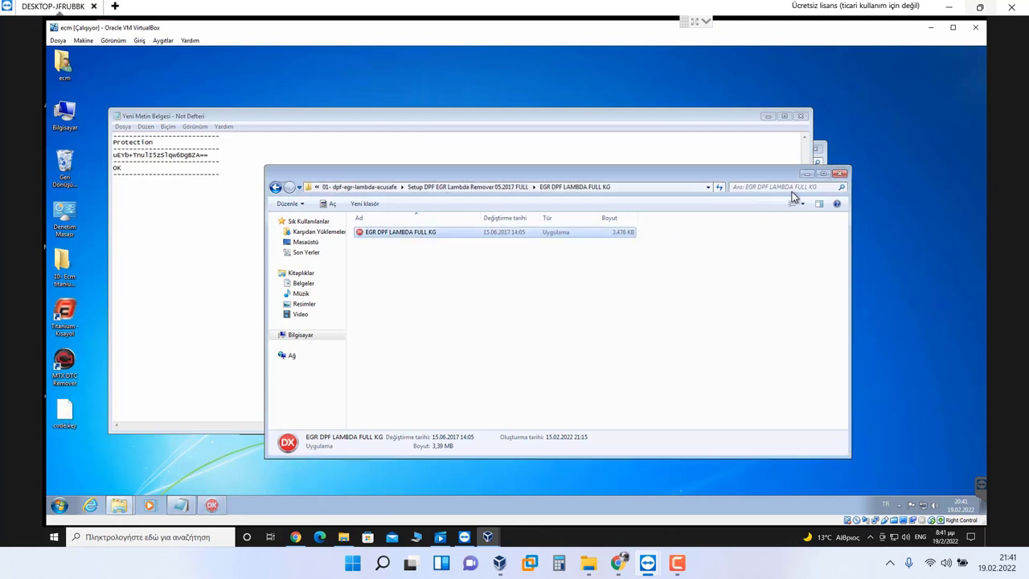
click(839, 173)
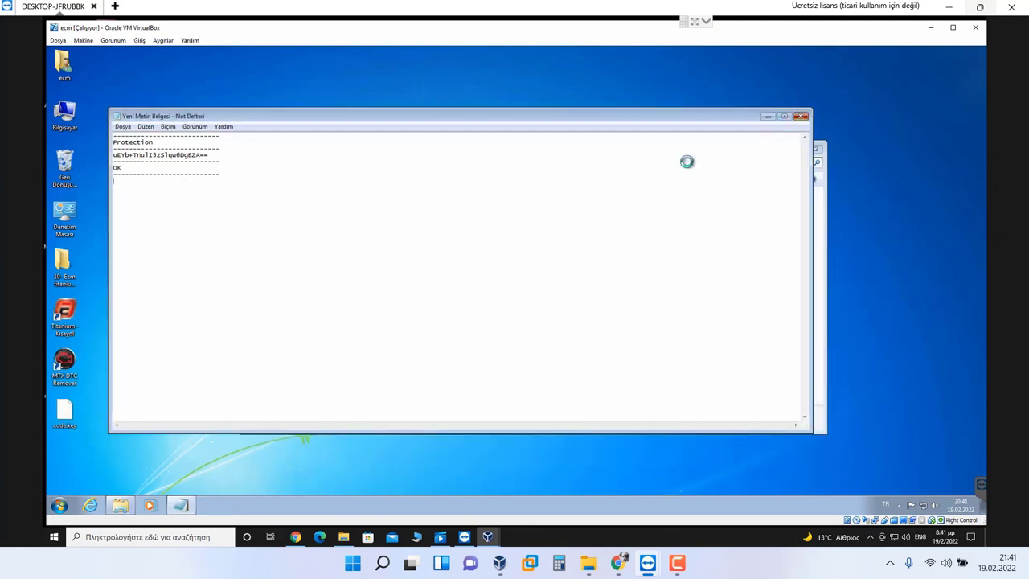
key(alt+F4)
key(Return)
key(alt+F4)
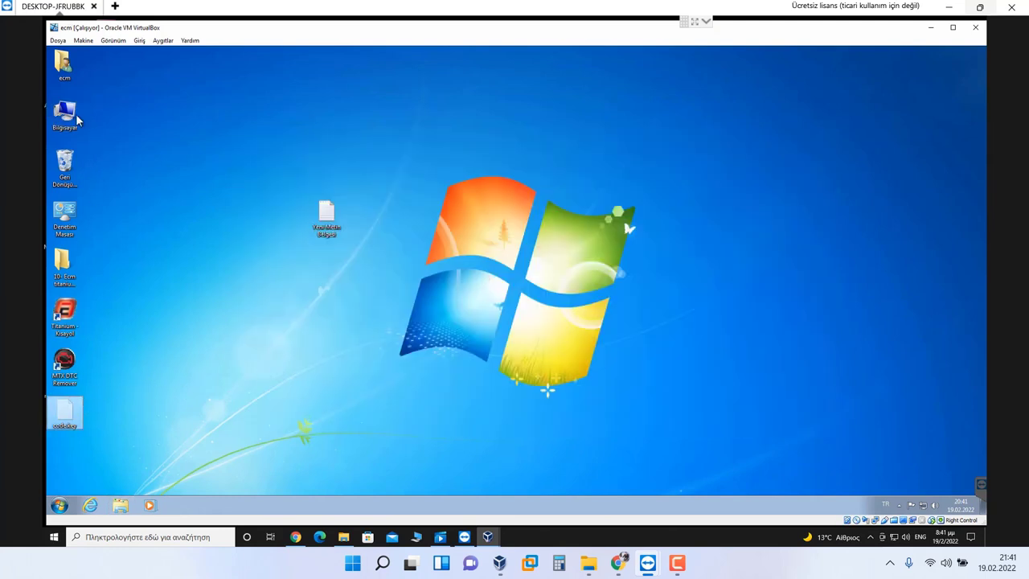
Step: Check the shared Desktop drive E:, then reveal the host desktop showing code.key
double_click(65, 113)
double_click(367, 295)
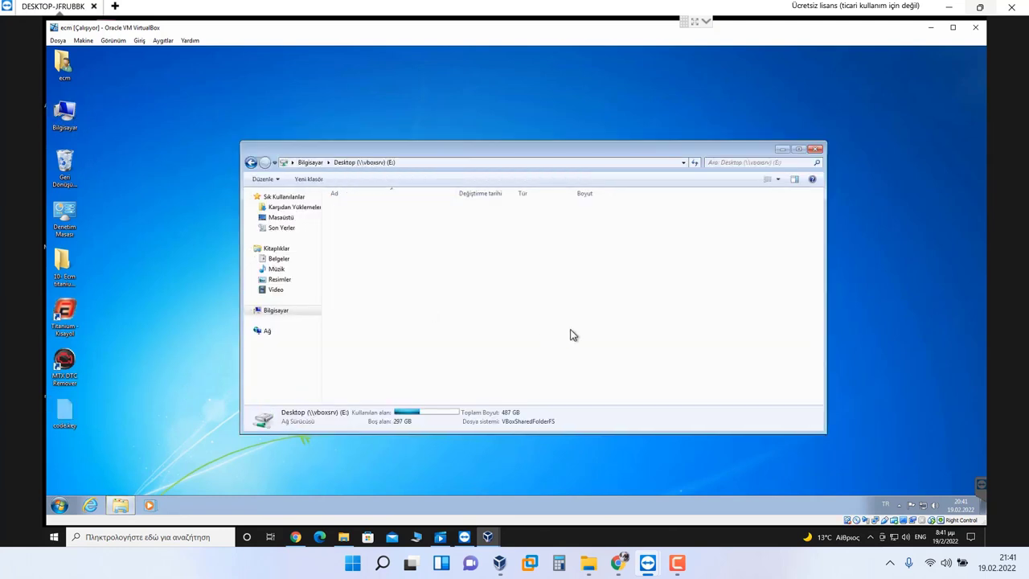
click(812, 152)
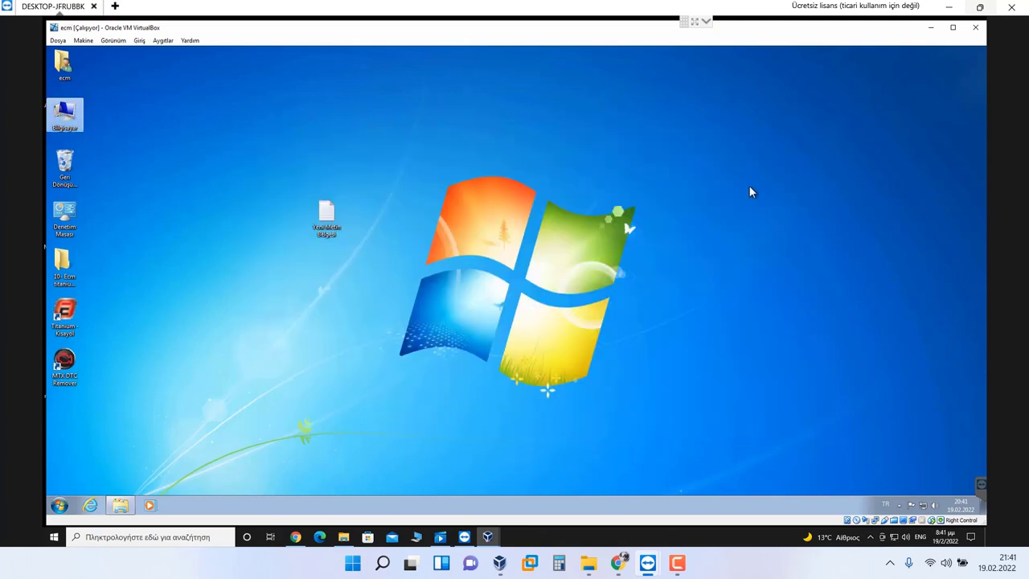
click(984, 542)
click(986, 543)
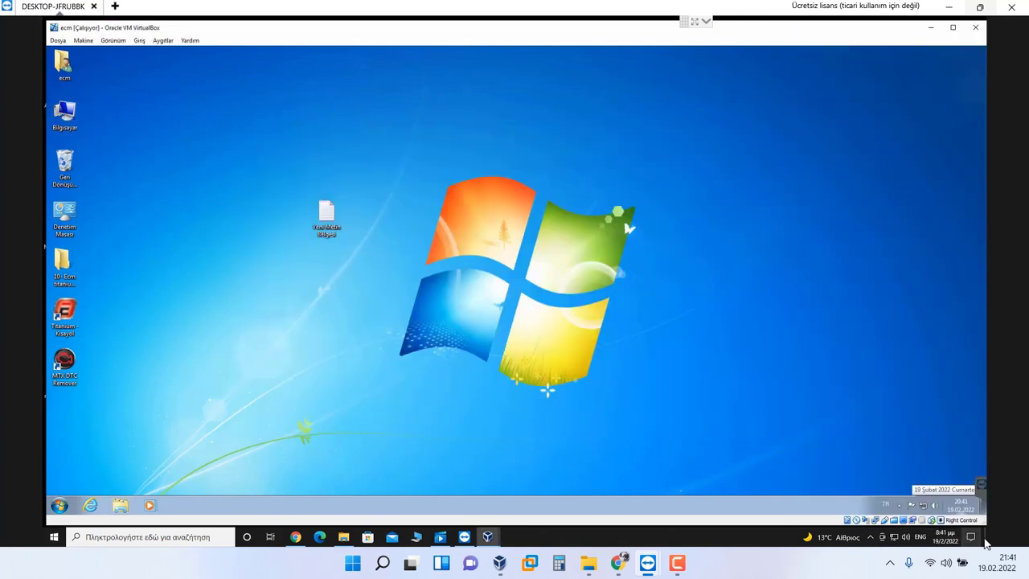
click(985, 544)
click(984, 544)
click(986, 540)
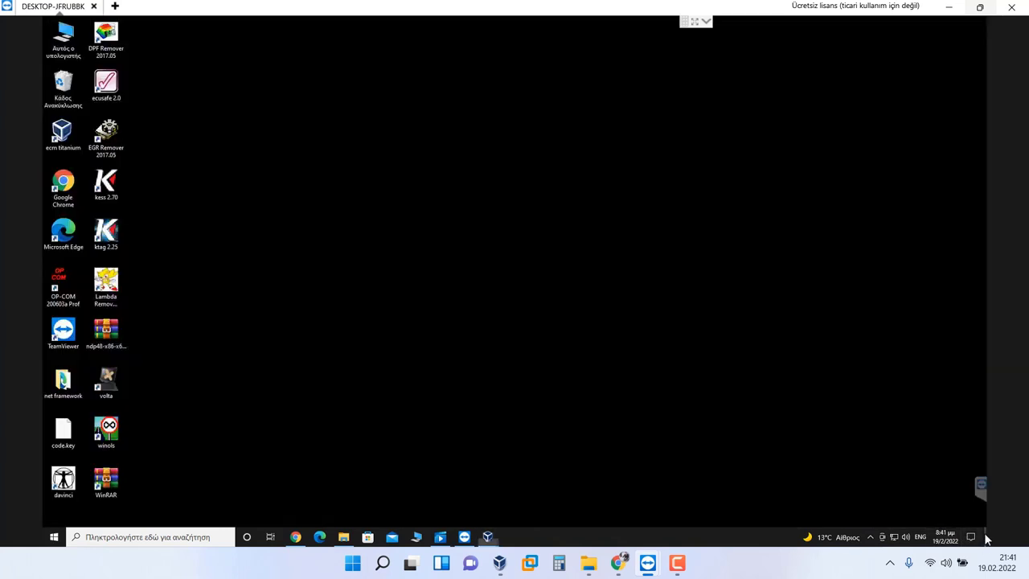
Step: Copy code.key into the DPF Remover install folder, granting admin permission
right_click(67, 436)
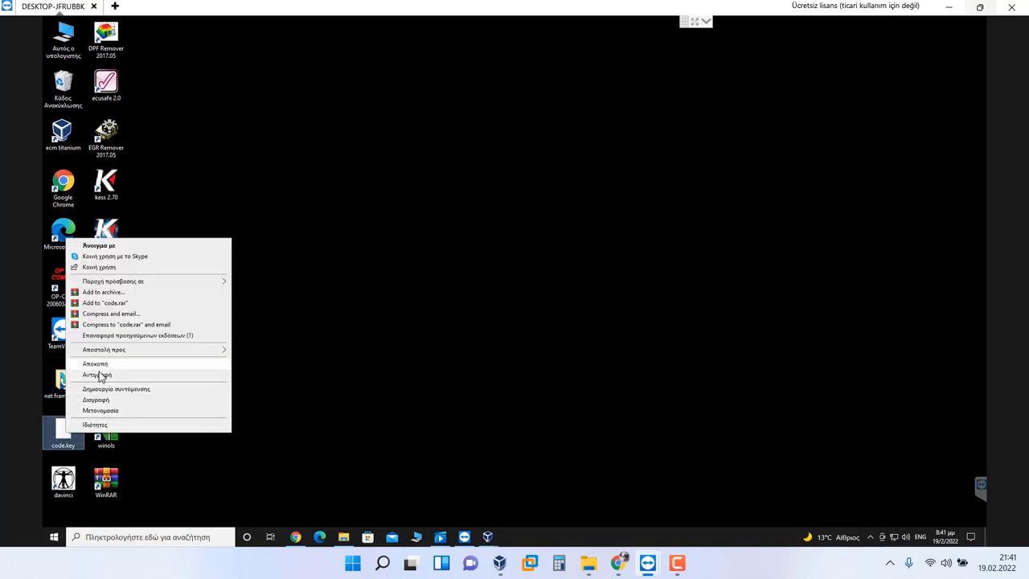
click(165, 376)
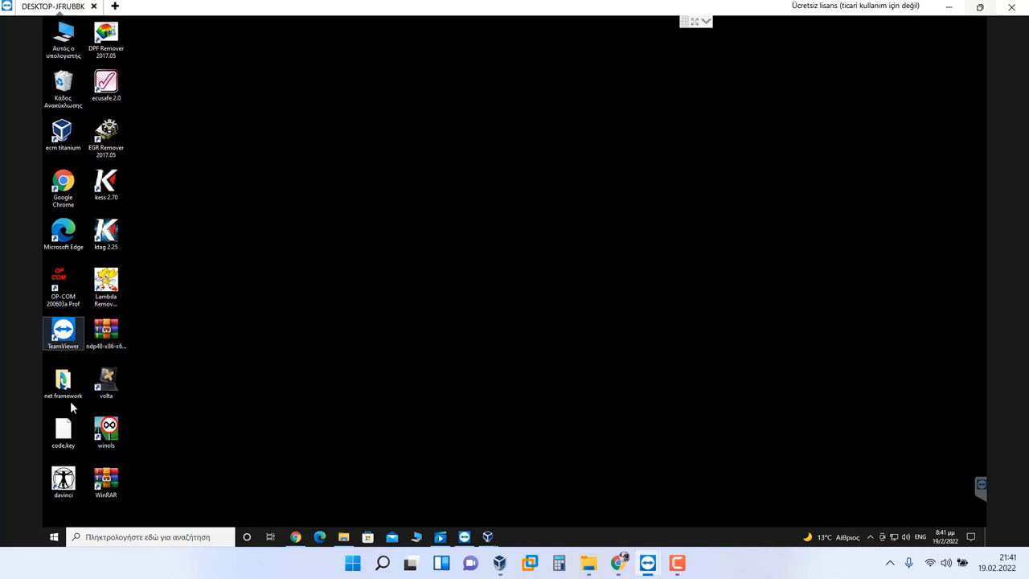
right_click(106, 37)
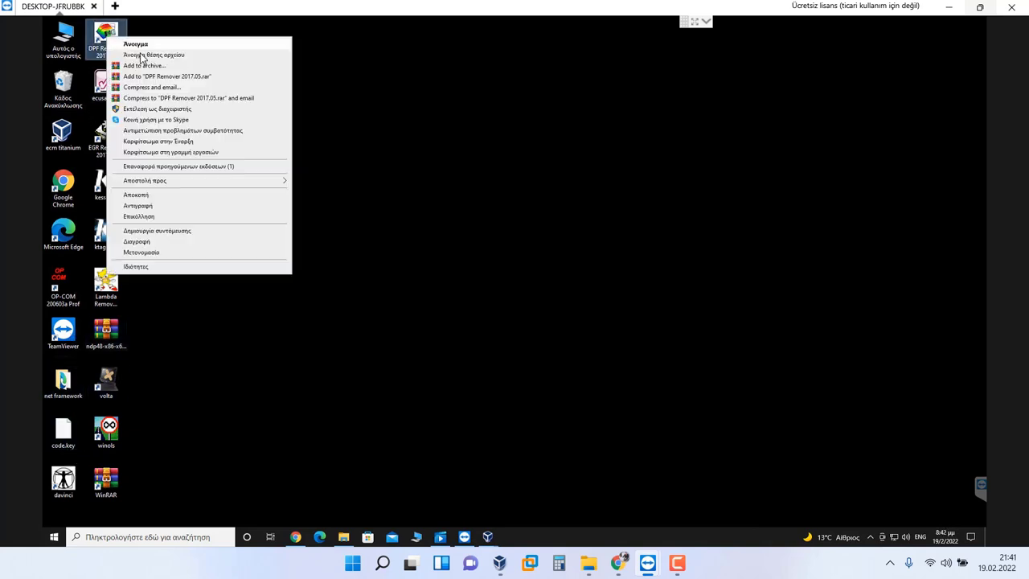
click(153, 54)
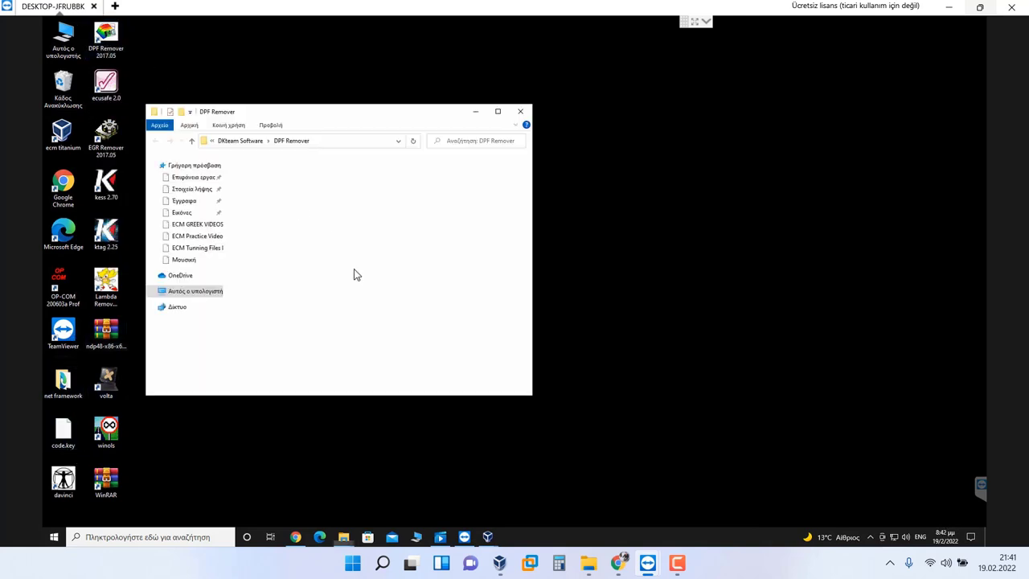
key(ctrl+v)
click(529, 221)
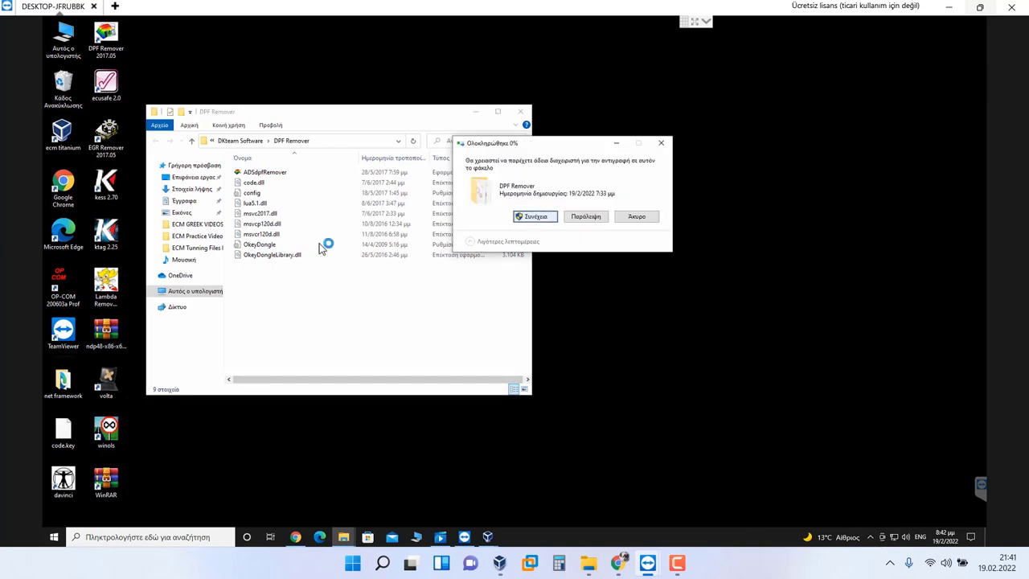
Step: Paste code.key into the EGR Remover and Lambda Remover folders, granting admin permission
click(261, 140)
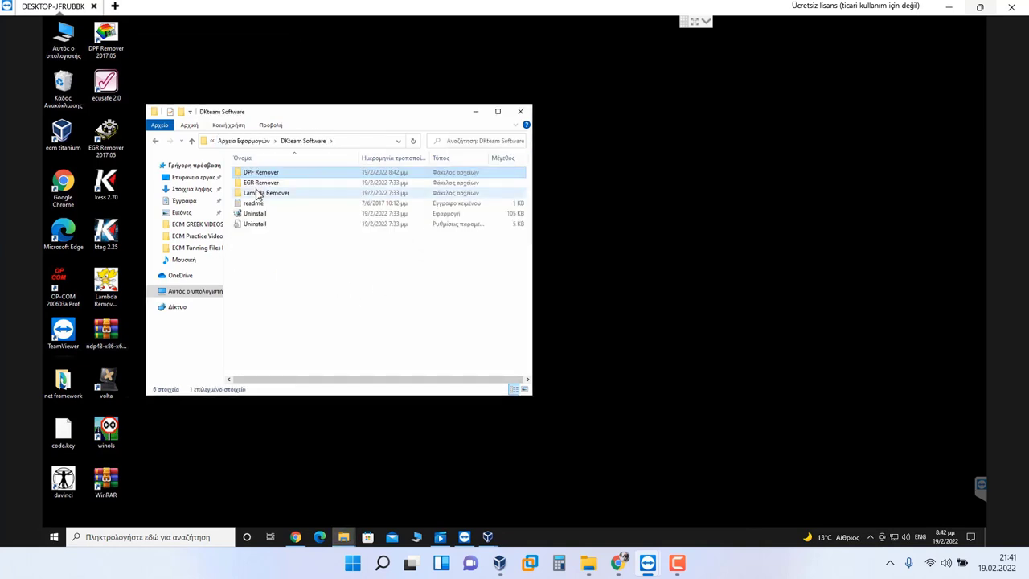
double_click(258, 183)
key(ctrl+v)
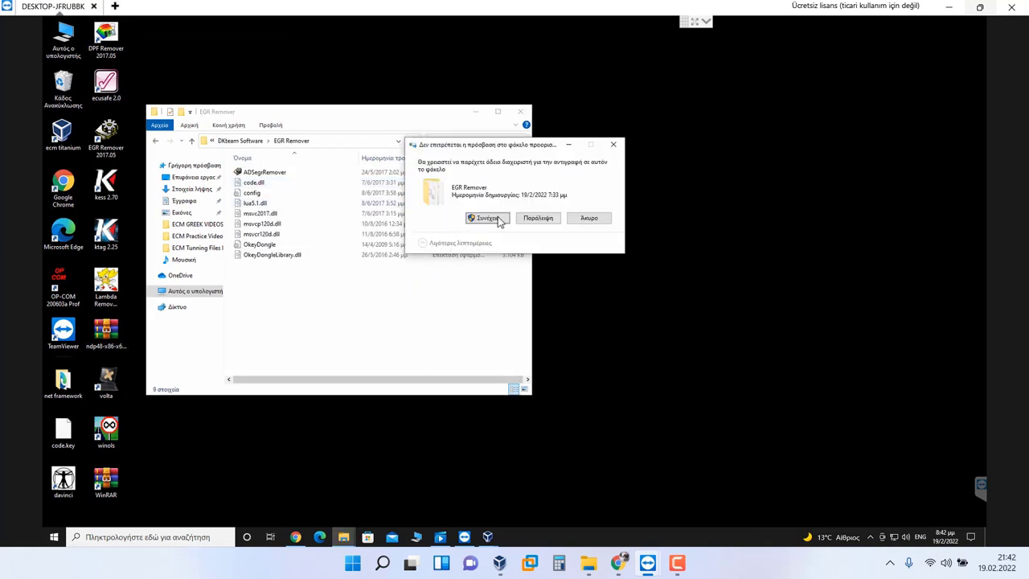
click(488, 218)
click(240, 140)
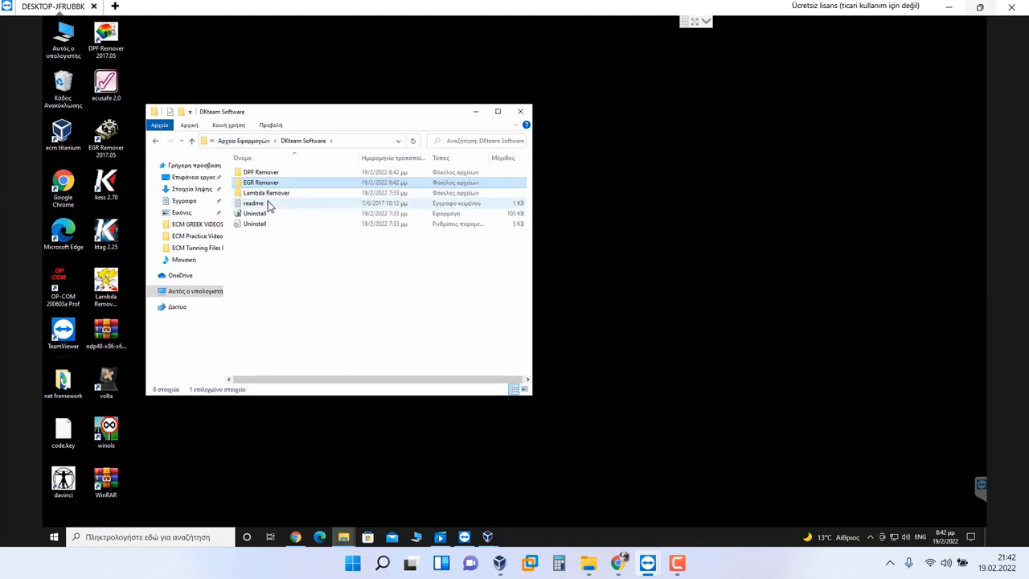
double_click(267, 194)
key(ctrl+v)
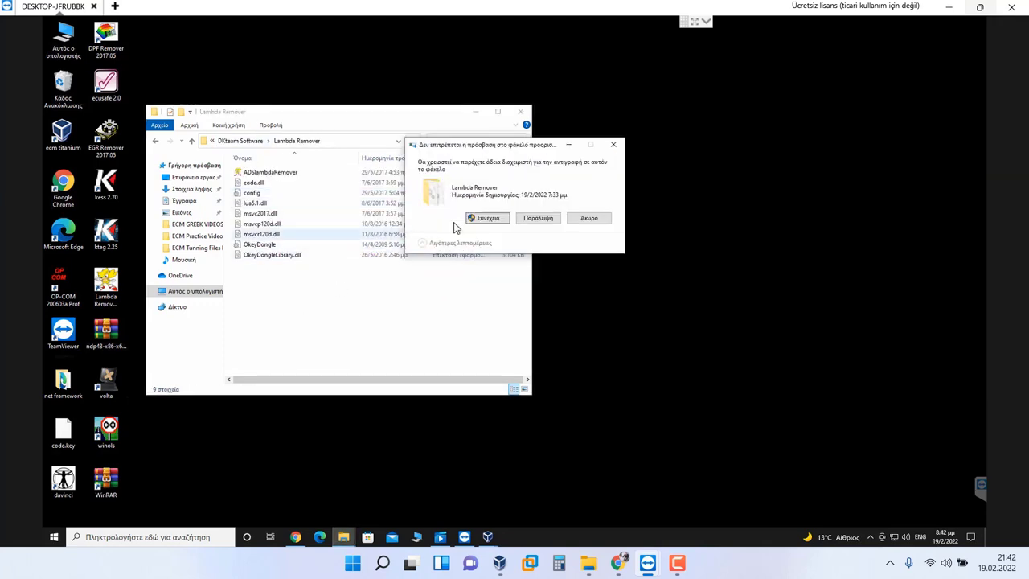
click(487, 218)
Step: Close the folder window and delete the compressed archive and code.key into the Recycle Bin
click(520, 111)
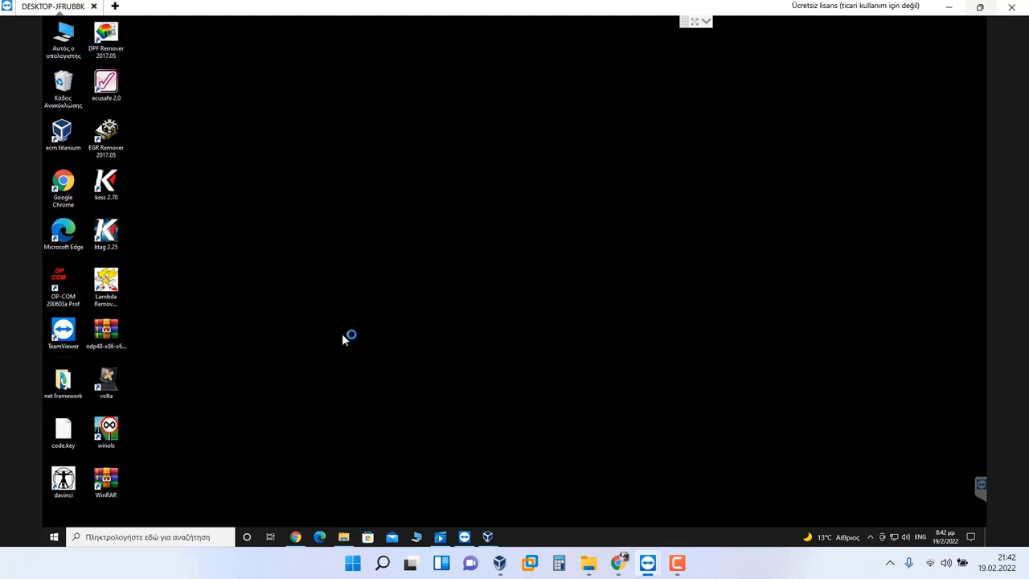
click(113, 336)
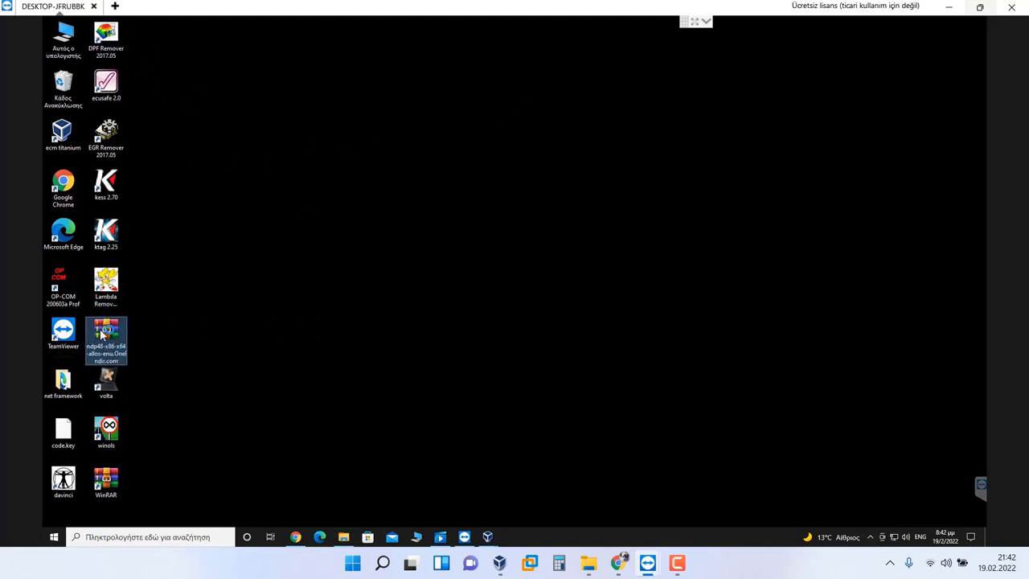
drag(91, 333, 61, 89)
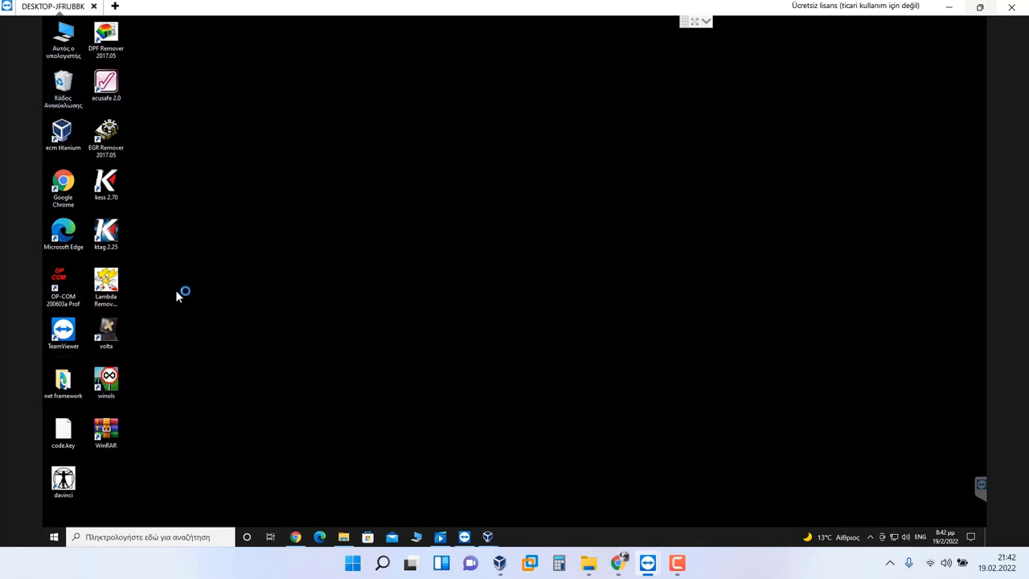
drag(64, 428, 61, 92)
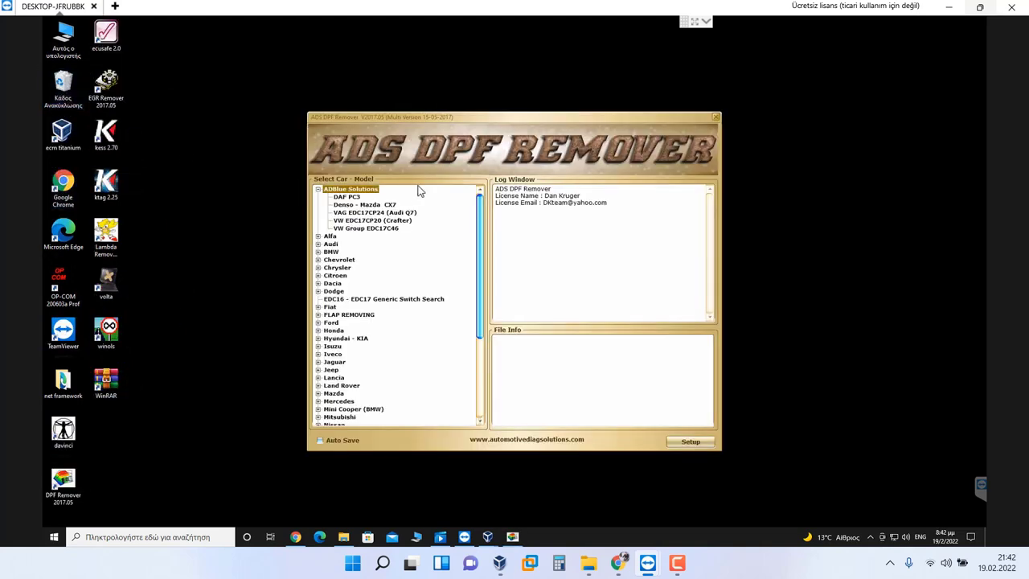
Step: Close ADS DPF Remover and shift Chrome, Edge and the OP-COM–DPF Remover icons up into empty slots
click(716, 117)
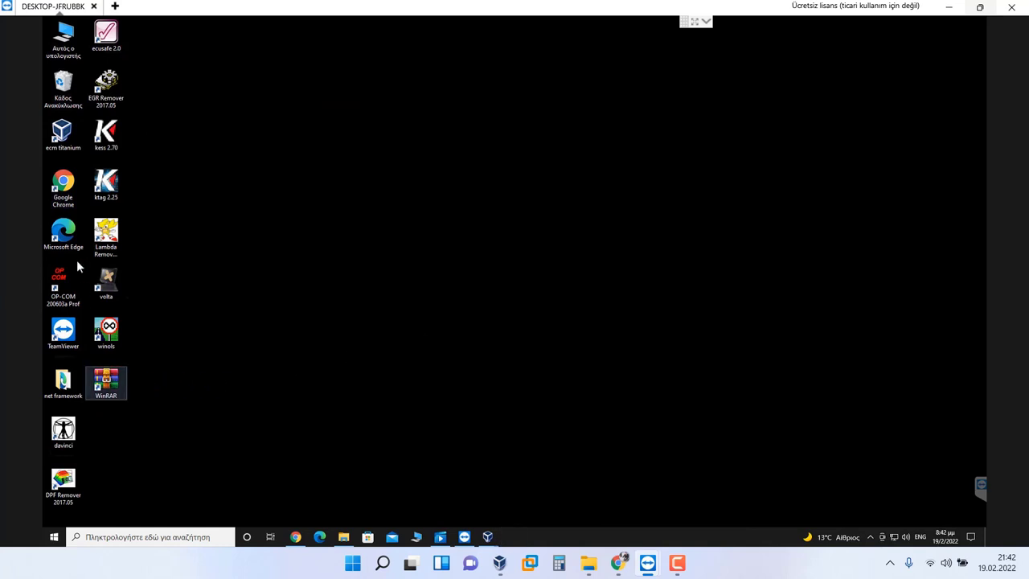
drag(58, 137, 106, 382)
drag(65, 186, 63, 136)
drag(62, 233, 63, 183)
drag(45, 515, 88, 266)
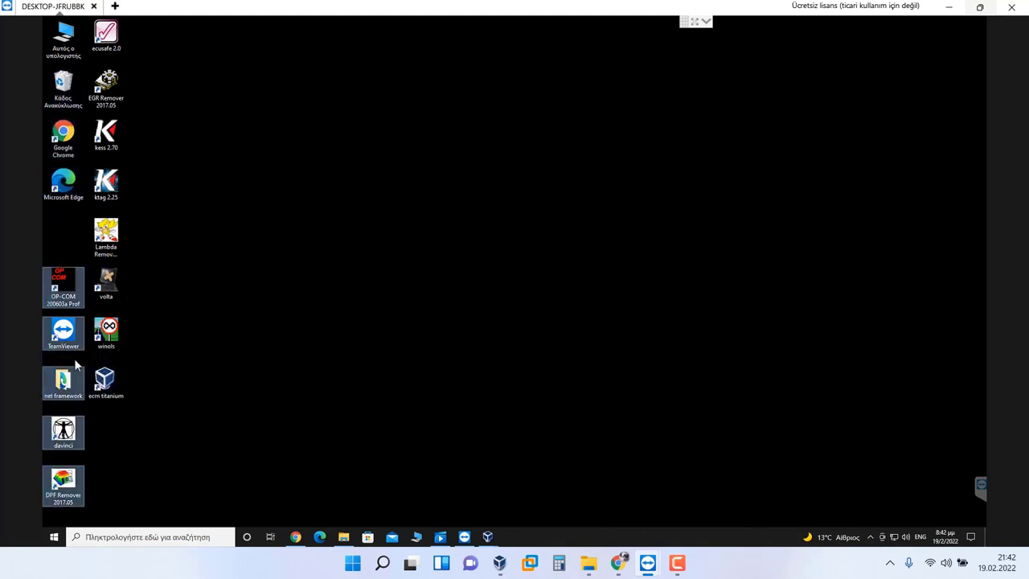
drag(74, 359, 61, 236)
Step: Place ecm titanium below DPF Remover and bring the ecm virtual machine window forward
drag(104, 379, 81, 486)
click(276, 376)
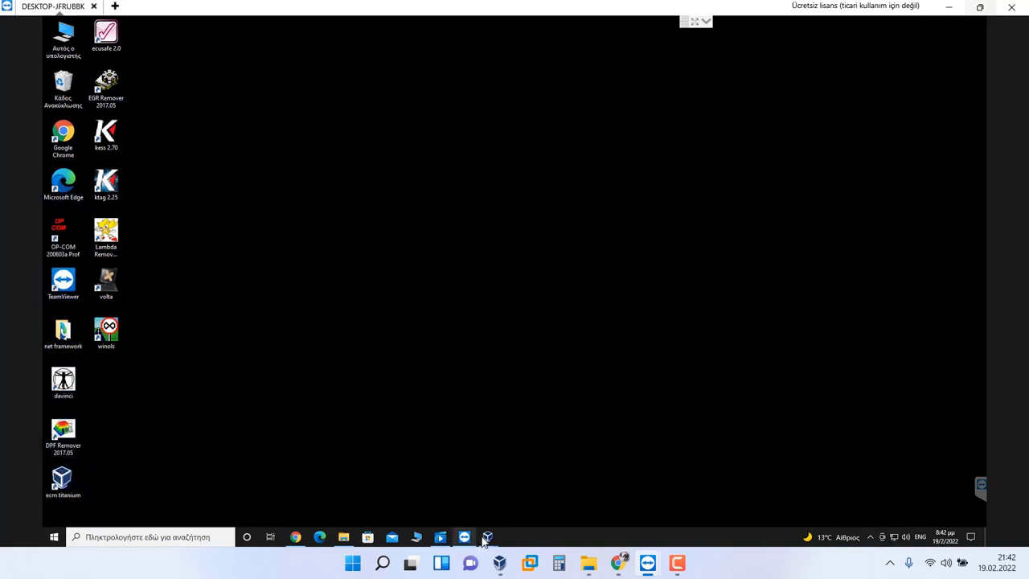
mouse_move(487, 537)
click(539, 486)
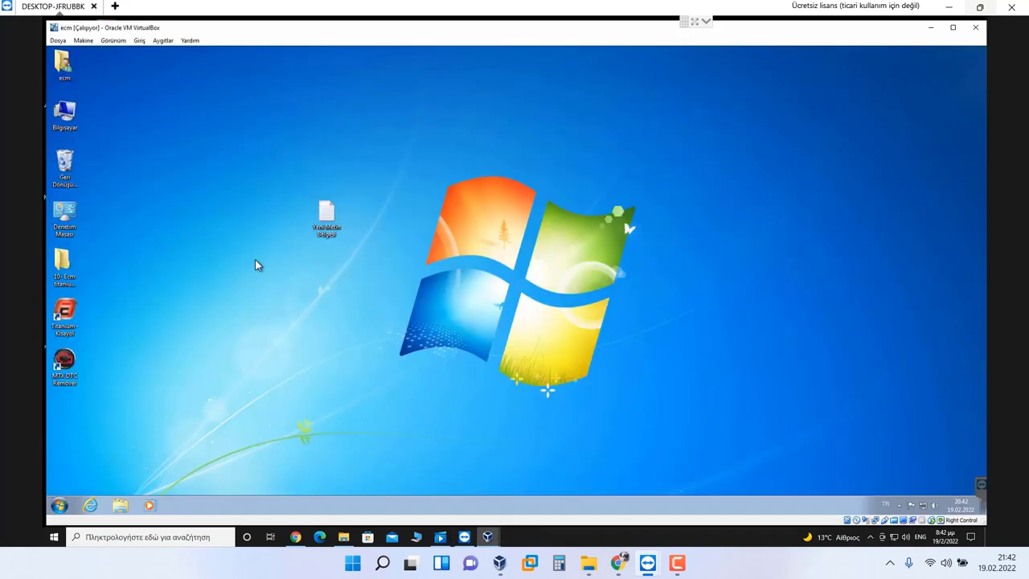
Step: Delete the Ecm titanium folder and move Titanium and MTX DTC Remover into its slot
click(66, 167)
drag(63, 262, 63, 168)
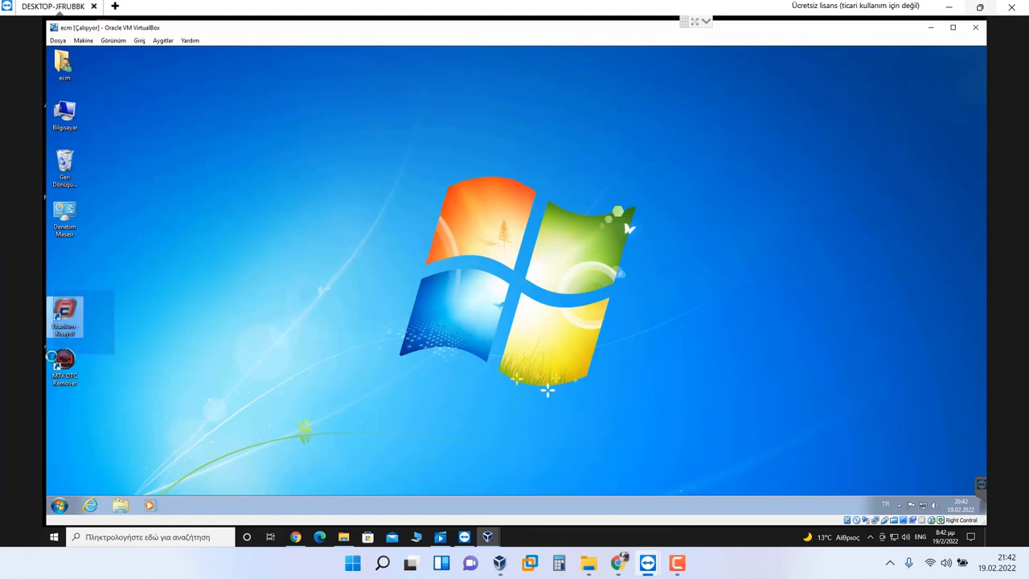
drag(116, 306, 42, 402)
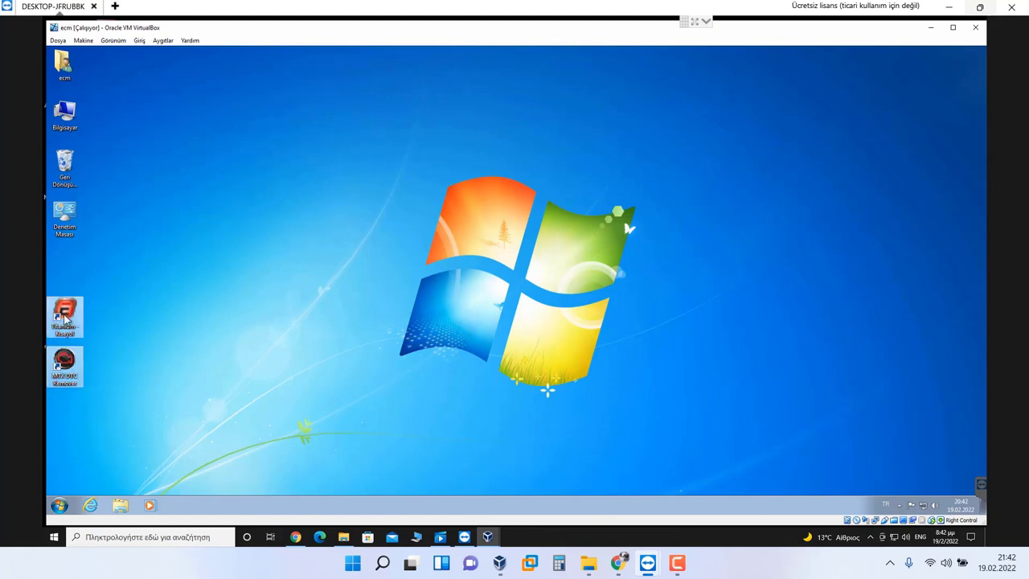
click(207, 228)
Step: Empty the Recycle Bin permanently
right_click(72, 167)
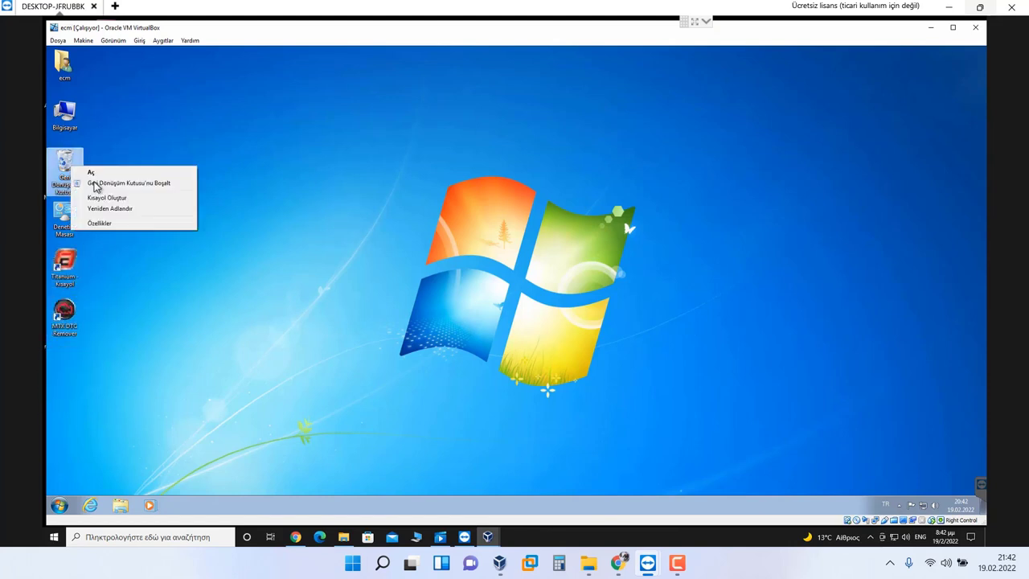
click(552, 283)
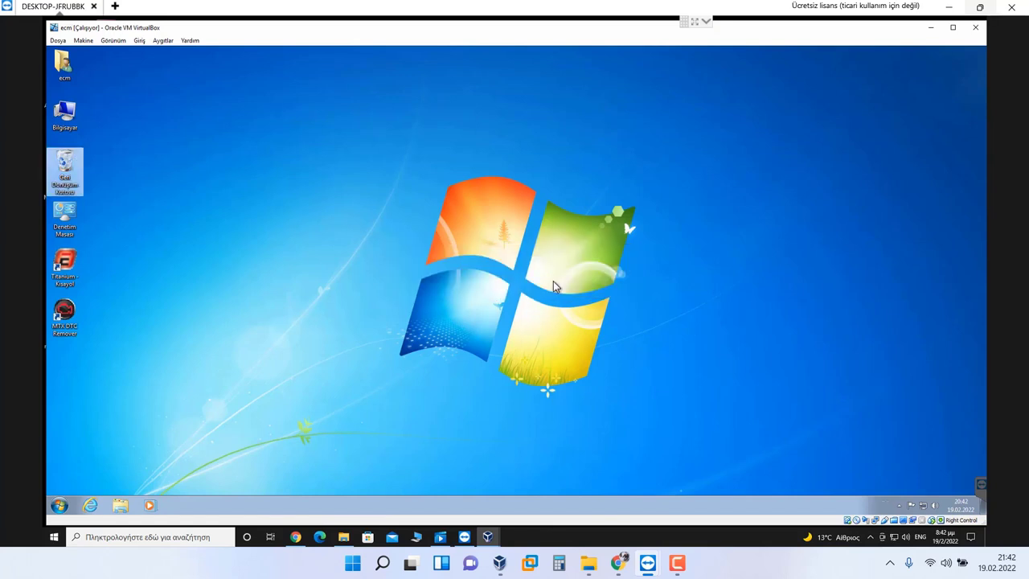
click(676, 562)
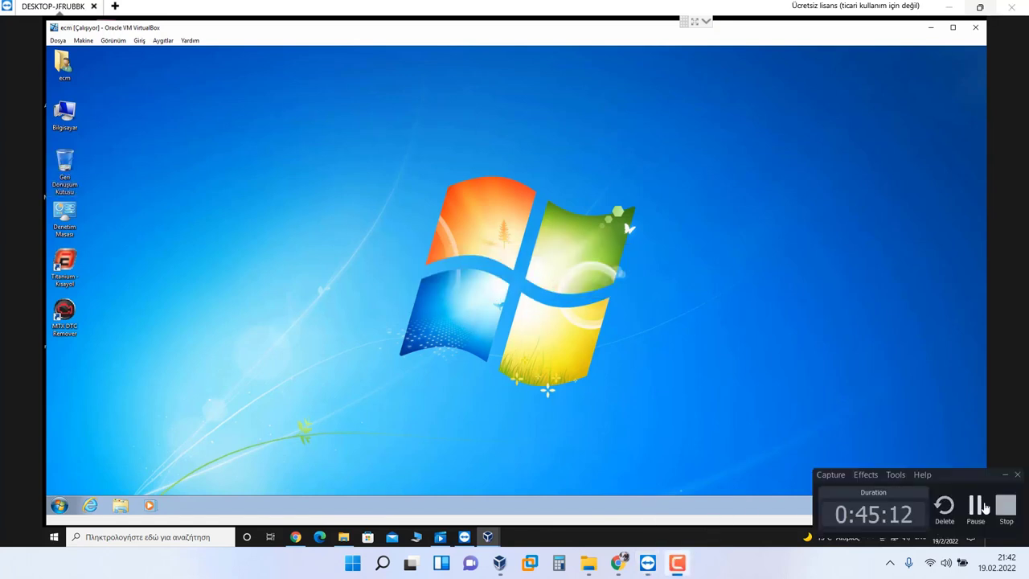